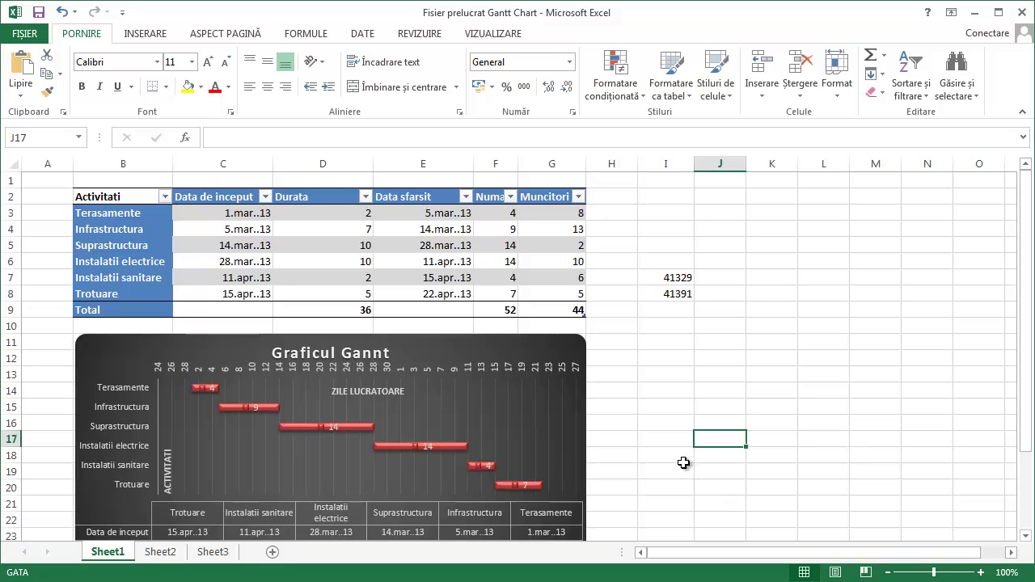
# Step: Inspect the chart's hidden start-date series, then deselect it while keeping the chart selected
pyautogui.click(635, 426)
pyautogui.scroll(-2, 641, 449)
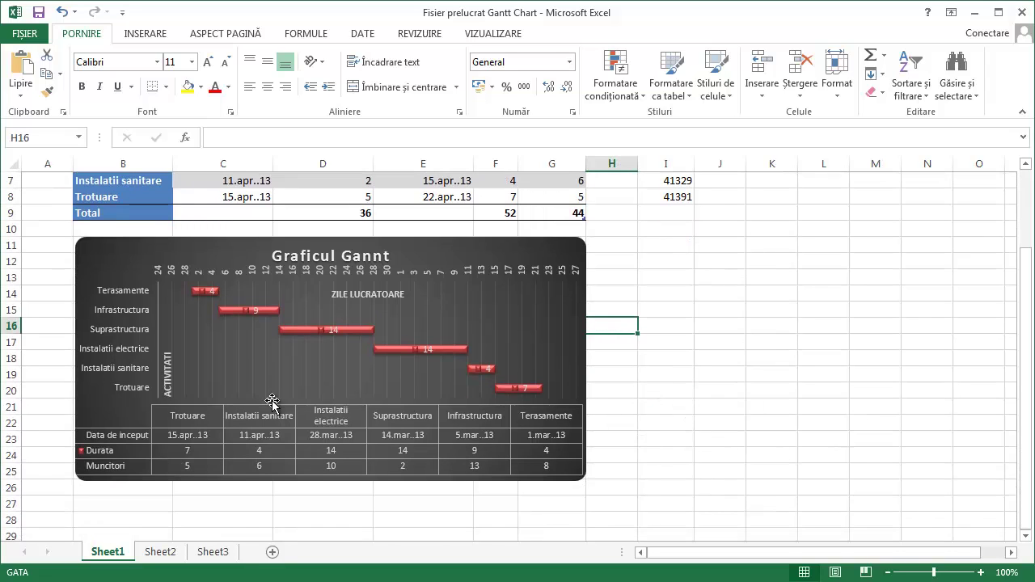
pyautogui.click(294, 369)
pyautogui.click(101, 390)
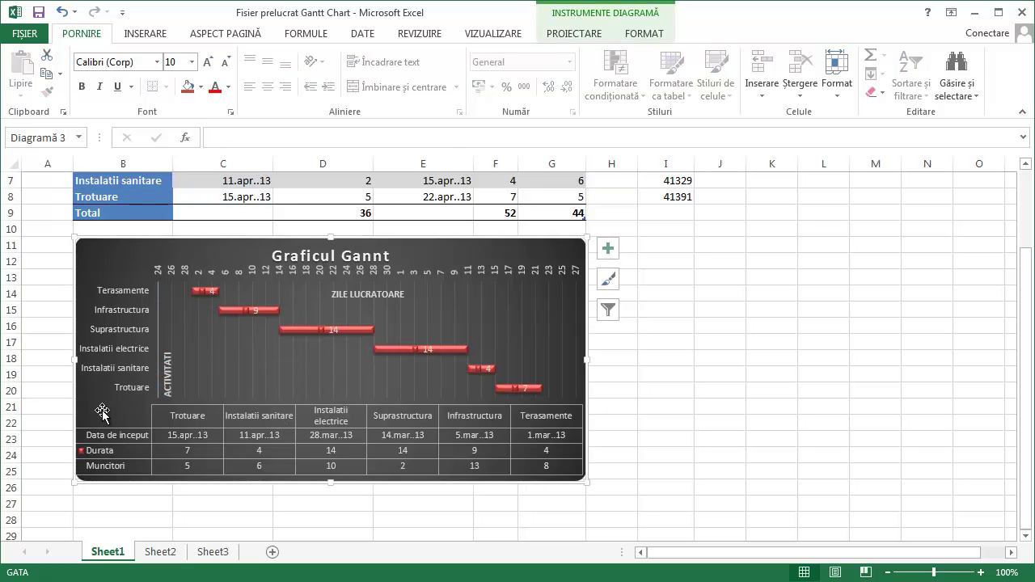
pyautogui.scroll(1, 356, 495)
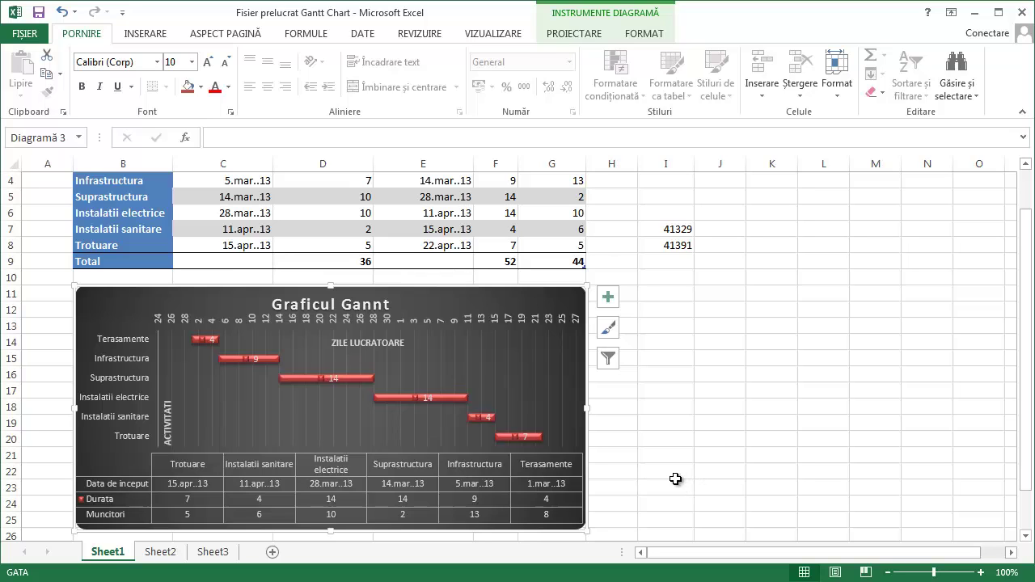
pyautogui.scroll(1, 676, 477)
pyautogui.scroll(-1, 676, 477)
pyautogui.scroll(1, 692, 433)
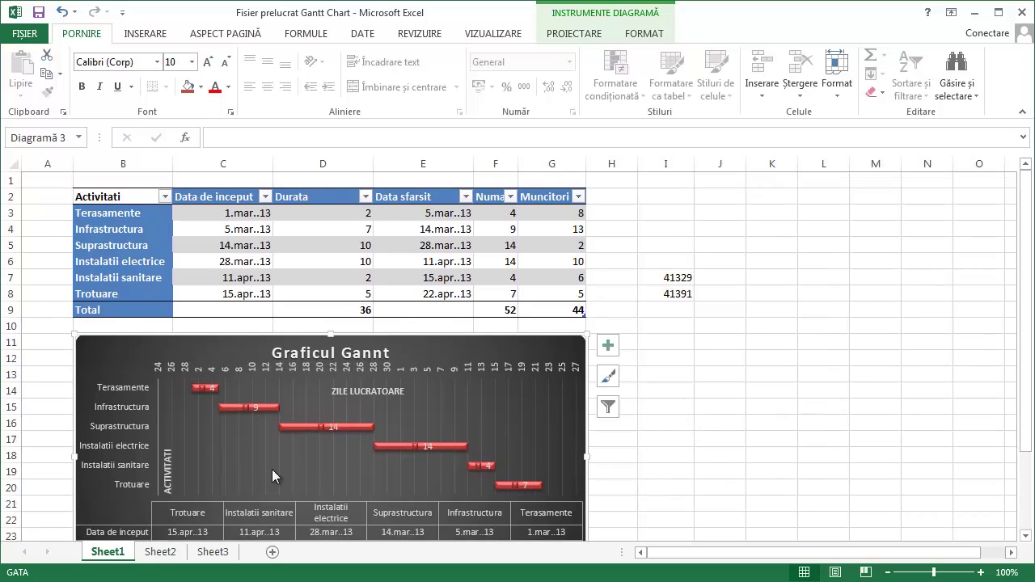
# Step: Check the start-date formulas down column C and try a wider column C
pyautogui.click(237, 246)
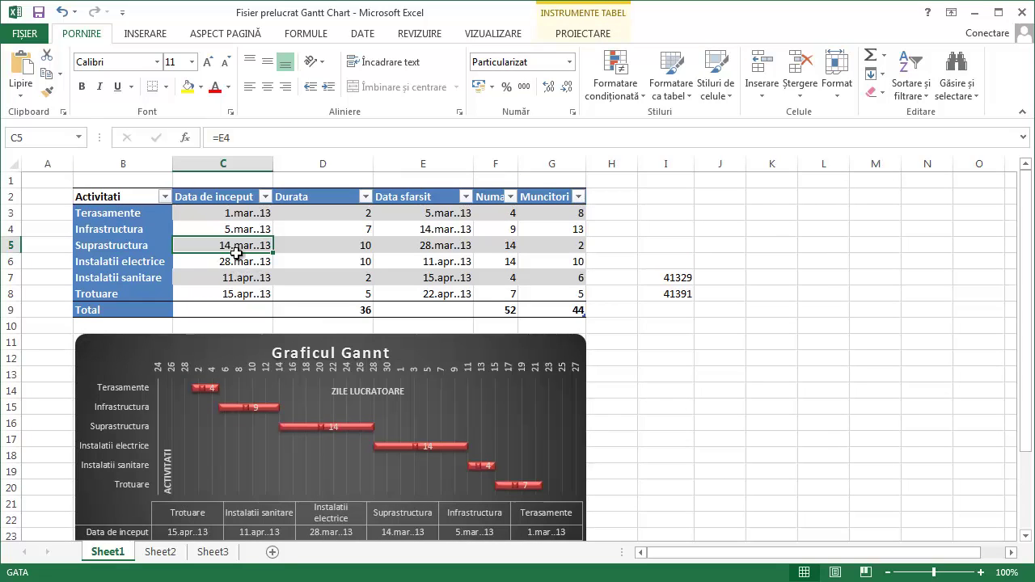
pyautogui.click(215, 213)
pyautogui.click(235, 245)
pyautogui.click(237, 293)
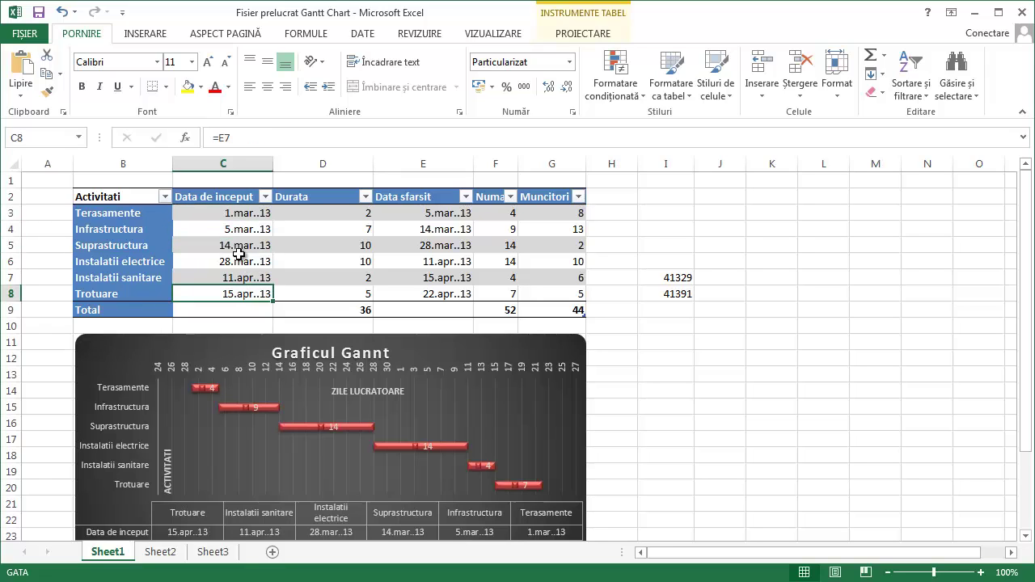
pyautogui.click(238, 275)
pyautogui.click(235, 247)
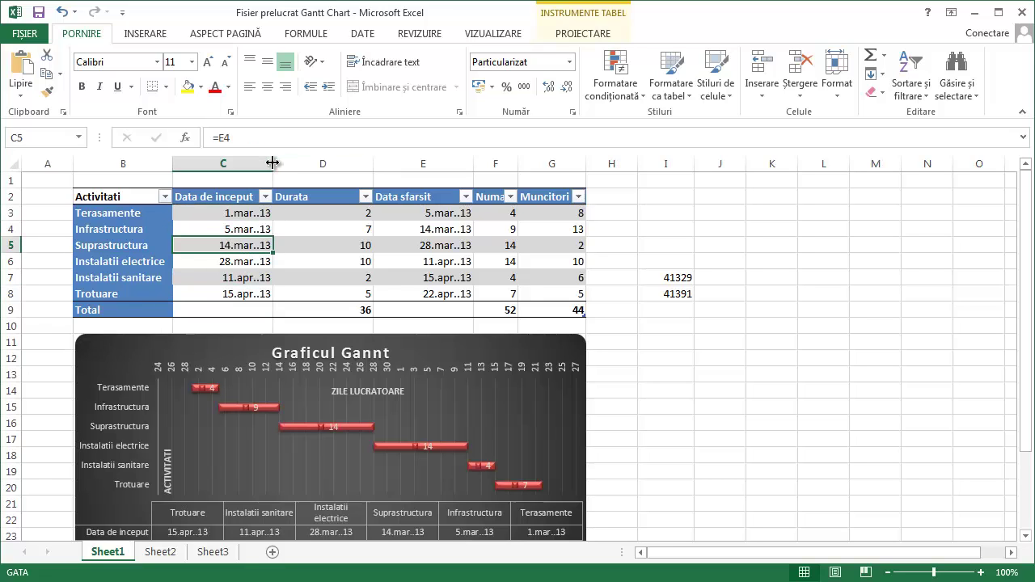
pyautogui.moveTo(272, 163)
pyautogui.mouseDown()
pyautogui.moveTo(284, 162)
pyautogui.moveTo(271, 163)
pyautogui.mouseUp()
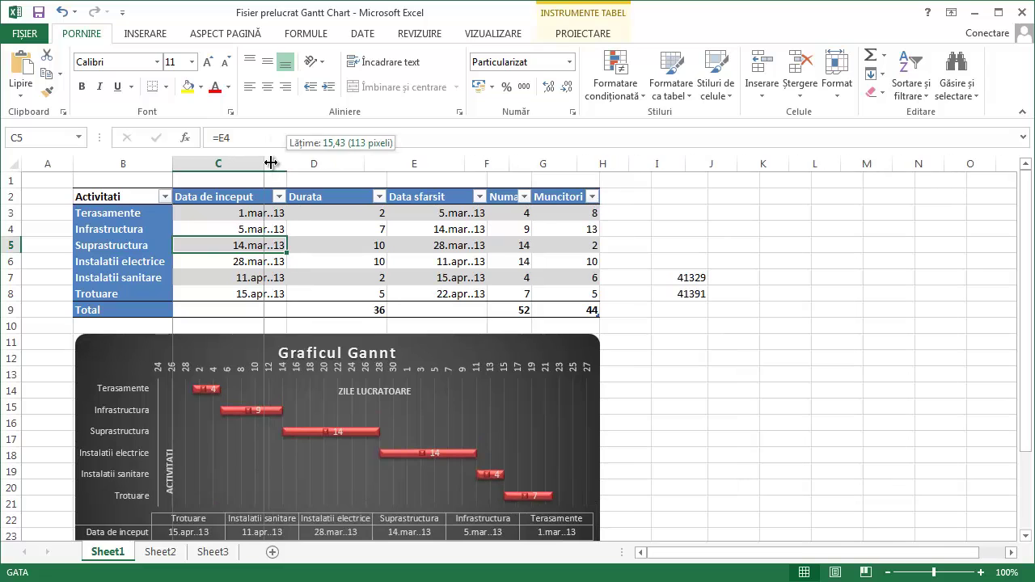
pyautogui.moveTo(230, 212); pyautogui.dragTo(229, 291)
# Step: Apply the long '14 martie 2012' date format to the start dates in C3:C8
pyautogui.rightClick(223, 265)
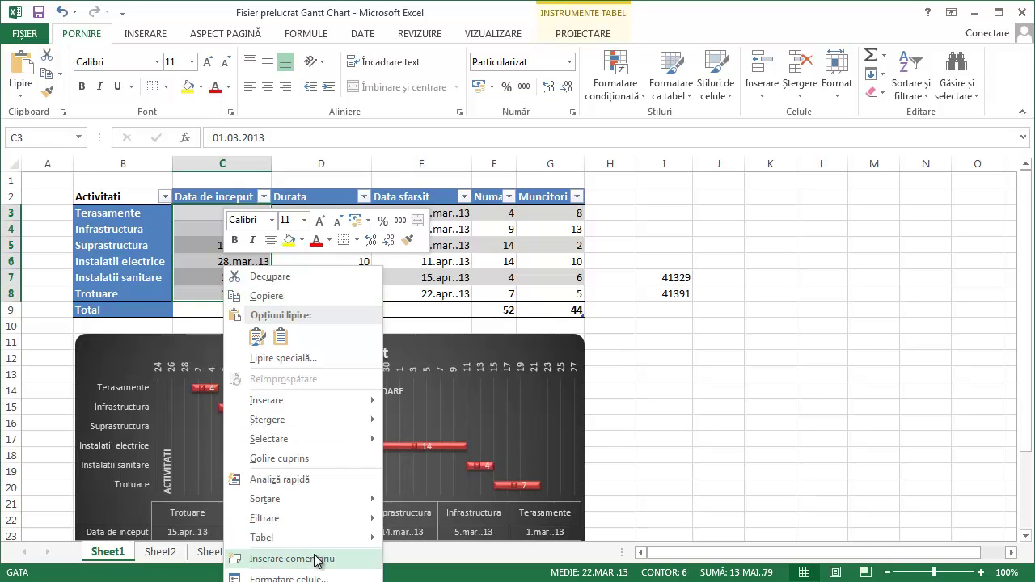
pyautogui.press('Escape')
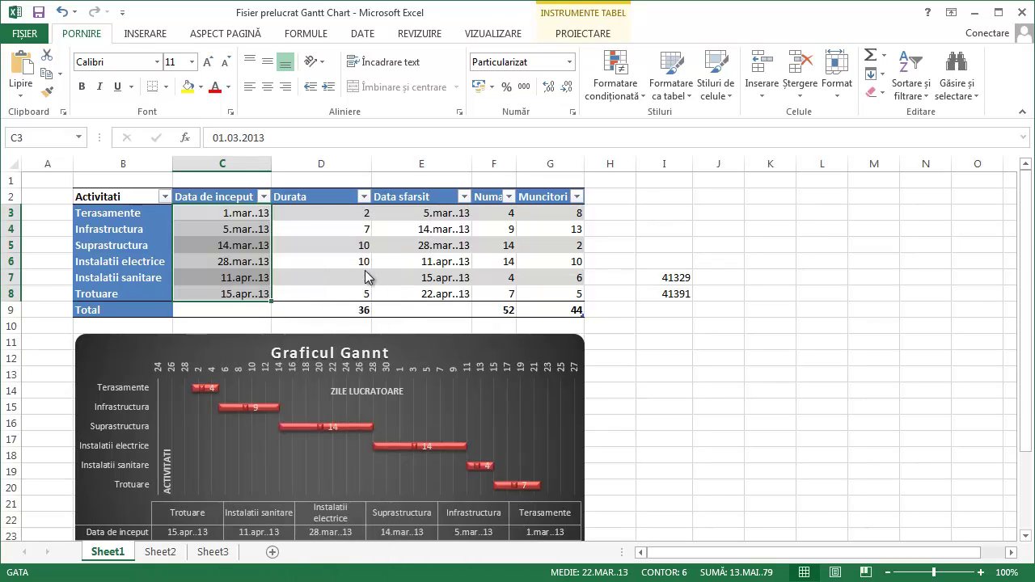
pyautogui.hotkey('ctrl', '1')
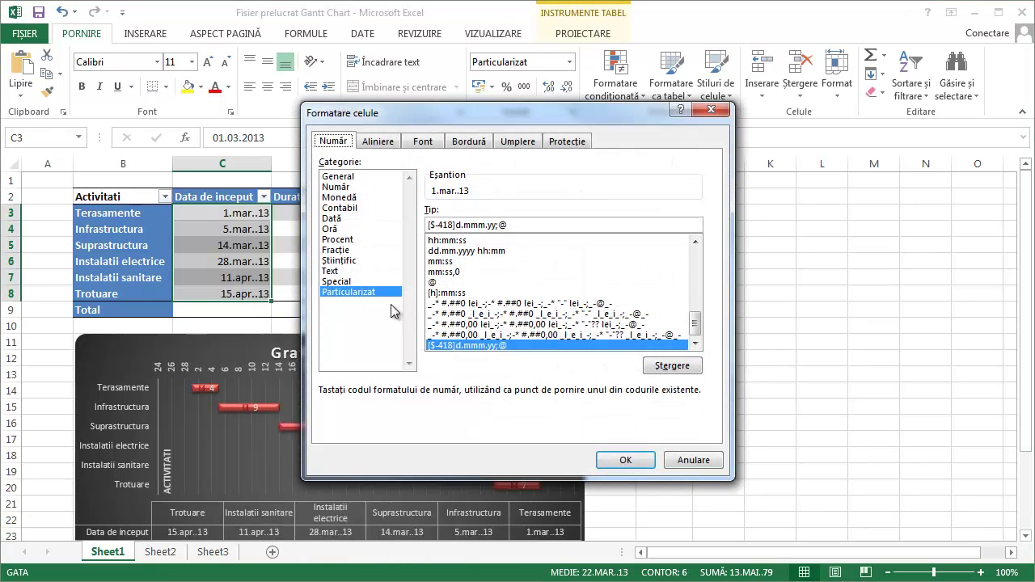
pyautogui.click(344, 220)
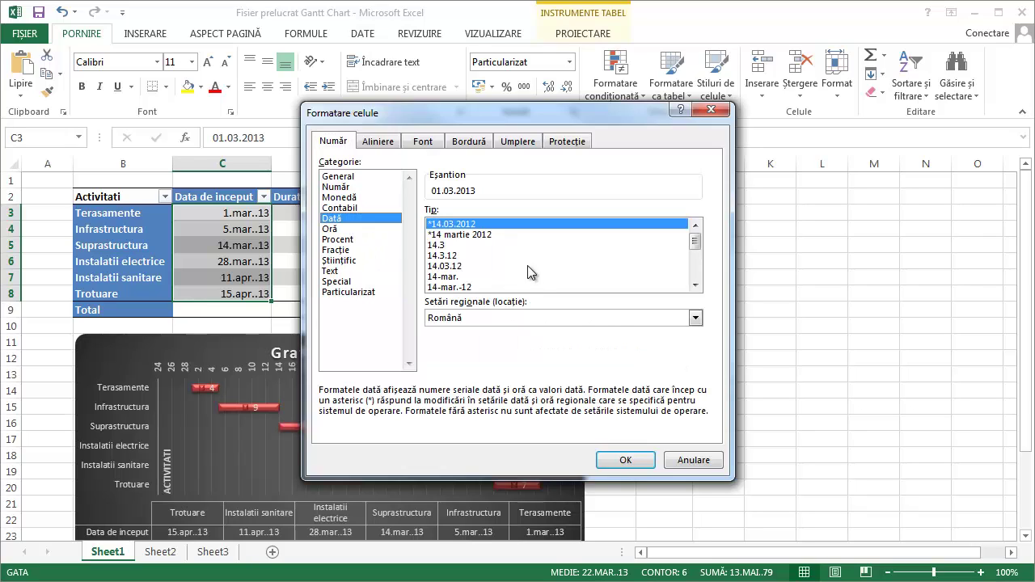
pyautogui.press('Down')
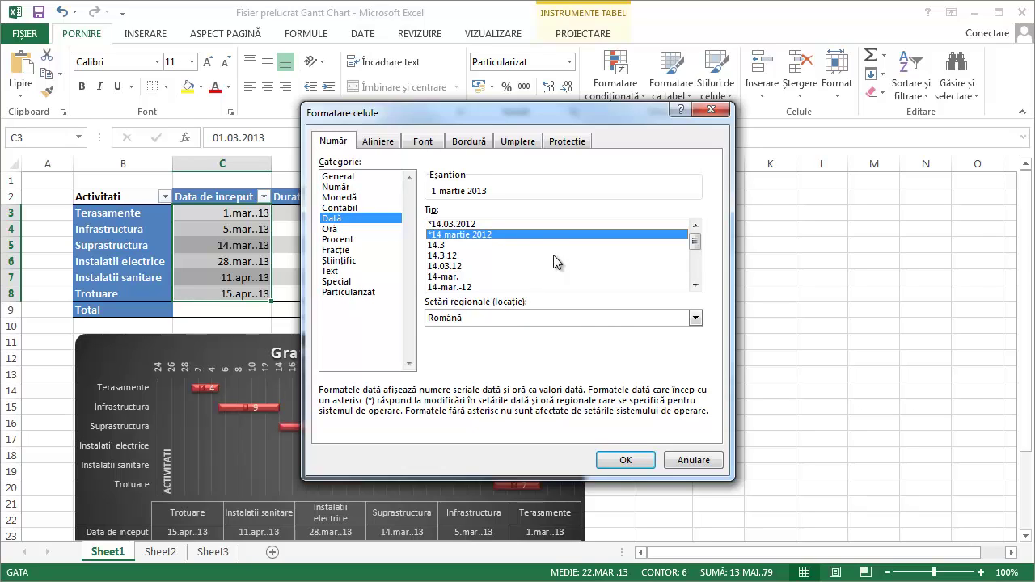
pyautogui.click(624, 461)
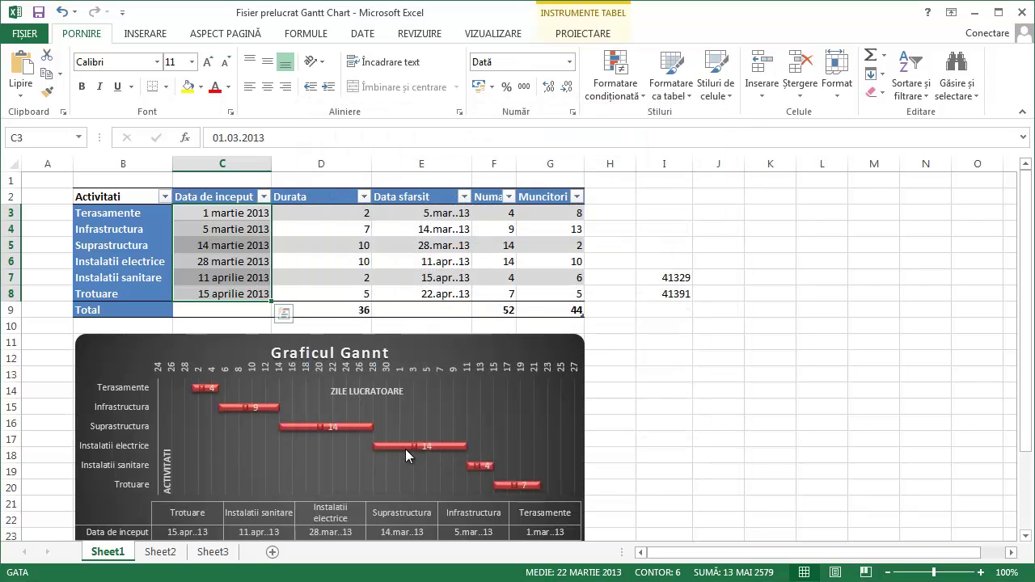
# Step: Copy the long date format from C3:C8 onto end dates E3:E8 with Format Painter
pyautogui.click(46, 92)
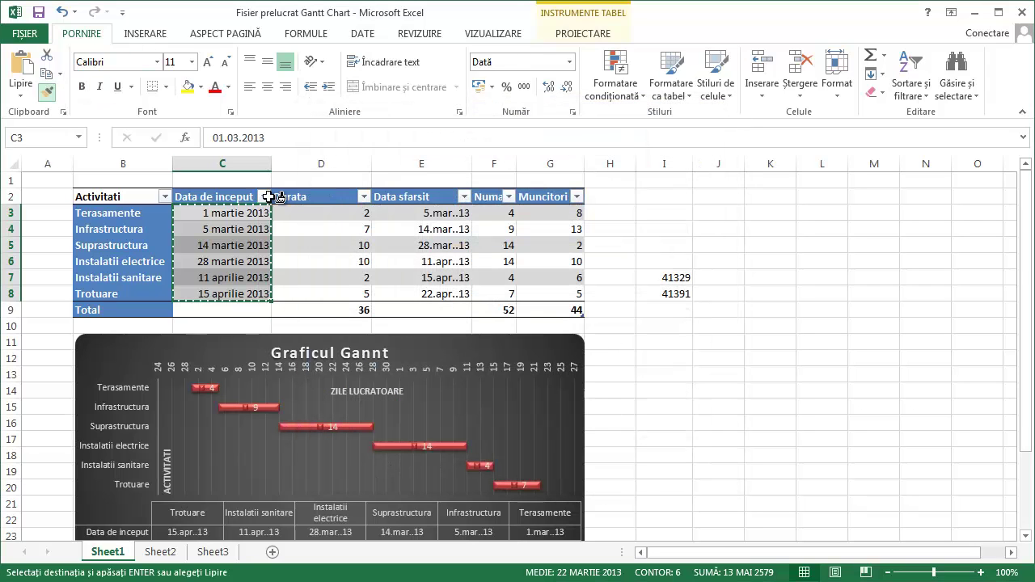
pyautogui.moveTo(443, 214); pyautogui.dragTo(451, 293)
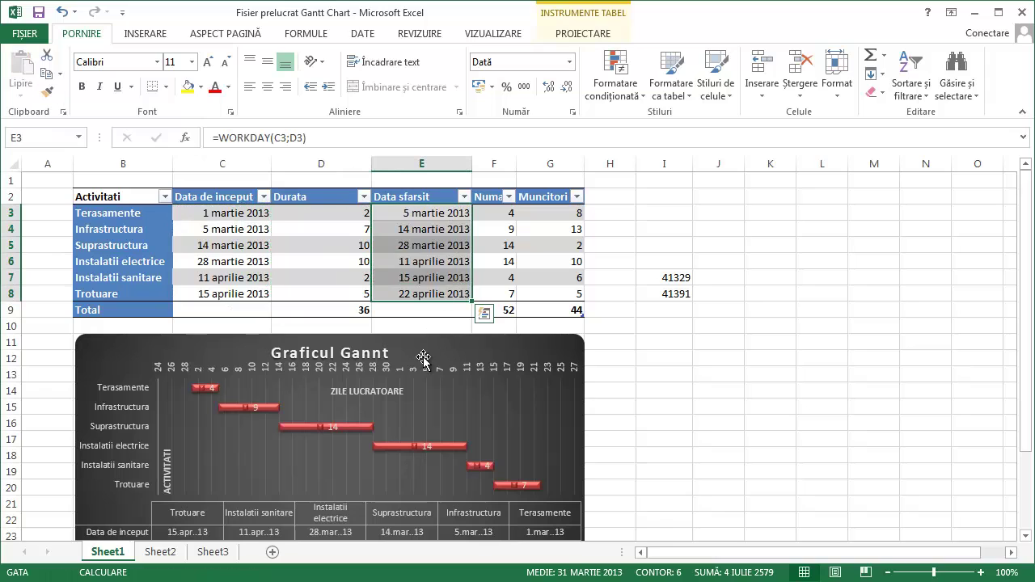
pyautogui.click(224, 215)
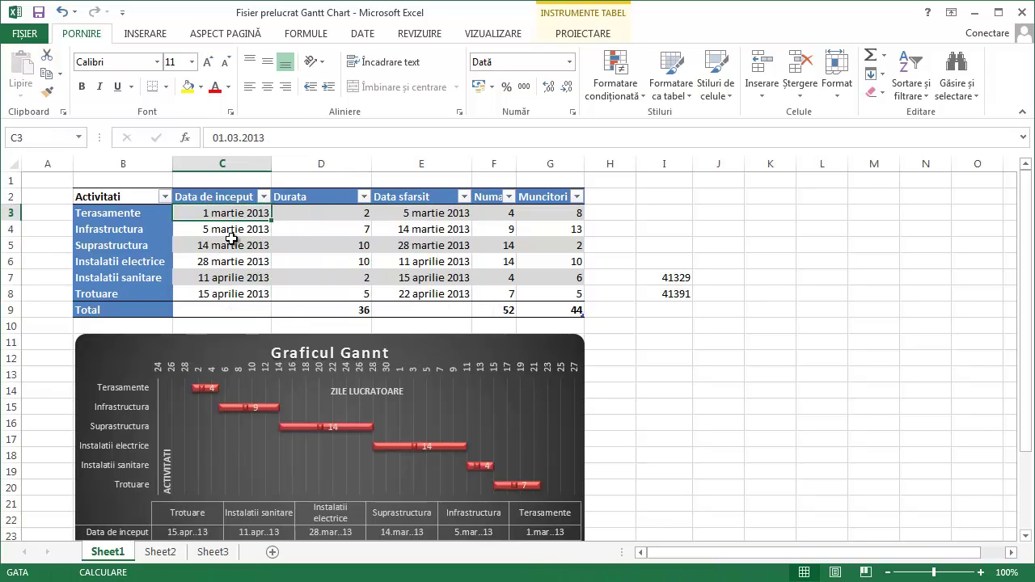
pyautogui.click(422, 266)
pyautogui.click(144, 225)
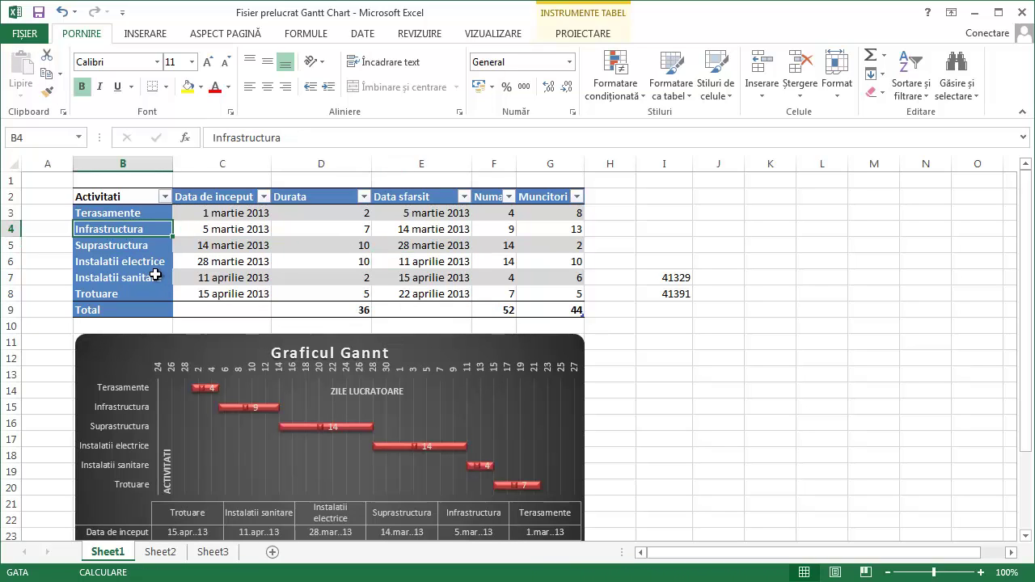
pyautogui.click(233, 216)
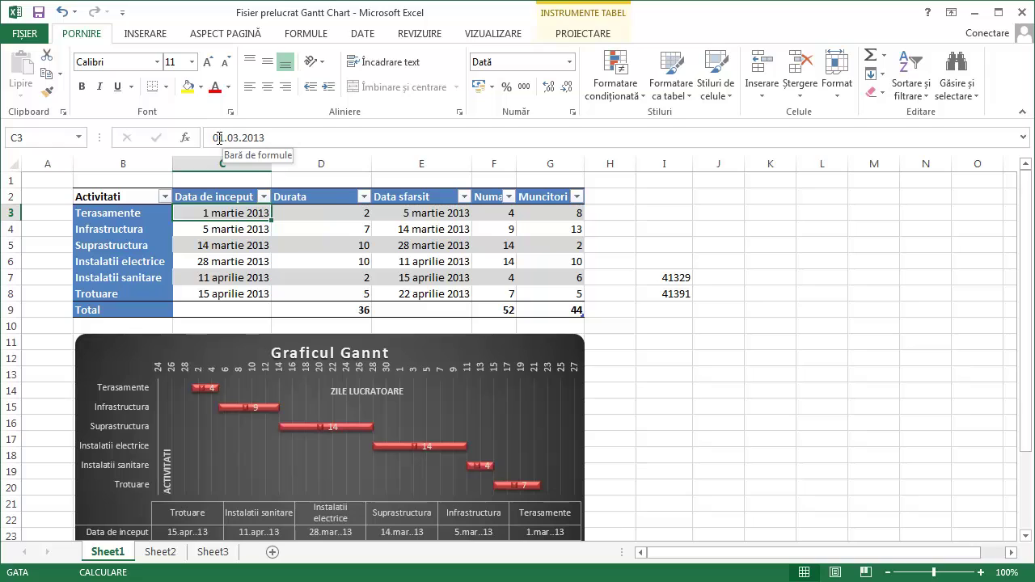
# Step: Change the first start date in C3 to 01.06.2013 (1 iunie 2013)
pyautogui.click(238, 137)
pyautogui.press('BackSpace')
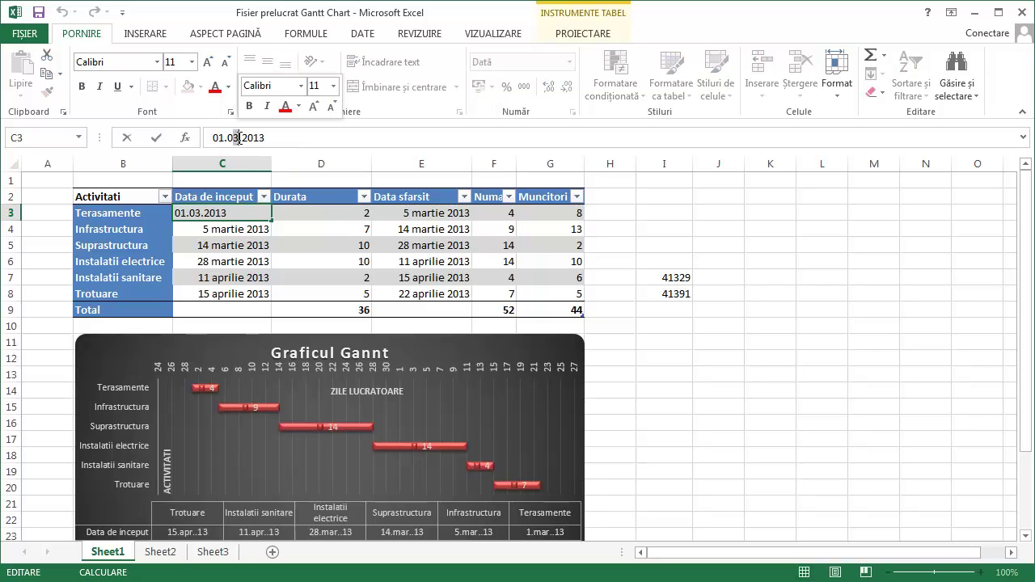
pyautogui.write('6')
pyautogui.press('Return')
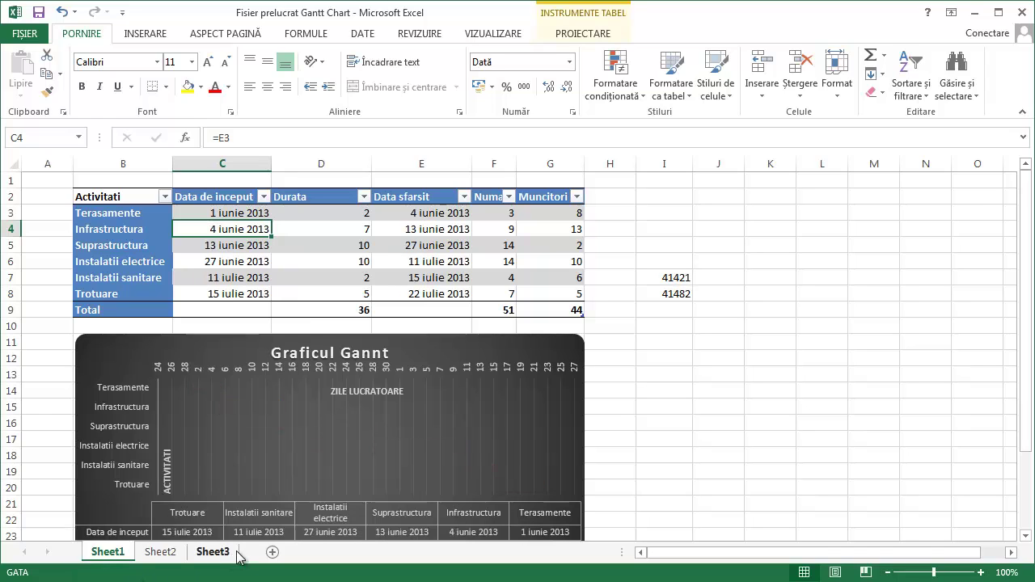
pyautogui.click(234, 405)
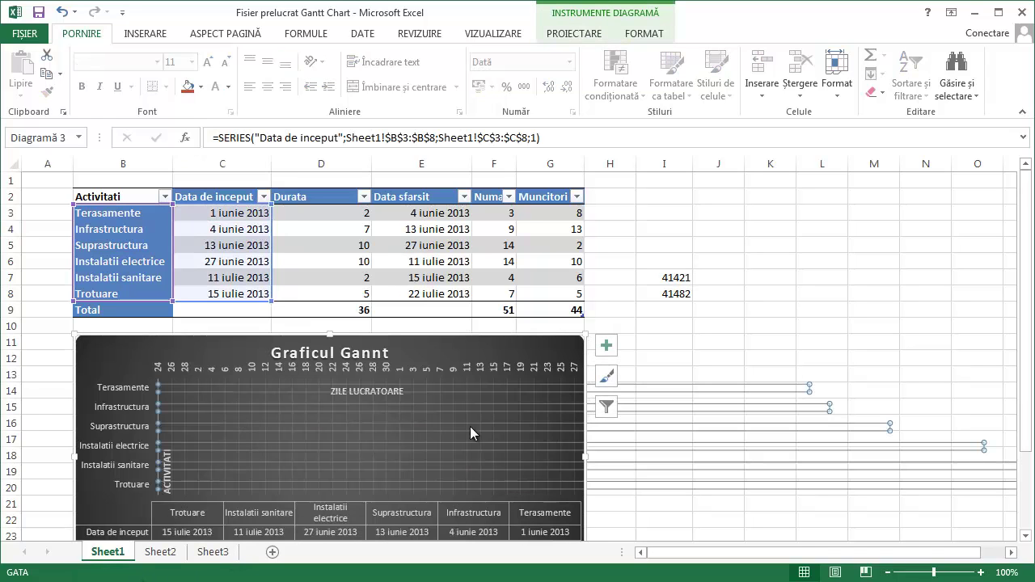
# Step: Open the date axis formatting and compare the helper values in I7 and I8
pyautogui.click(758, 312)
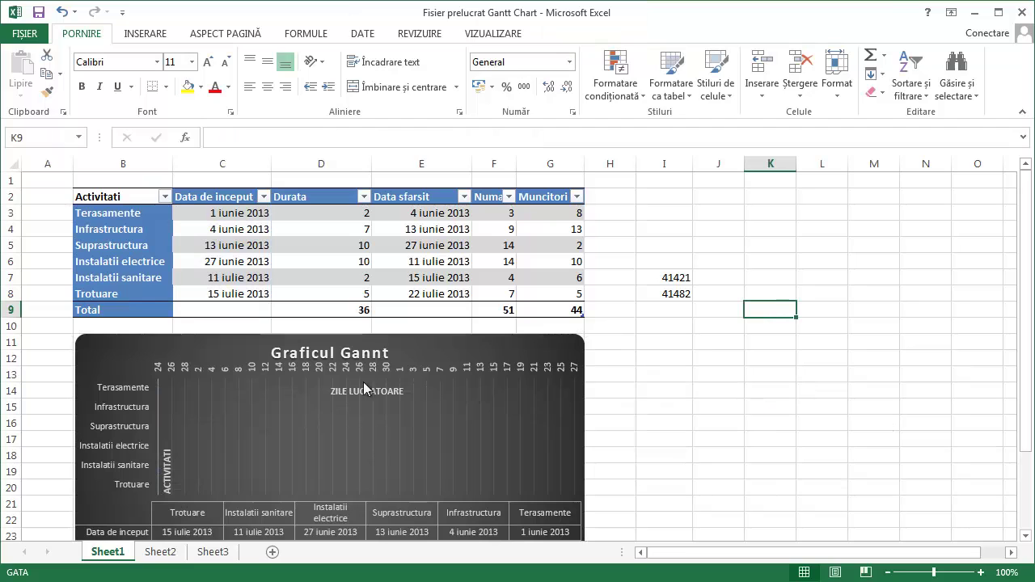
pyautogui.click(347, 375)
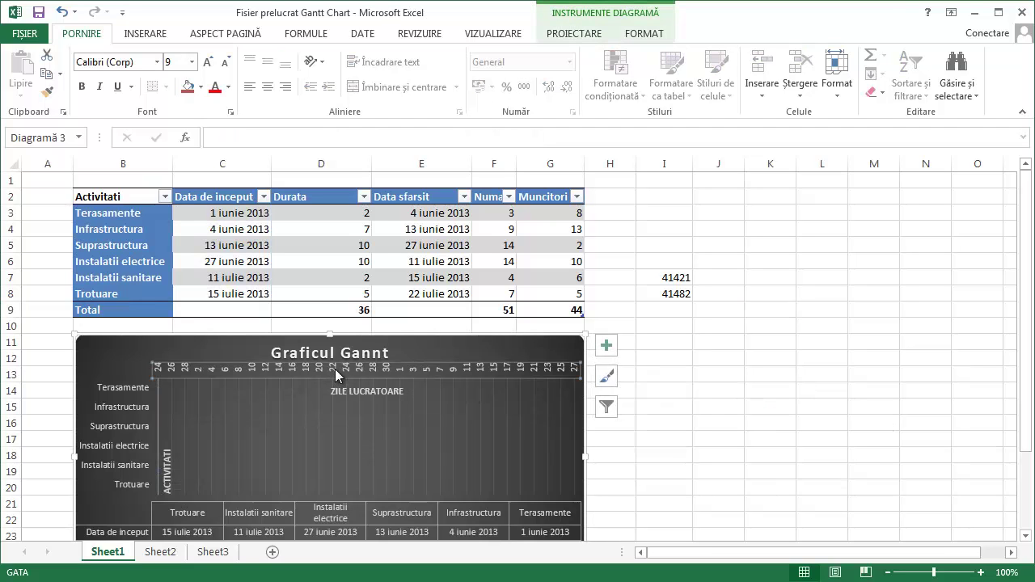
pyautogui.doubleClick(335, 374)
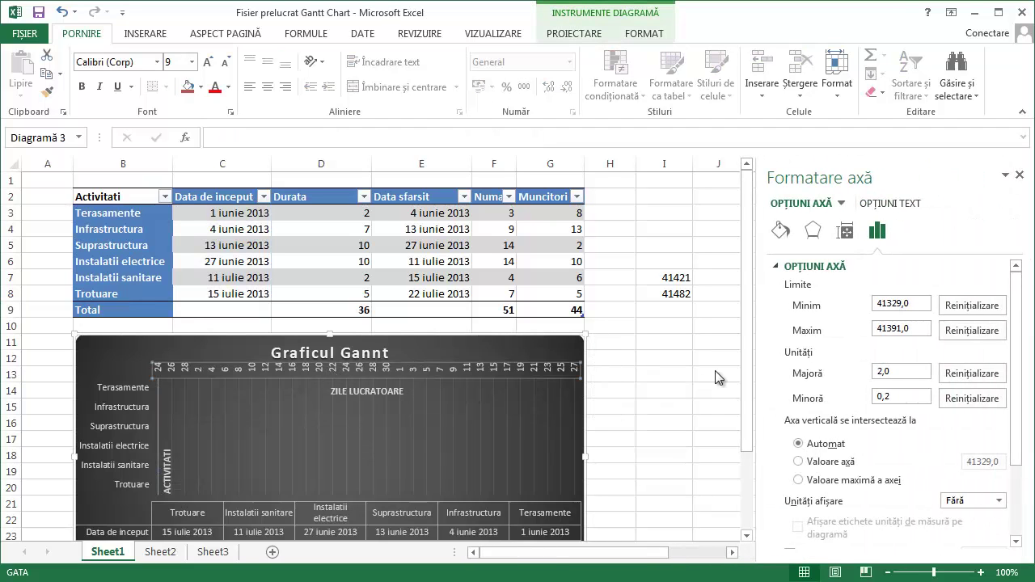
pyautogui.click(675, 293)
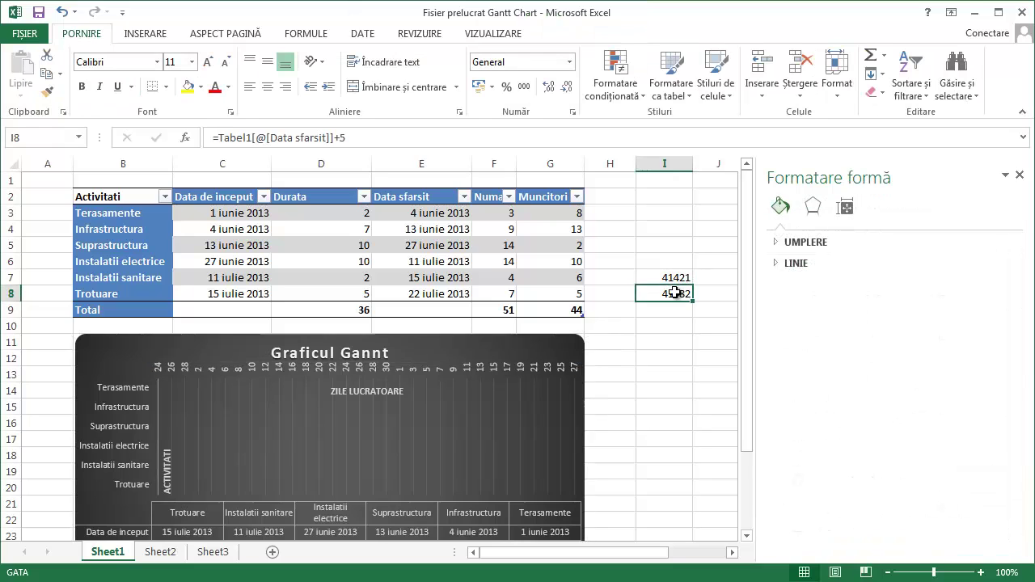
pyautogui.click(671, 277)
pyautogui.click(671, 294)
pyautogui.click(671, 277)
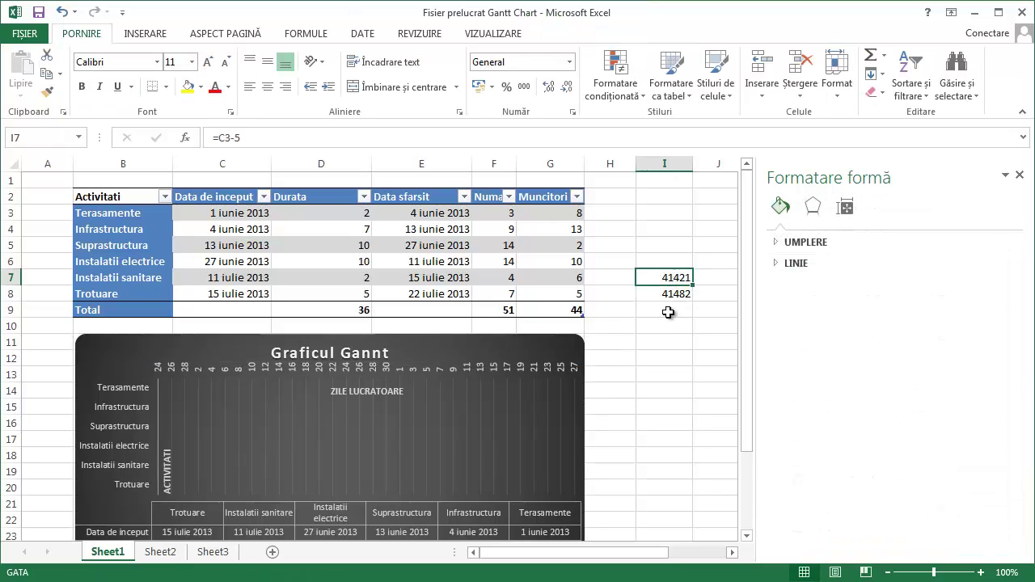
# Step: Reset the date axis Minim and Maxim bounds to automatic with Reinițializare
pyautogui.click(240, 364)
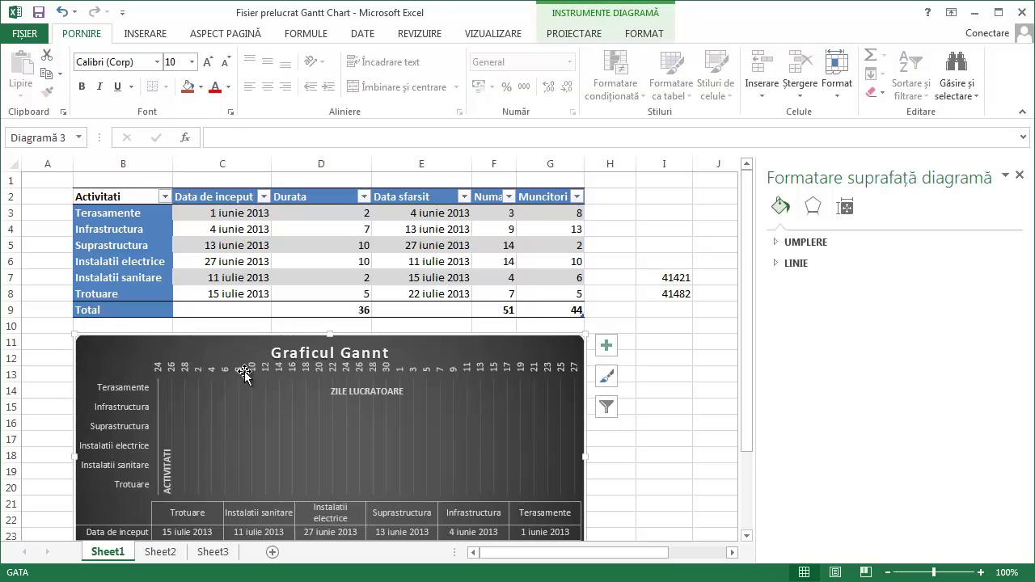
pyautogui.click(177, 368)
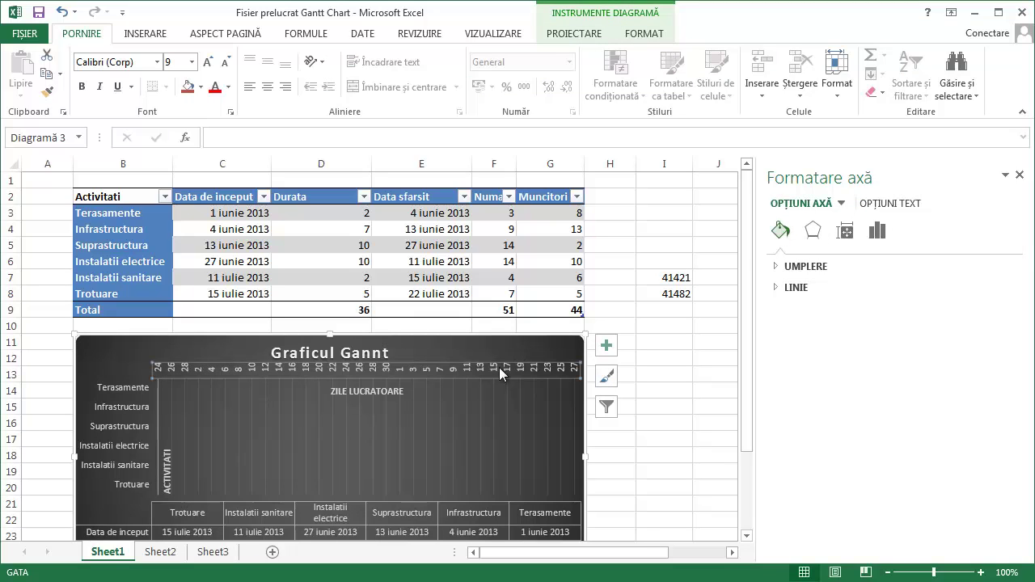
pyautogui.click(876, 232)
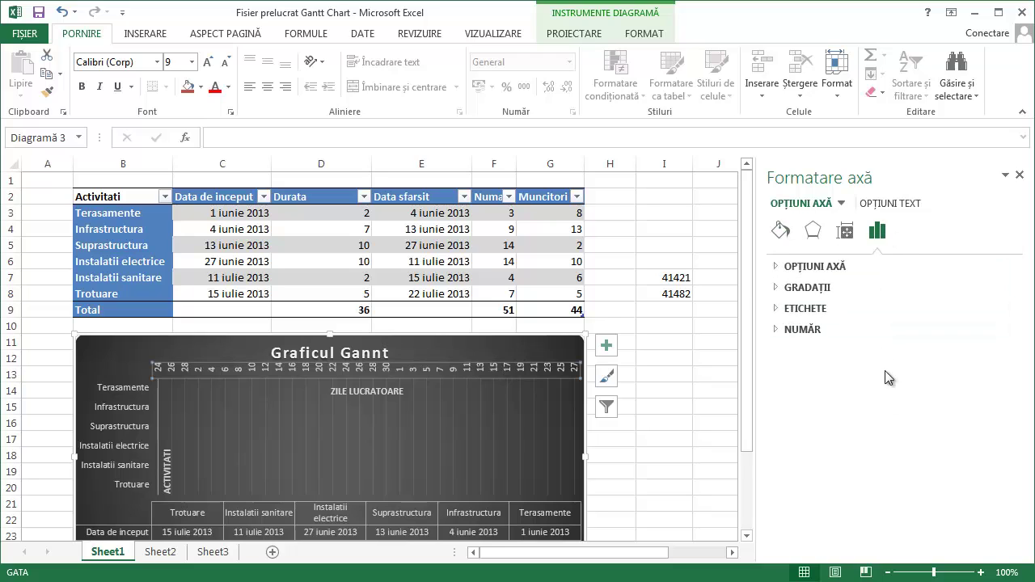
pyautogui.click(814, 267)
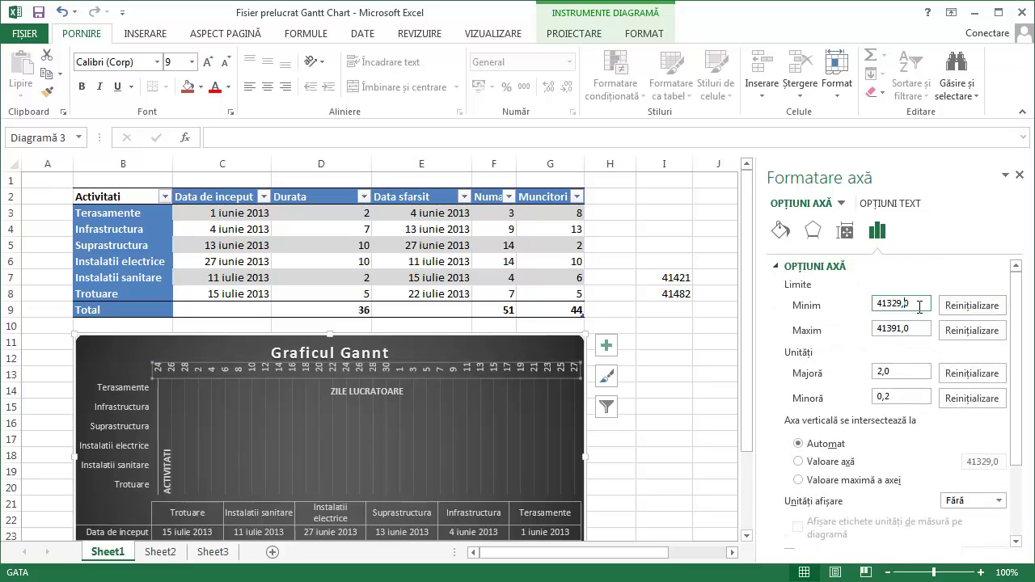
pyautogui.click(971, 305)
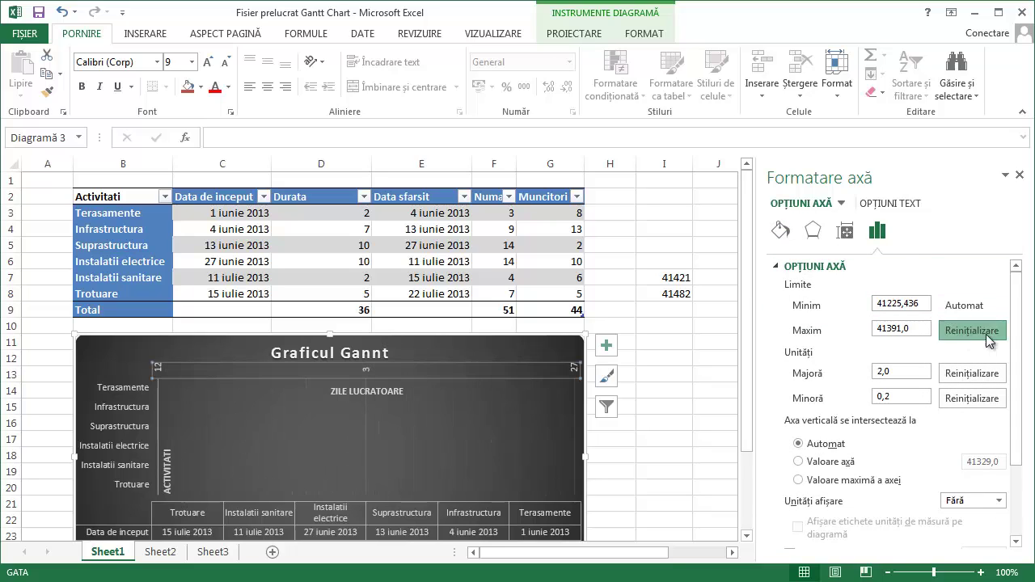
pyautogui.click(972, 329)
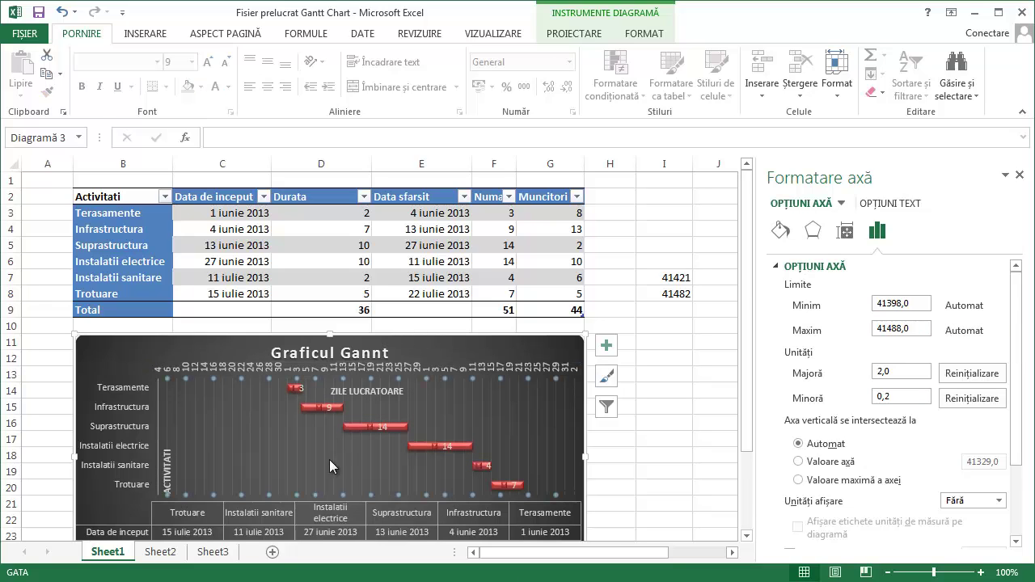
pyautogui.click(203, 413)
pyautogui.click(164, 389)
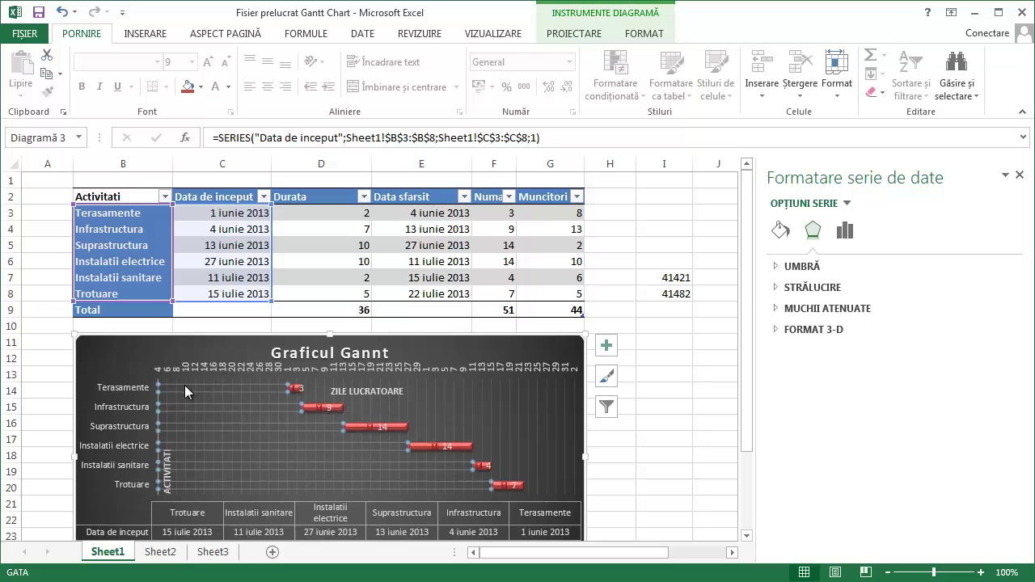
pyautogui.click(845, 230)
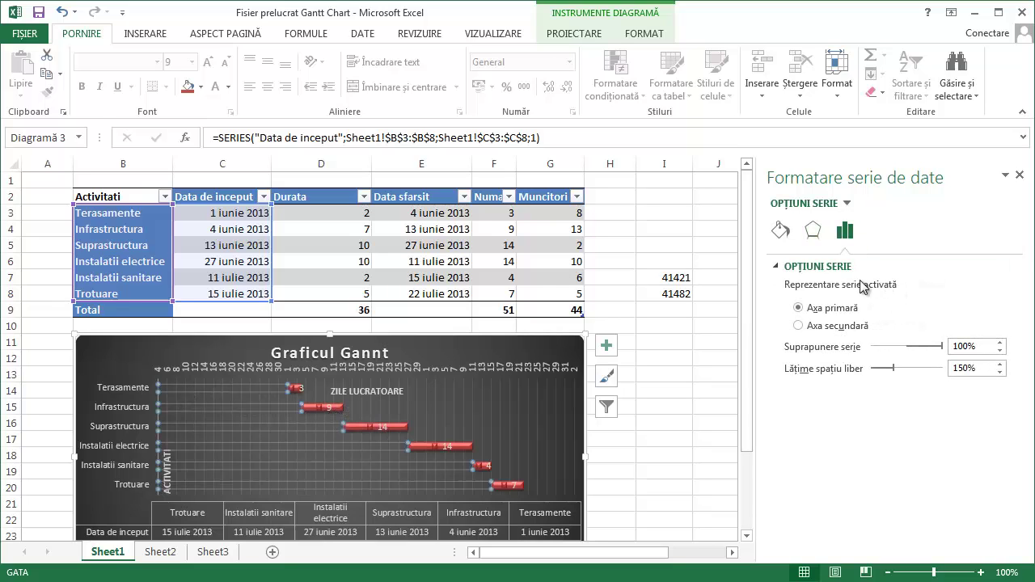
pyautogui.click(304, 370)
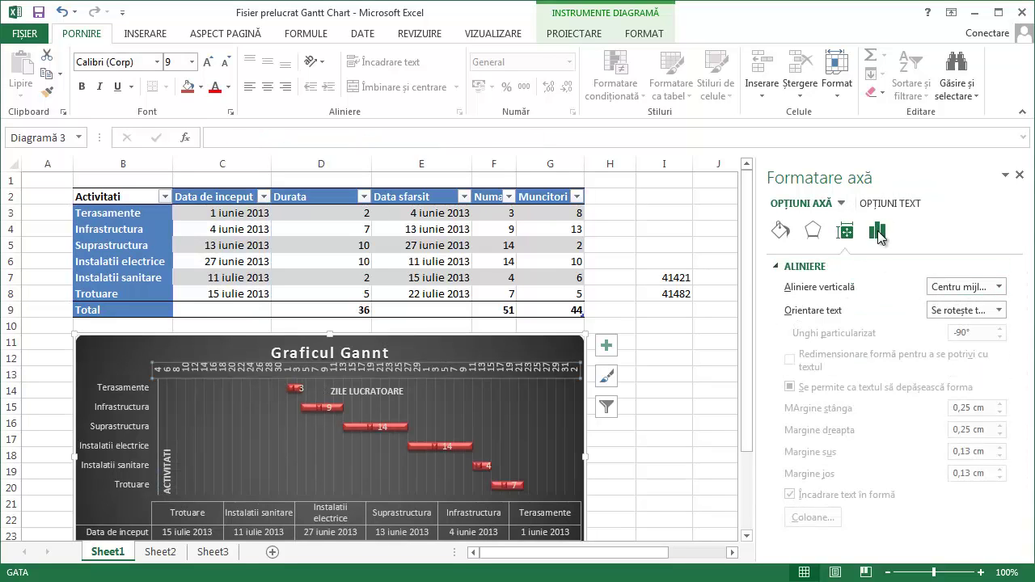
pyautogui.click(876, 232)
pyautogui.click(886, 305)
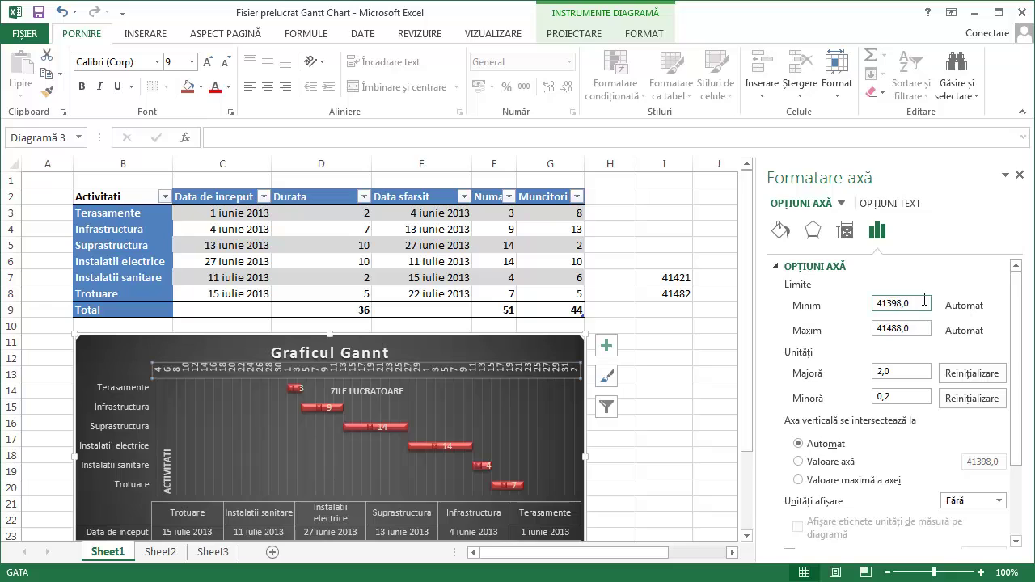
# Step: Set the Gantt date axis minimum to 41421
pyautogui.moveTo(924, 301); pyautogui.dragTo(842, 300)
pyautogui.click(914, 328)
pyautogui.moveTo(918, 329); pyautogui.dragTo(859, 331)
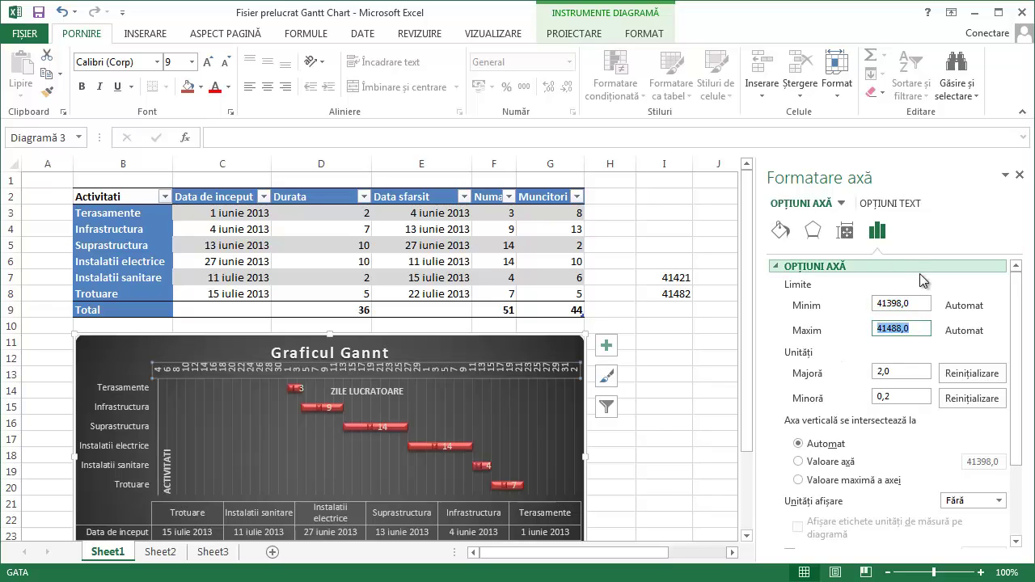
pyautogui.click(906, 302)
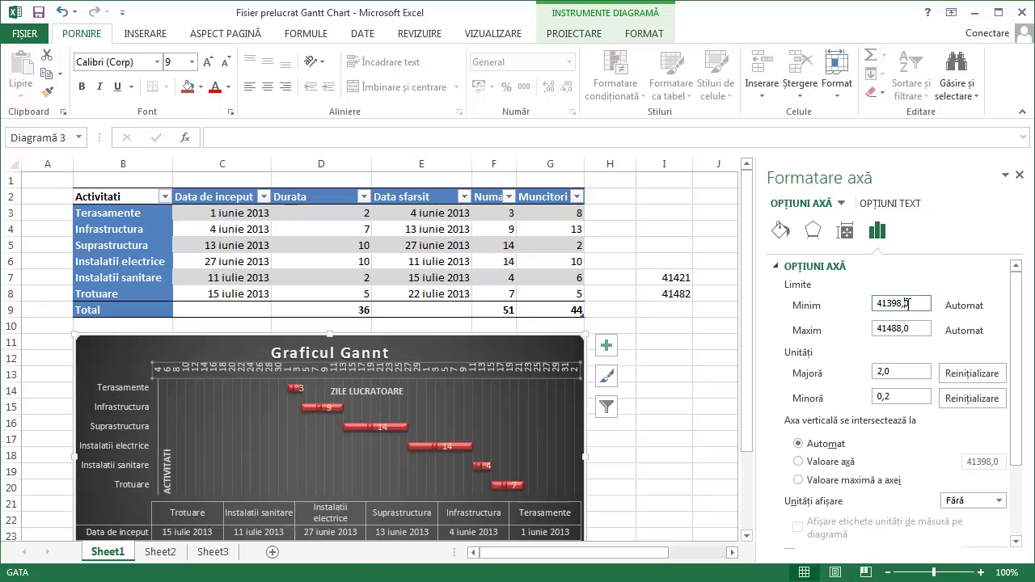
pyautogui.doubleClick(916, 302)
pyautogui.click(888, 305)
pyautogui.moveTo(880, 305); pyautogui.dragTo(935, 301)
pyautogui.write('41421')
pyautogui.press('Return')
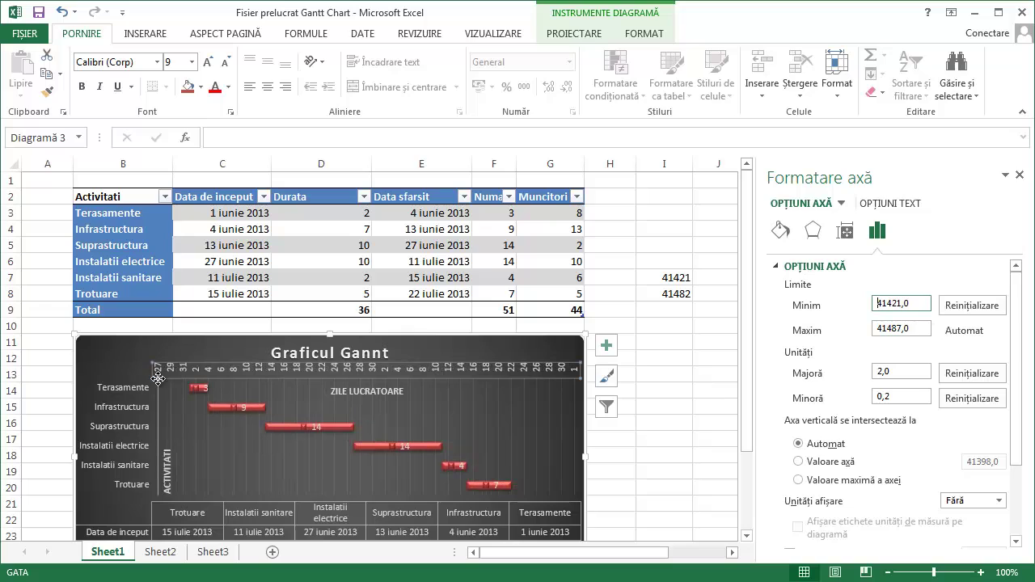
# Step: Set the Gantt date axis maximum to 41482
pyautogui.click(898, 332)
pyautogui.doubleClick(896, 331)
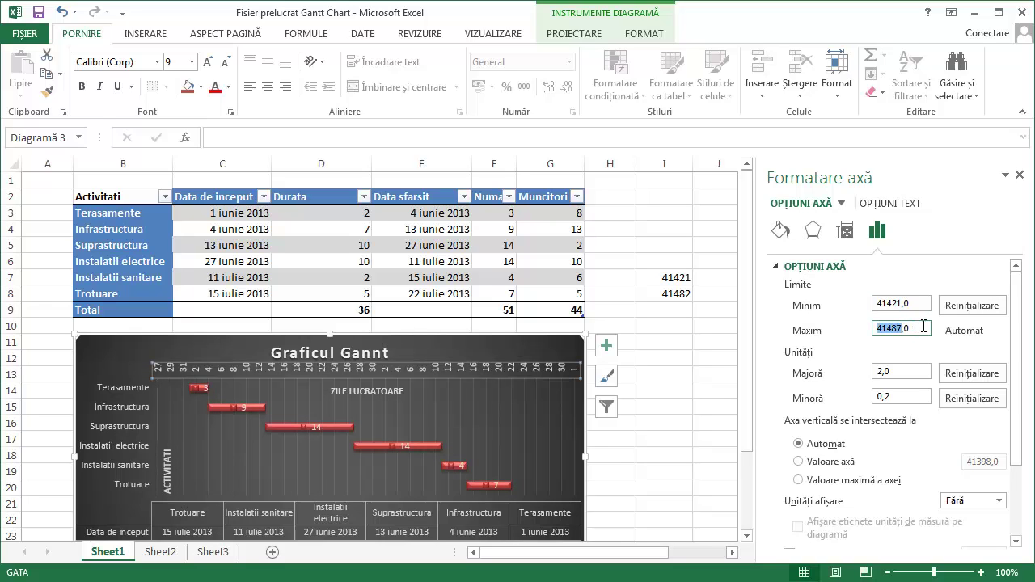
pyautogui.write('4')
pyautogui.press('Return')
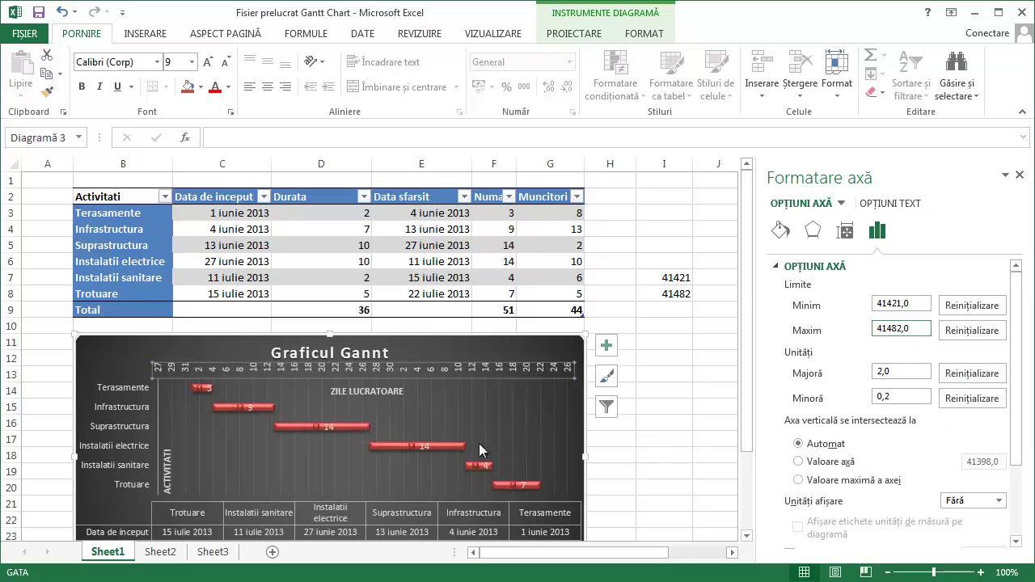
pyautogui.click(345, 259)
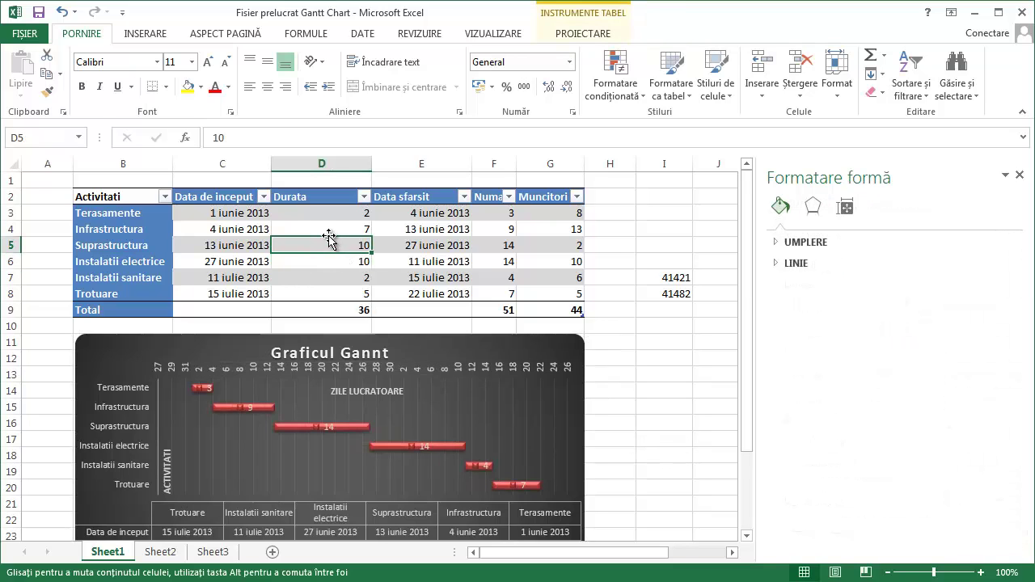
pyautogui.click(328, 232)
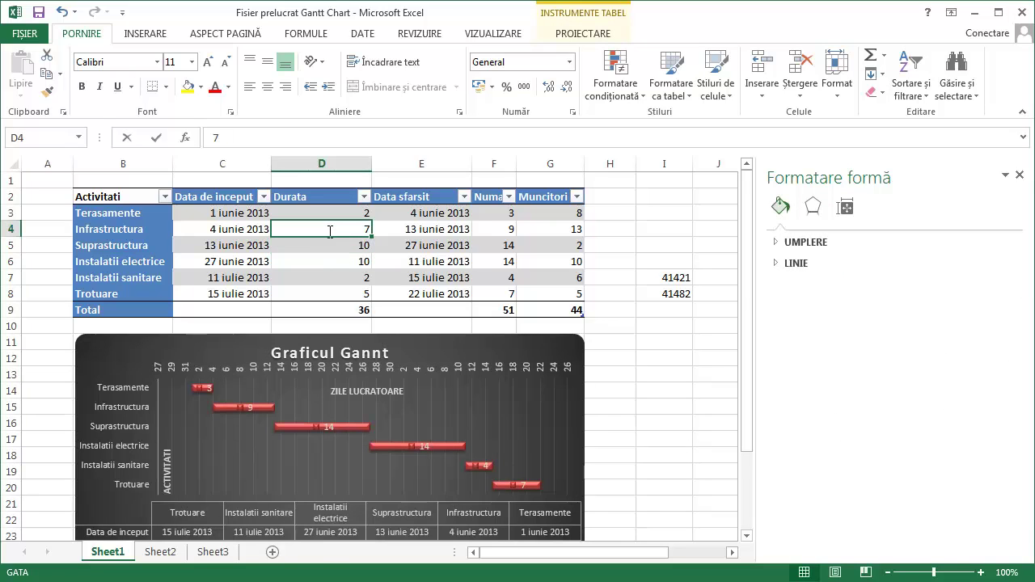
# Step: Enter 17 as Infrastructura's duration in D4 and recalculate the sheet
pyautogui.write('17')
pyautogui.press('Return')
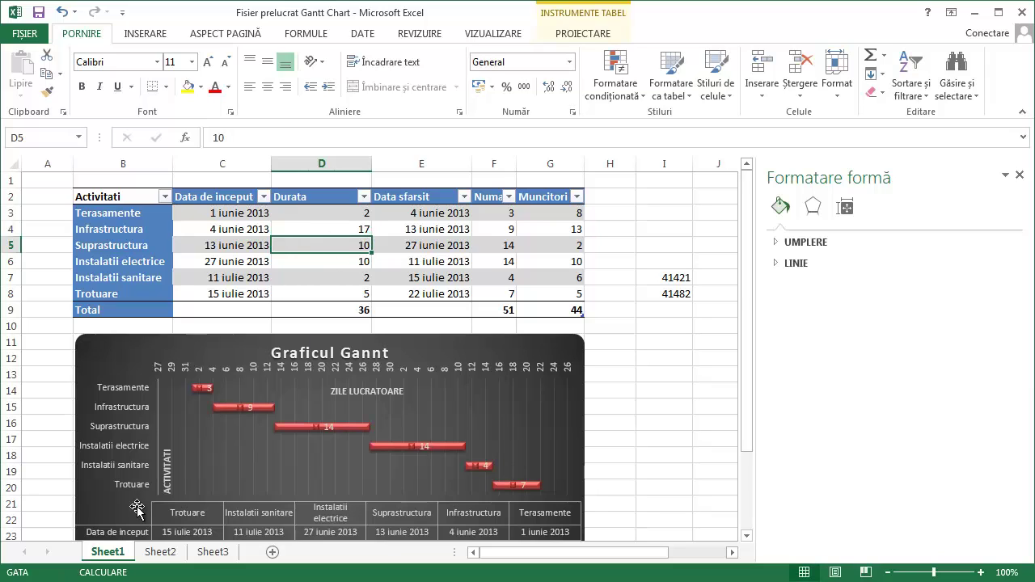
pyautogui.click(101, 574)
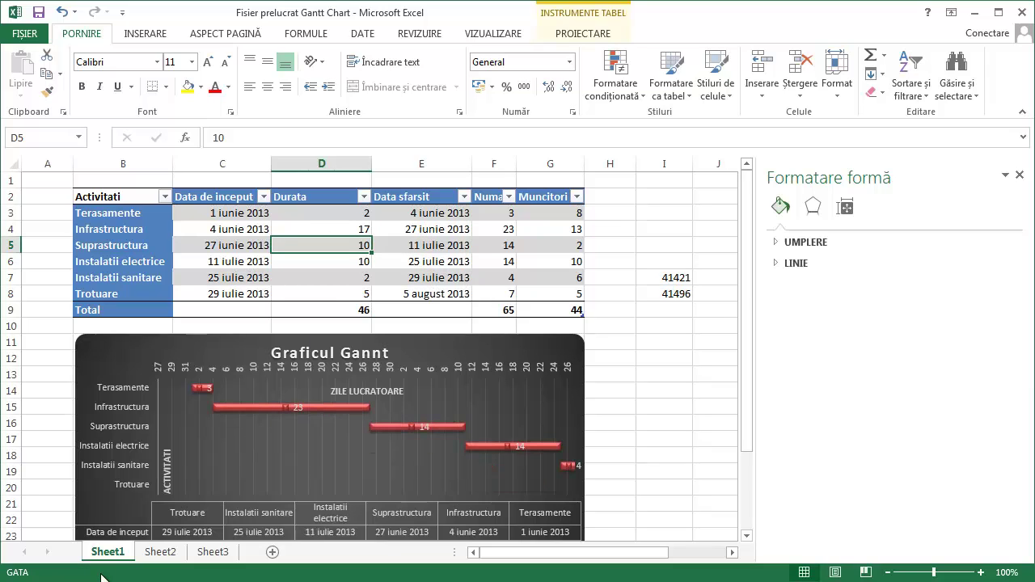
# Step: Raise the Gantt date axis maximum to 41496
pyautogui.click(352, 360)
pyautogui.click(499, 366)
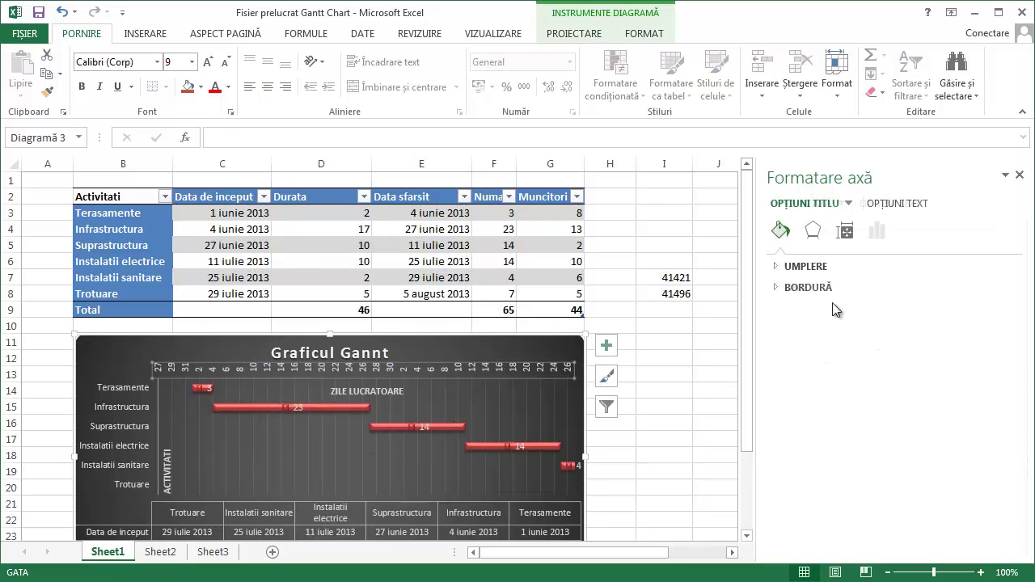
pyautogui.click(880, 234)
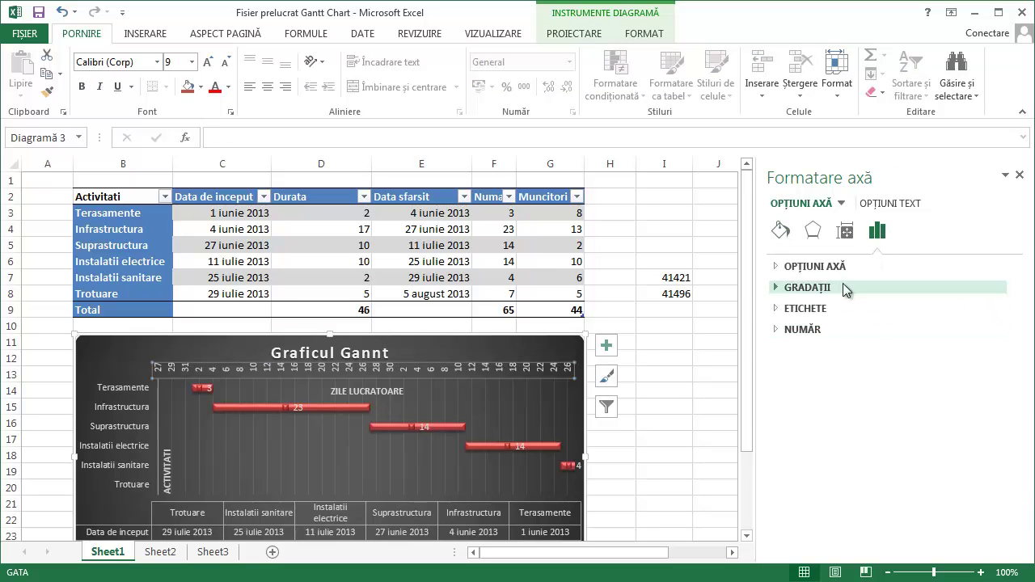
pyautogui.click(831, 267)
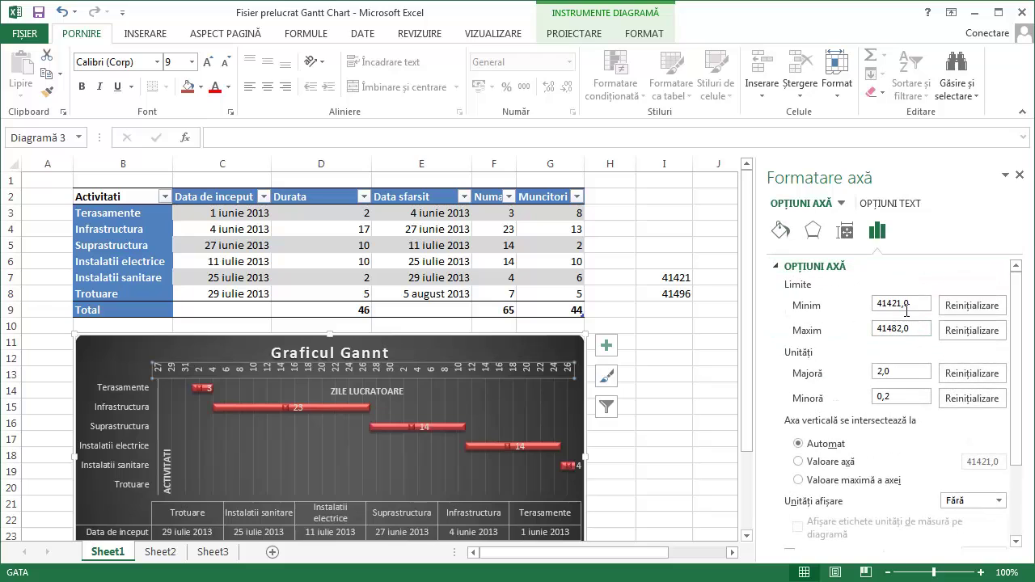
pyautogui.doubleClick(888, 304)
pyautogui.doubleClick(891, 328)
pyautogui.write('41')
pyautogui.write('496')
pyautogui.press('Return')
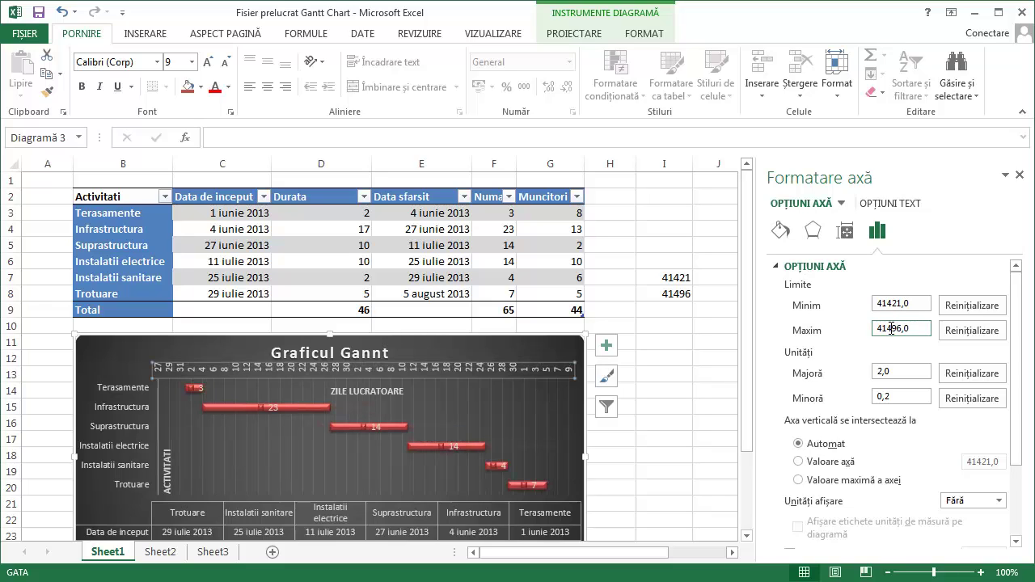
pyautogui.click(712, 355)
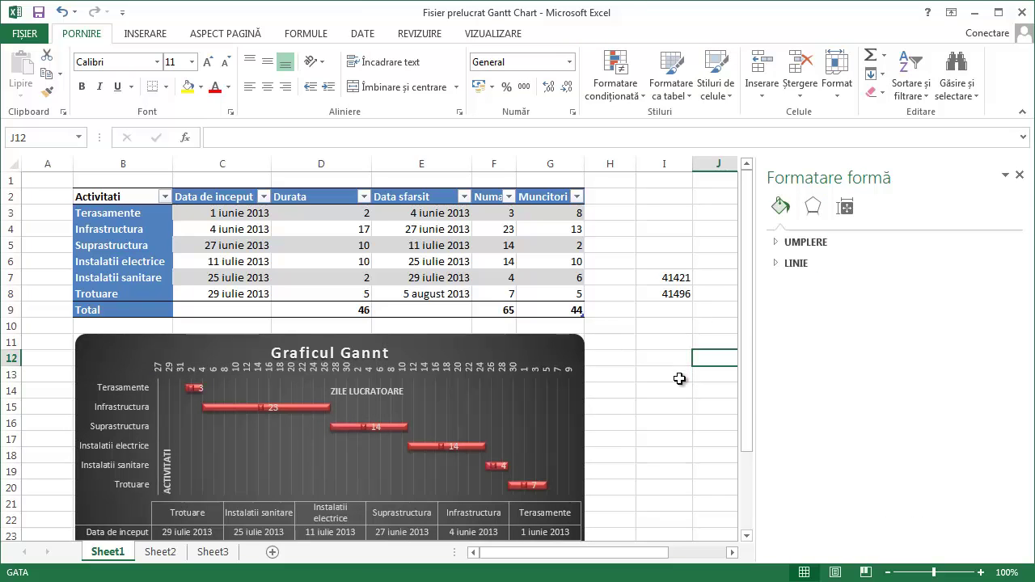
# Step: Close the formatting pane and delete Sheet2, confirming the deletion
pyautogui.click(1018, 175)
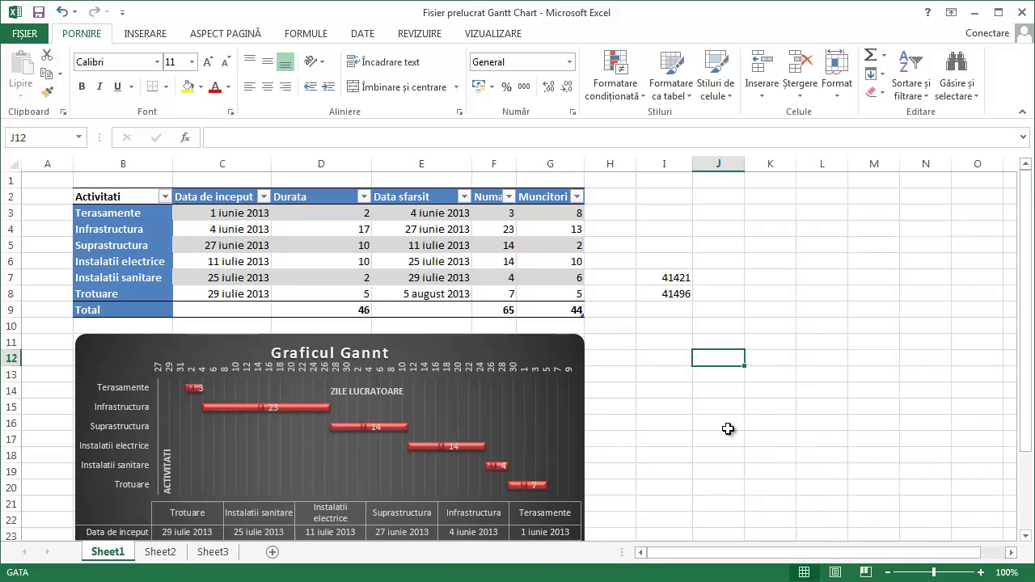
pyautogui.click(811, 389)
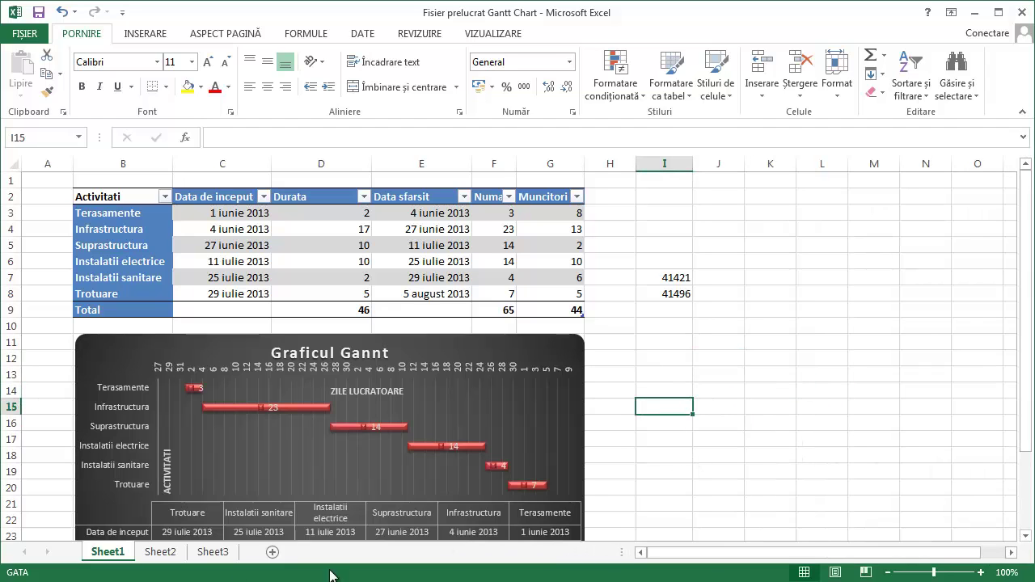
pyautogui.click(177, 556)
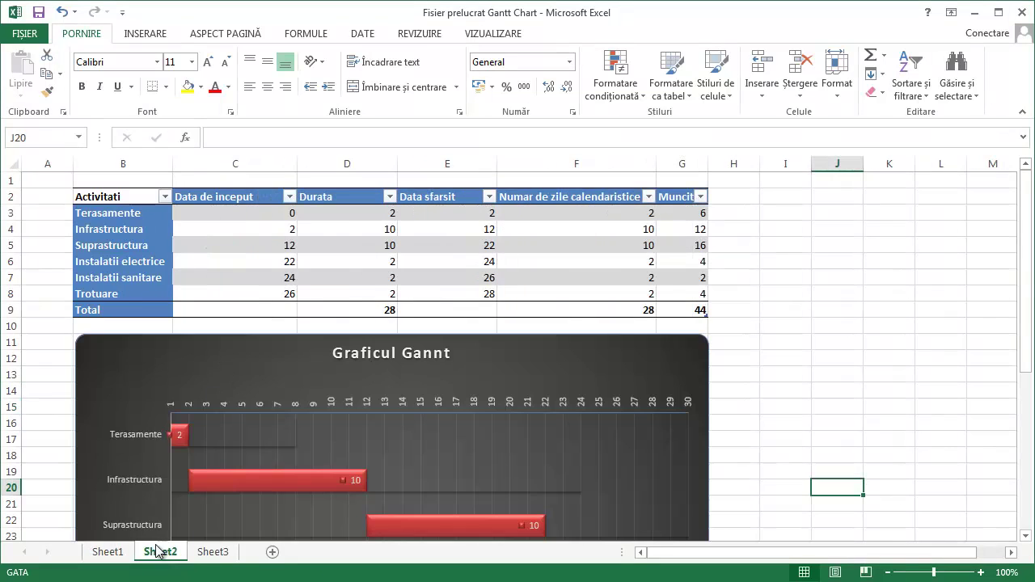
pyautogui.rightClick(170, 560)
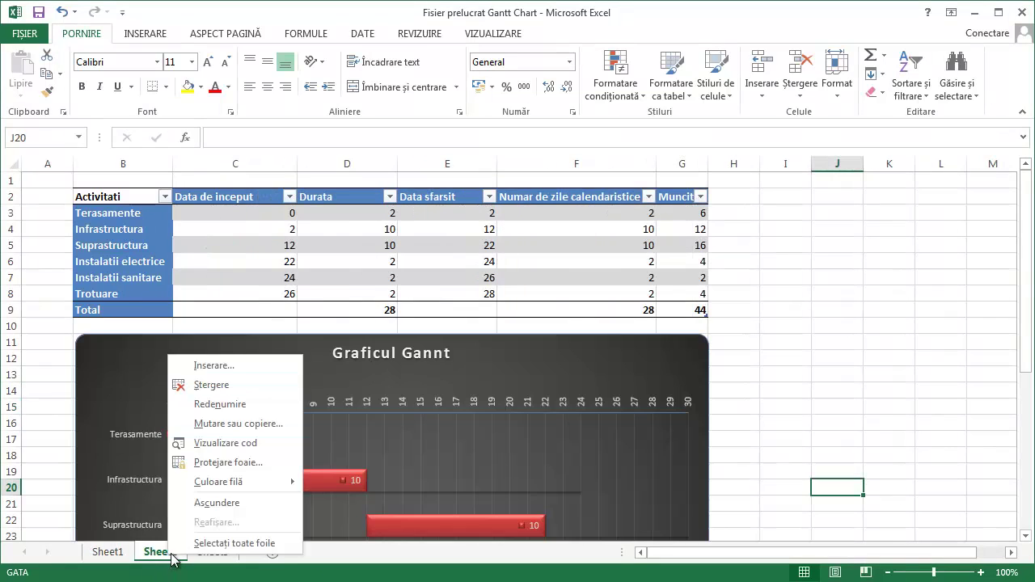
pyautogui.click(221, 386)
pyautogui.click(338, 386)
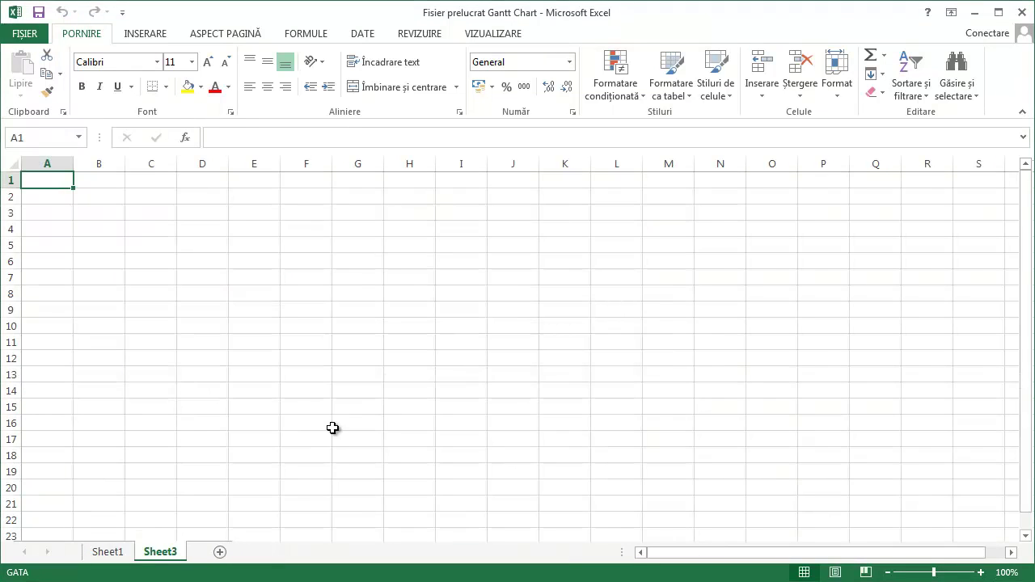
# Step: Paste Sheet1's activity names B2:B9 into Sheet3 starting at A1 and widen column A
pyautogui.click(118, 553)
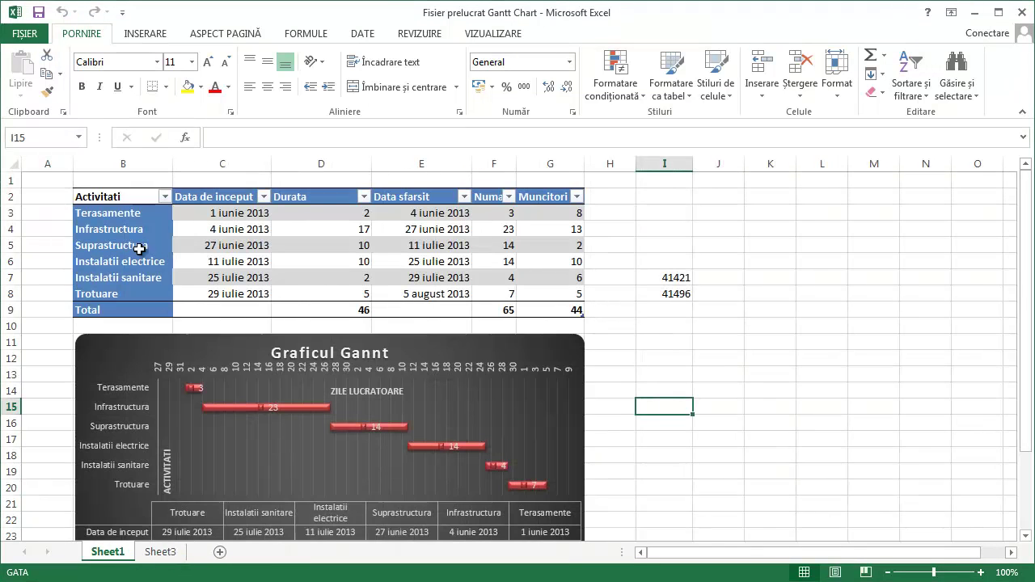
pyautogui.click(119, 197)
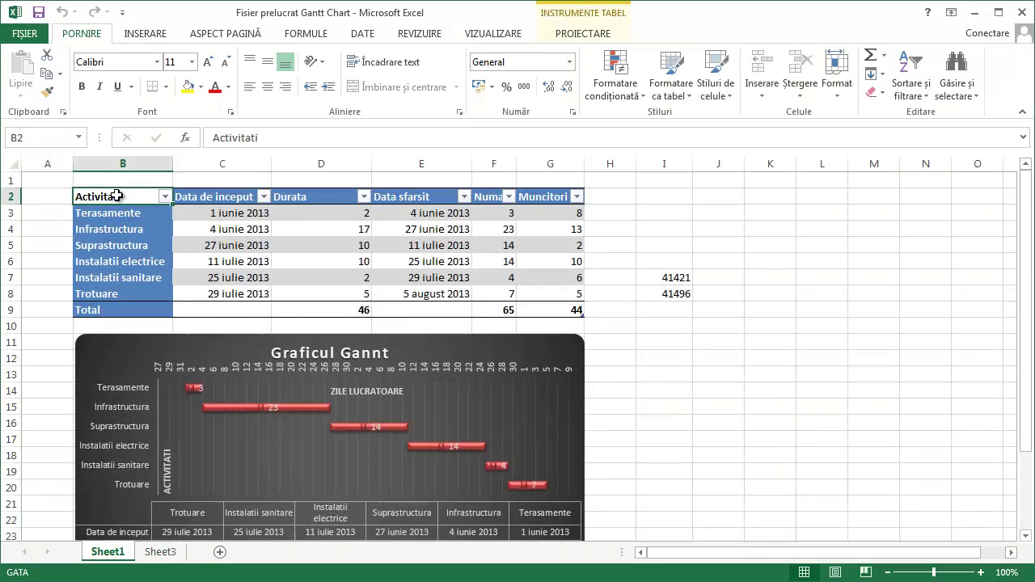
pyautogui.moveTo(118, 196); pyautogui.dragTo(113, 311)
pyautogui.rightClick(110, 251)
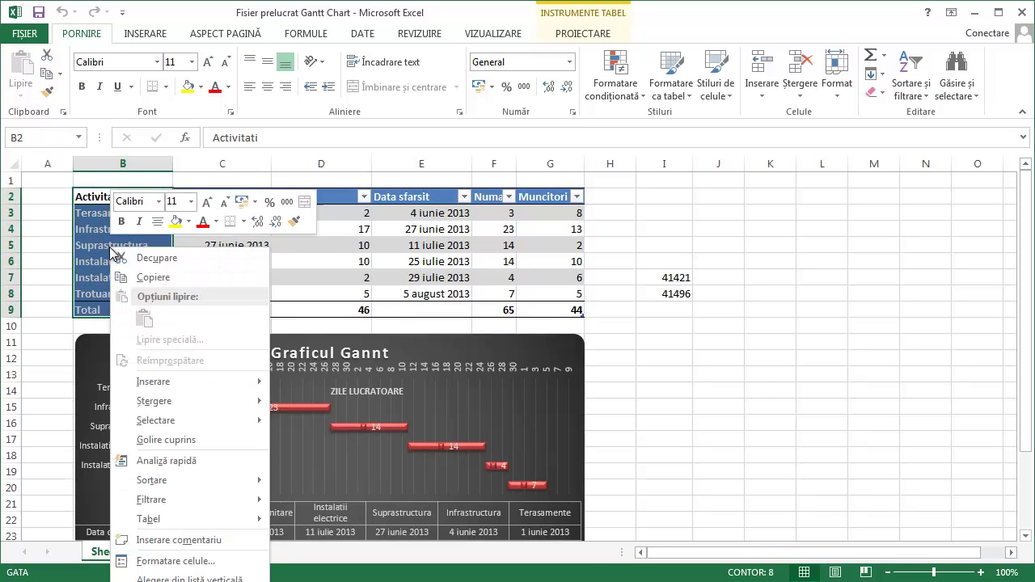
pyautogui.click(165, 277)
pyautogui.click(162, 552)
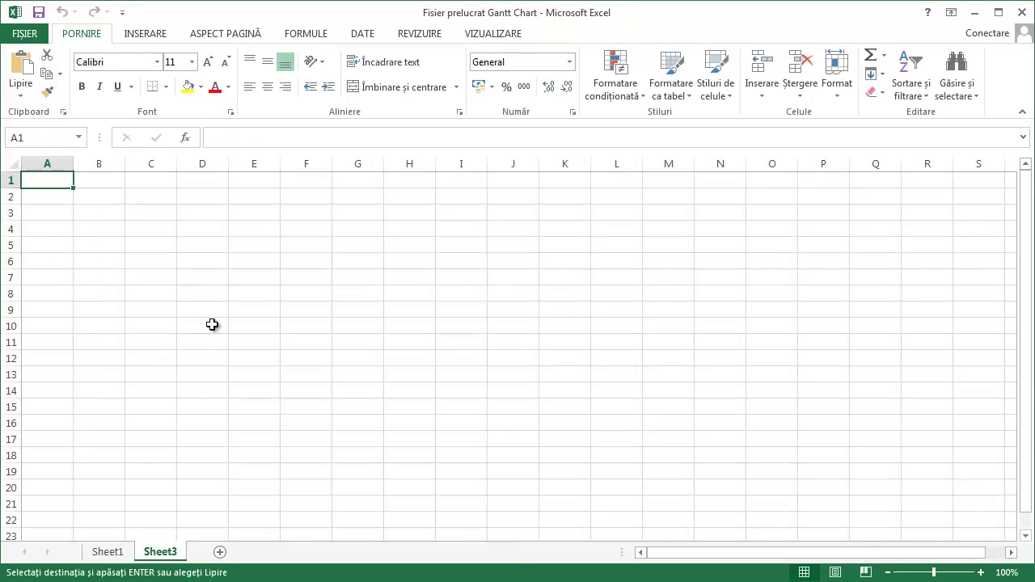
pyautogui.rightClick(51, 176)
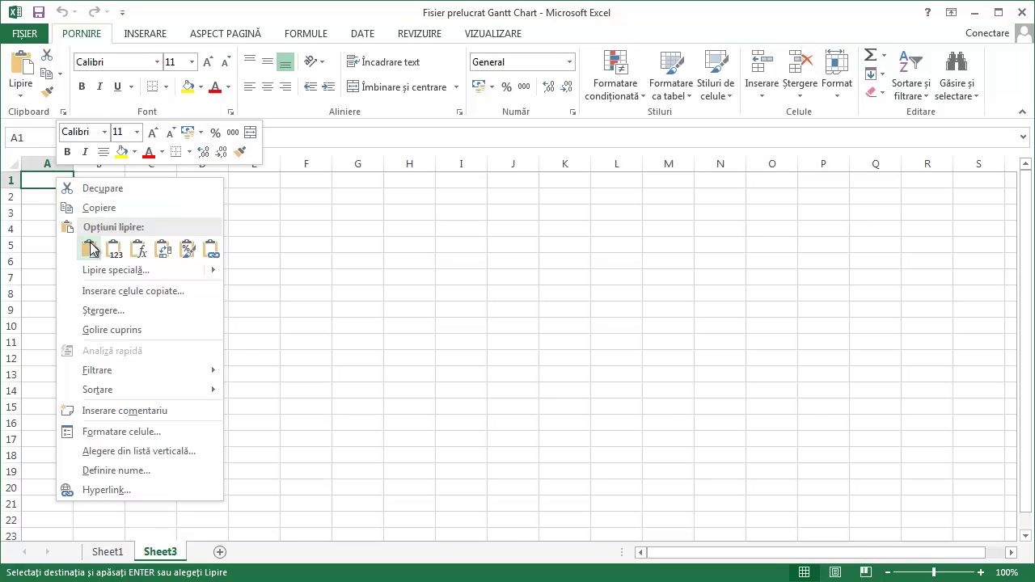
pyautogui.click(100, 248)
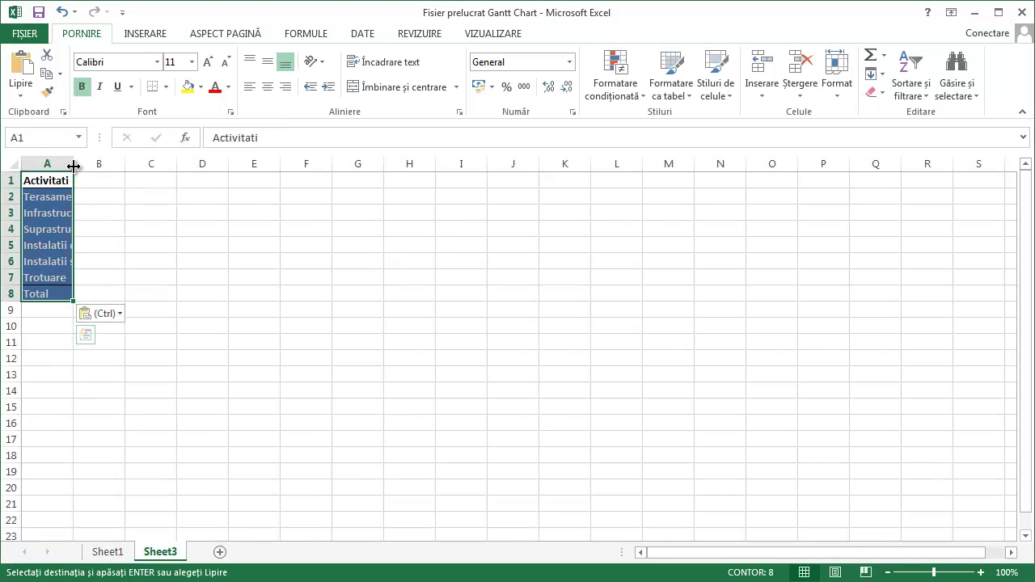
pyautogui.moveTo(74, 166); pyautogui.dragTo(97, 166)
# Step: Try Quick Analysis text-contains highlighting on the pasted names, then cancel it
pyautogui.click(111, 315)
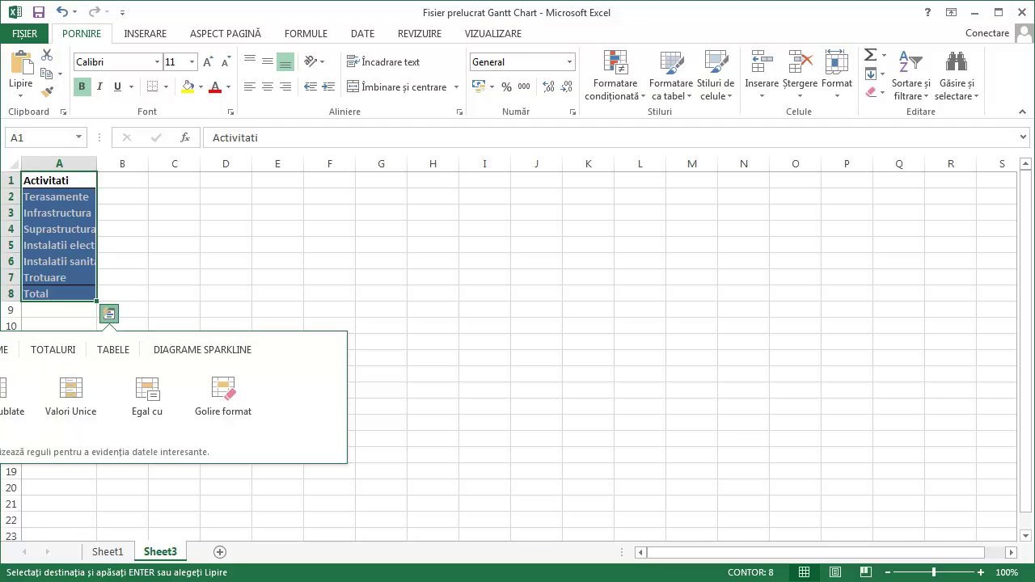
pyautogui.click(2, 392)
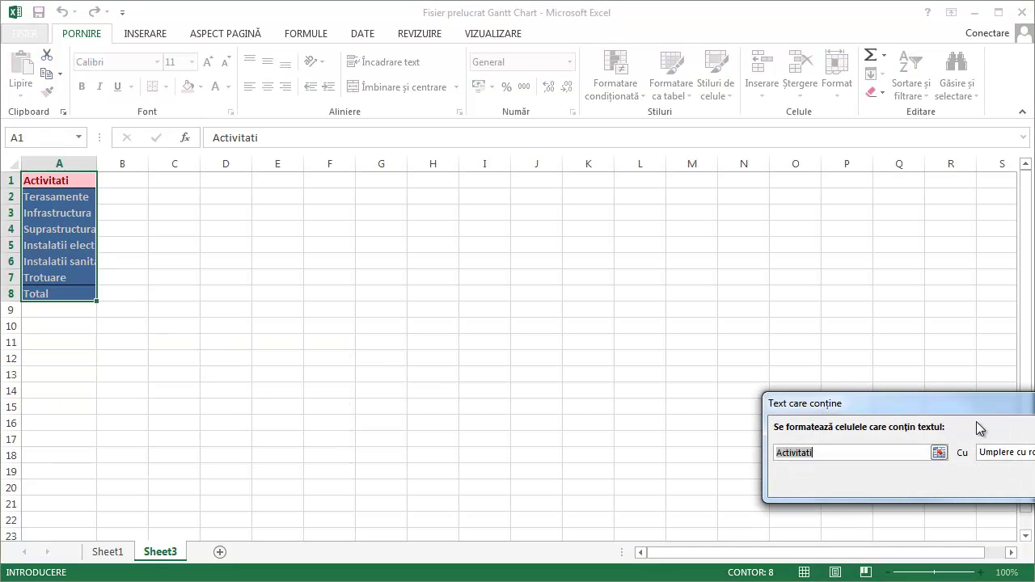
pyautogui.moveTo(973, 404); pyautogui.dragTo(564, 397)
pyautogui.click(727, 476)
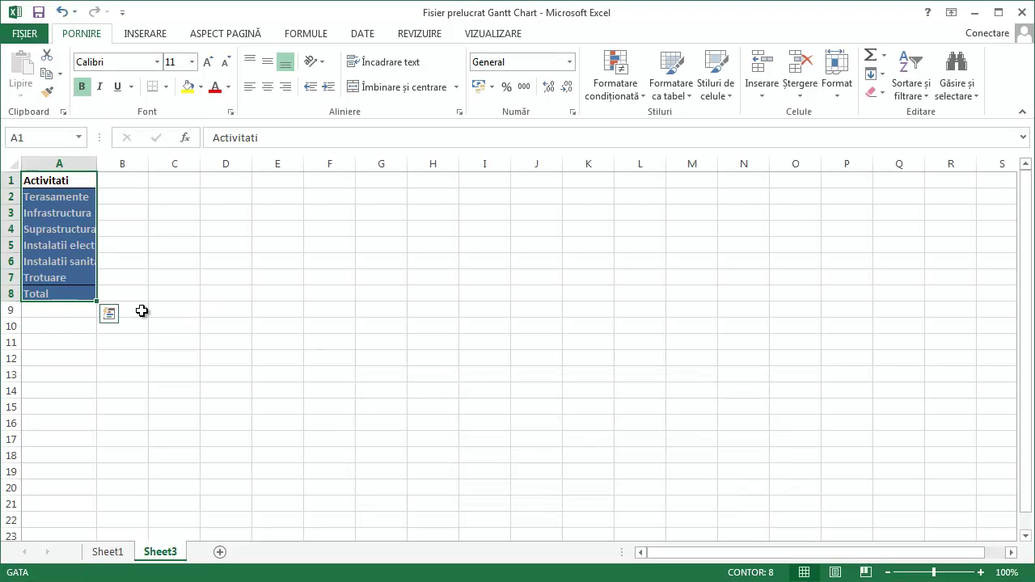
pyautogui.click(109, 316)
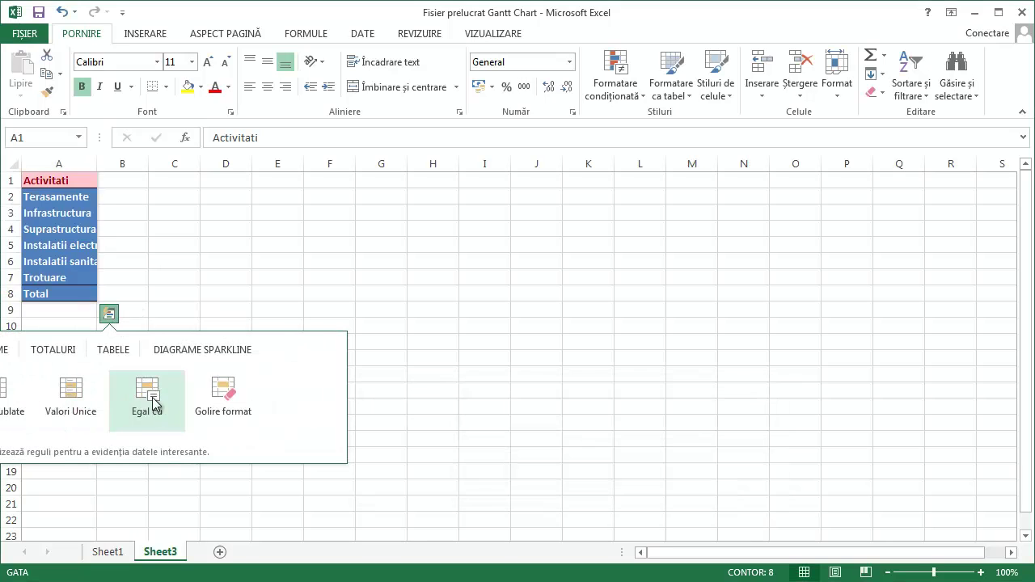
pyautogui.click(241, 231)
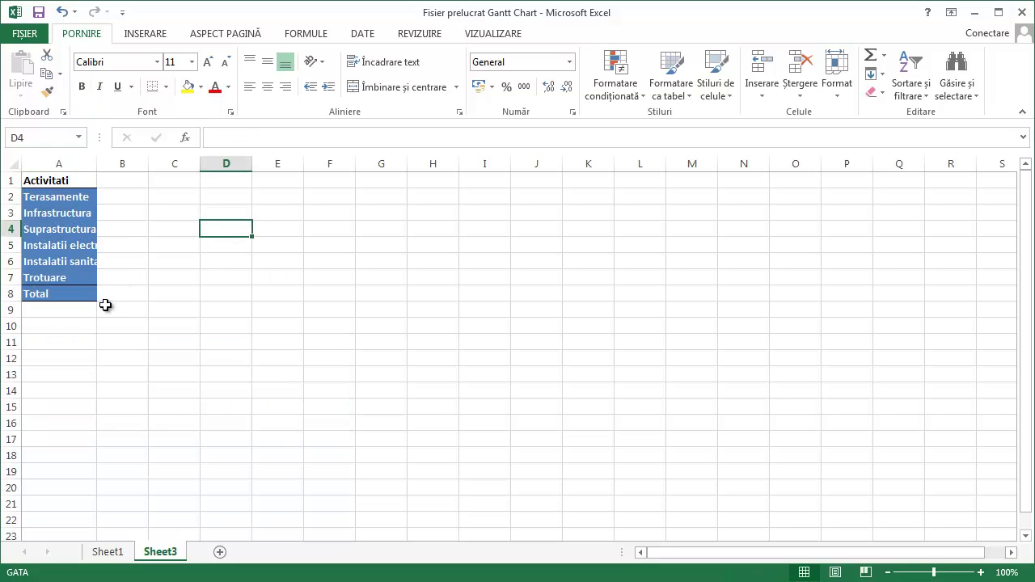
pyautogui.click(64, 342)
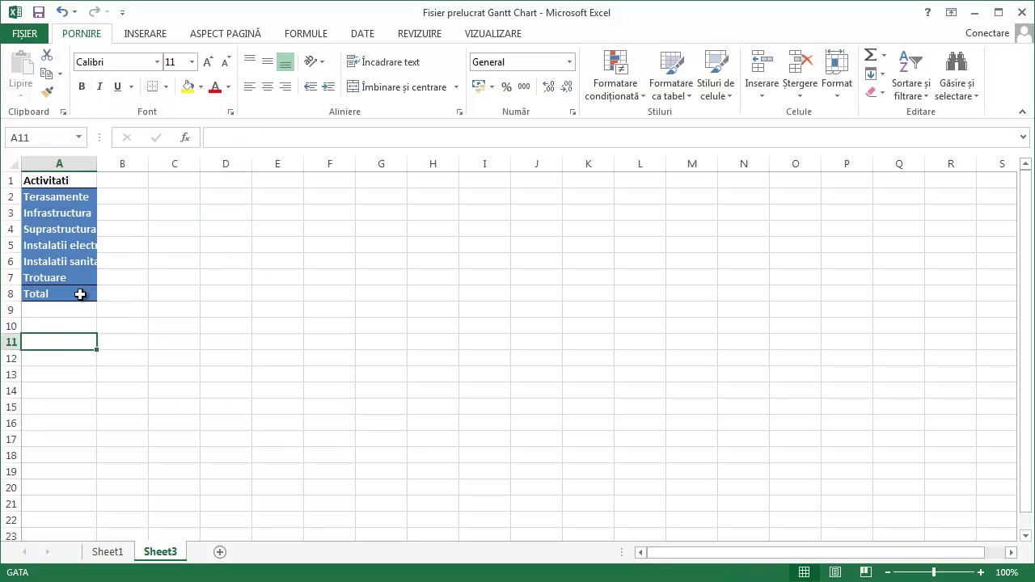
# Step: Paste Sheet1's header row B2:G2 into Sheet3 row 1 and widen columns B and D
pyautogui.click(108, 552)
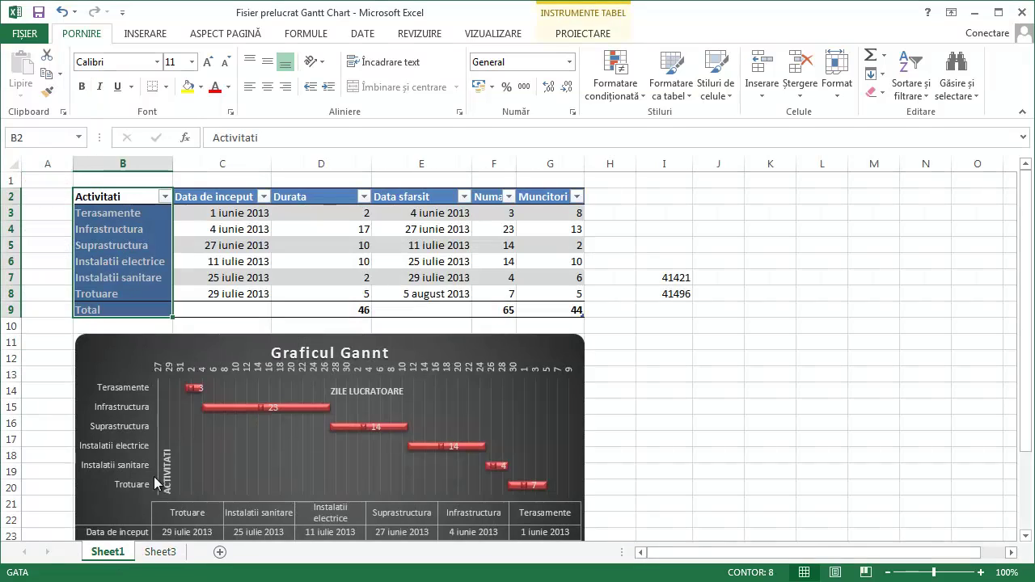
pyautogui.moveTo(265, 196); pyautogui.dragTo(551, 196)
pyautogui.rightClick(551, 196)
pyautogui.click(581, 225)
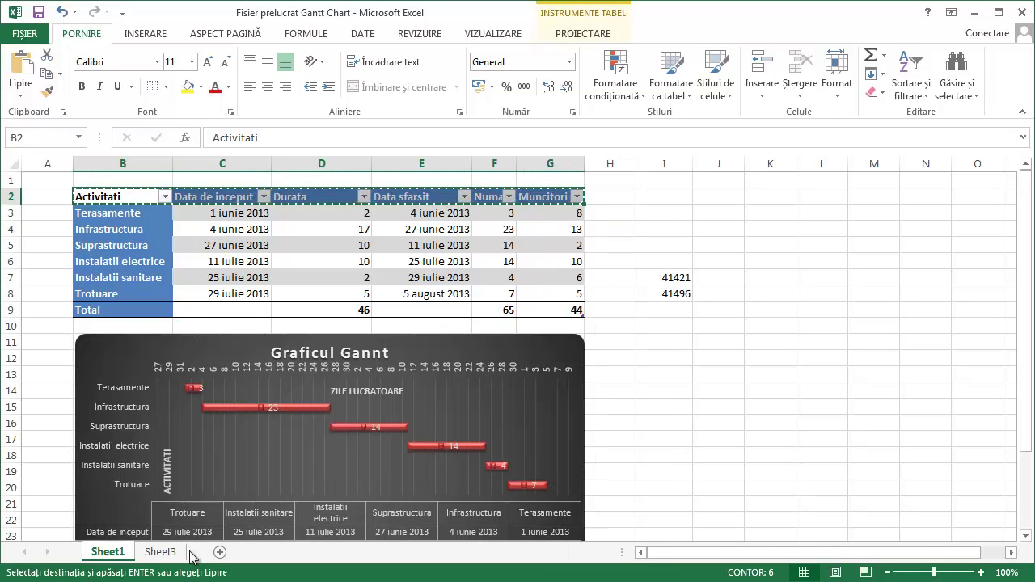
pyautogui.click(160, 551)
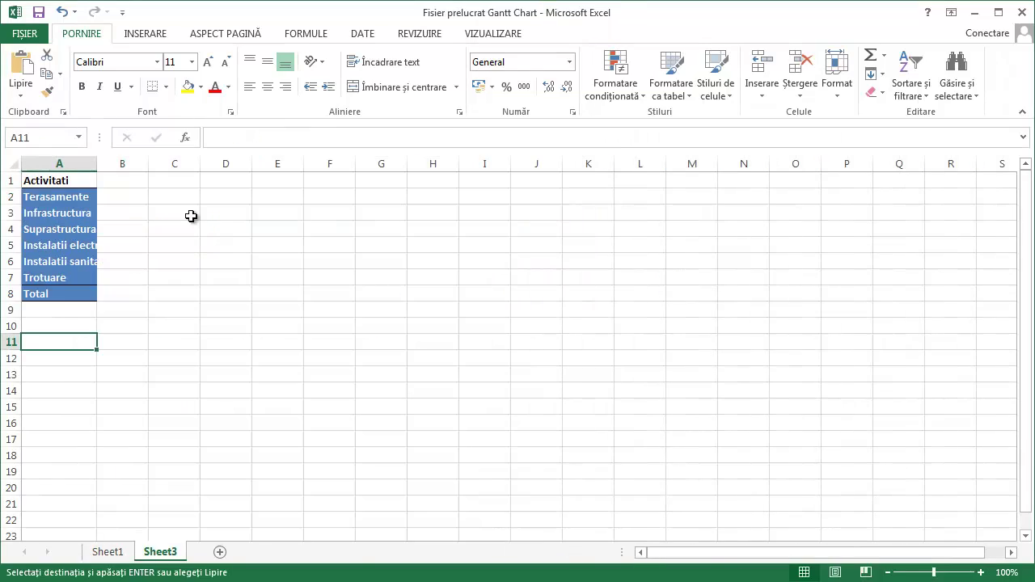
pyautogui.click(78, 180)
pyautogui.rightClick(79, 180)
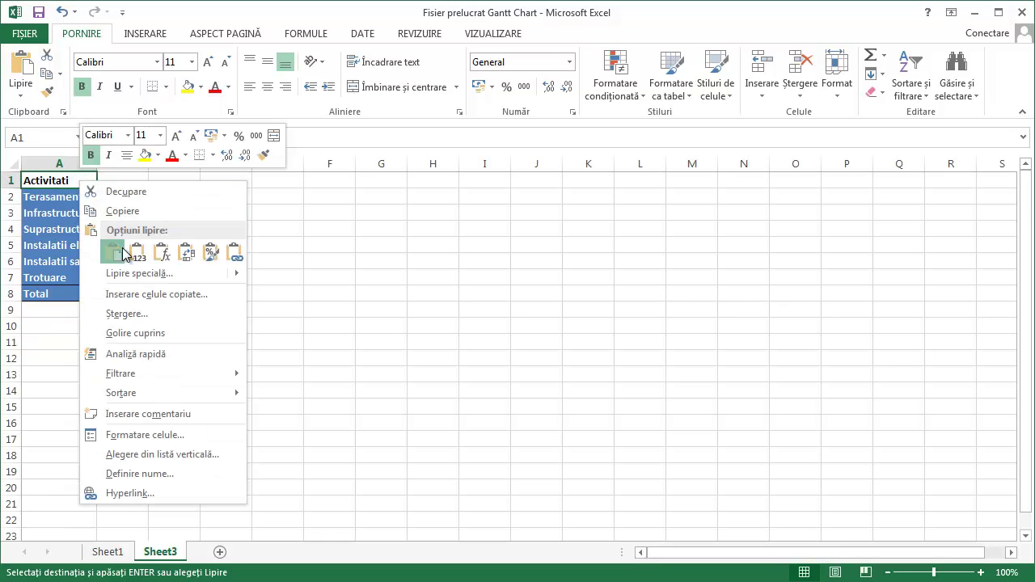
pyautogui.click(120, 251)
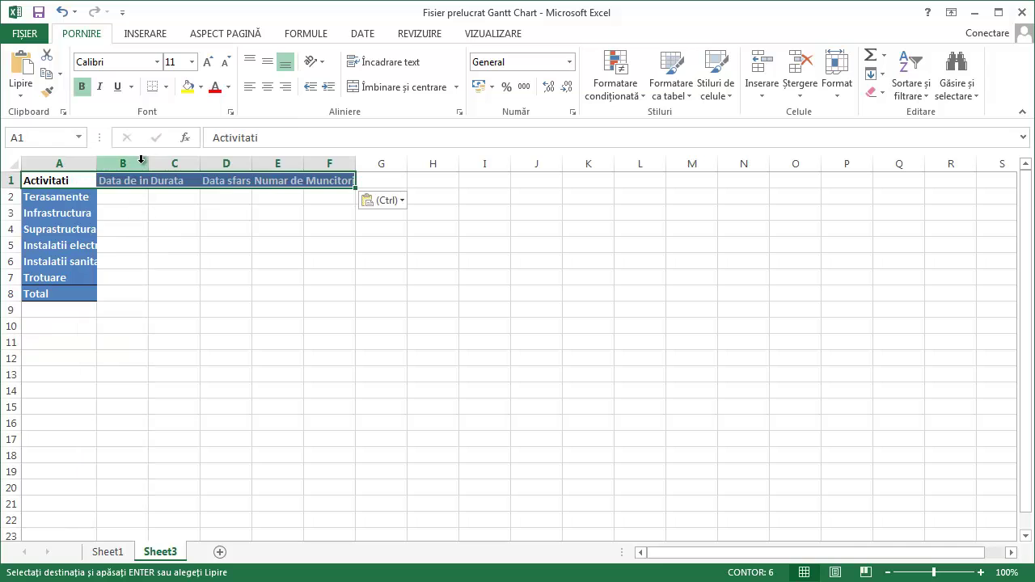
pyautogui.moveTo(149, 164); pyautogui.dragTo(181, 165)
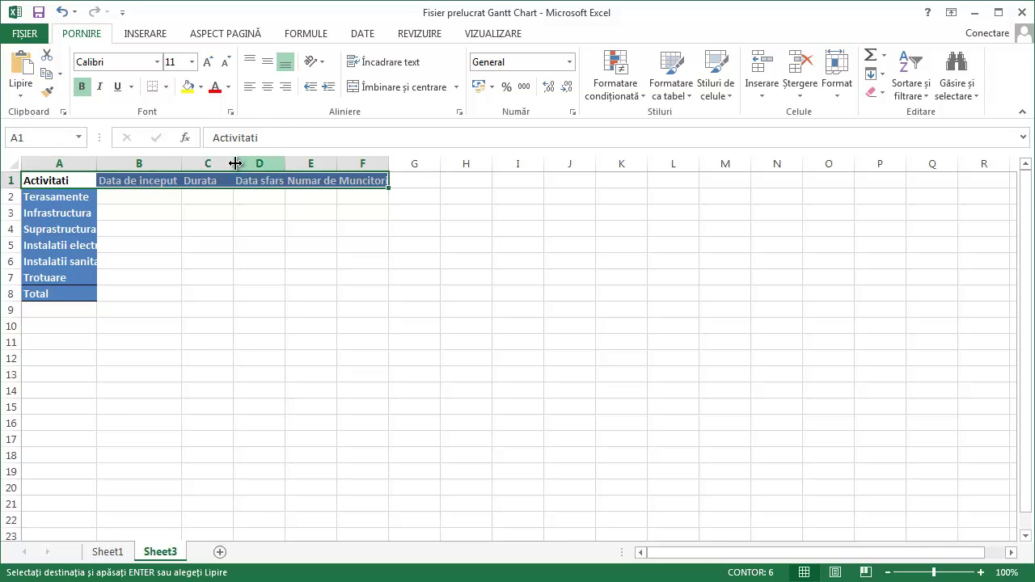
pyautogui.moveTo(286, 163); pyautogui.dragTo(444, 163)
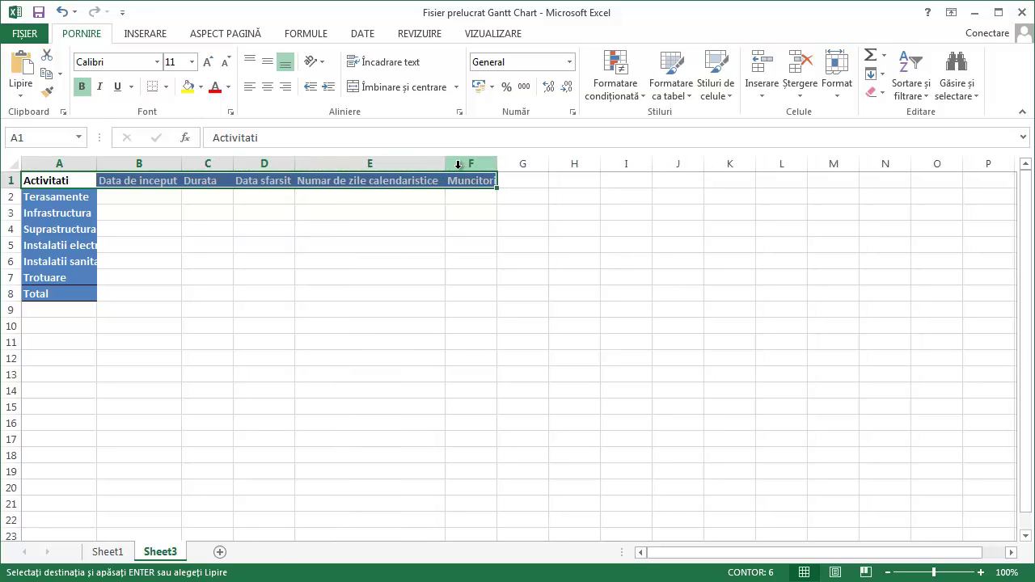
pyautogui.click(469, 180)
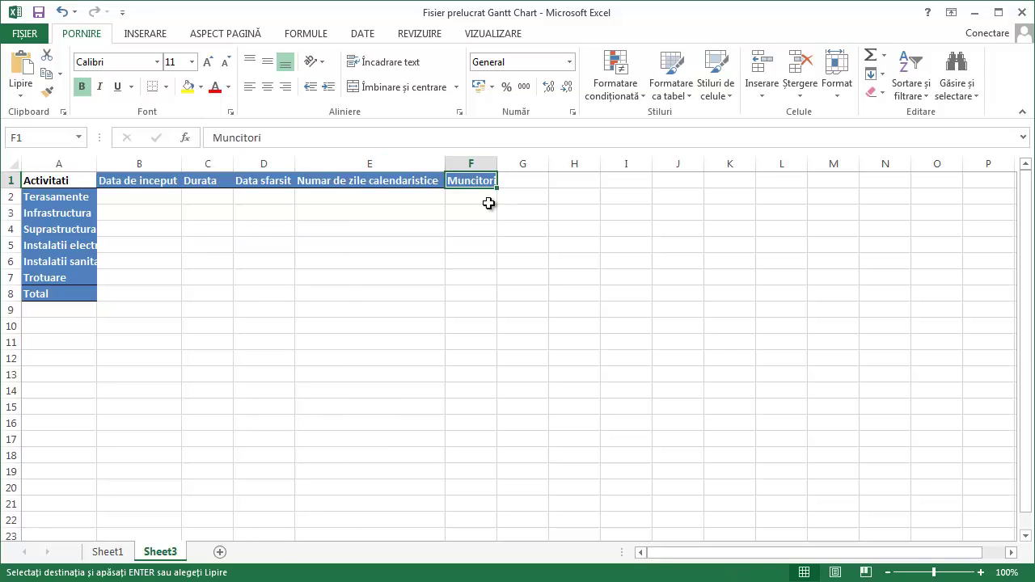
# Step: Clear the Muncitori header in F1 and browse the conditional formatting, table and cell style options
pyautogui.press('Delete')
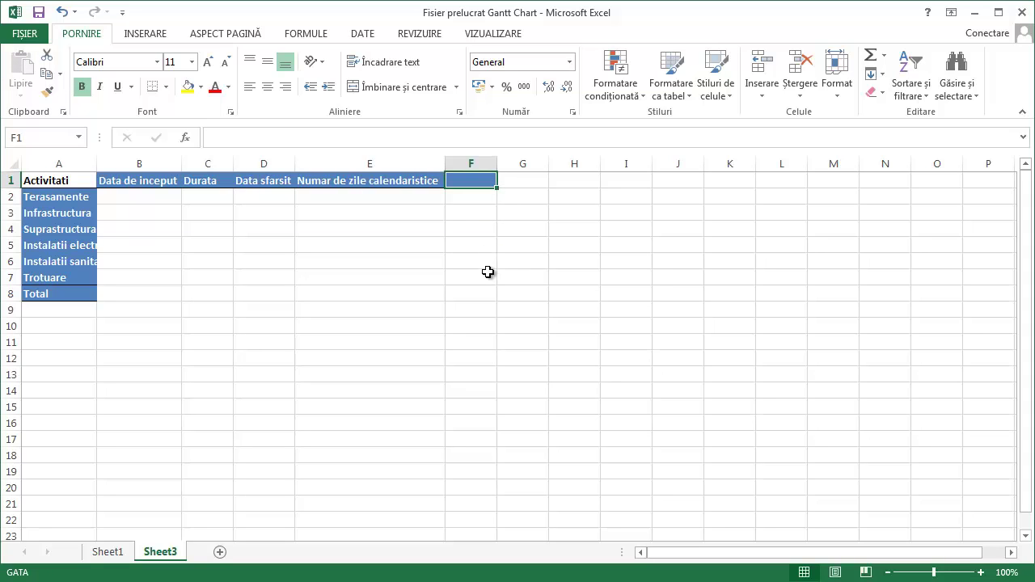
pyautogui.click(635, 96)
pyautogui.press('Escape')
pyautogui.click(226, 36)
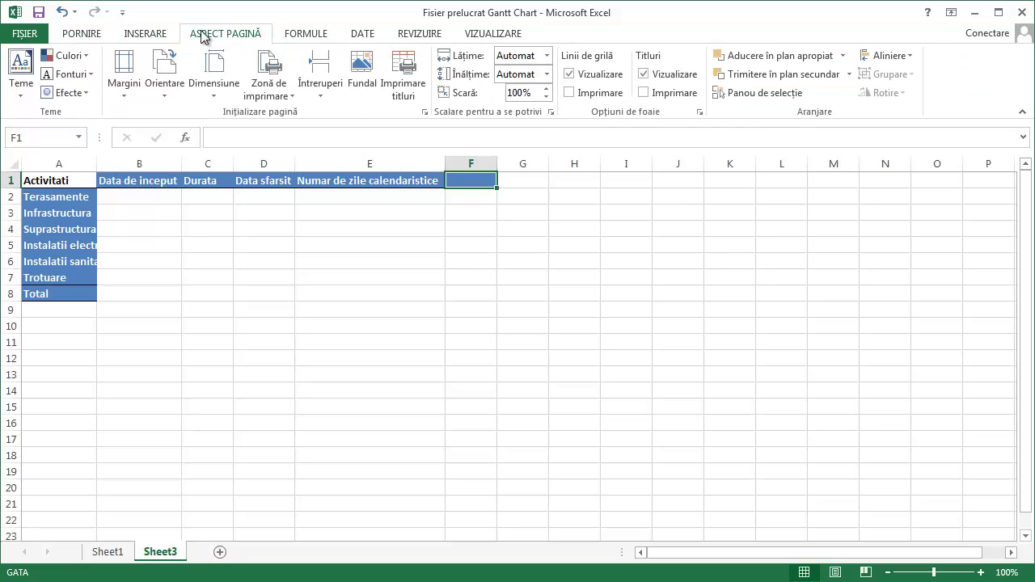
pyautogui.click(85, 33)
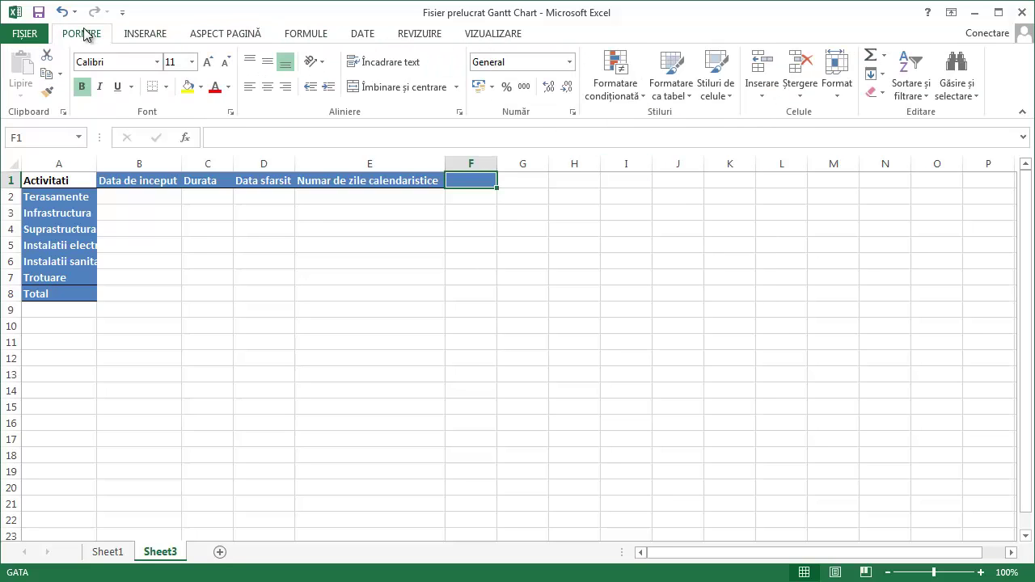
pyautogui.click(689, 96)
pyautogui.click(715, 89)
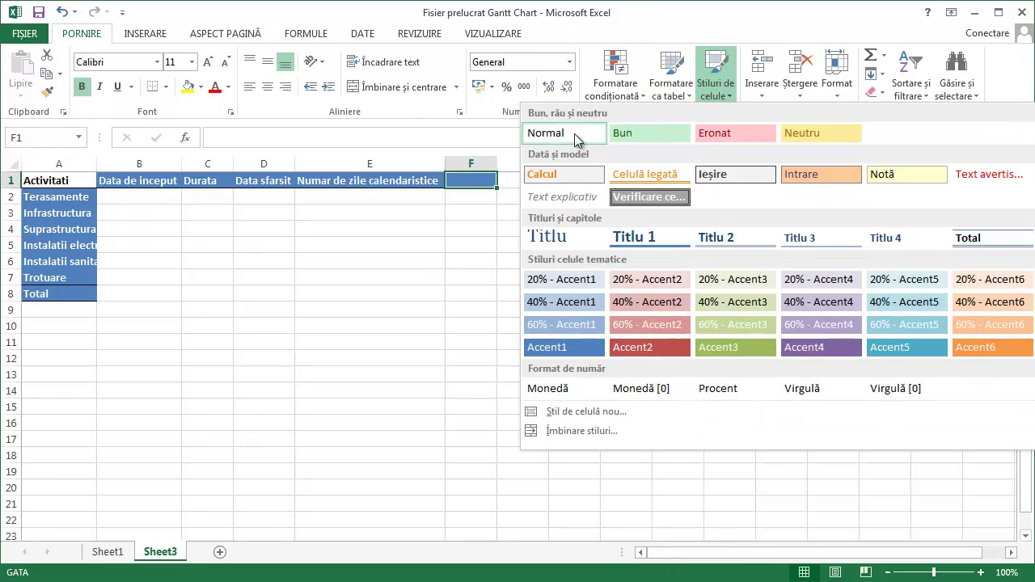
pyautogui.click(430, 303)
pyautogui.click(430, 305)
pyautogui.click(197, 279)
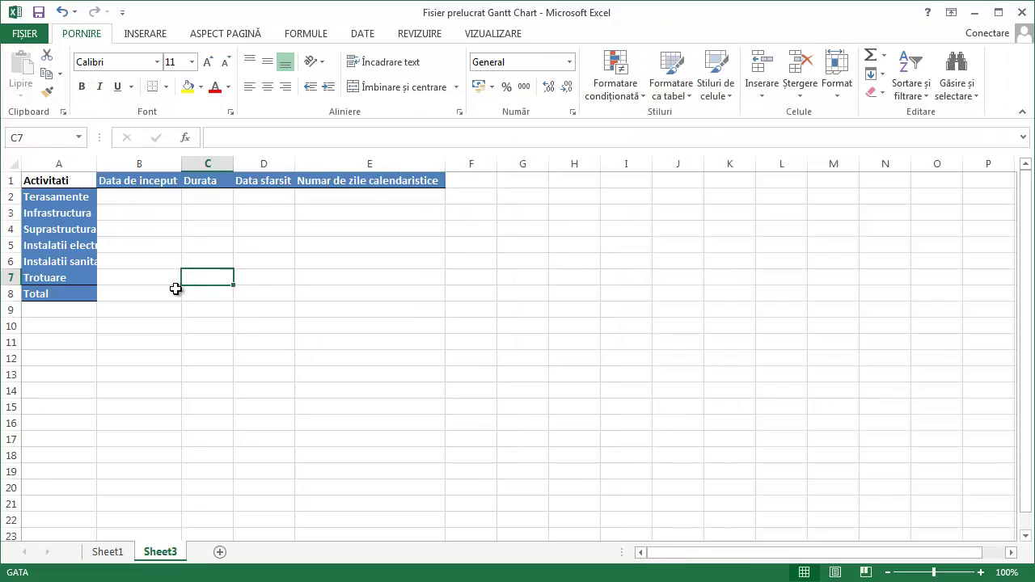
pyautogui.click(146, 247)
pyautogui.click(132, 199)
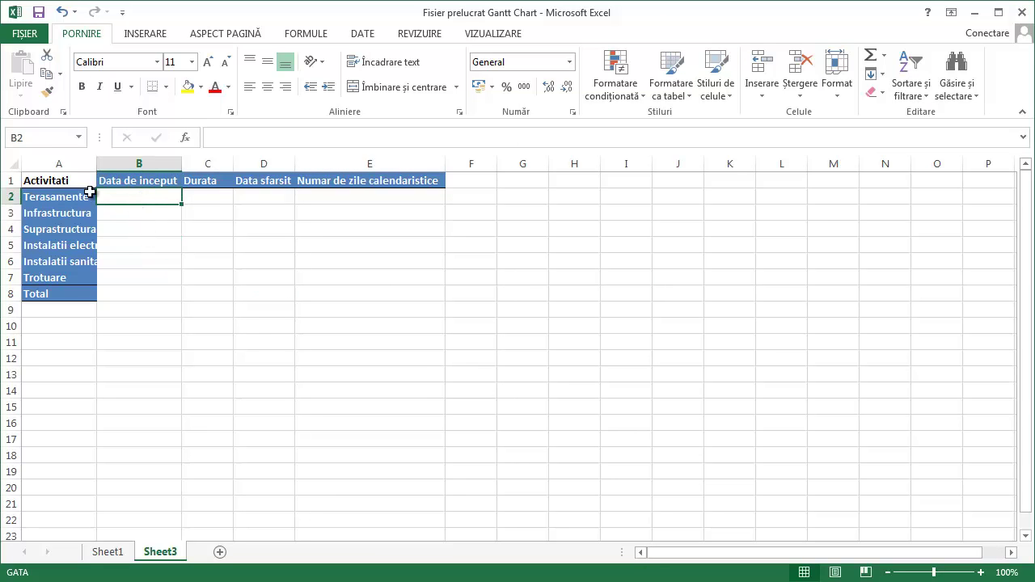
# Step: Delete the Total label in A8 and select the activity table A1:E7
pyautogui.moveTo(55, 178)
pyautogui.mouseDown()
pyautogui.moveTo(359, 300)
pyautogui.moveTo(352, 277)
pyautogui.mouseUp()
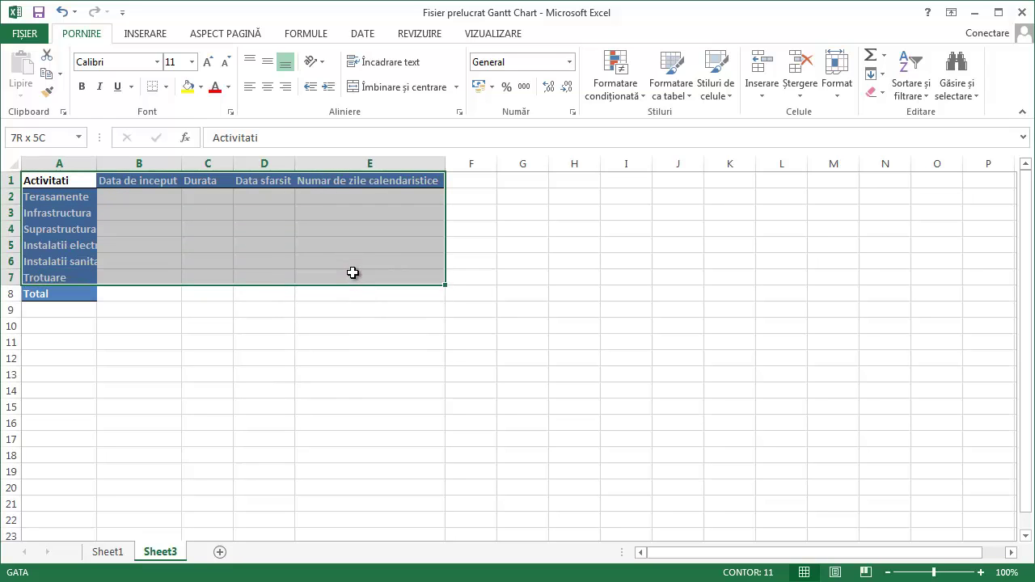
pyautogui.click(59, 300)
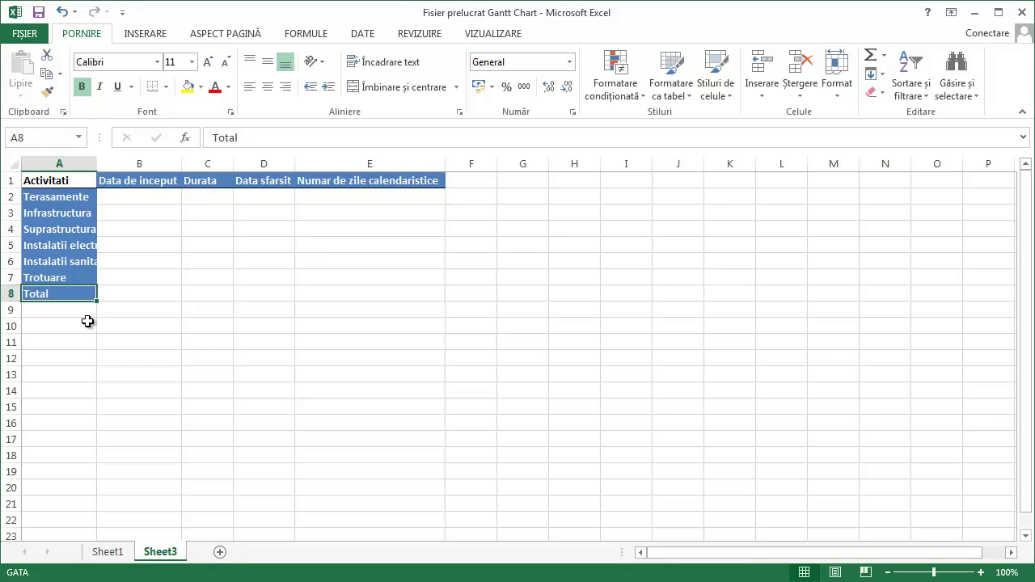
pyautogui.press('Delete')
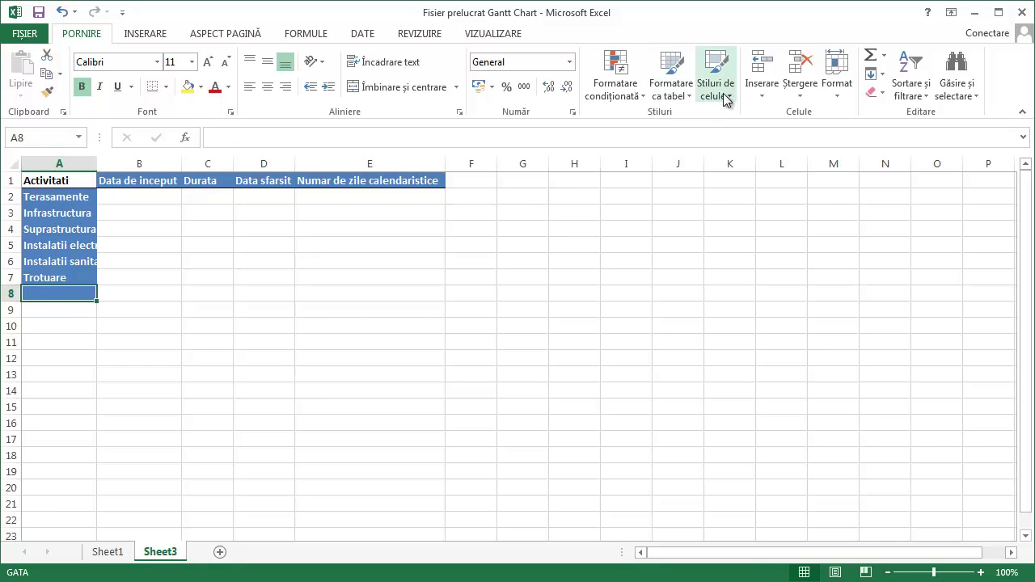
pyautogui.click(724, 97)
pyautogui.click(194, 351)
pyautogui.click(137, 342)
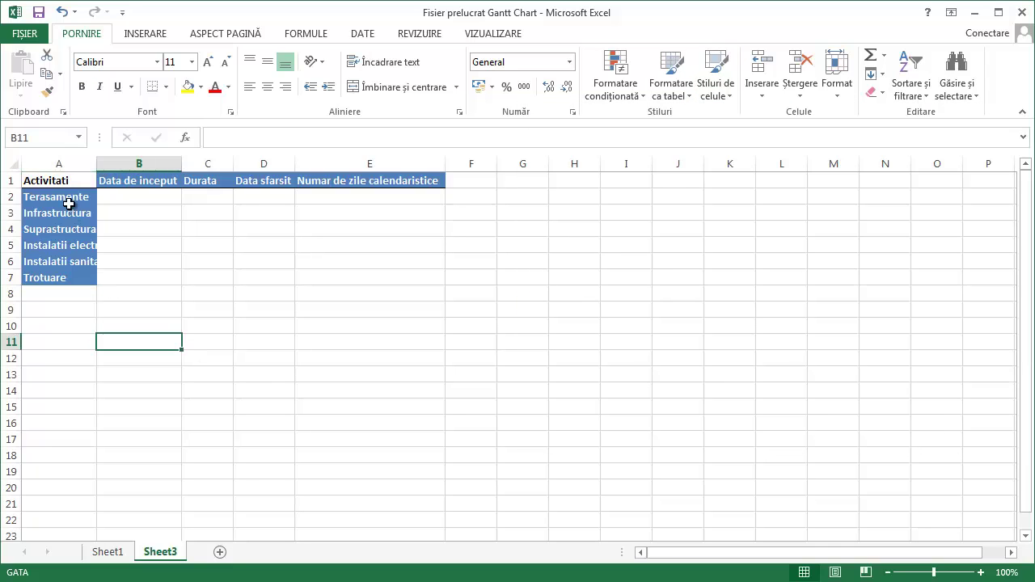
pyautogui.moveTo(60, 180); pyautogui.dragTo(433, 279)
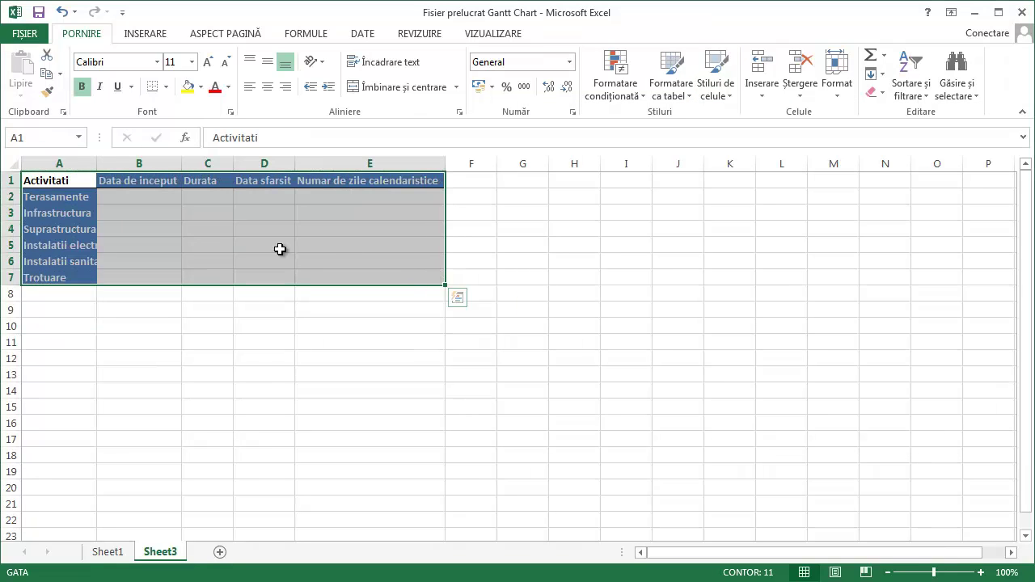
# Step: Format A1:E7 as a banded table with headers, creating Tabel2
pyautogui.click(682, 96)
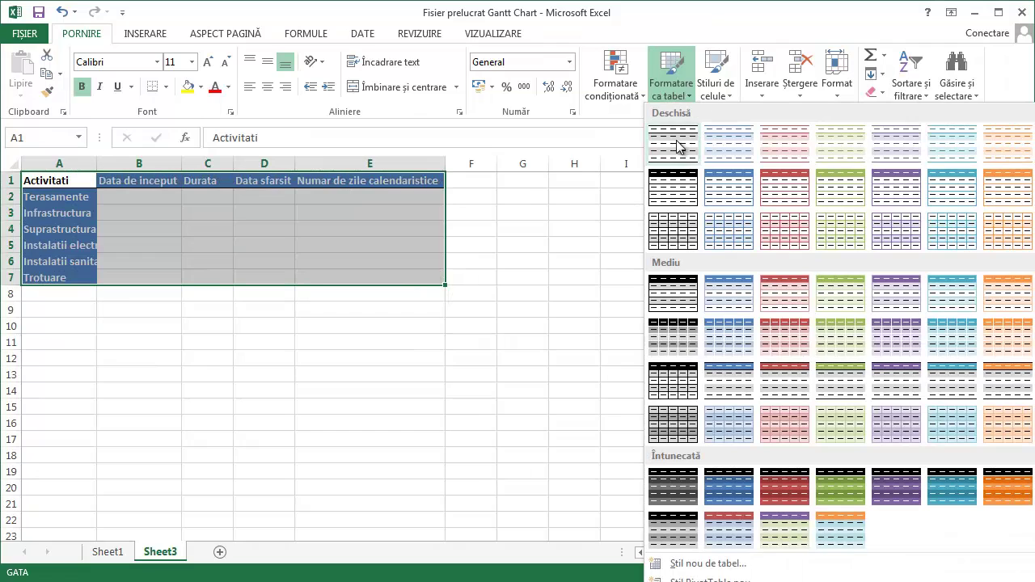
pyautogui.click(680, 141)
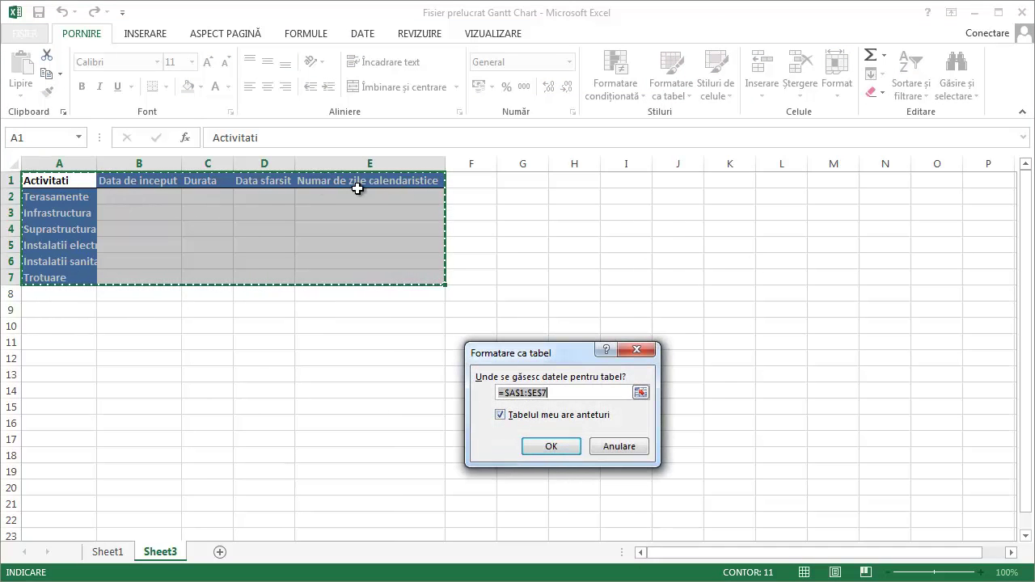
pyautogui.click(540, 446)
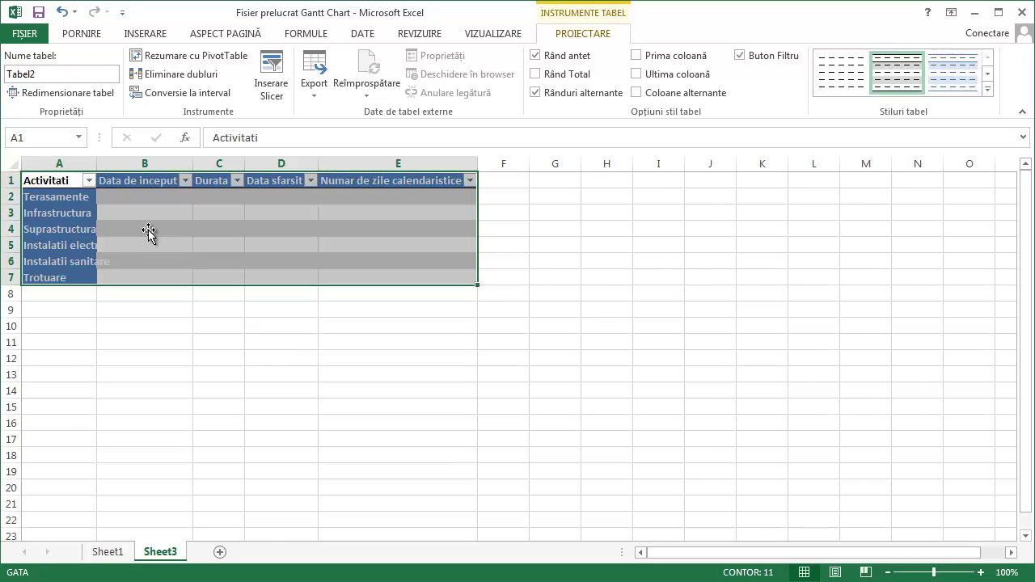
pyautogui.click(148, 232)
# Step: Widen column A so the full activity names are visible
pyautogui.moveTo(97, 163); pyautogui.dragTo(122, 163)
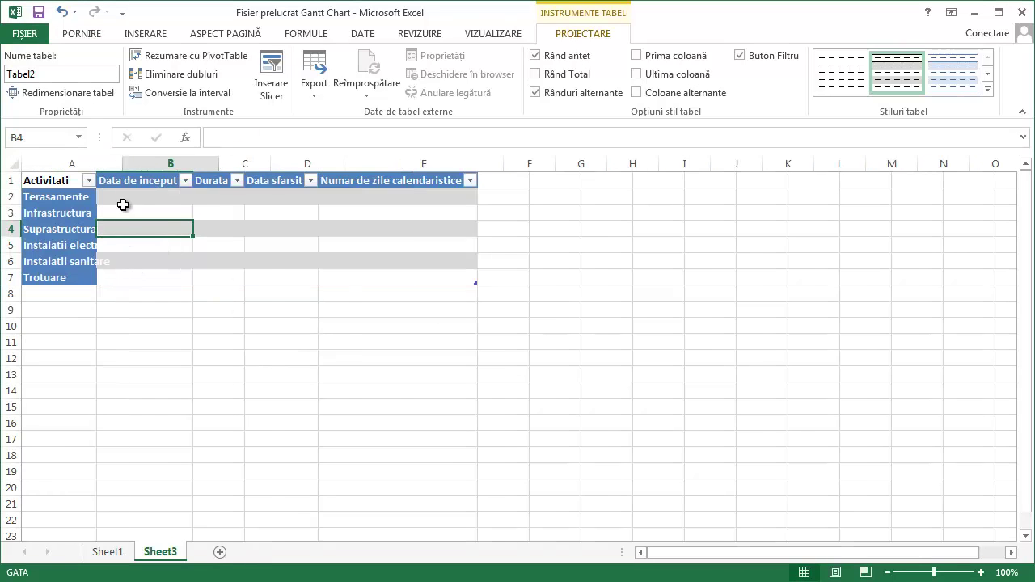
pyautogui.press('Down')
pyautogui.press('Up')
pyautogui.press('Up')
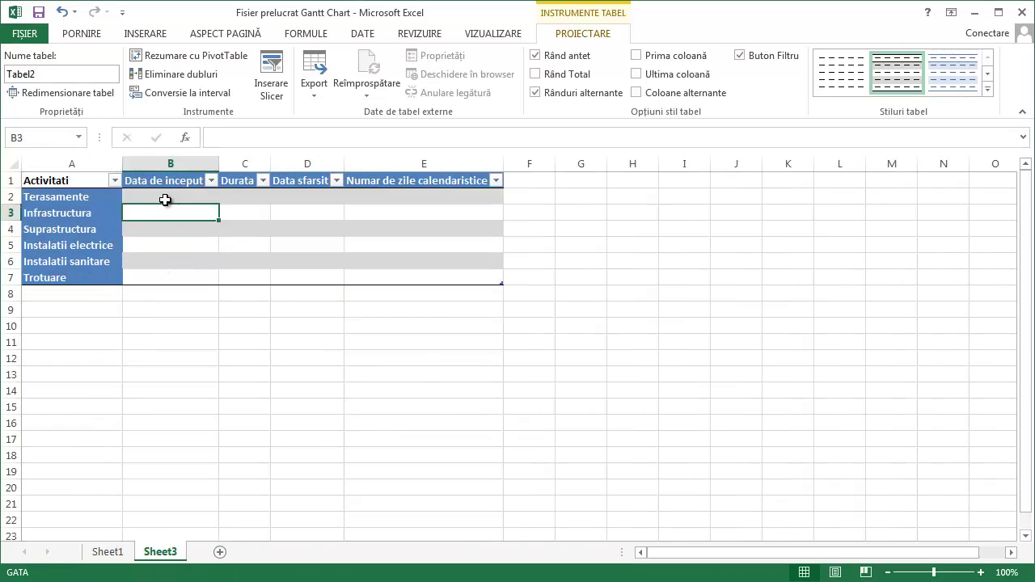
pyautogui.click(165, 198)
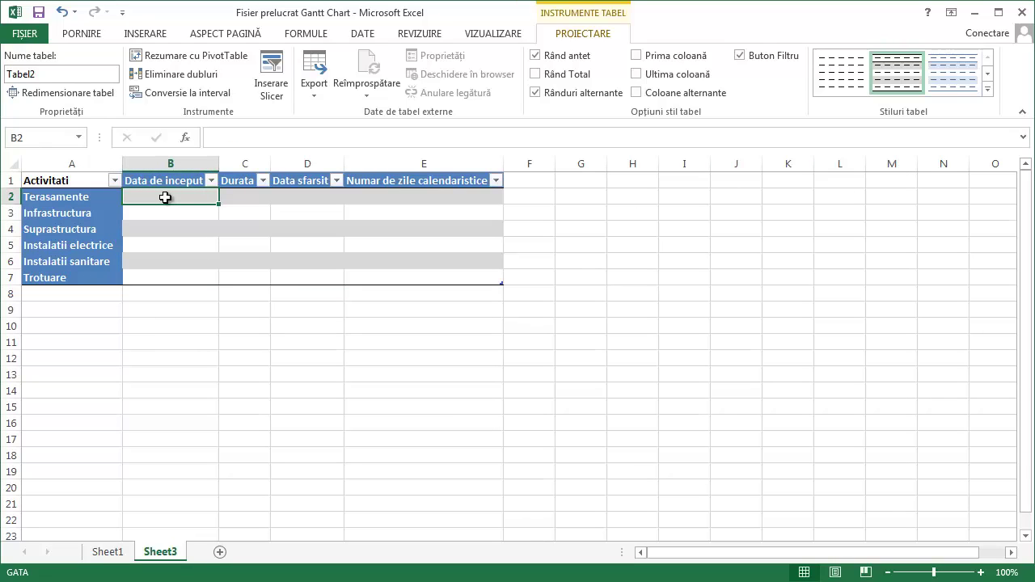
# Step: Apply the Date format '14 martie 2012' to cell B2 through Format Cells
pyautogui.rightClick(159, 197)
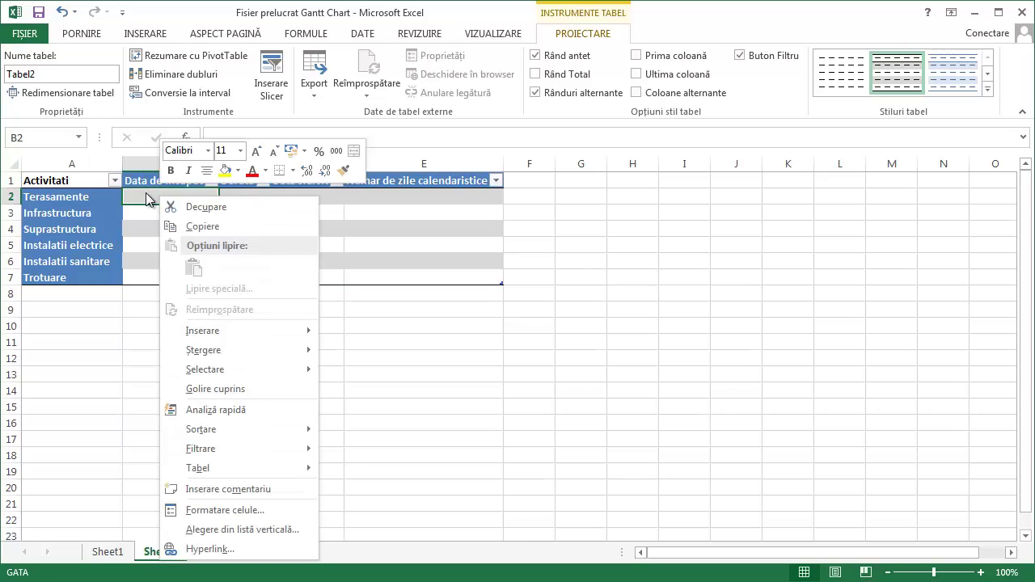
pyautogui.rightClick(148, 193)
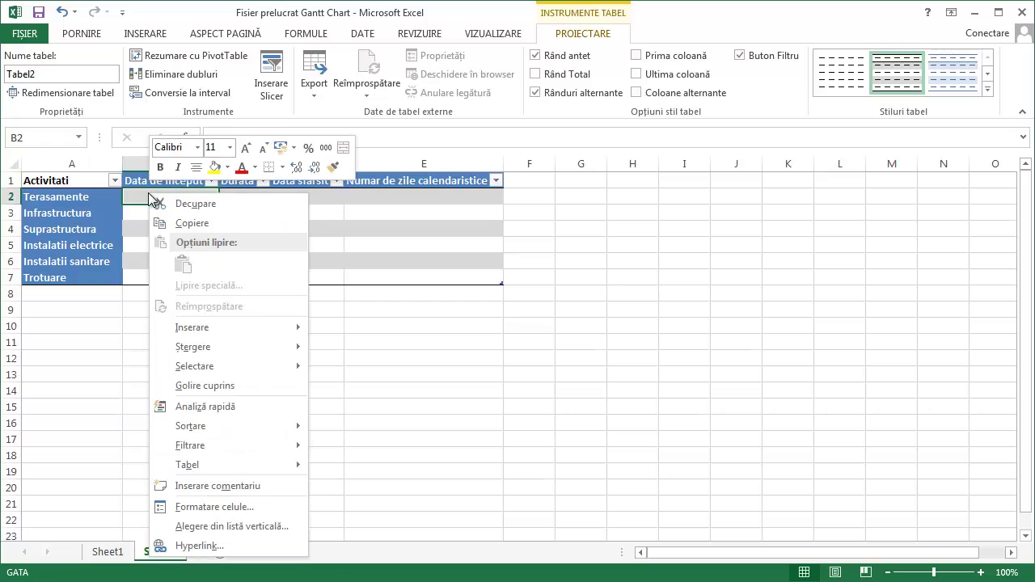
pyautogui.click(203, 507)
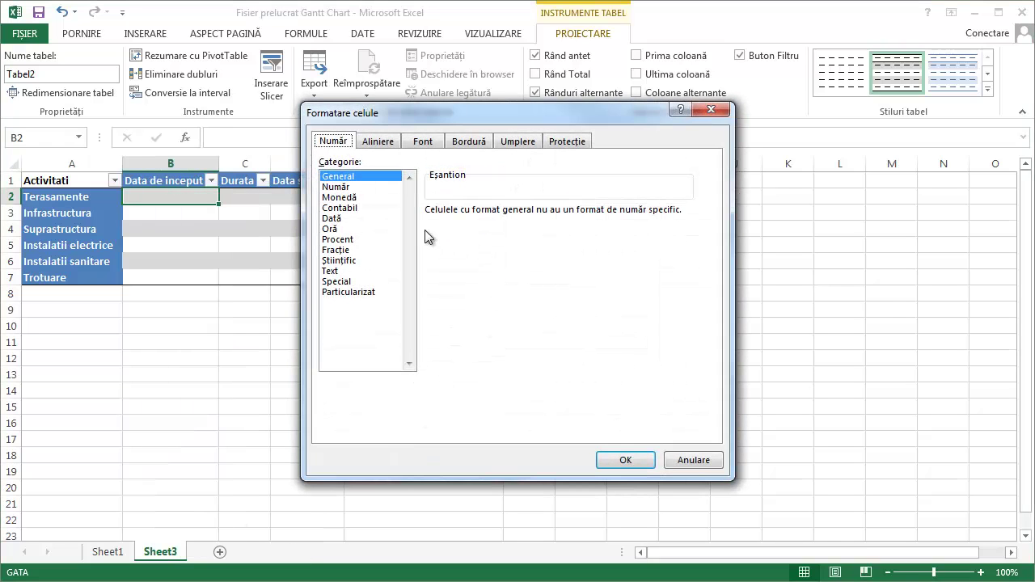
pyautogui.click(332, 219)
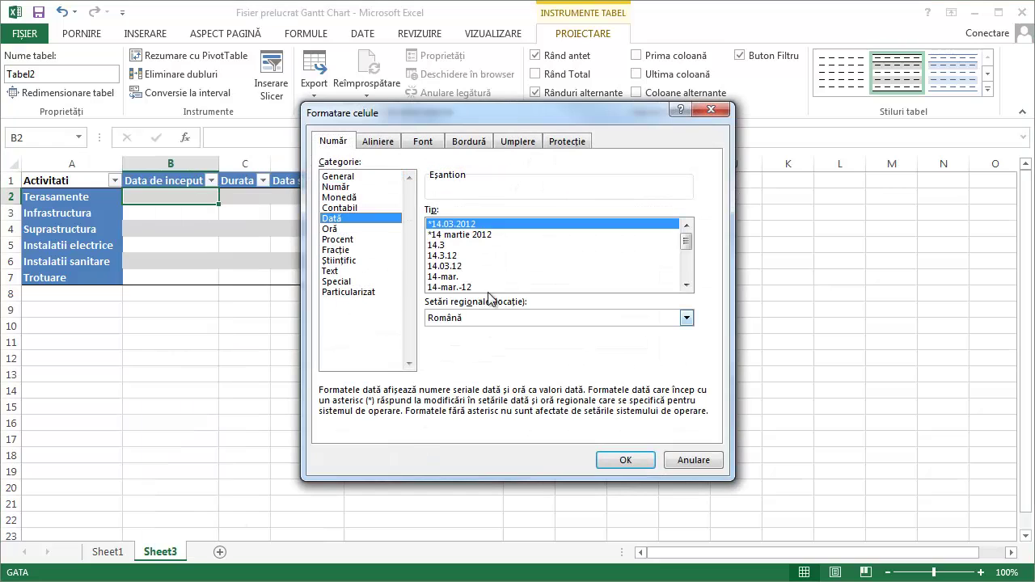
pyautogui.click(459, 235)
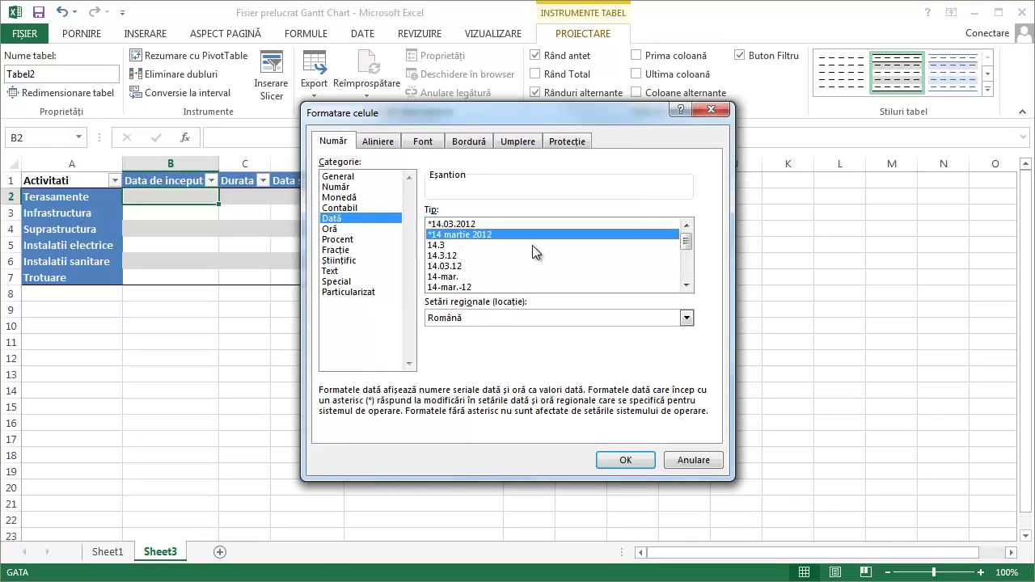
pyautogui.click(625, 460)
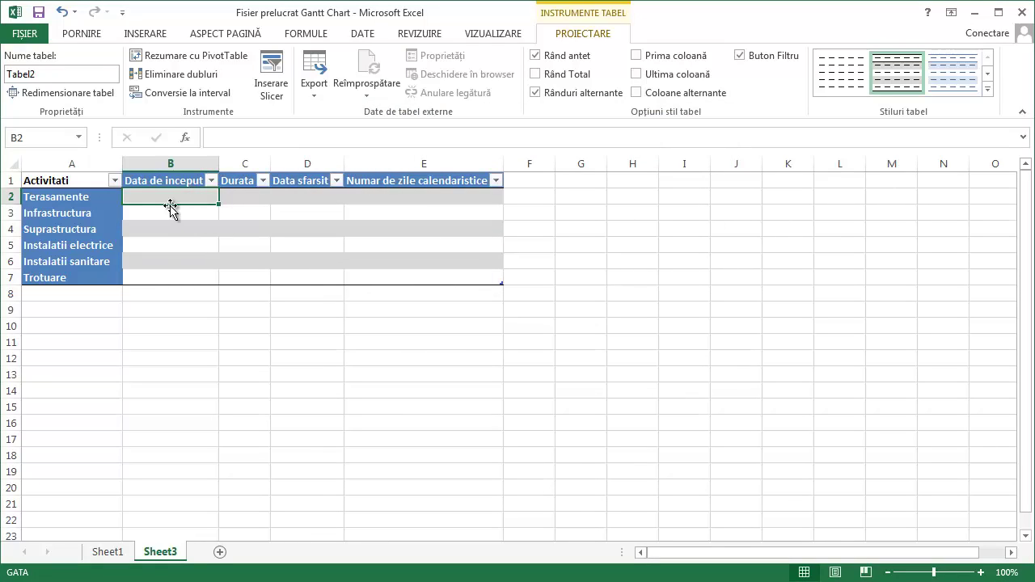
# Step: Enter a start date in B2 and widen the Durata column C slightly
pyautogui.write('01-02-2013')
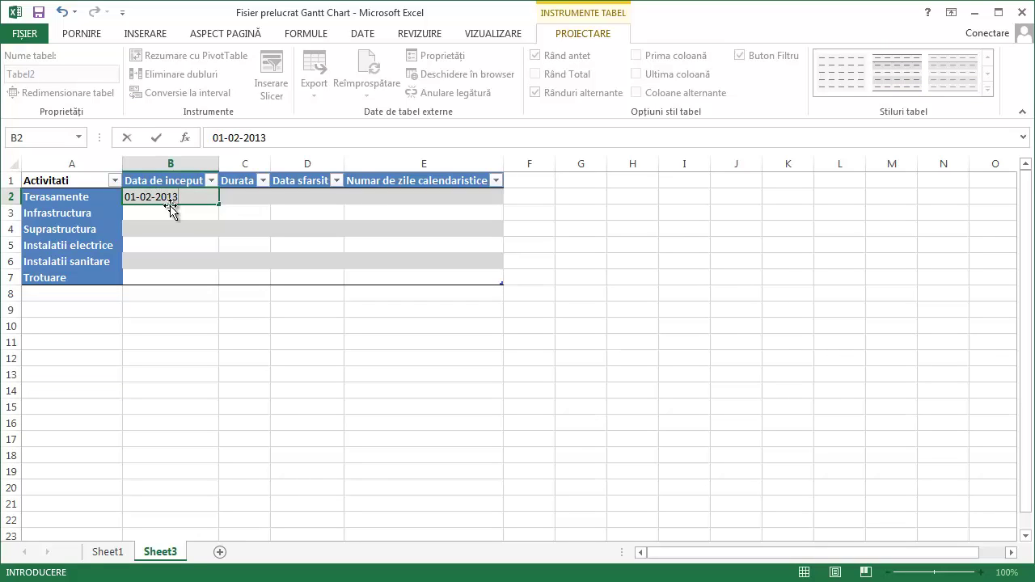
pyautogui.press('Return')
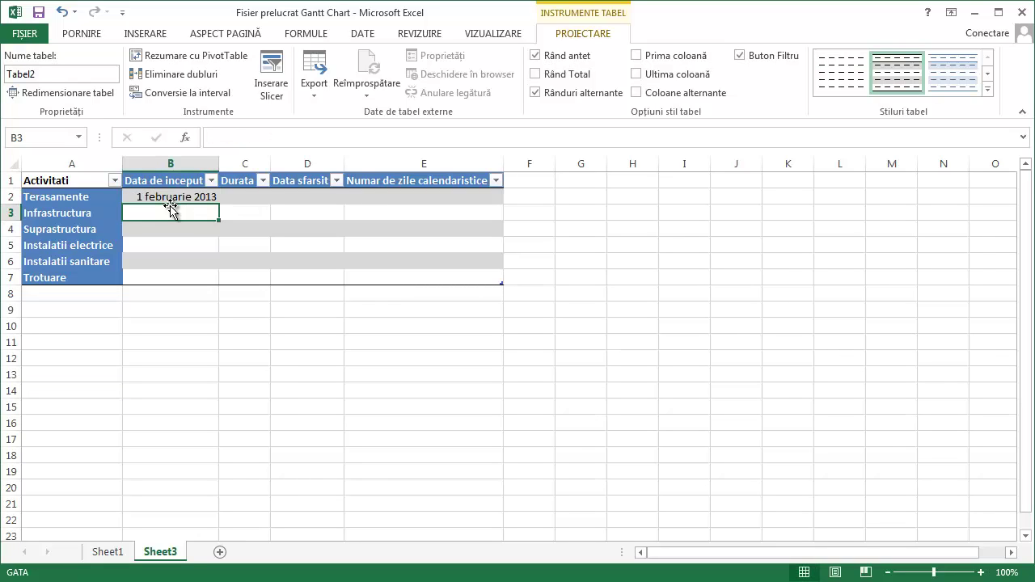
pyautogui.press('Up')
pyautogui.press('Up')
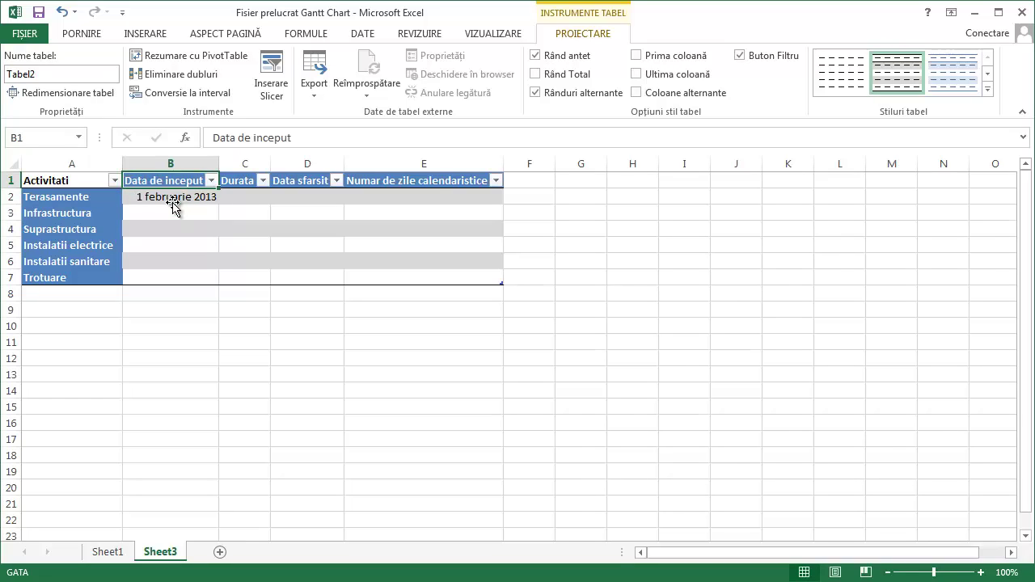
pyautogui.press('Down')
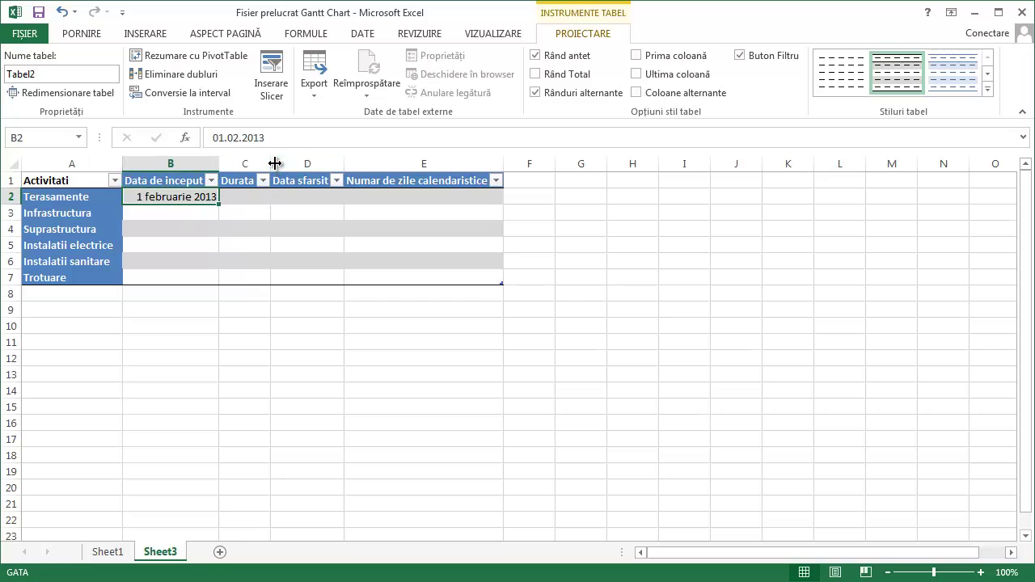
pyautogui.moveTo(272, 164); pyautogui.dragTo(283, 164)
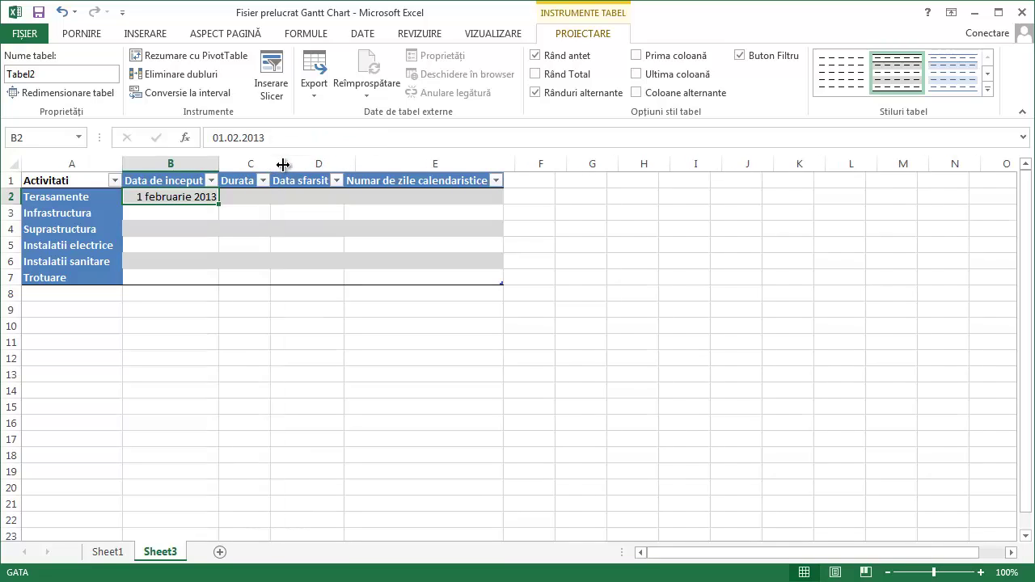
# Step: Correct B2's date to 01.01.2013 so it reads 1 ianuarie 2013
pyautogui.click(237, 137)
pyautogui.doubleClick(237, 138)
pyautogui.write('01.01.')
pyautogui.press('Return')
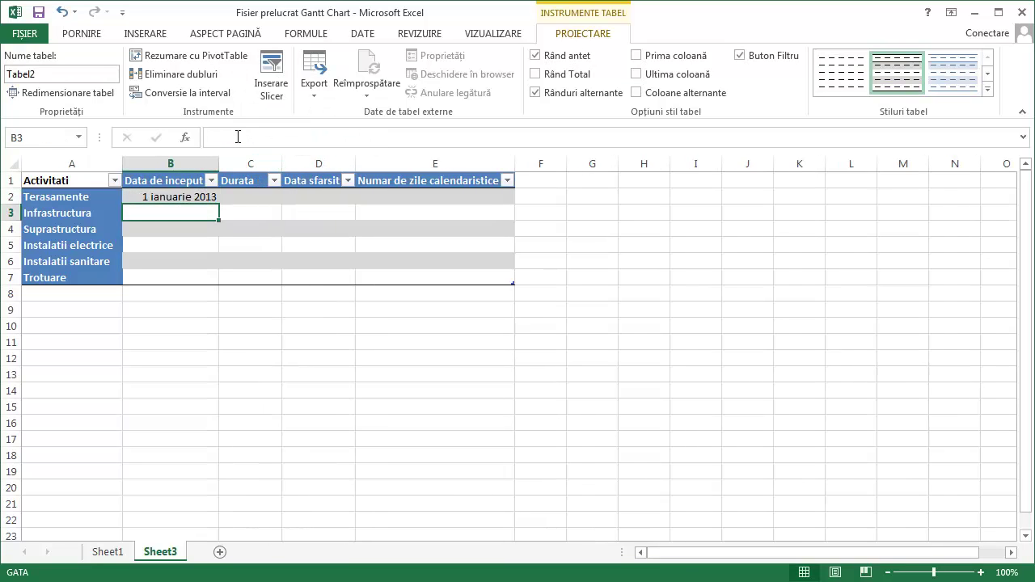
pyautogui.click(174, 198)
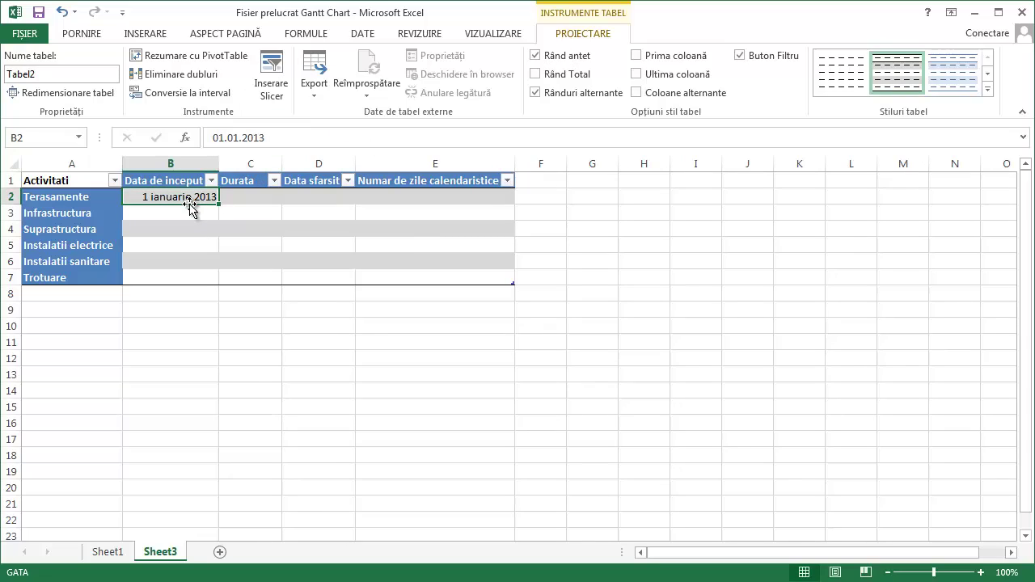
pyautogui.click(65, 203)
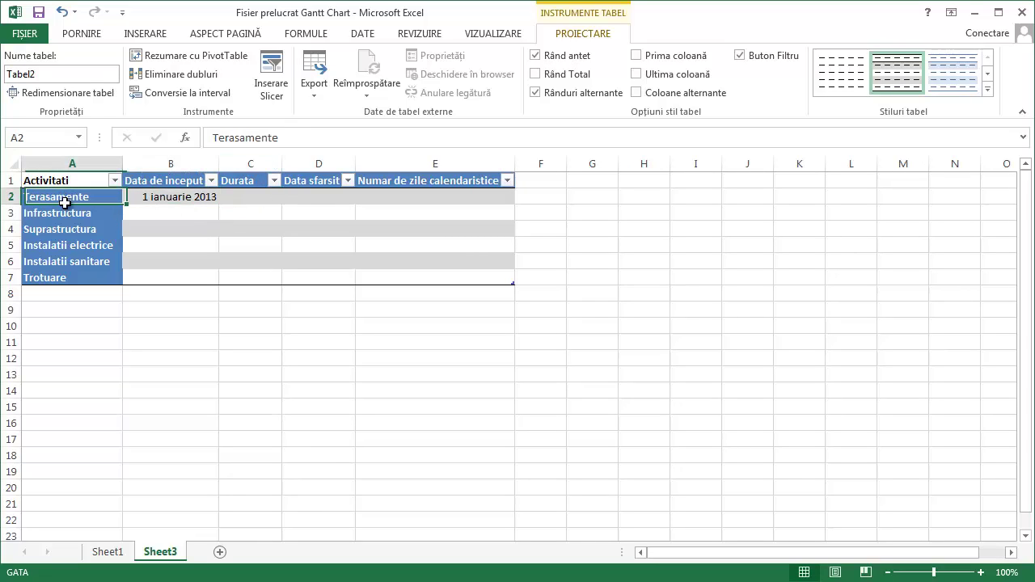
# Step: Enter a duration of 10 for Terasamente in C2
pyautogui.click(255, 199)
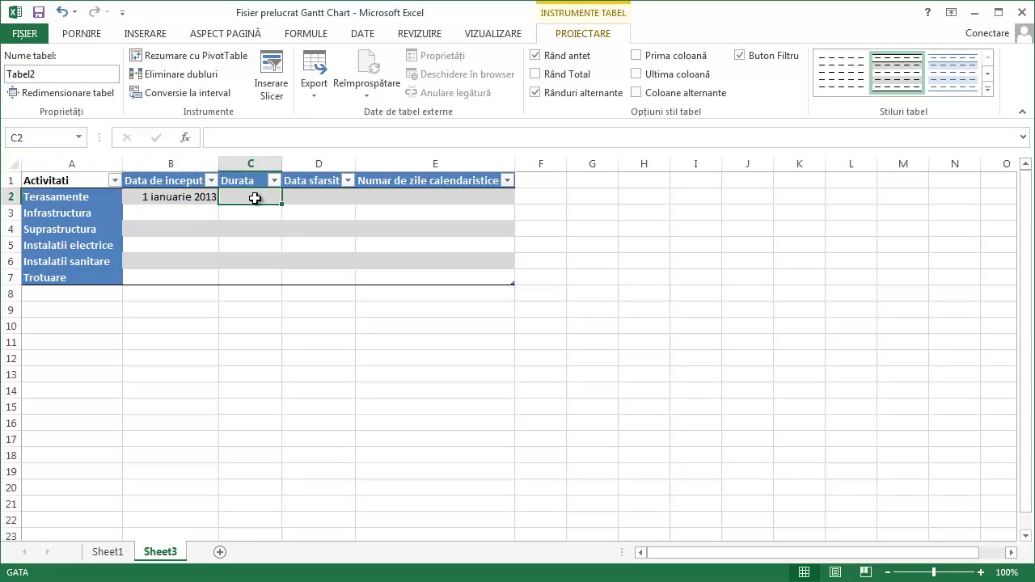
pyautogui.write('10')
pyautogui.press('Return')
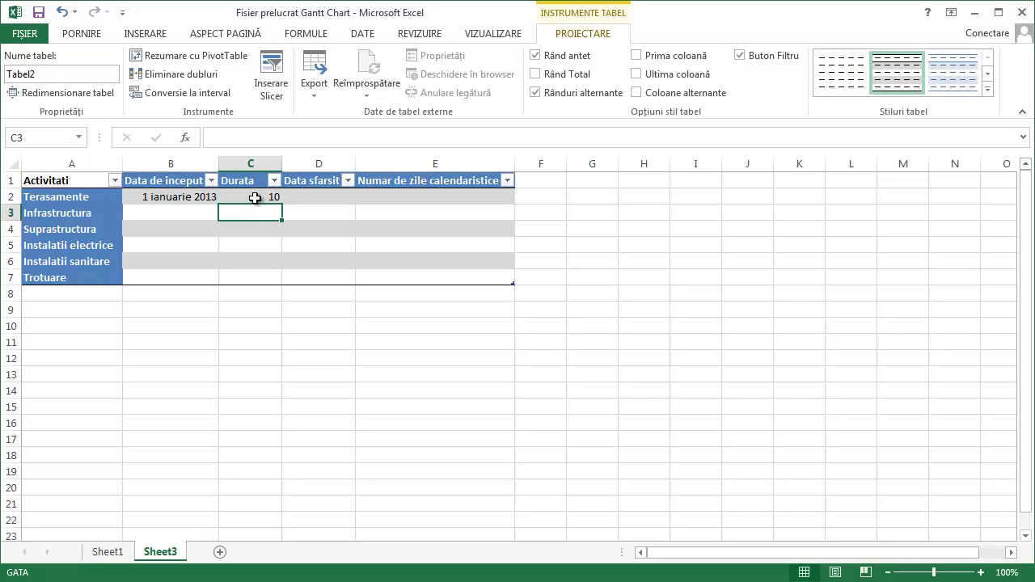
pyautogui.click(315, 200)
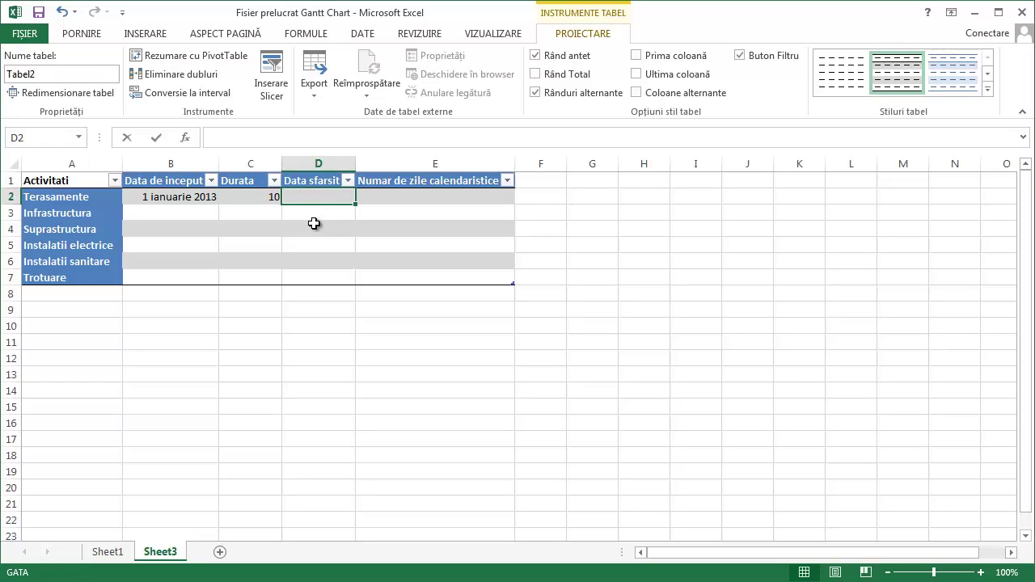
pyautogui.write('=')
pyautogui.click(171, 201)
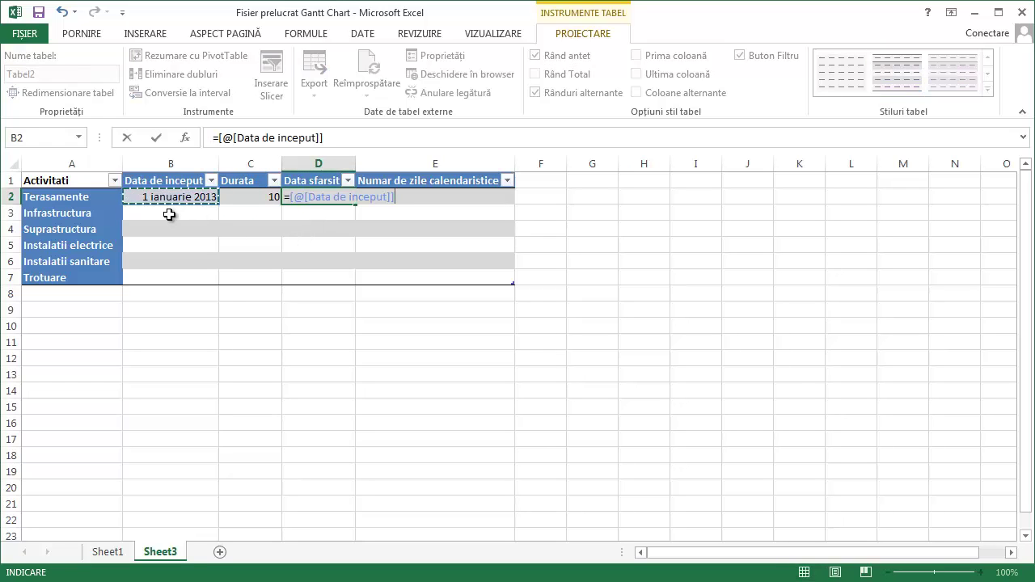
pyautogui.write('+')
pyautogui.click(246, 199)
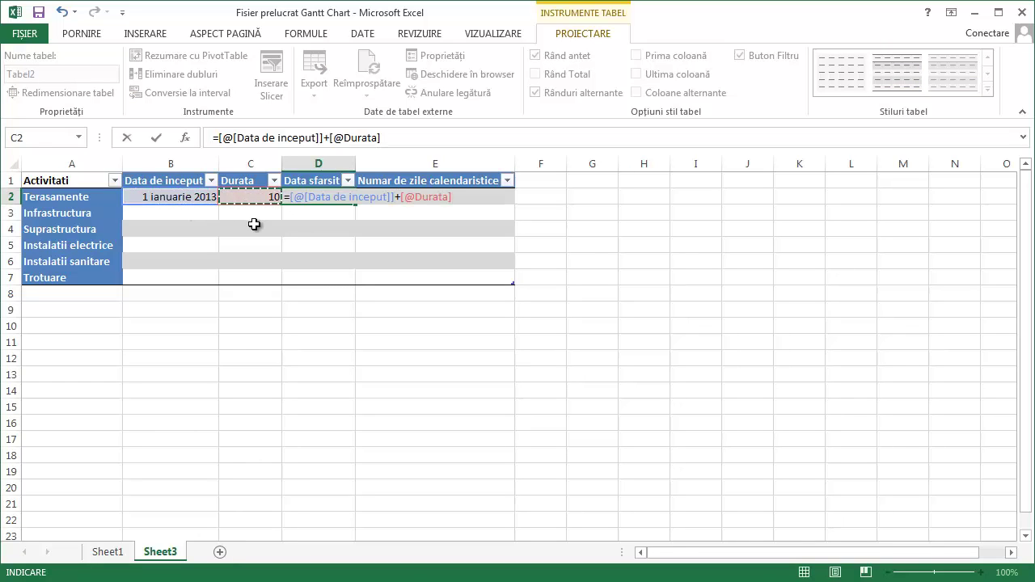
pyautogui.press('Return')
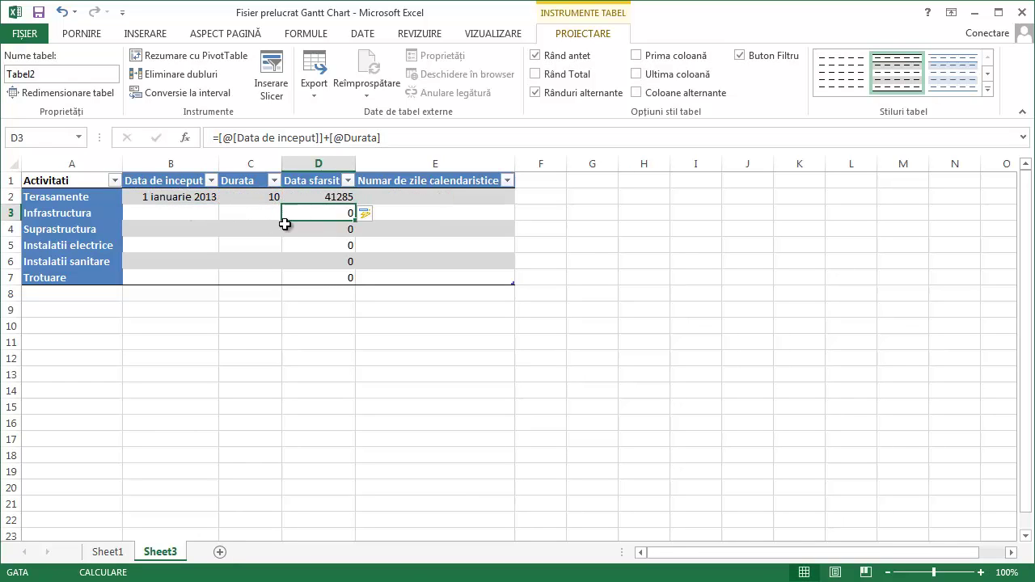
pyautogui.click(321, 197)
# Step: Widen the end date column D and start date column B
pyautogui.moveTo(354, 163); pyautogui.dragTo(366, 163)
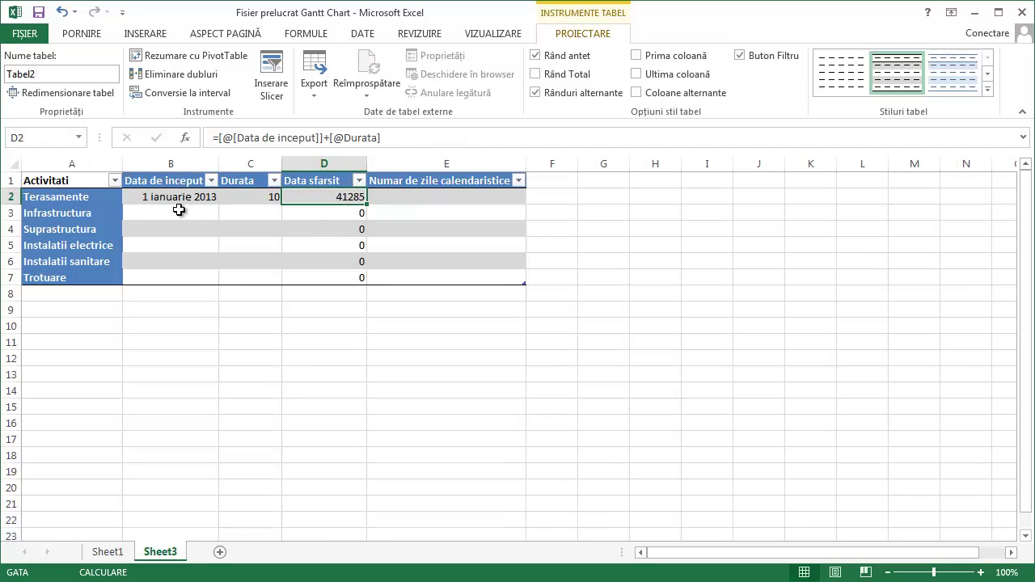
pyautogui.moveTo(219, 164); pyautogui.dragTo(232, 165)
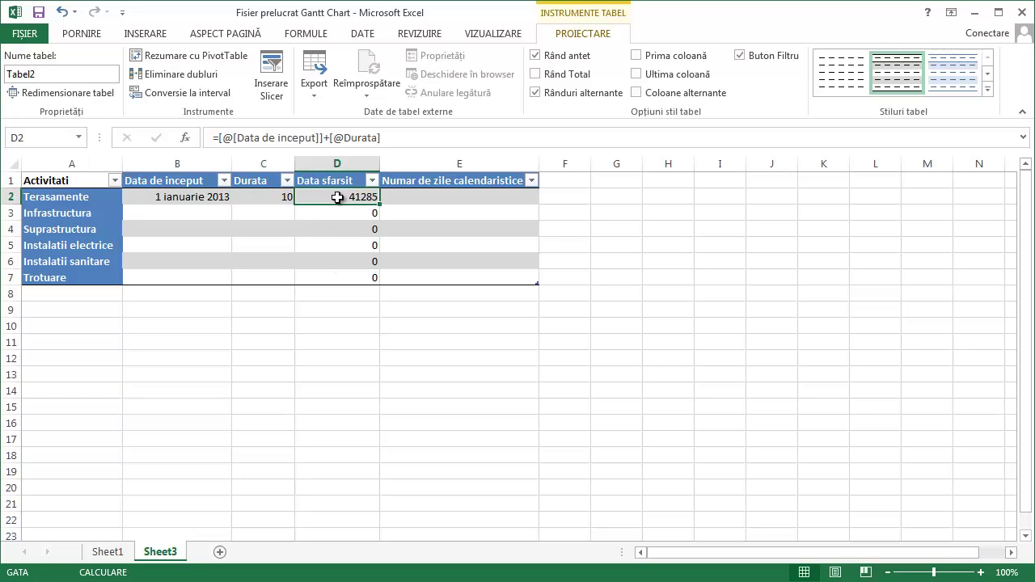
pyautogui.click(187, 199)
pyautogui.click(340, 199)
pyautogui.click(173, 199)
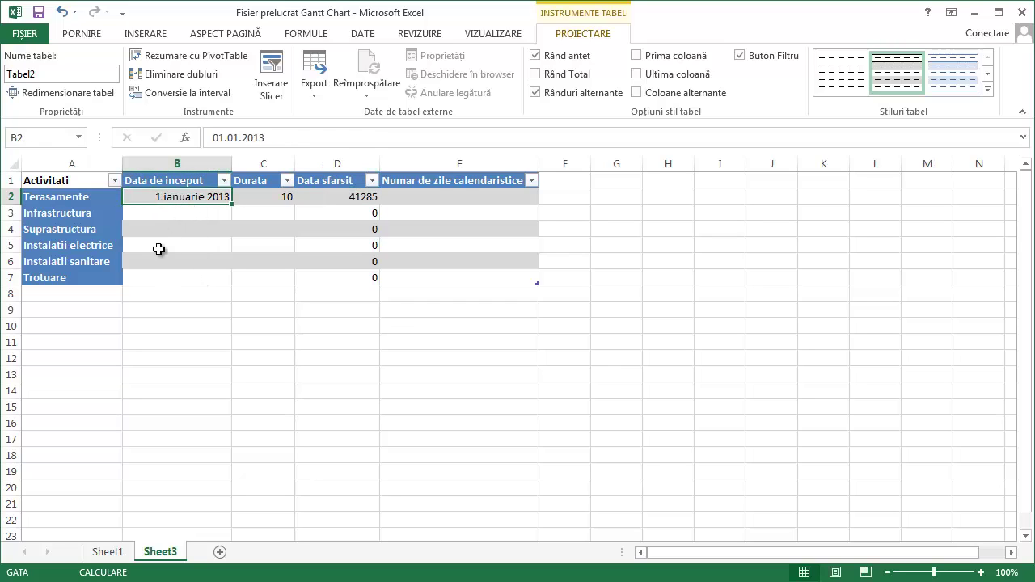
# Step: Copy B2's long date format to D2 and widen column D to show 11 ianuarie 2013
pyautogui.click(83, 34)
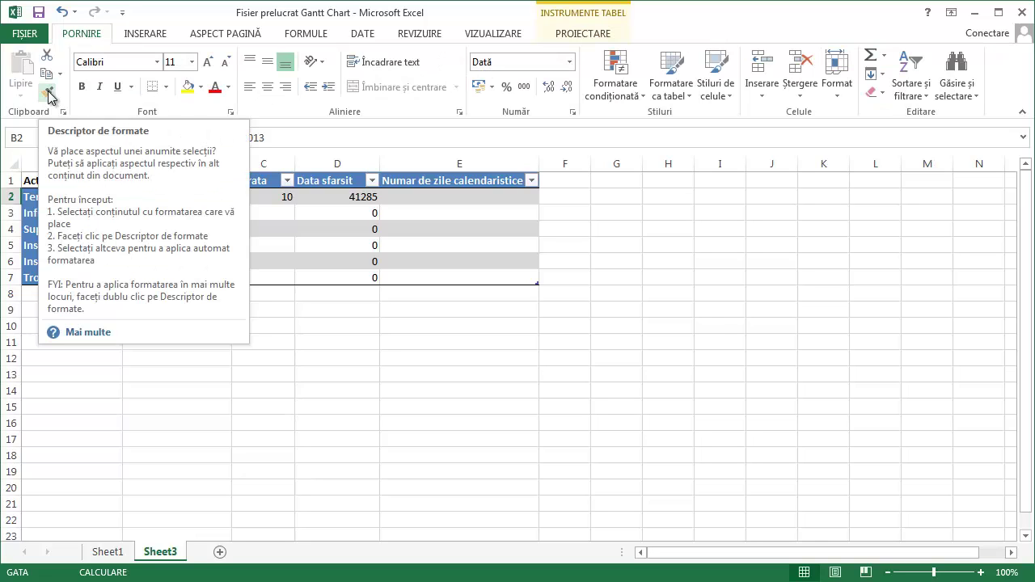
pyautogui.click(48, 96)
pyautogui.click(336, 200)
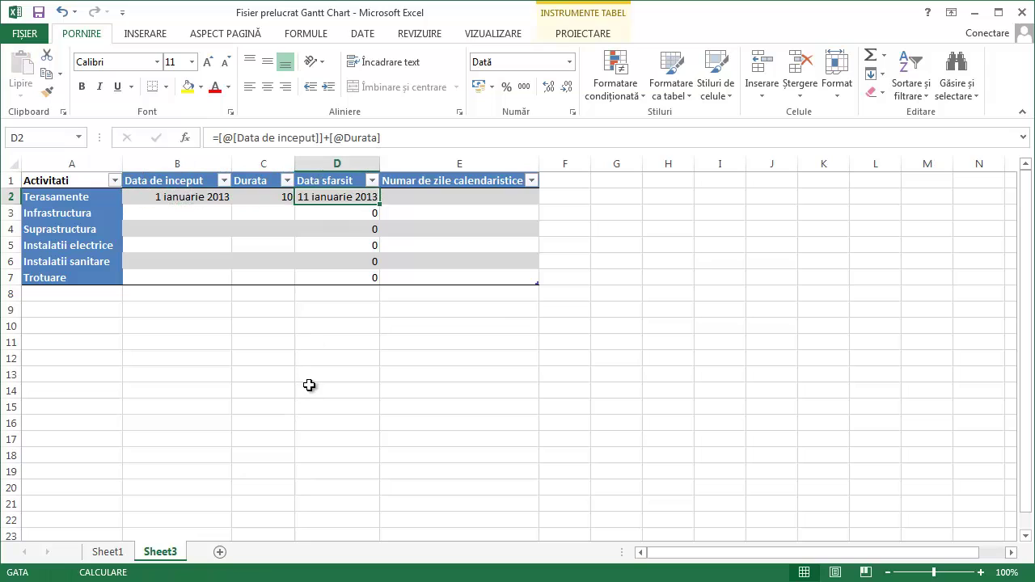
pyautogui.moveTo(379, 163); pyautogui.dragTo(389, 163)
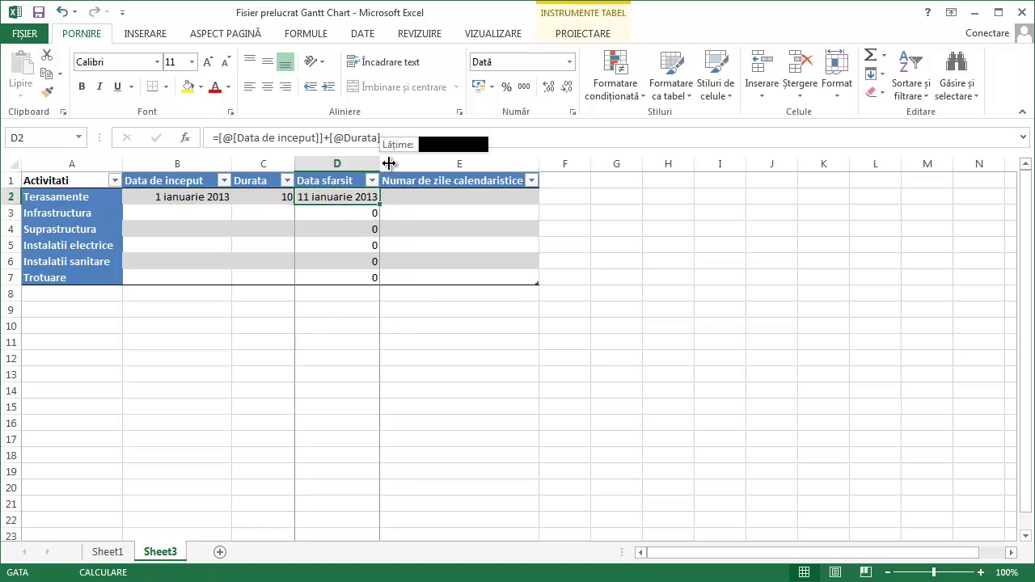
pyautogui.click(188, 213)
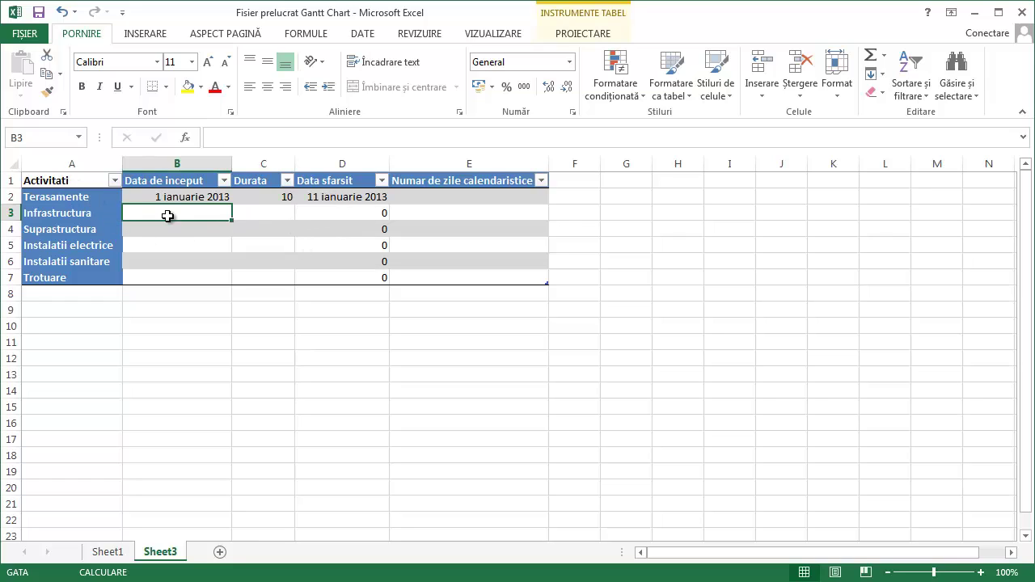
# Step: Set Infrastructura's start date in B3 to =D2+1 and its duration to 5
pyautogui.click(343, 197)
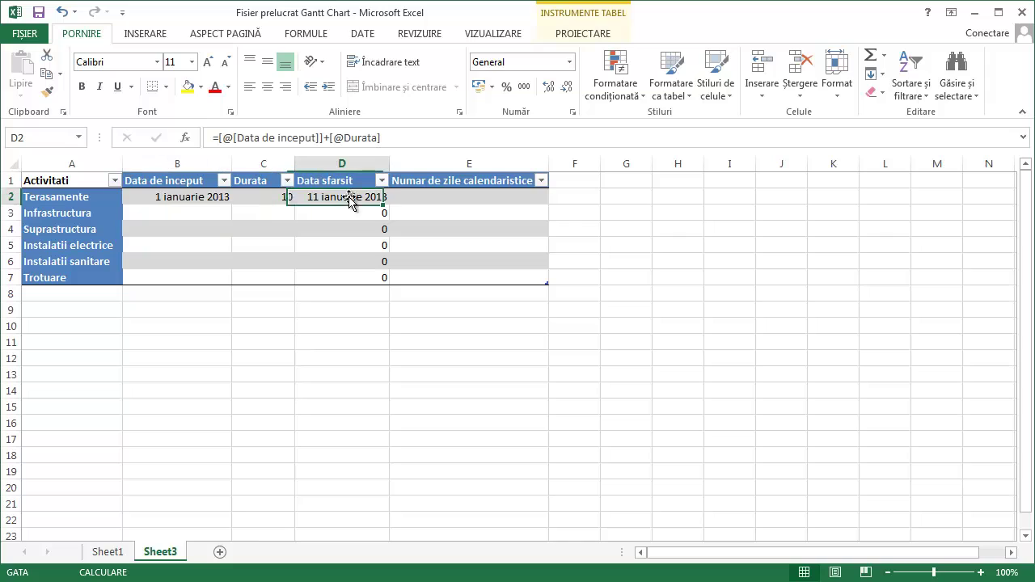
pyautogui.click(223, 215)
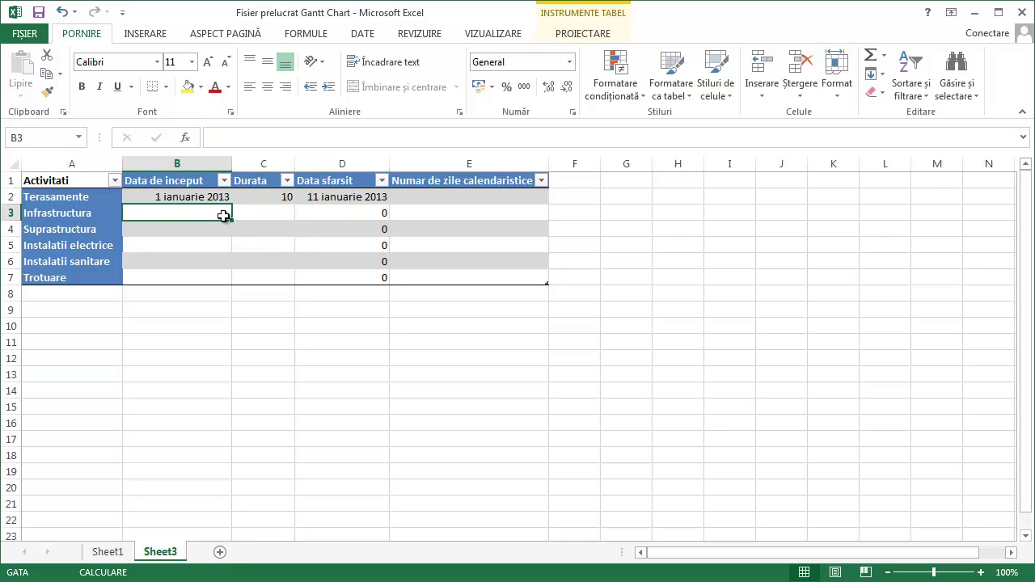
pyautogui.write('=')
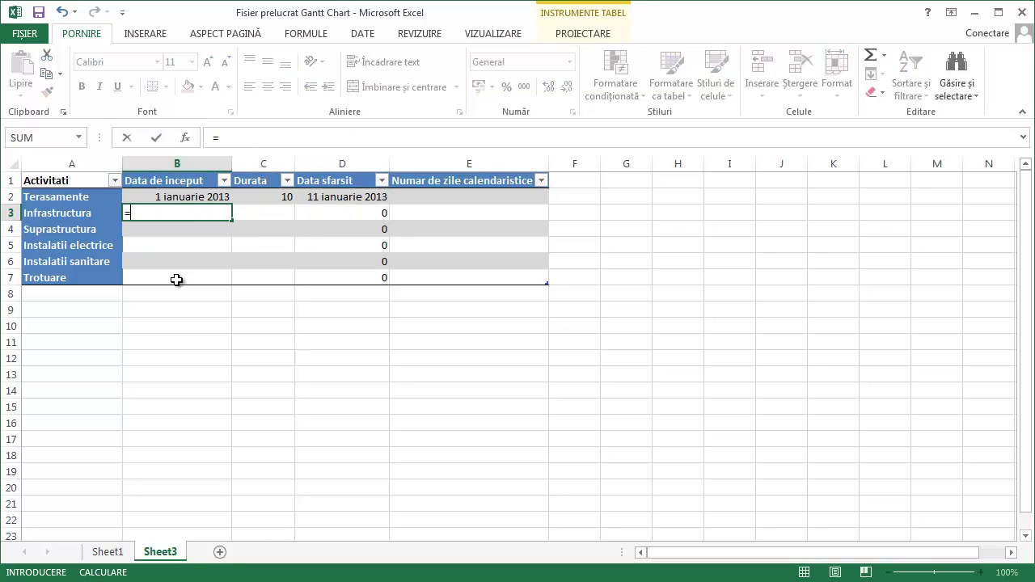
pyautogui.click(335, 198)
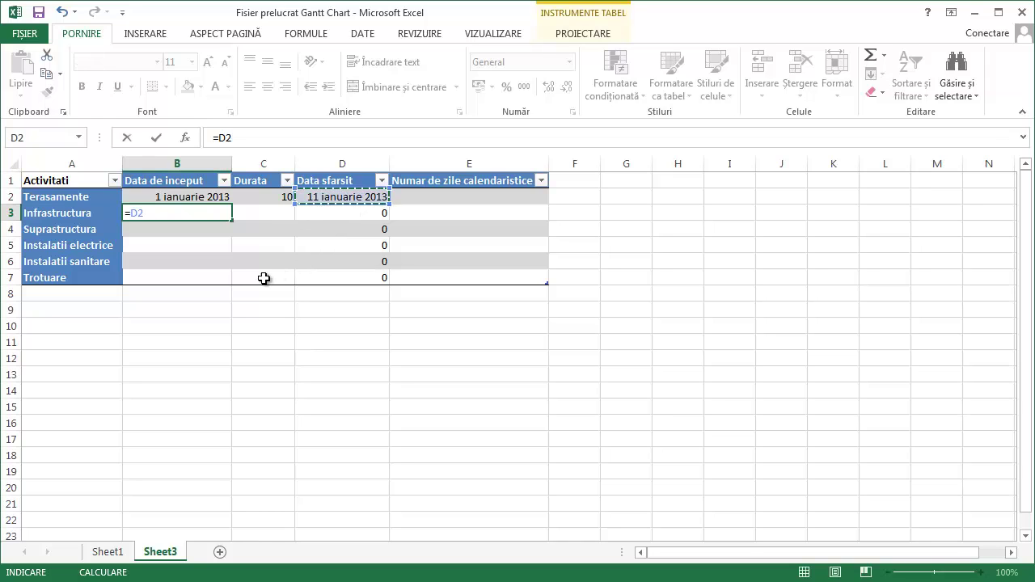
pyautogui.write('+1')
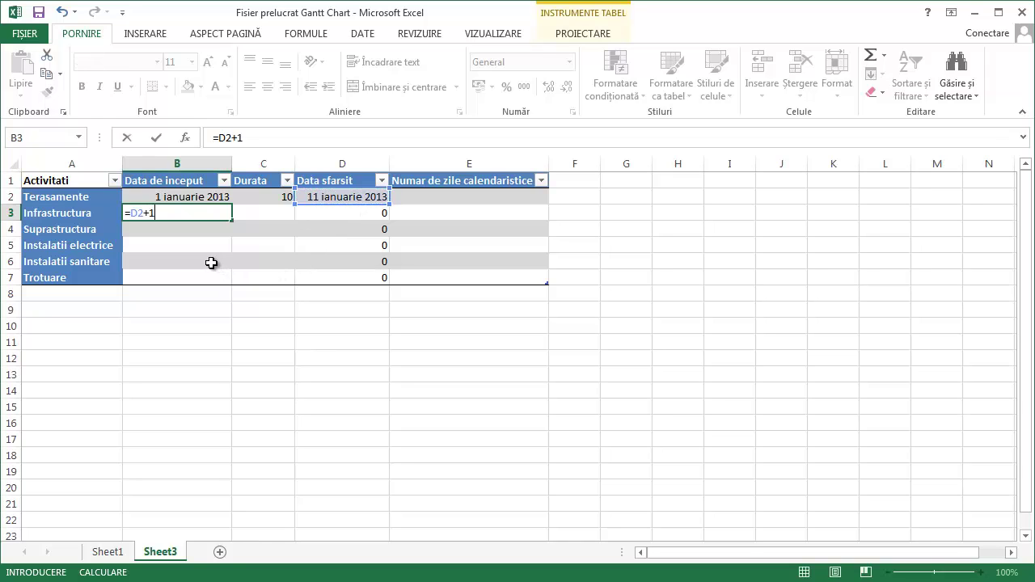
pyautogui.press('Return')
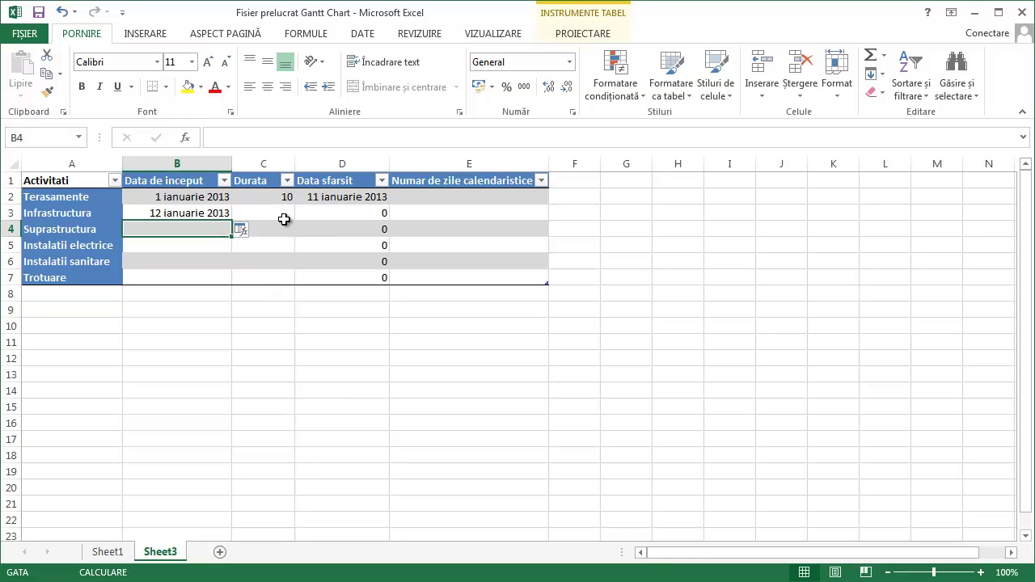
pyautogui.click(271, 212)
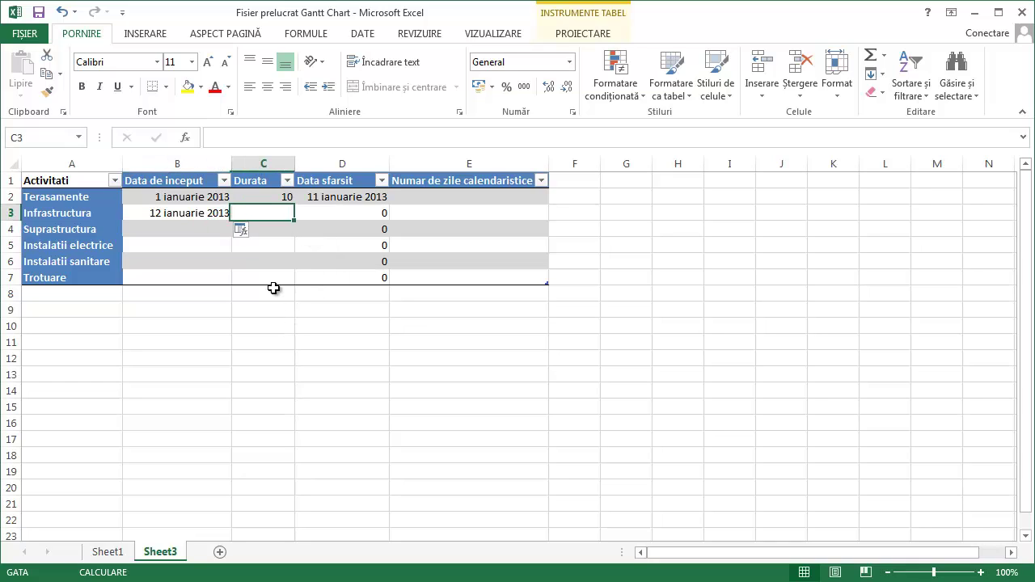
pyautogui.write('5')
pyautogui.press('Return')
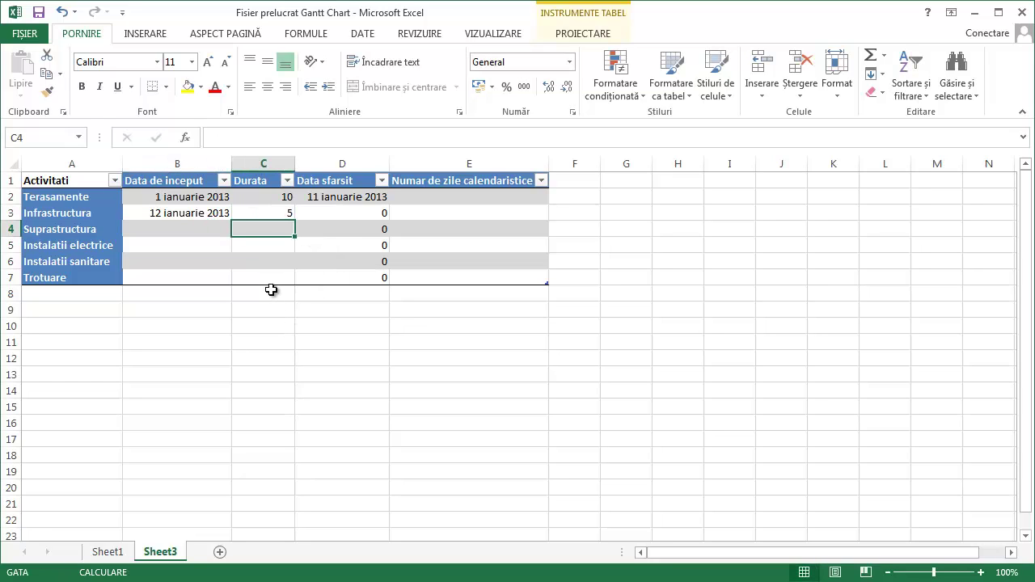
# Step: Fill the end-date formula into D3 and recalculate to get 17 ianuarie 2013
pyautogui.click(340, 214)
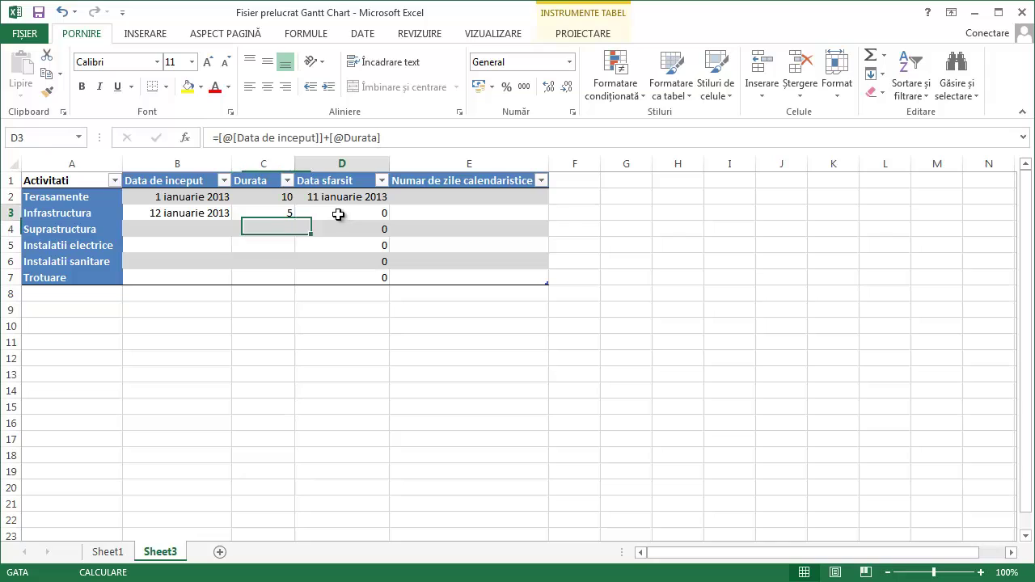
pyautogui.click(377, 197)
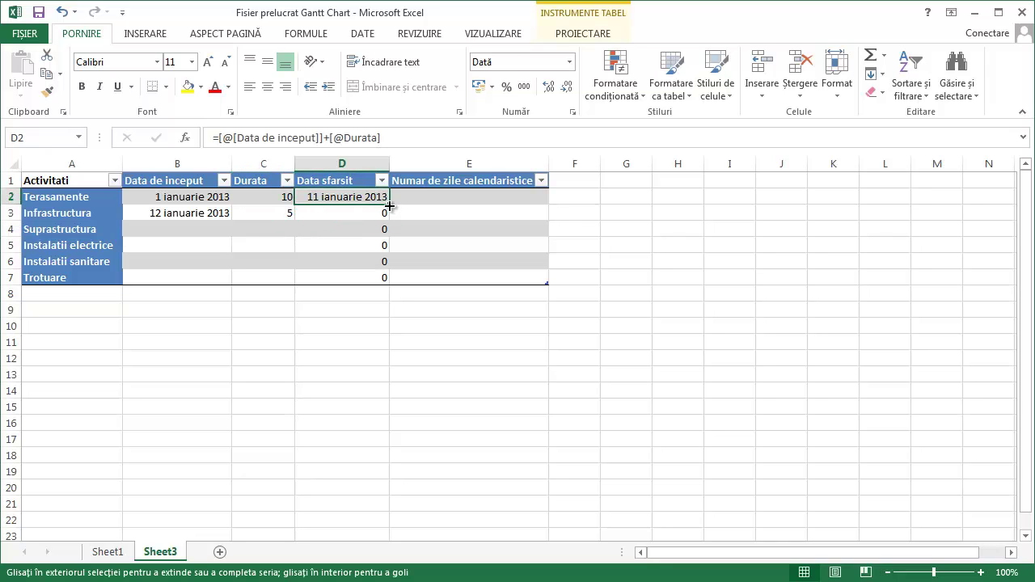
pyautogui.moveTo(391, 204); pyautogui.dragTo(389, 223)
pyautogui.click(325, 216)
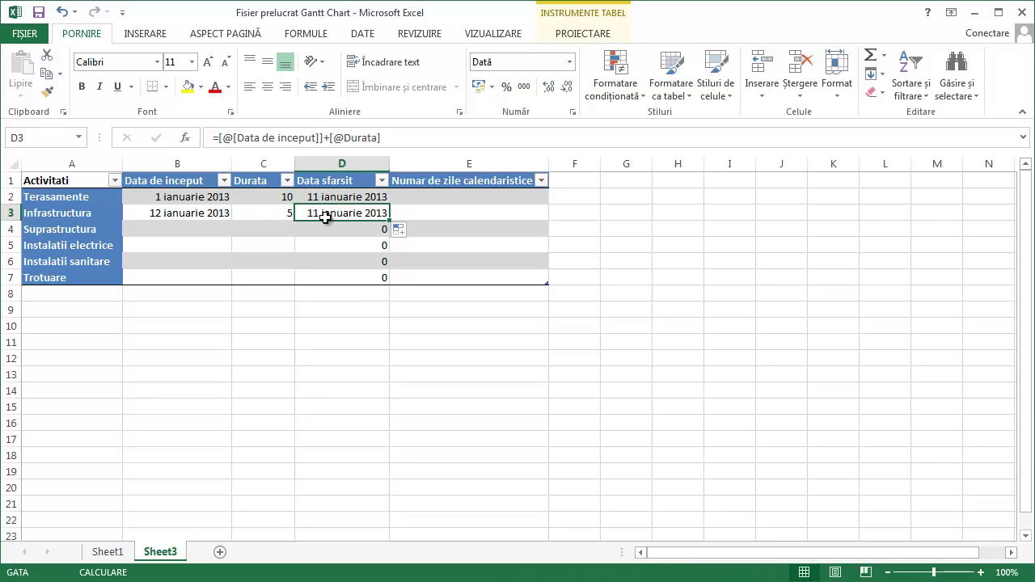
pyautogui.doubleClick(329, 215)
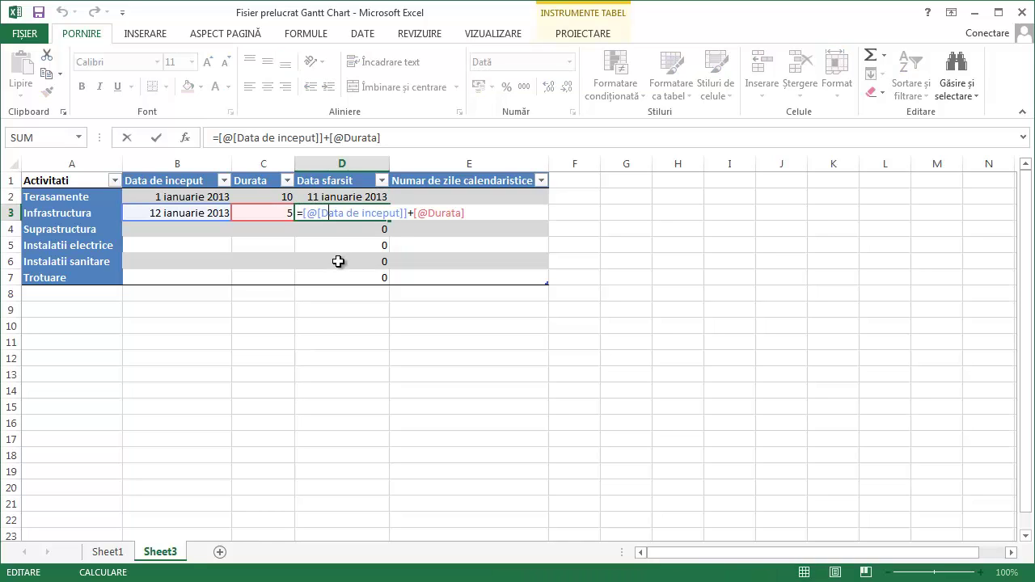
pyautogui.press('Escape')
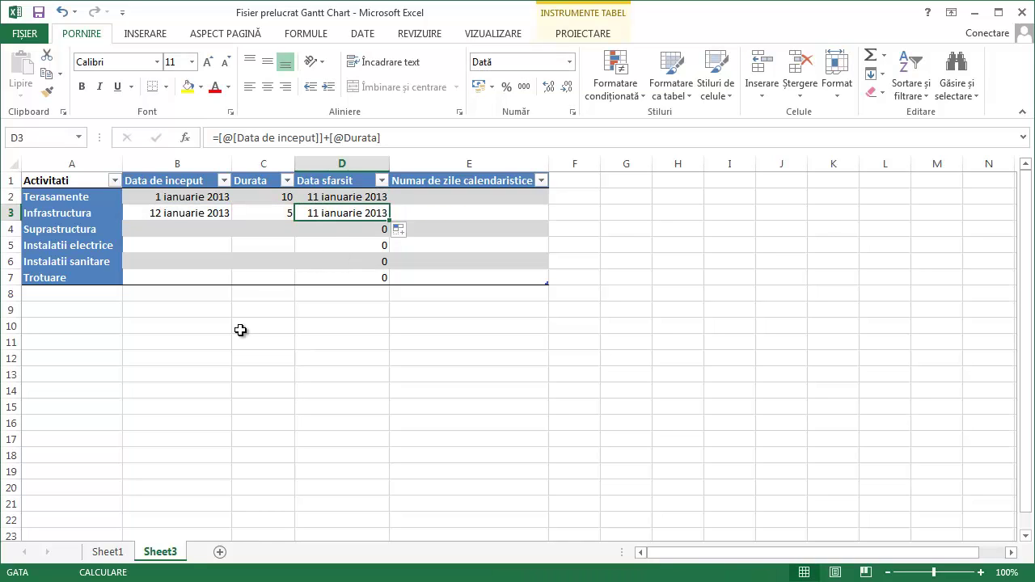
pyautogui.click(103, 573)
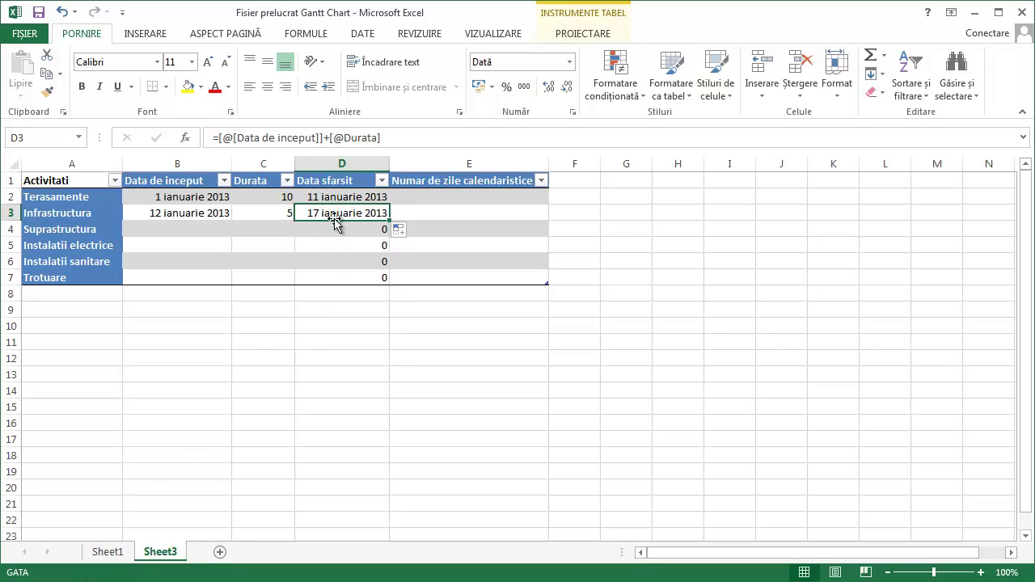
pyautogui.click(171, 236)
pyautogui.click(180, 213)
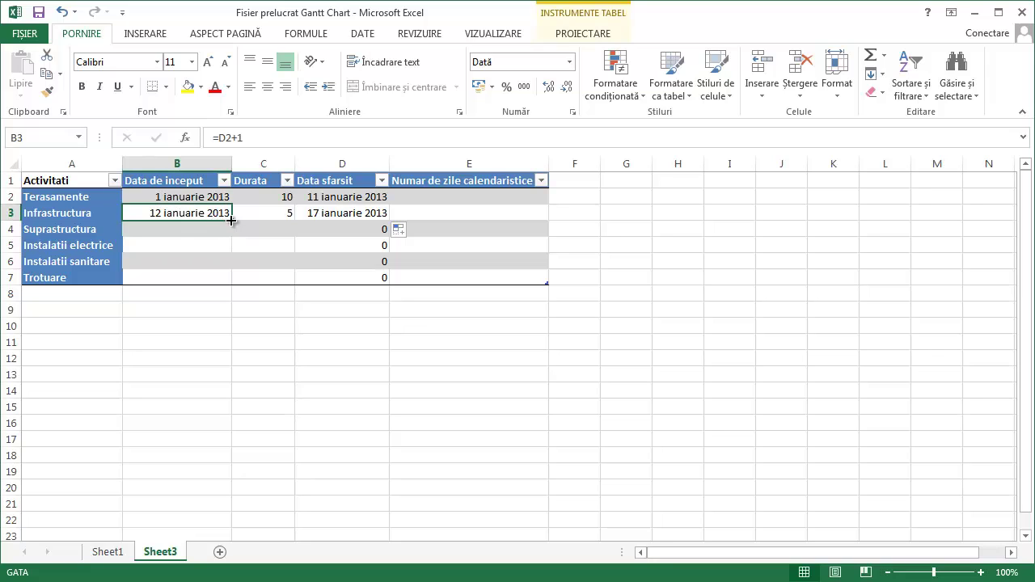
# Step: Fill B3's start-date formula down to B7 and recalculate
pyautogui.moveTo(231, 220); pyautogui.dragTo(231, 264)
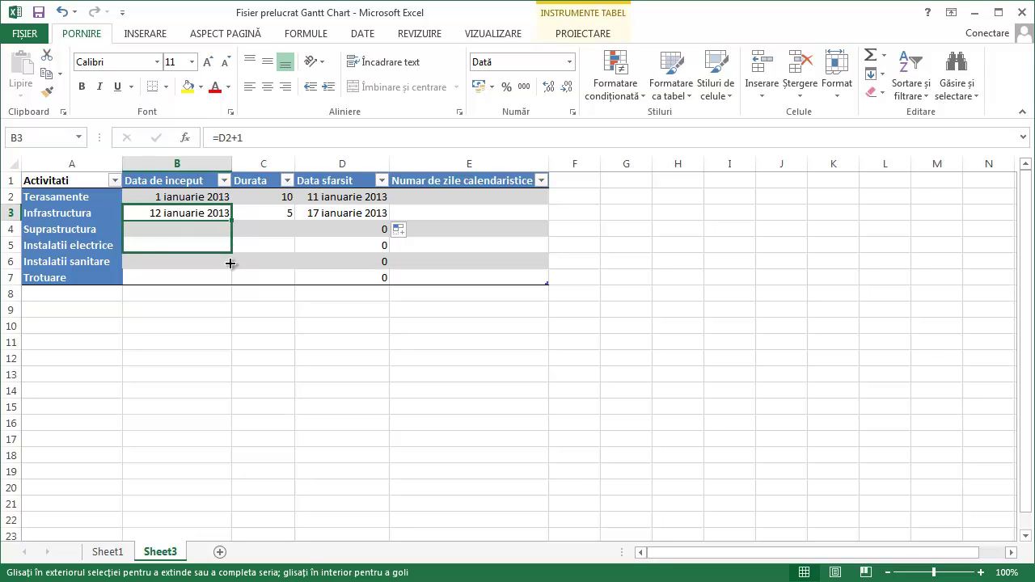
pyautogui.moveTo(230, 263); pyautogui.dragTo(231, 280)
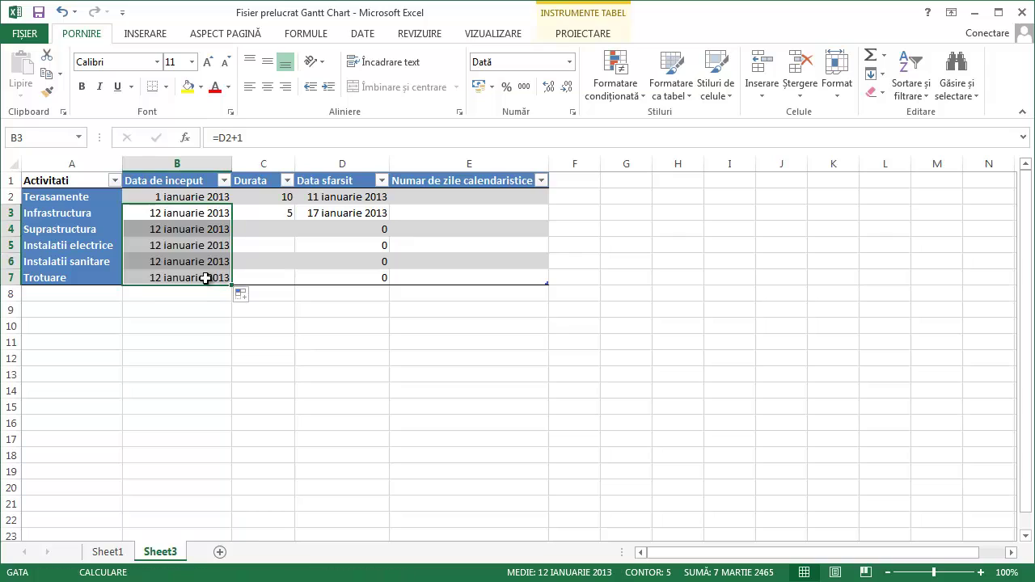
pyautogui.click(101, 572)
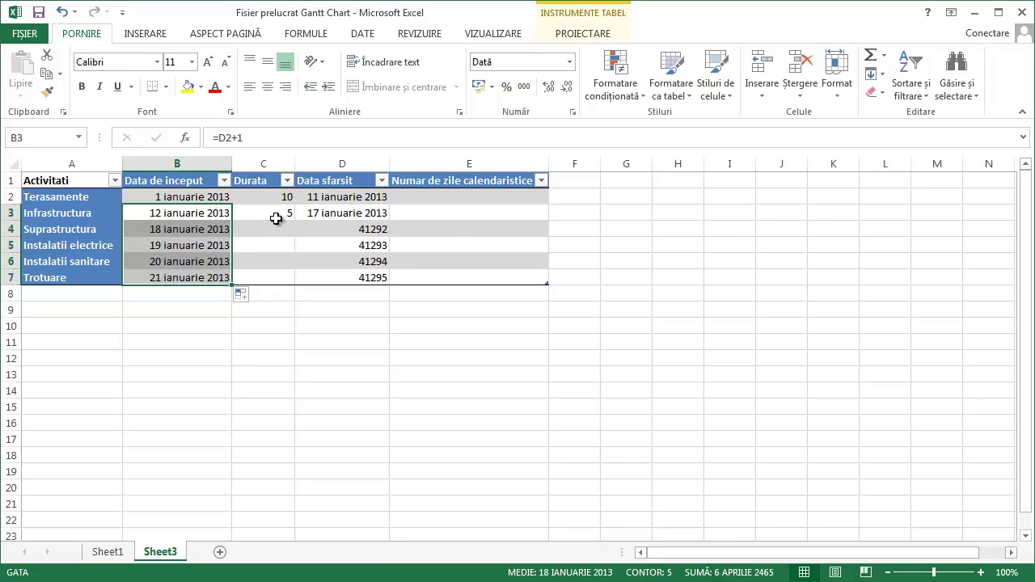
# Step: Enter durations 8, 6, 2 and 5 in C4:C7
pyautogui.click(284, 227)
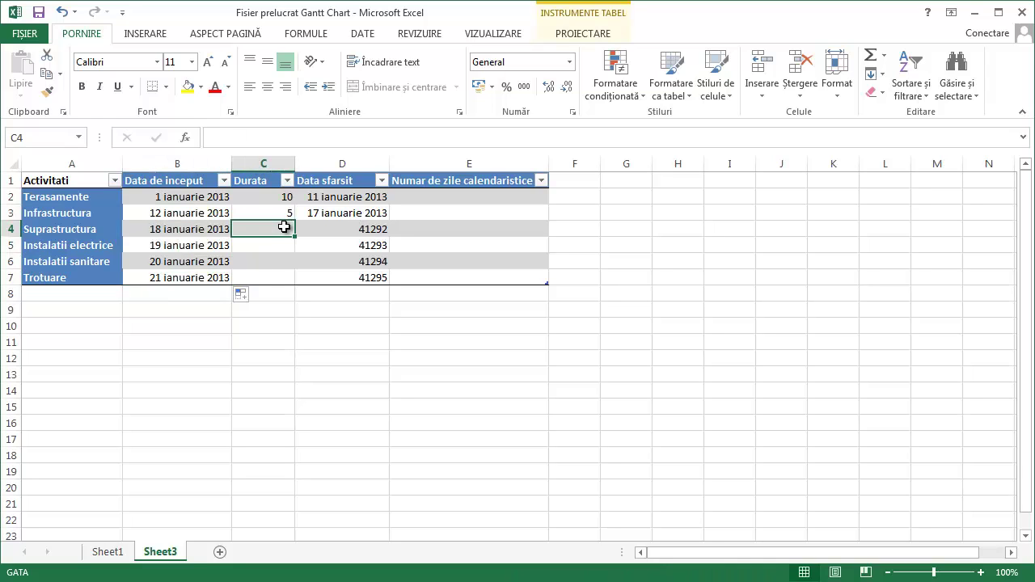
pyautogui.write('8')
pyautogui.press('Return')
pyautogui.write('6')
pyautogui.press('Return')
pyautogui.write('2')
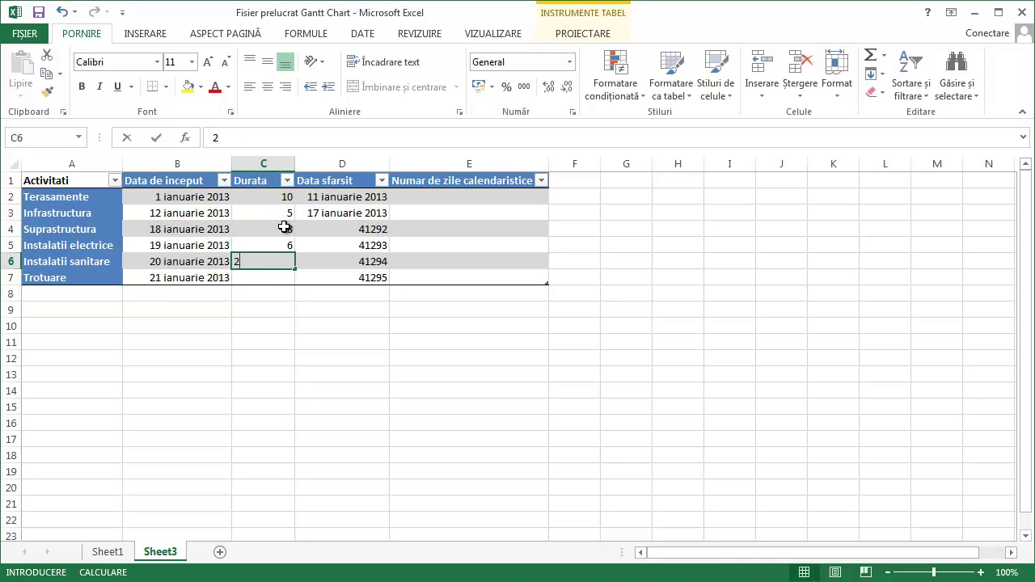
pyautogui.press('Return')
pyautogui.write('5')
pyautogui.press('Return')
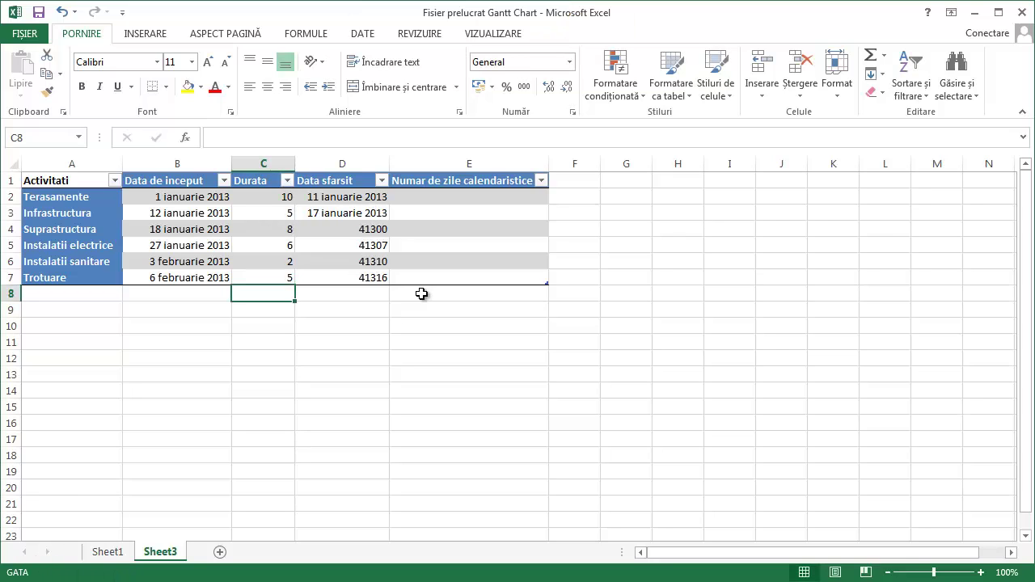
# Step: Brush D3's long date format over D4:D7 so end dates display through 11 februarie 2013
pyautogui.click(319, 213)
pyautogui.click(47, 91)
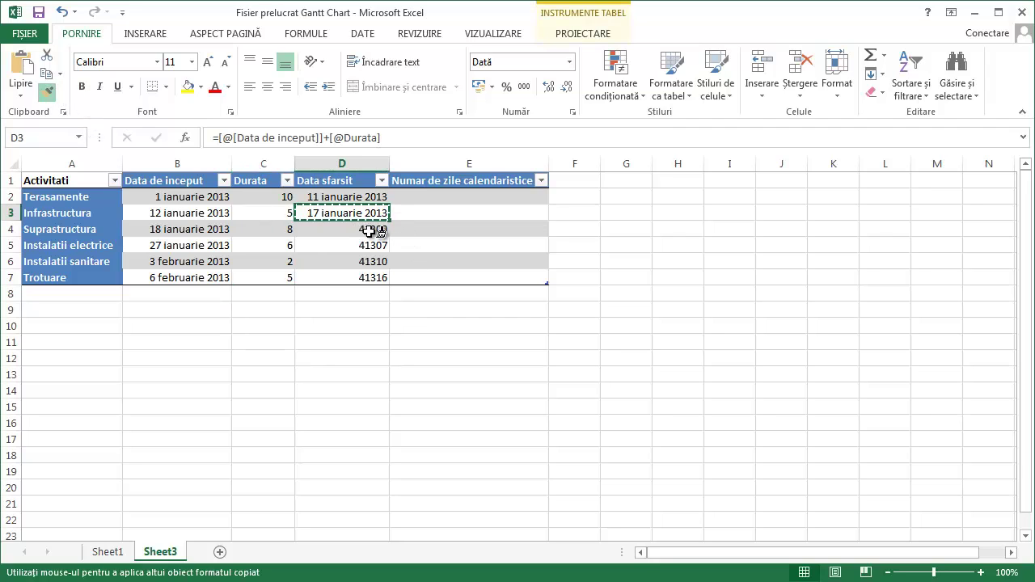
pyautogui.moveTo(372, 229); pyautogui.dragTo(360, 278)
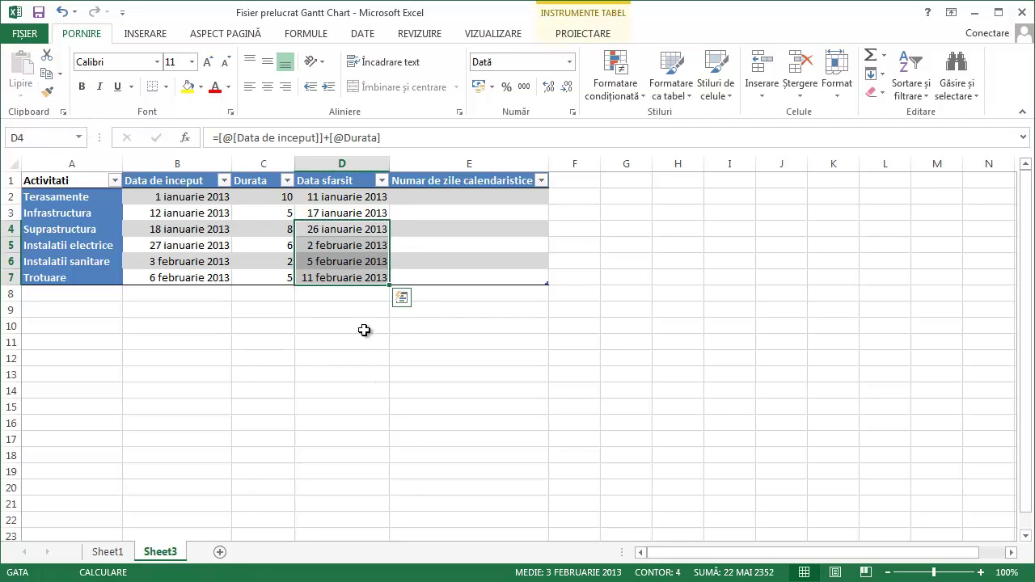
pyautogui.click(189, 201)
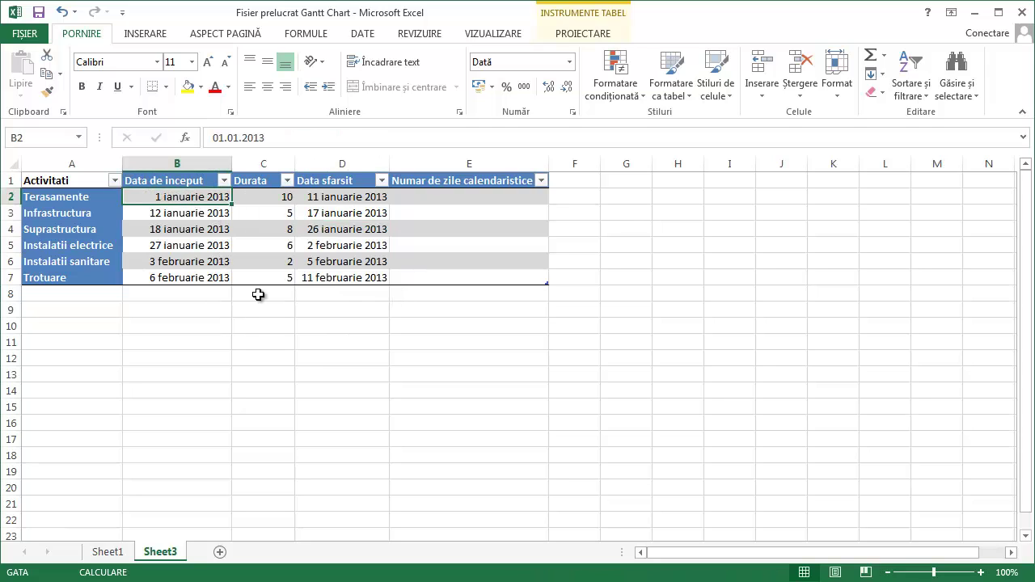
pyautogui.click(363, 277)
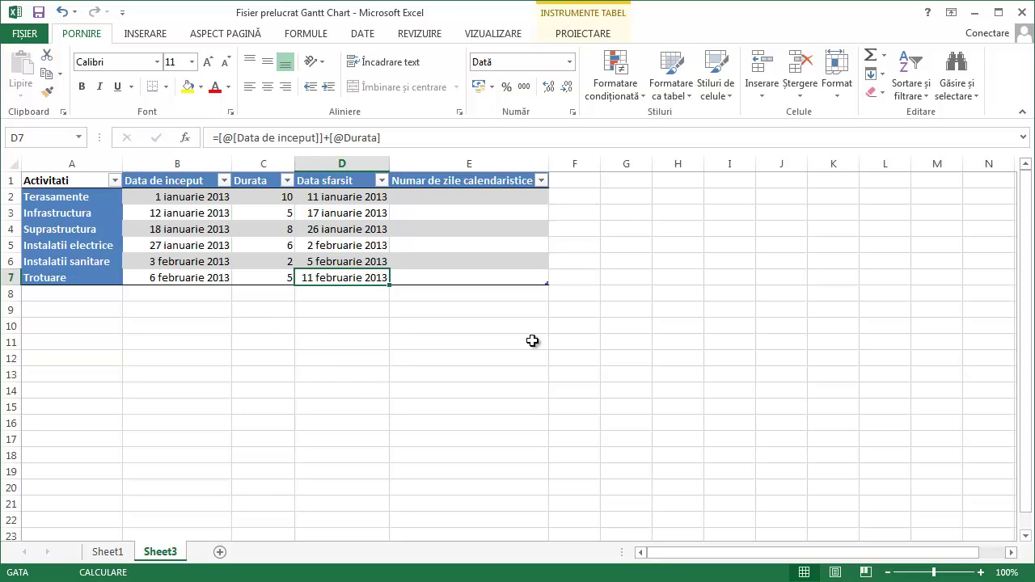
pyautogui.click(470, 199)
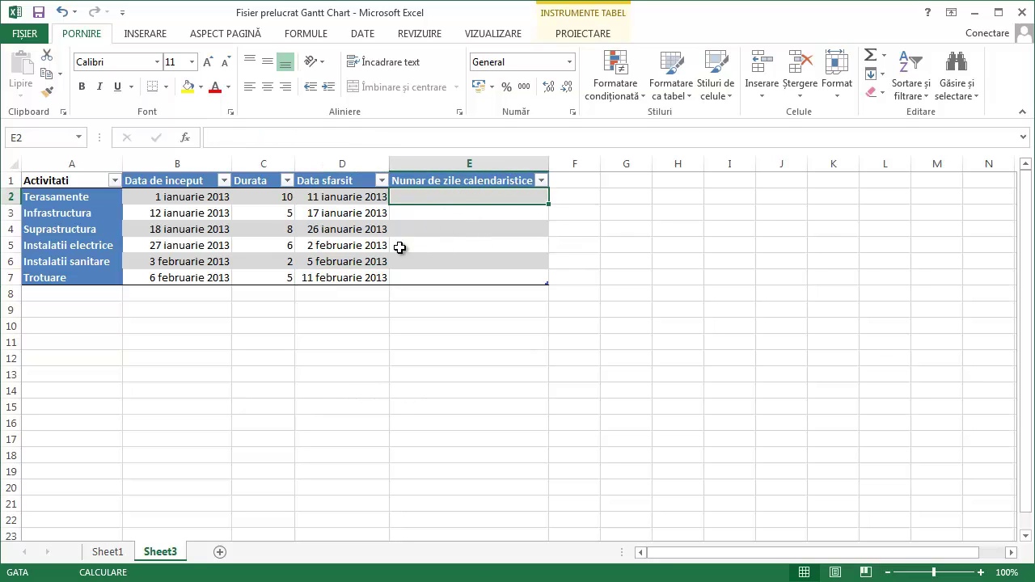
# Step: Enter =[@[Data sfarsit]]-[@[Data de inceput]] in E2 to fill the day-count column
pyautogui.click(250, 199)
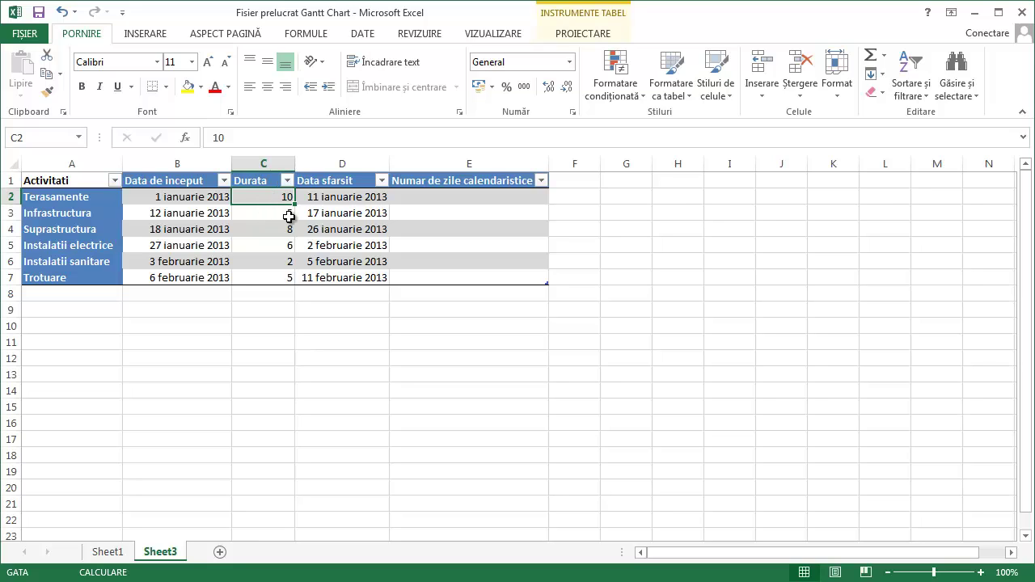
pyautogui.click(452, 201)
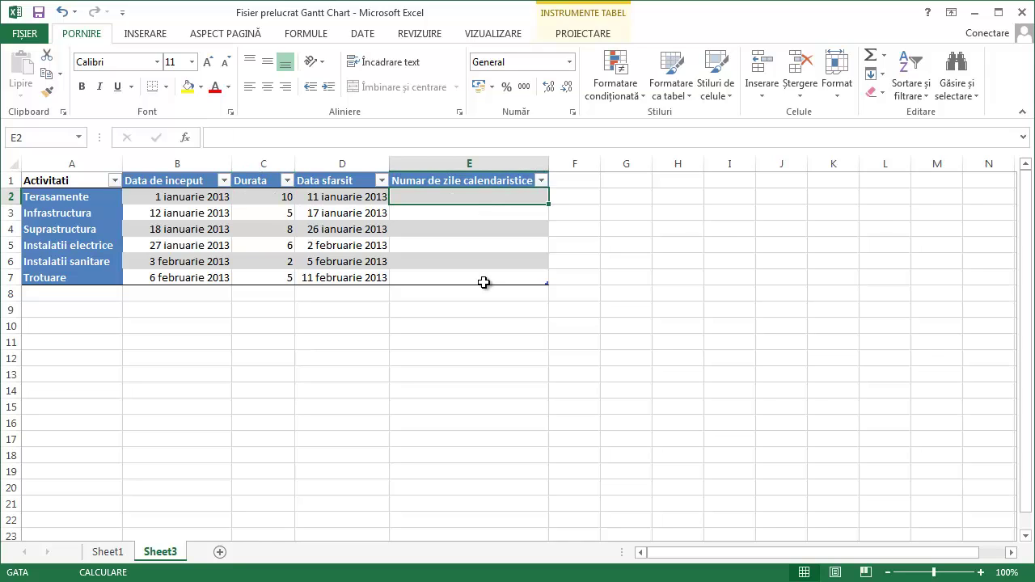
pyautogui.write('=')
pyautogui.click(330, 200)
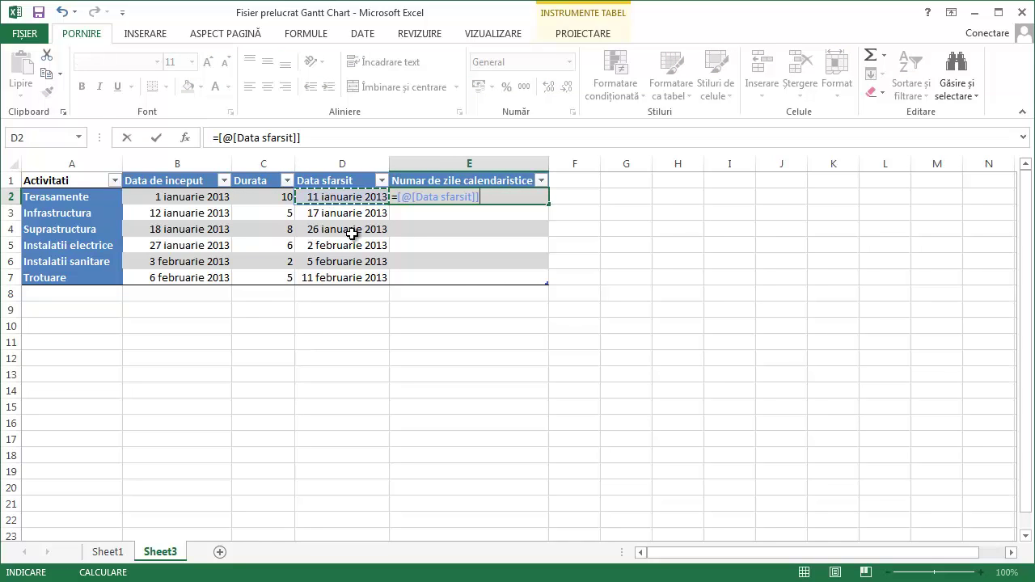
pyautogui.write('-')
pyautogui.click(199, 199)
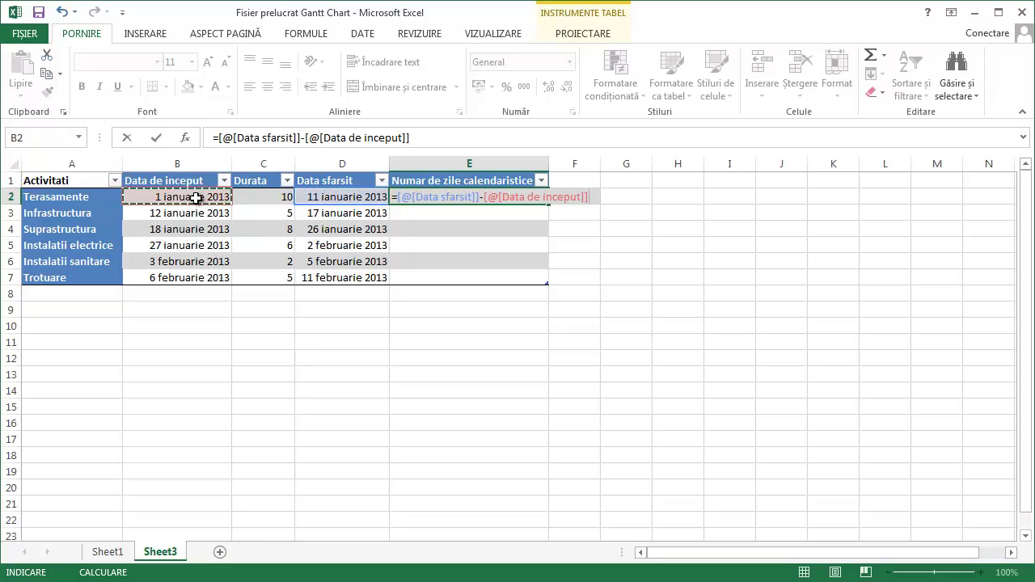
pyautogui.press('Return')
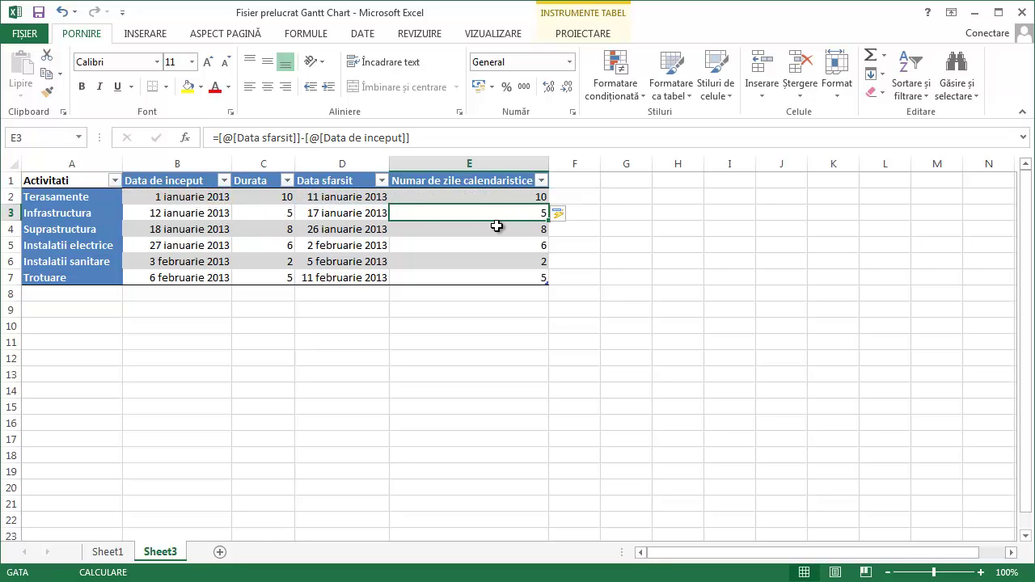
# Step: Review the computed day counts 10, 5, 8, 6, 2 and 5 across the table
pyautogui.click(498, 259)
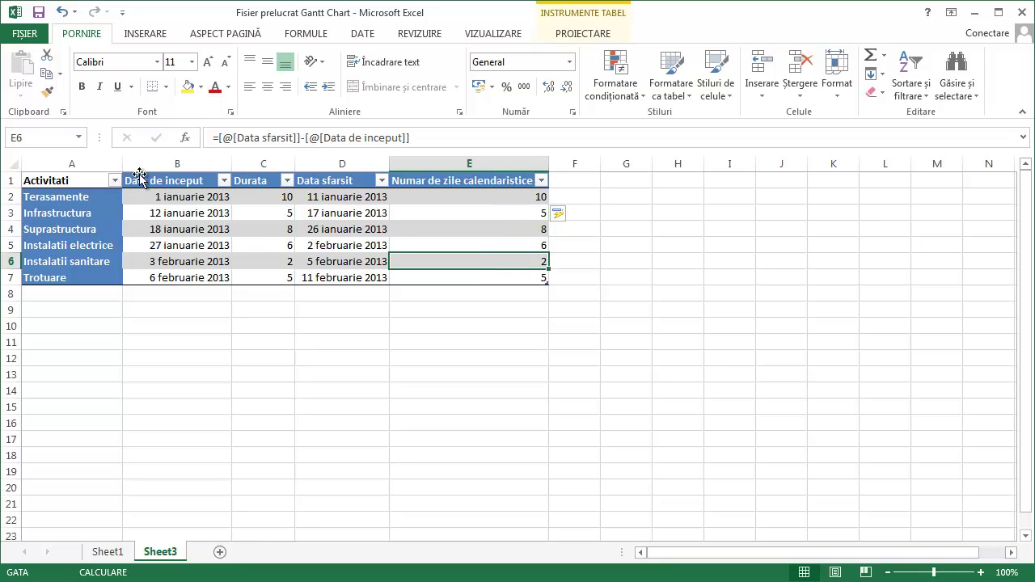
pyautogui.moveTo(57, 179); pyautogui.dragTo(506, 272)
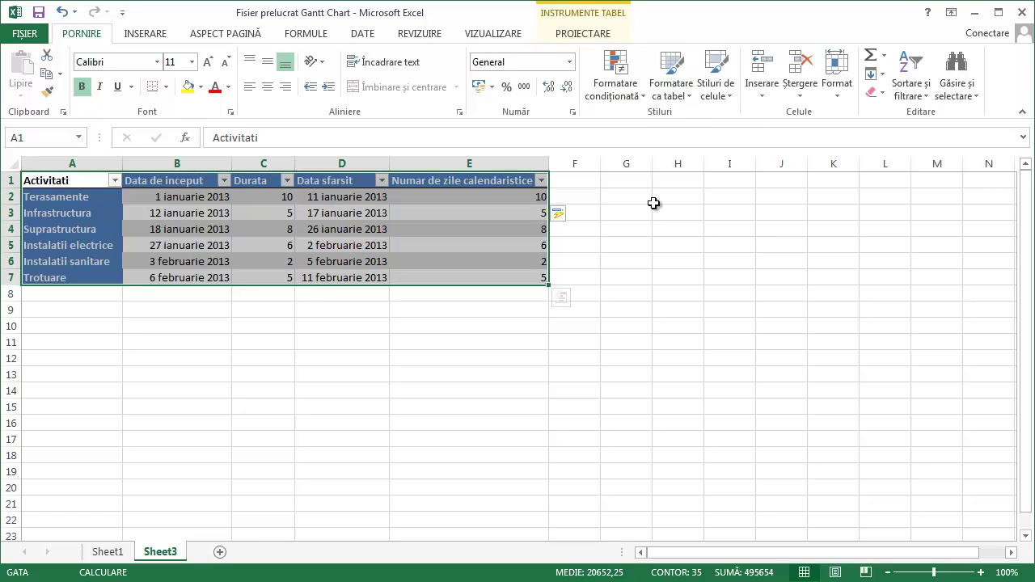
pyautogui.click(461, 244)
pyautogui.click(495, 210)
pyautogui.click(494, 243)
pyautogui.click(492, 276)
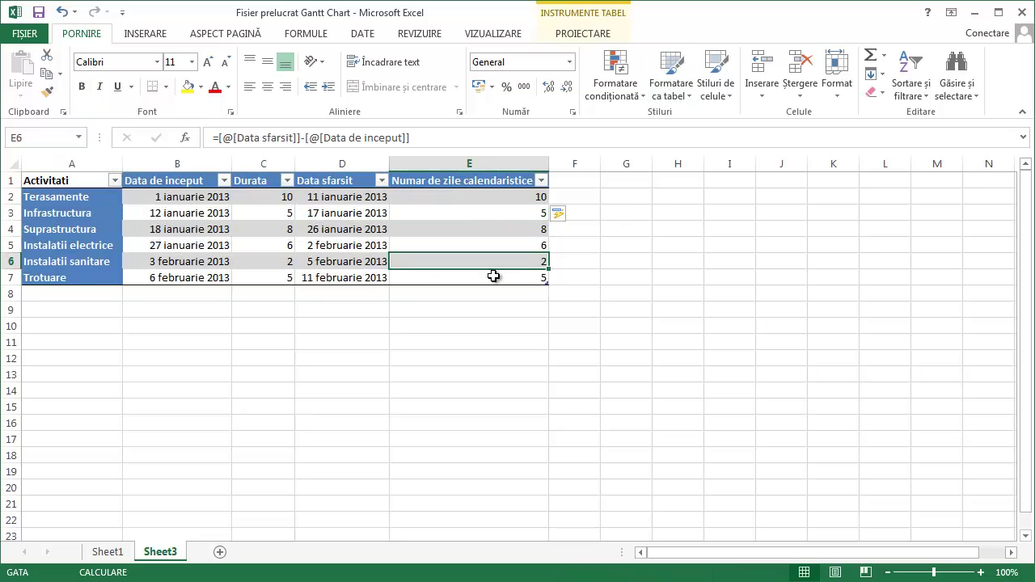
pyautogui.click(491, 229)
pyautogui.click(491, 212)
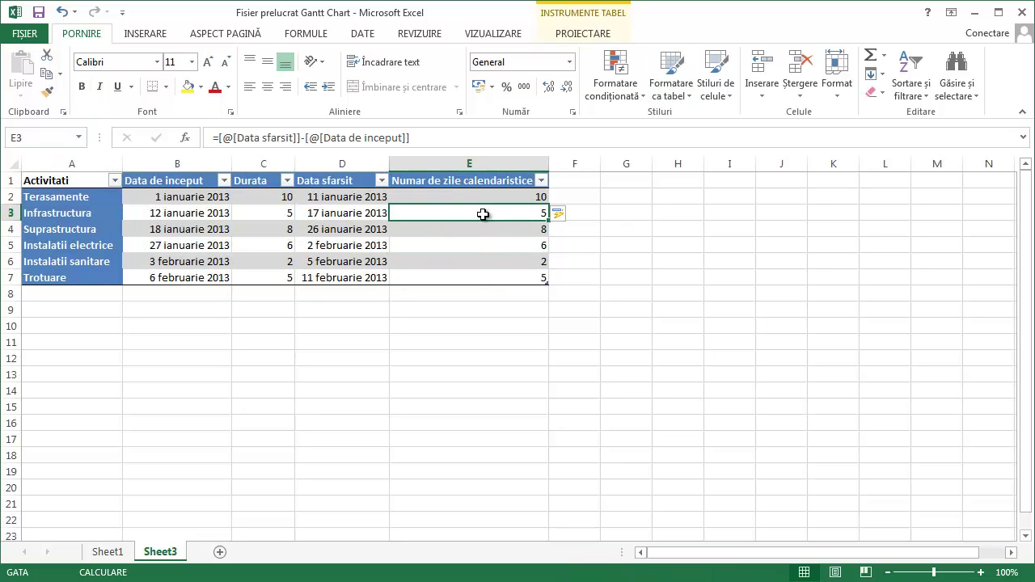
pyautogui.doubleClick(480, 212)
pyautogui.hotkey('ctrl', 'Return')
pyautogui.click(473, 279)
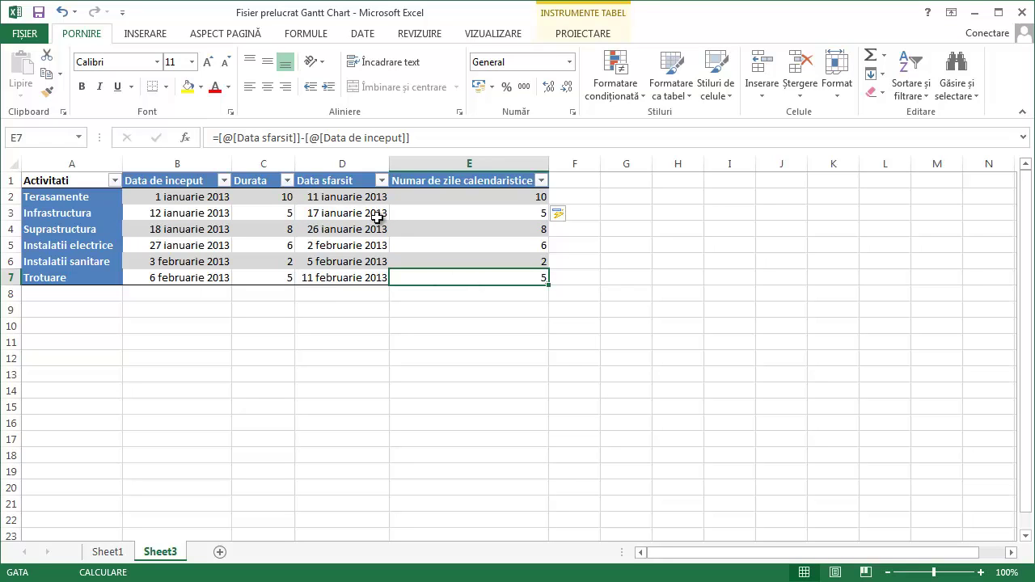
pyautogui.click(506, 196)
pyautogui.click(271, 197)
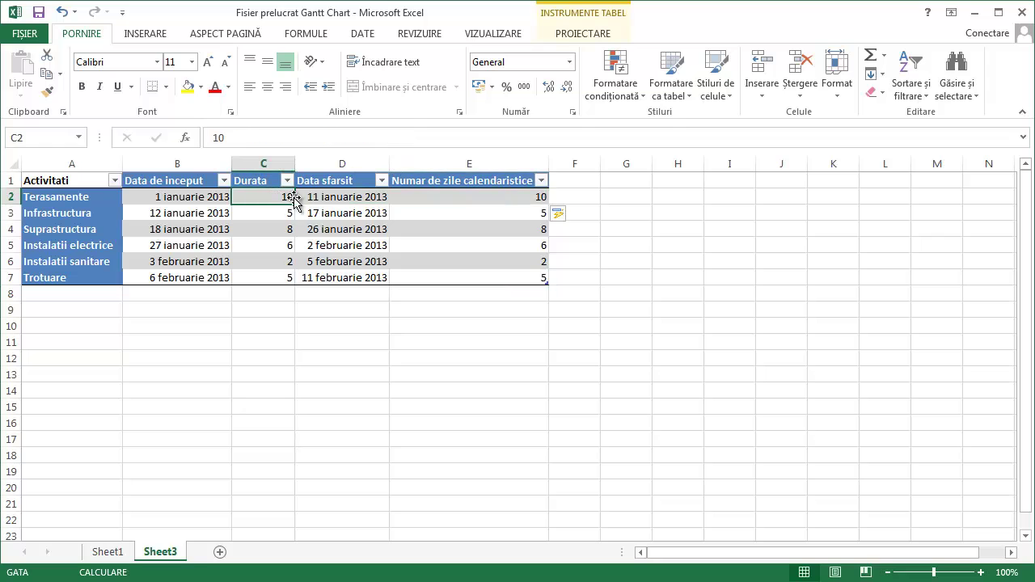
# Step: Switch to Sheet1 and inspect the F3 day-count and E3 WORKDAY end-date formulas
pyautogui.click(108, 552)
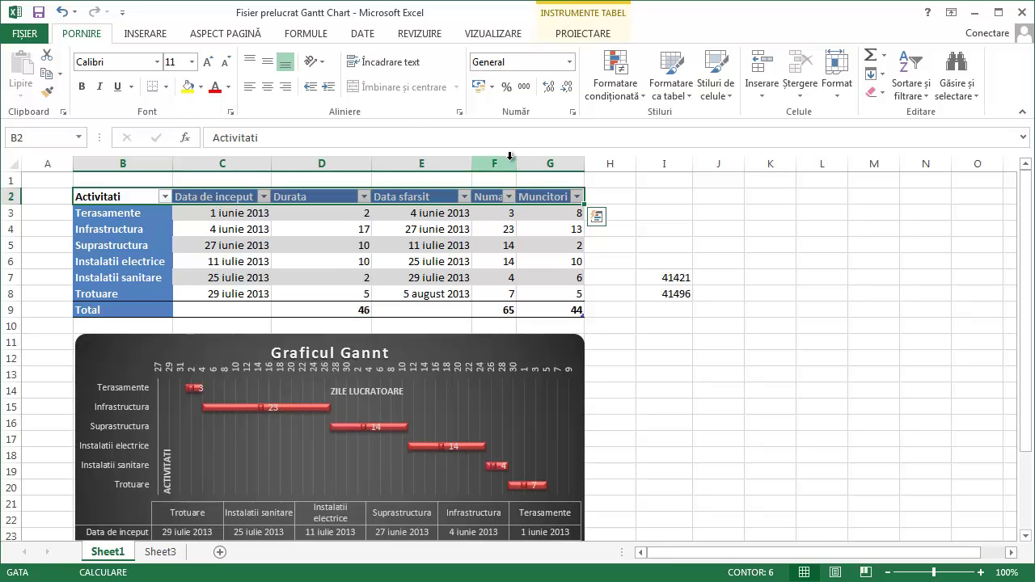
pyautogui.click(489, 197)
pyautogui.click(499, 214)
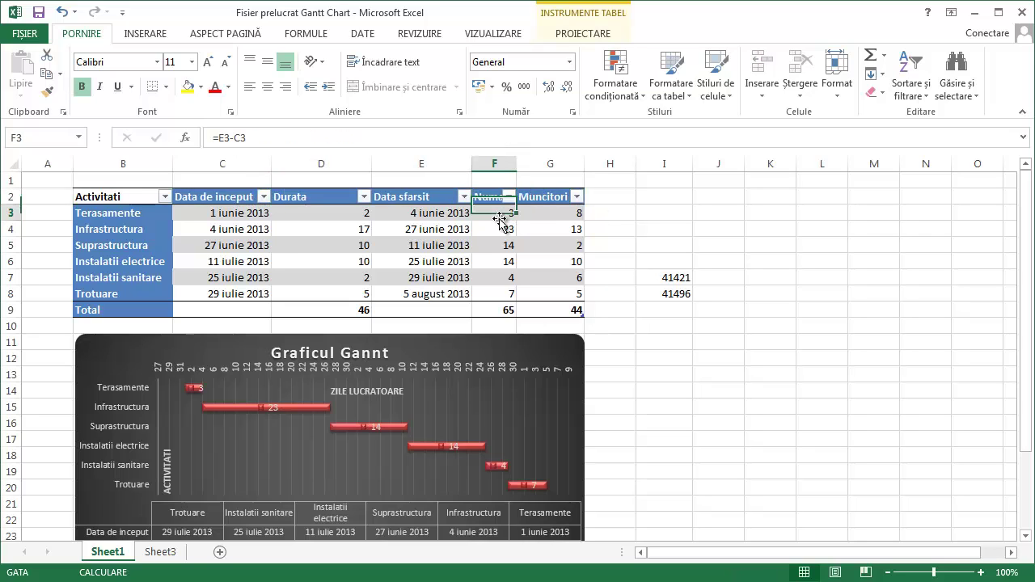
pyautogui.doubleClick(496, 214)
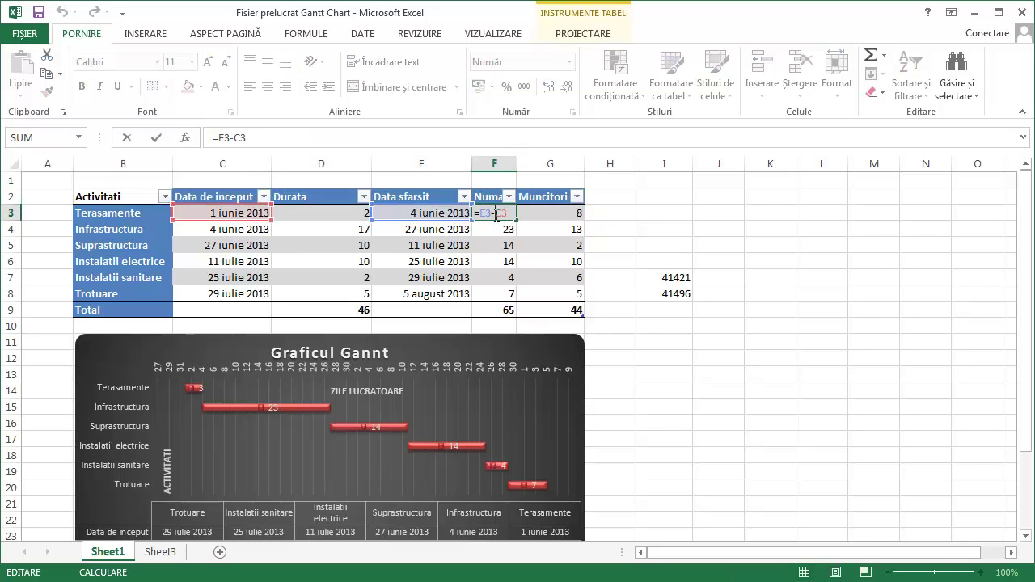
pyautogui.press('Escape')
pyautogui.doubleClick(427, 213)
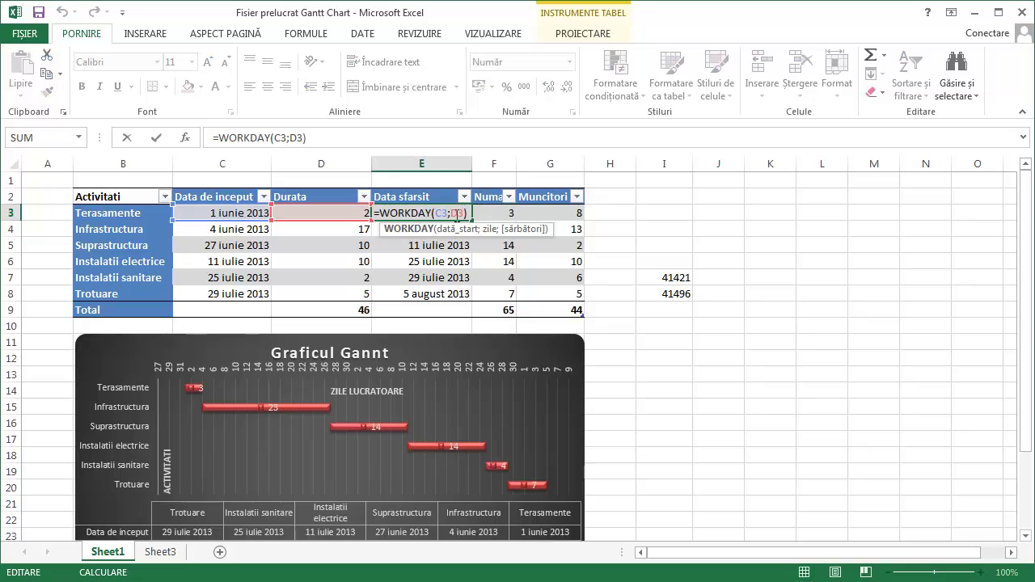
pyautogui.press('Escape')
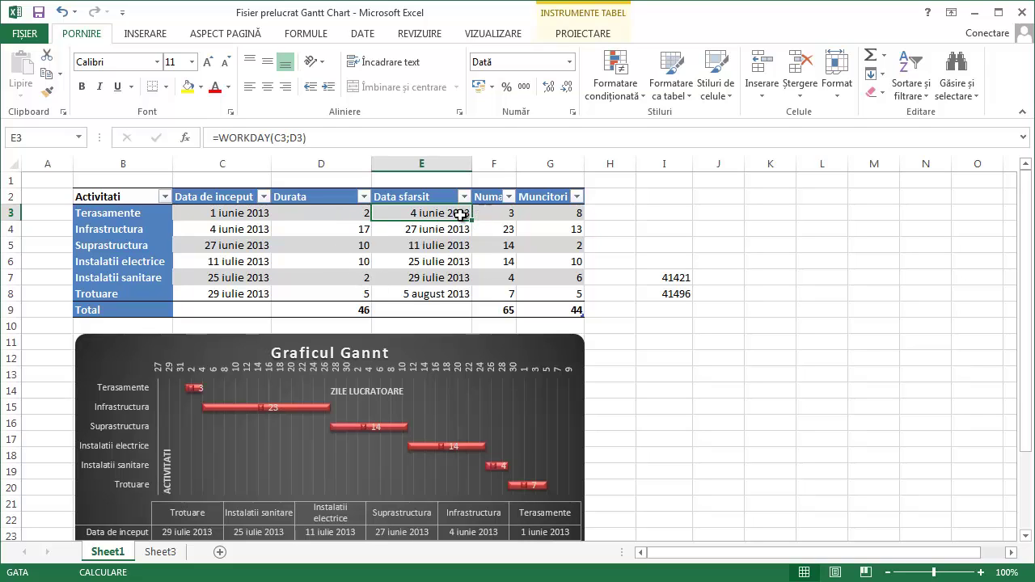
# Step: Inspect Infrastructura's F4 day-count formula, its duration of 17 and its end-date formula
pyautogui.click(489, 229)
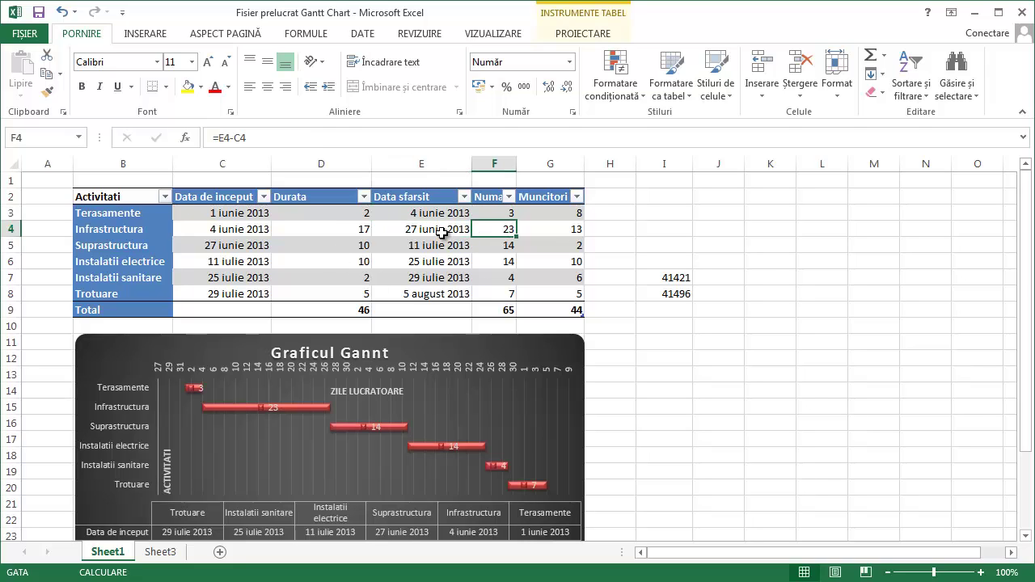
pyautogui.doubleClick(501, 232)
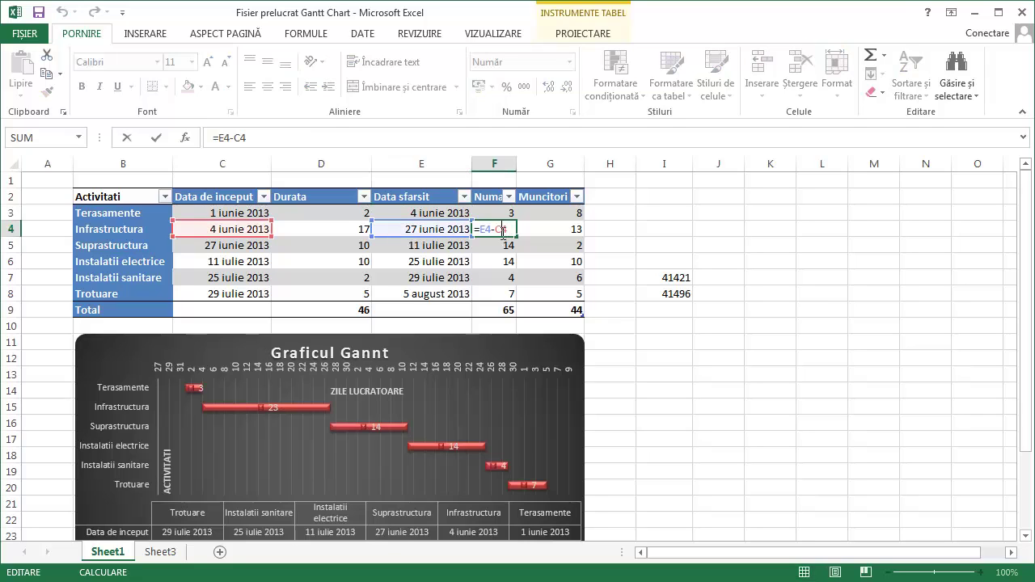
pyautogui.press('Escape')
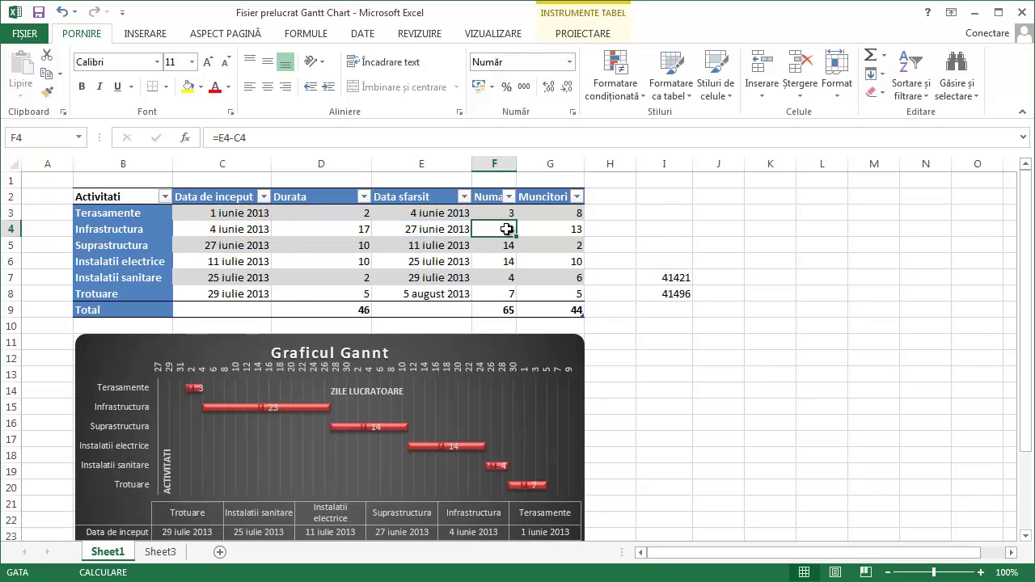
pyautogui.click(345, 227)
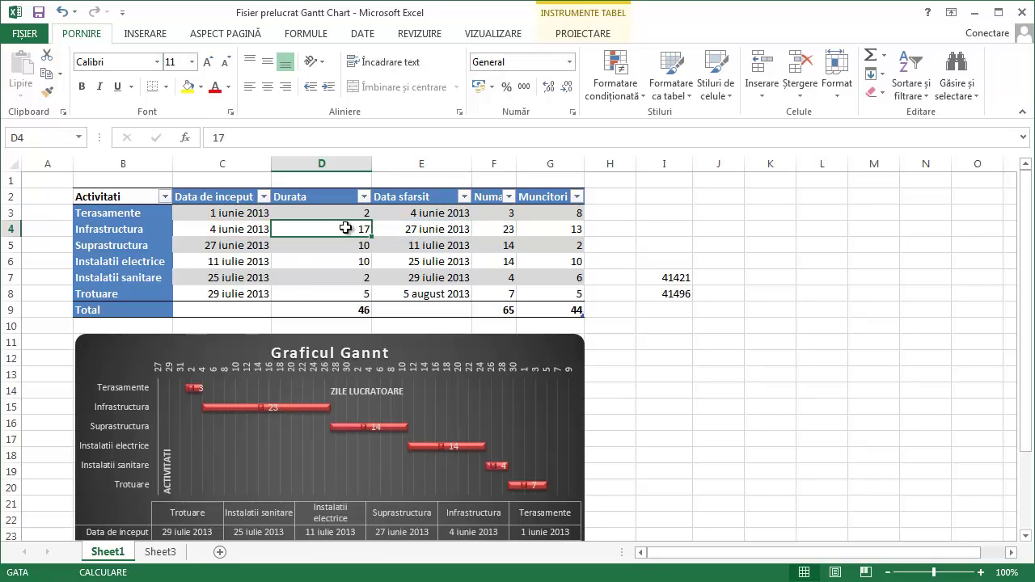
pyautogui.click(411, 231)
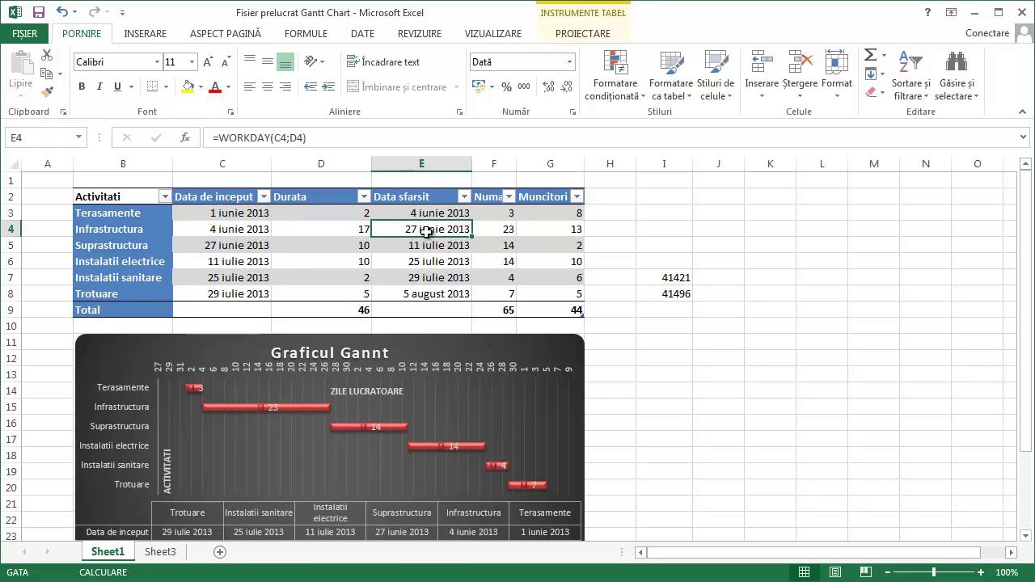
pyautogui.click(237, 214)
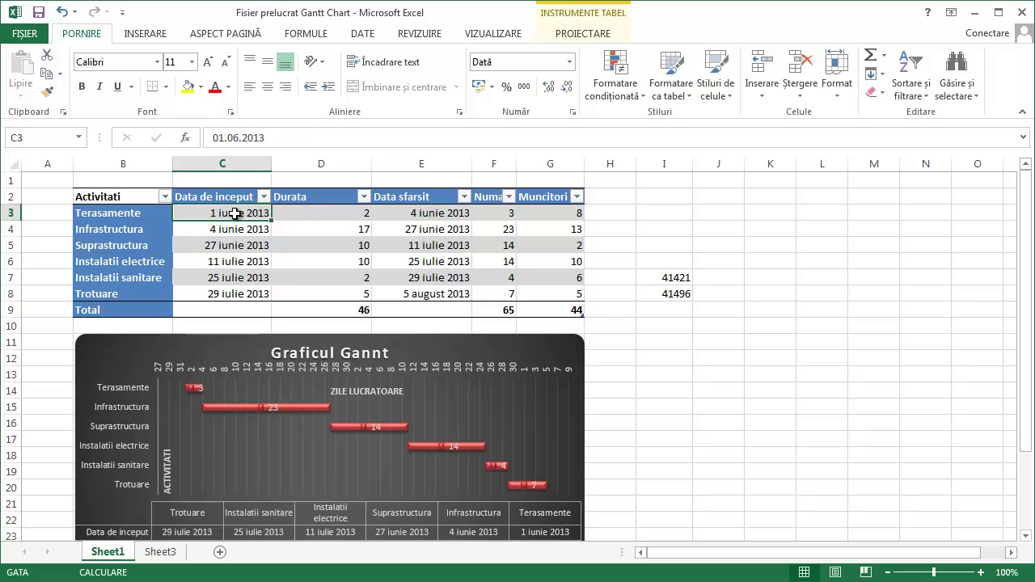
pyautogui.click(411, 217)
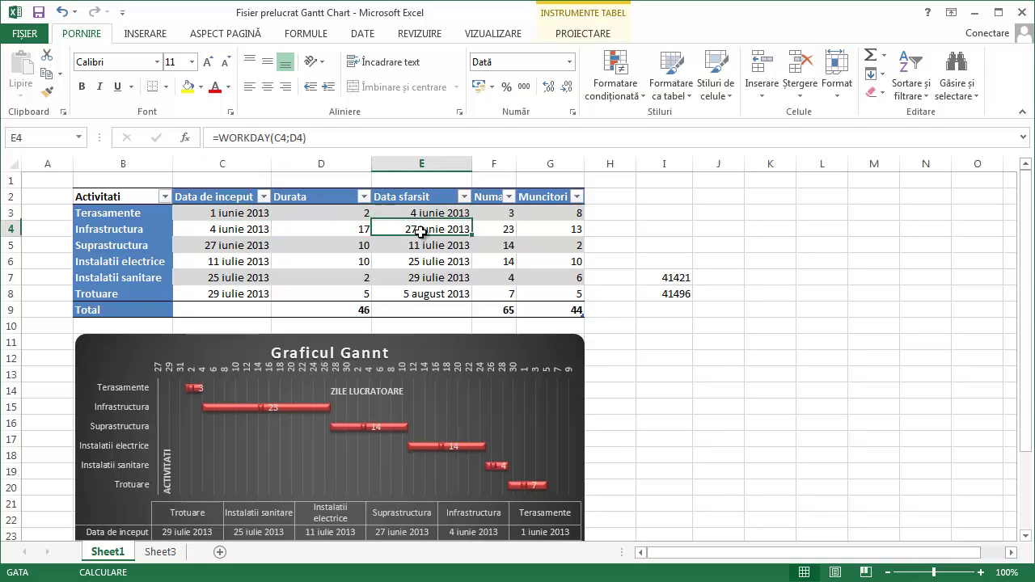
pyautogui.doubleClick(415, 213)
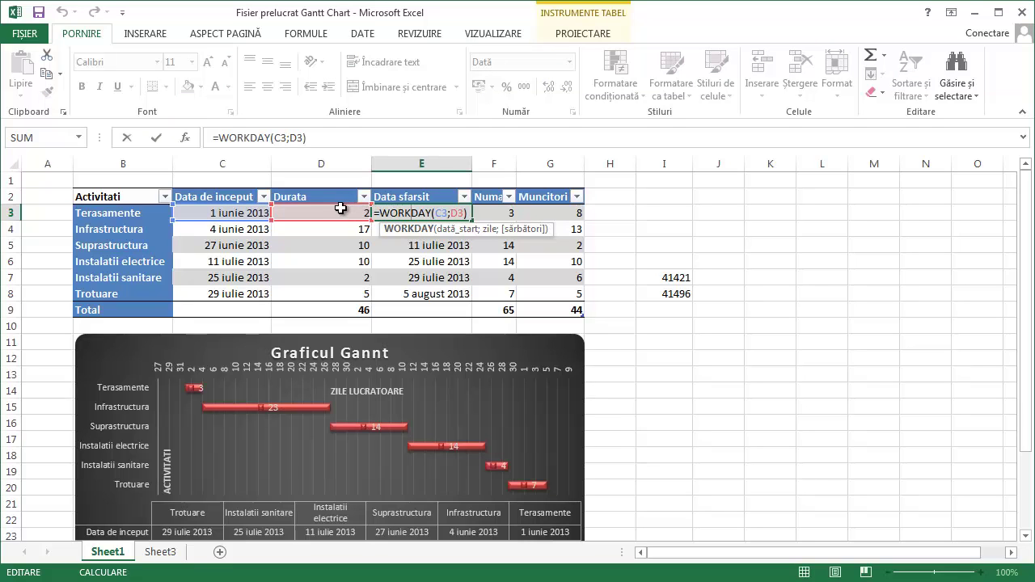
pyautogui.press('Escape')
pyautogui.click(339, 212)
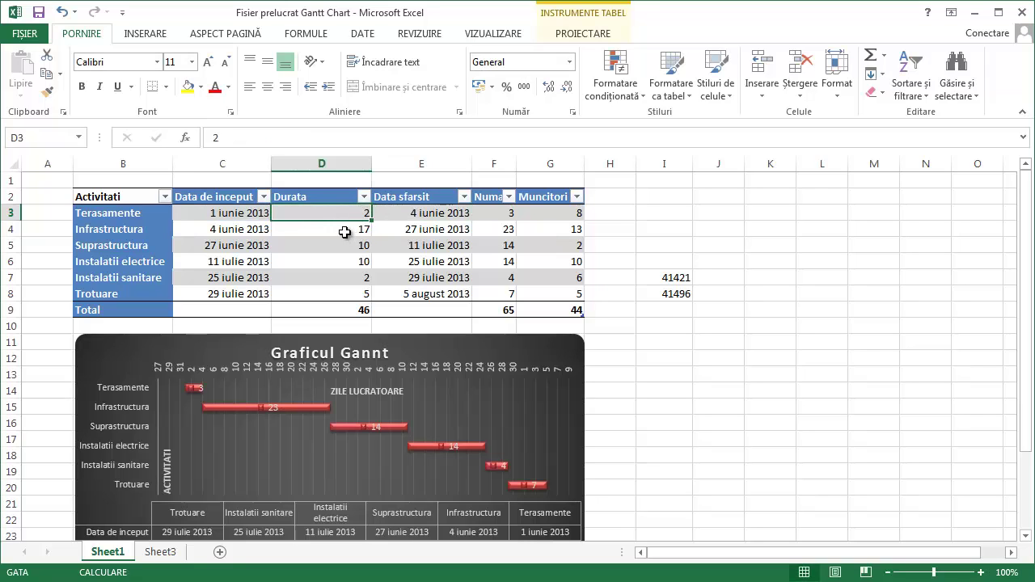
pyautogui.click(344, 232)
pyautogui.click(346, 210)
pyautogui.click(427, 213)
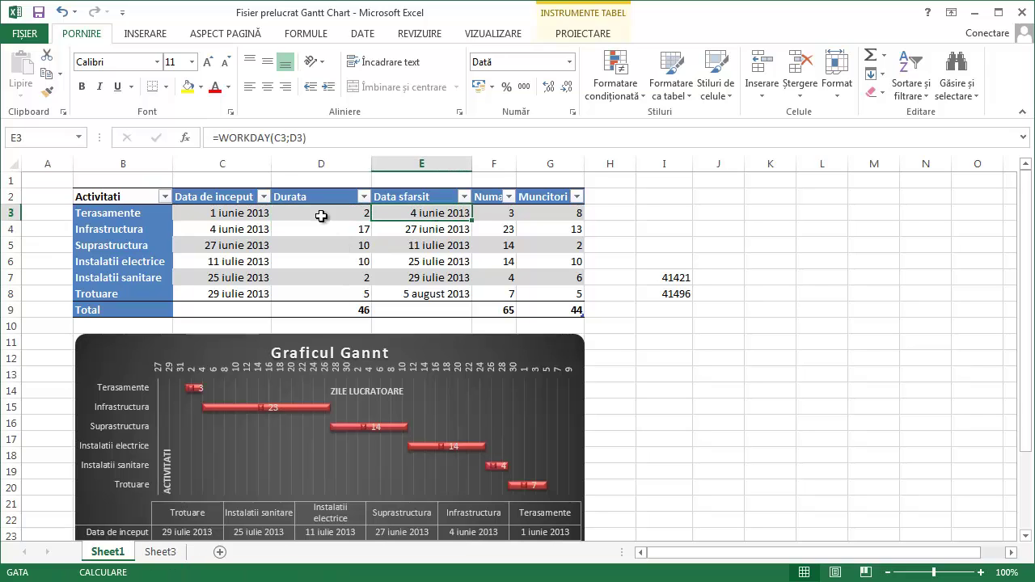
pyautogui.click(270, 139)
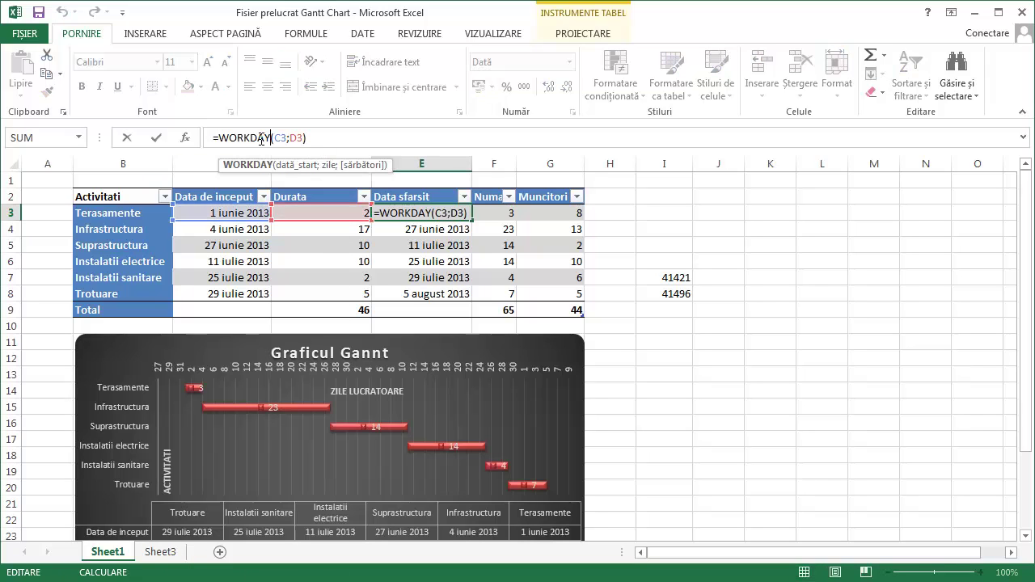
pyautogui.moveTo(340, 139); pyautogui.dragTo(215, 139)
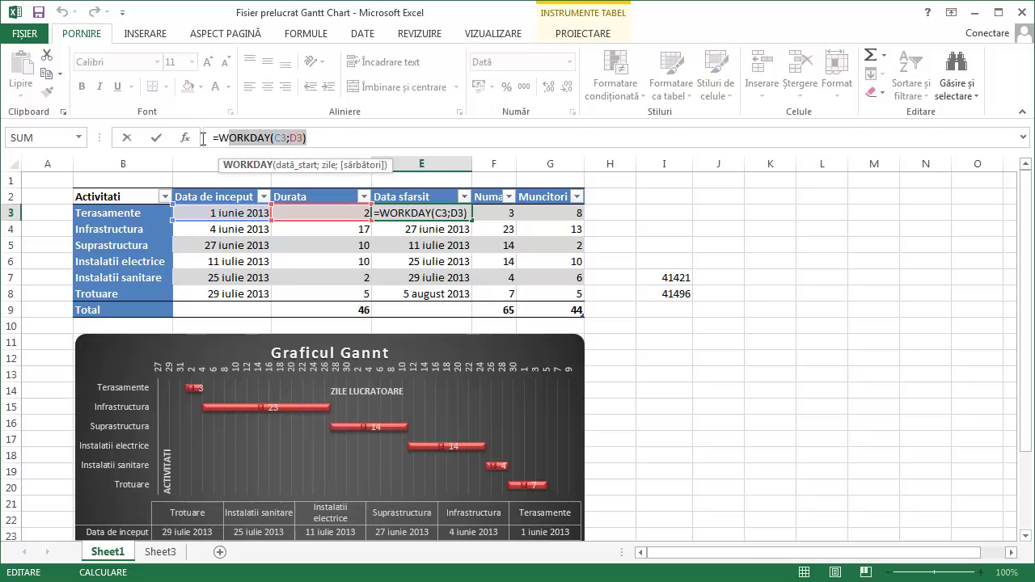
pyautogui.click(160, 552)
pyautogui.click(336, 199)
# Step: On Sheet3, replace the D2 end-date formula with =WORKDAY(start date; Durata) for the whole column
pyautogui.press('Escape')
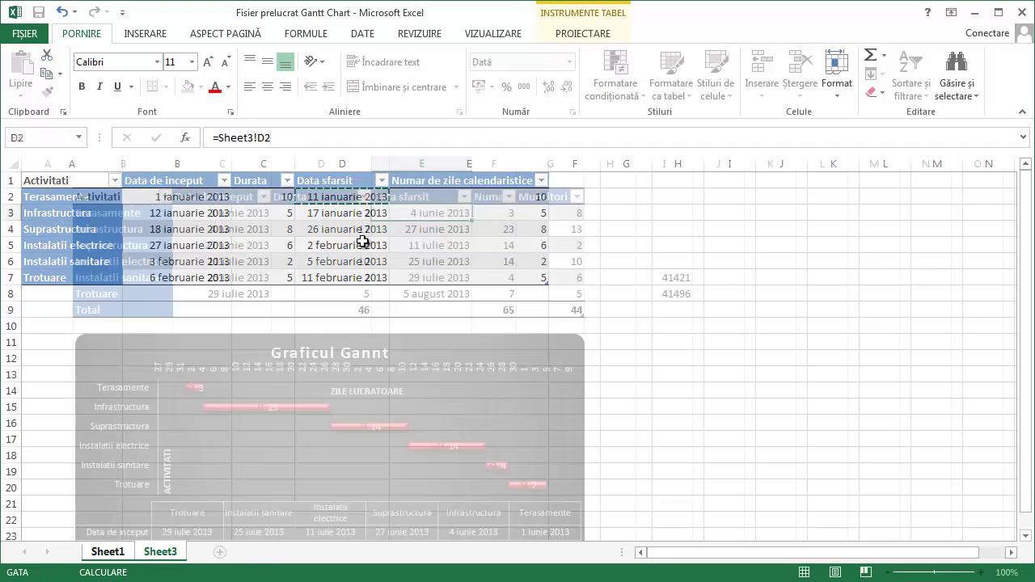
pyautogui.click(161, 552)
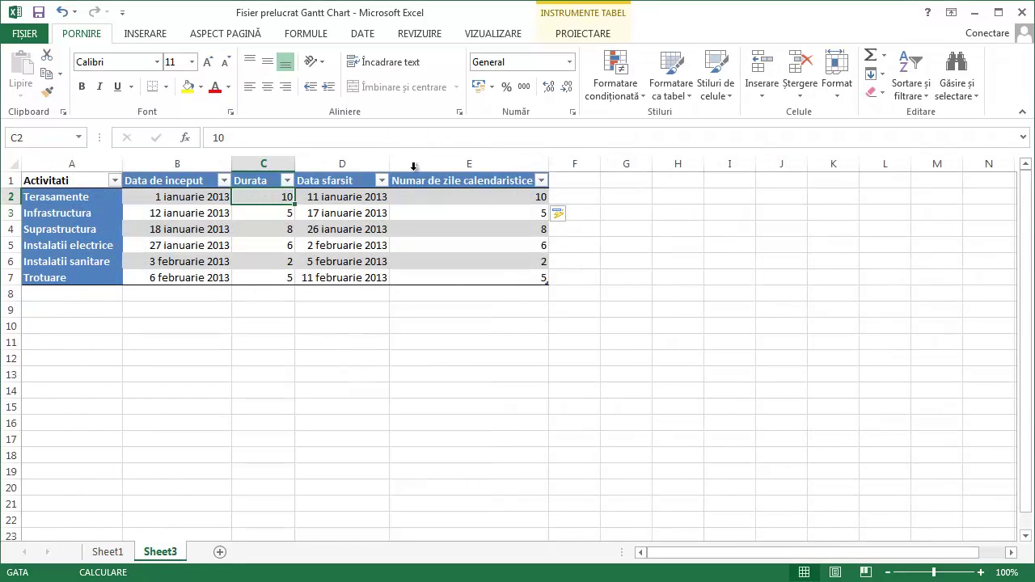
pyautogui.click(346, 199)
pyautogui.click(237, 136)
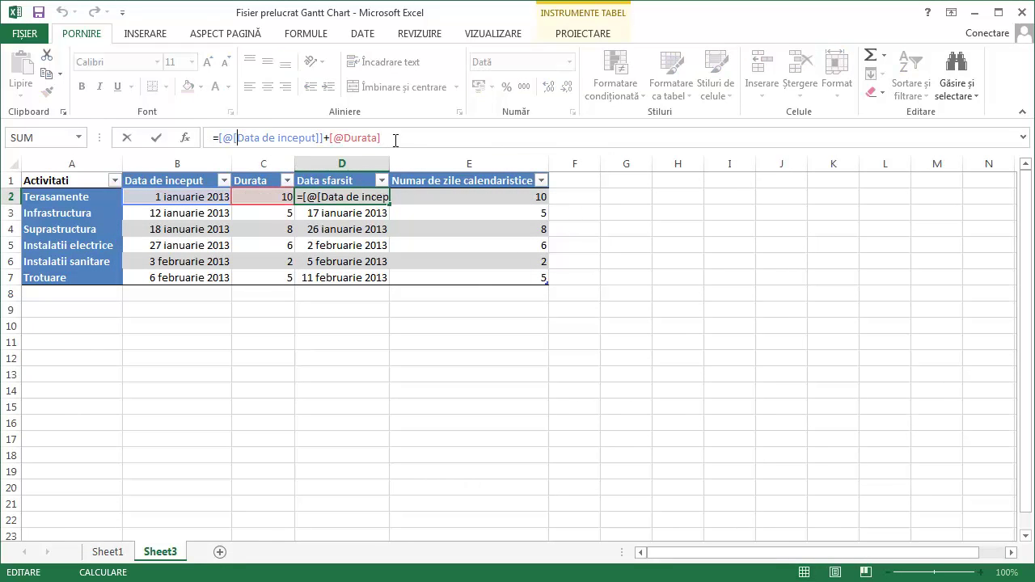
pyautogui.moveTo(381, 138); pyautogui.dragTo(223, 138)
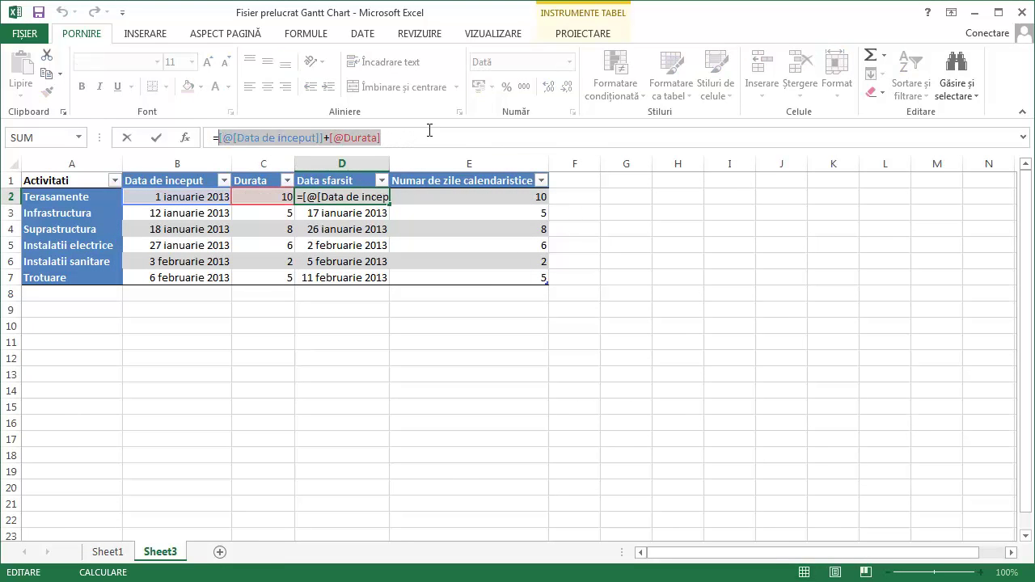
pyautogui.write('wor')
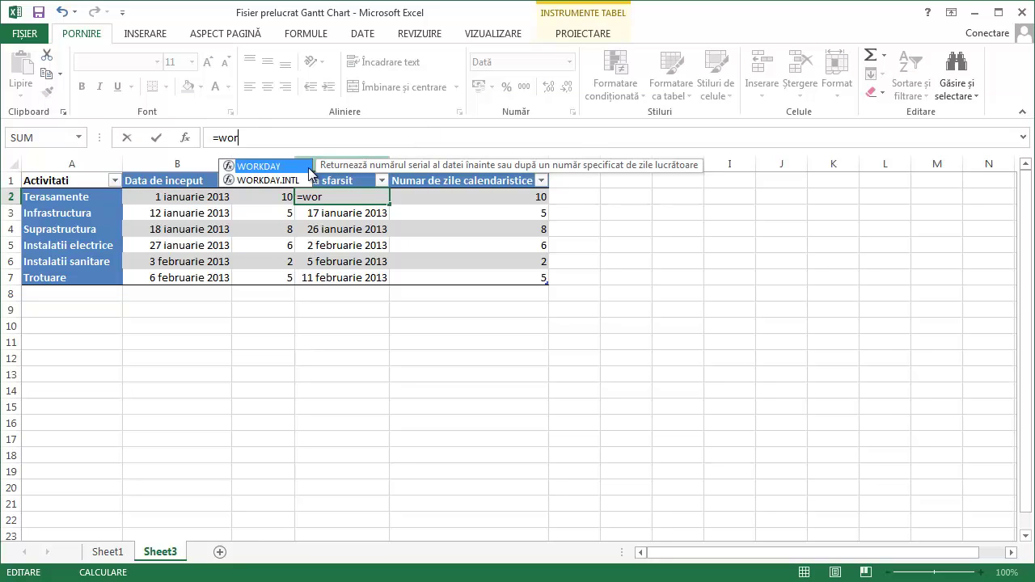
pyautogui.doubleClick(274, 170)
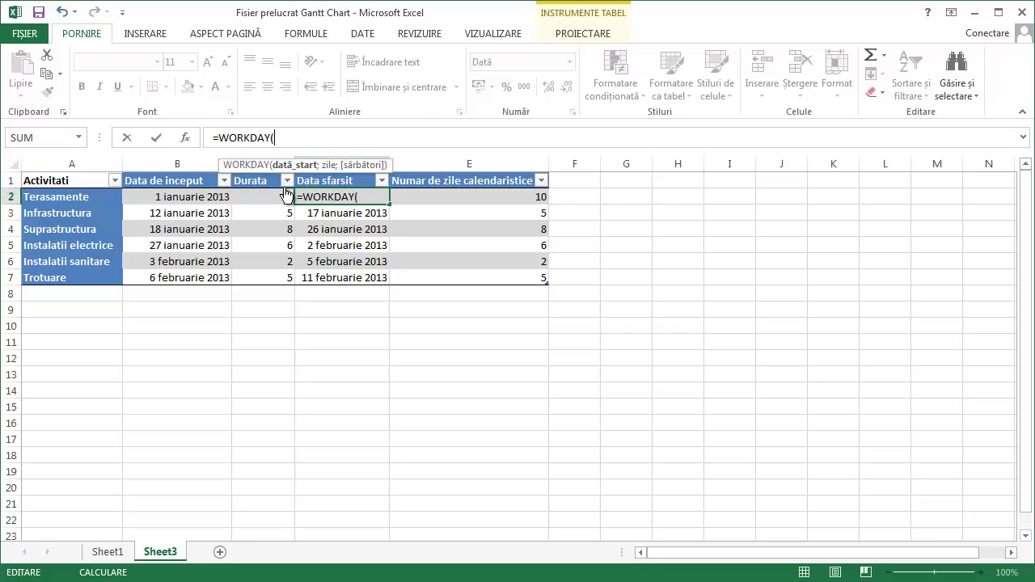
pyautogui.click(179, 197)
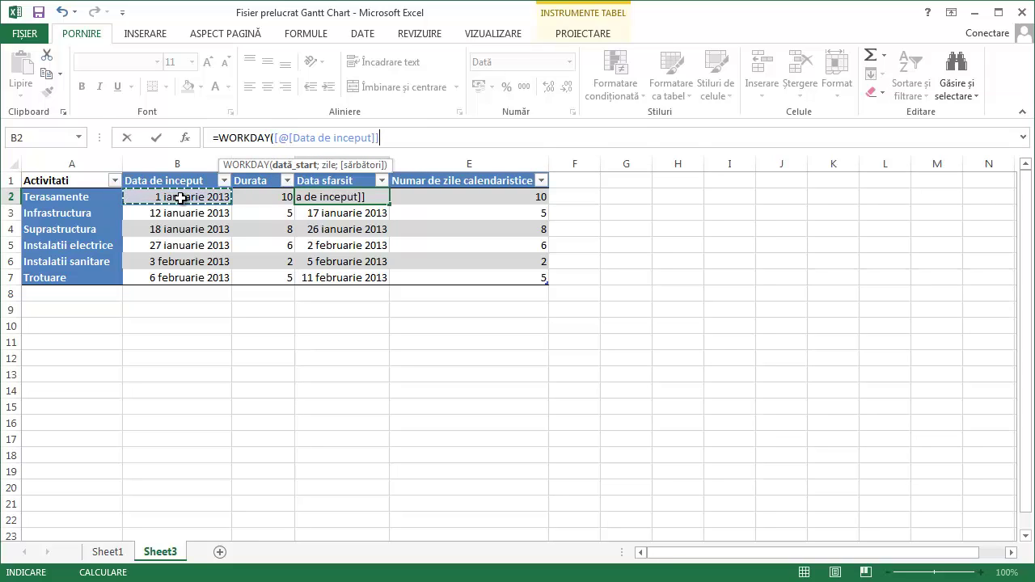
pyautogui.write(';')
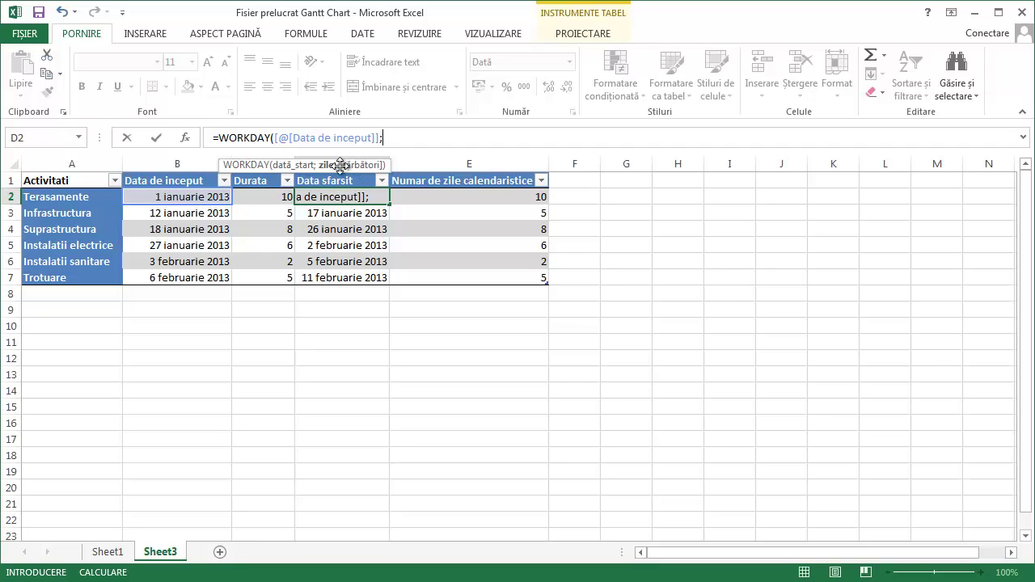
pyautogui.click(264, 200)
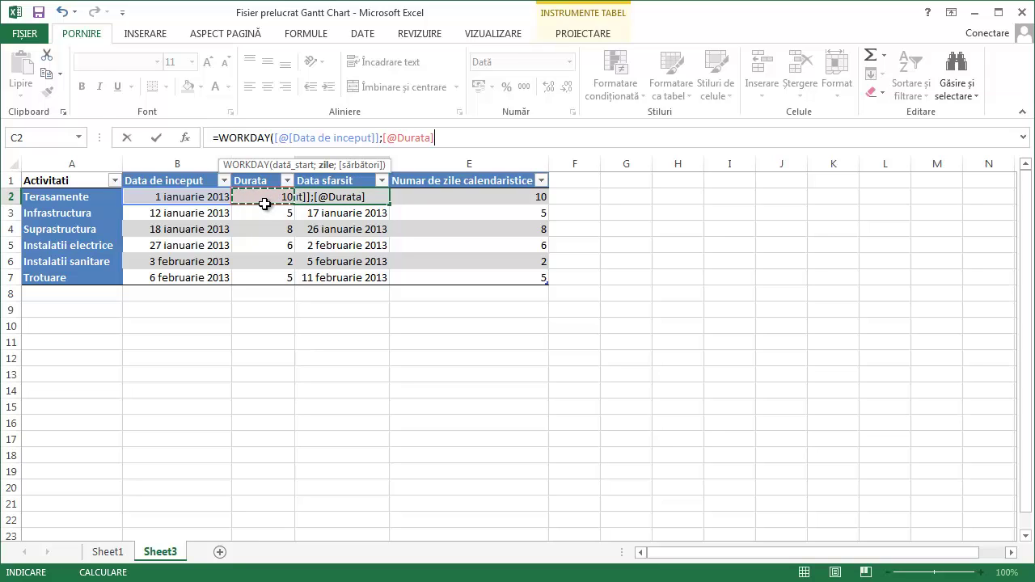
pyautogui.press('Return')
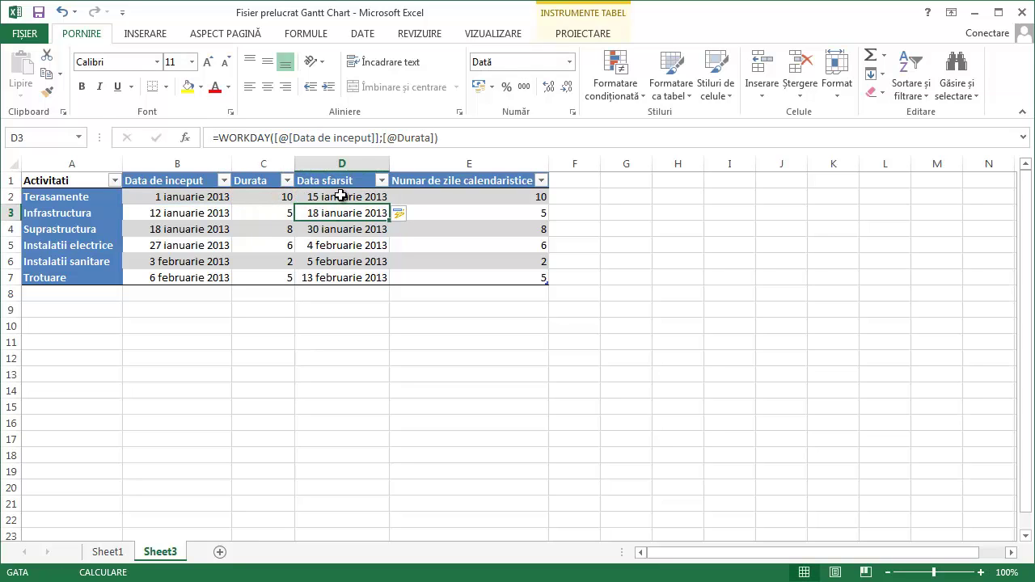
# Step: Review the end dates in column D and the calendar-day formulas in E2 and E3
pyautogui.click(335, 224)
pyautogui.click(331, 248)
pyautogui.click(334, 277)
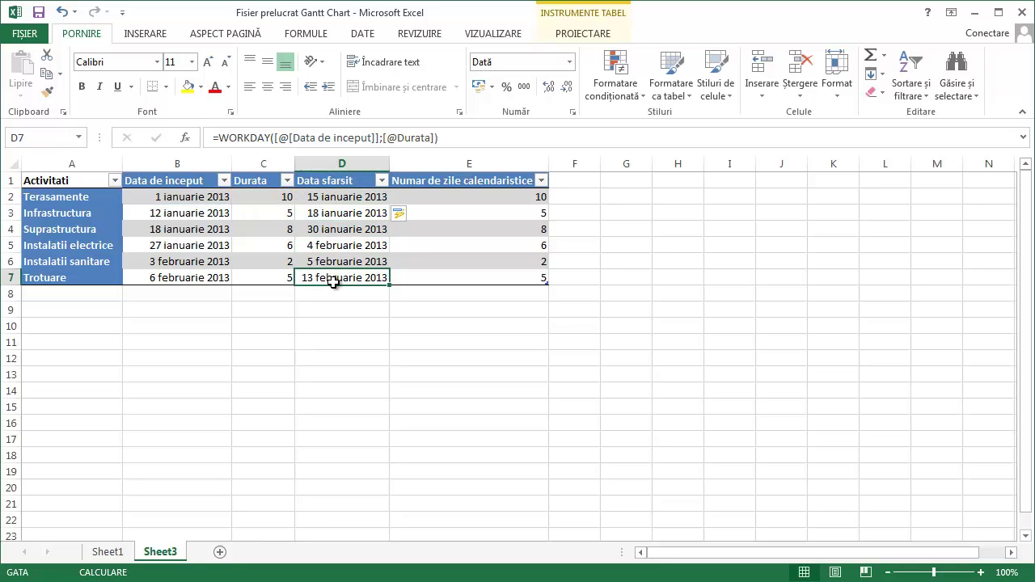
pyautogui.click(350, 228)
pyautogui.click(345, 202)
pyautogui.click(496, 204)
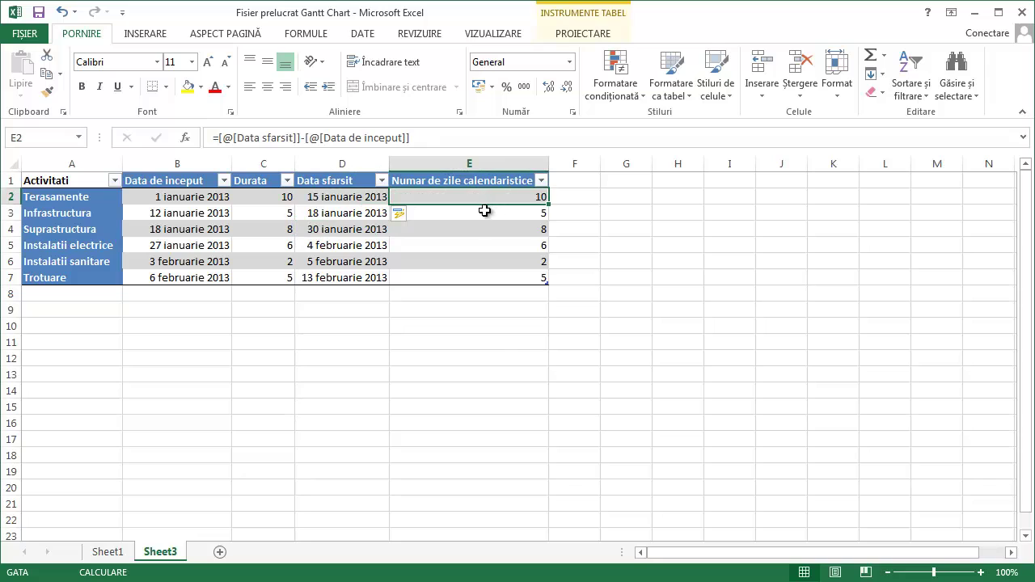
pyautogui.click(458, 275)
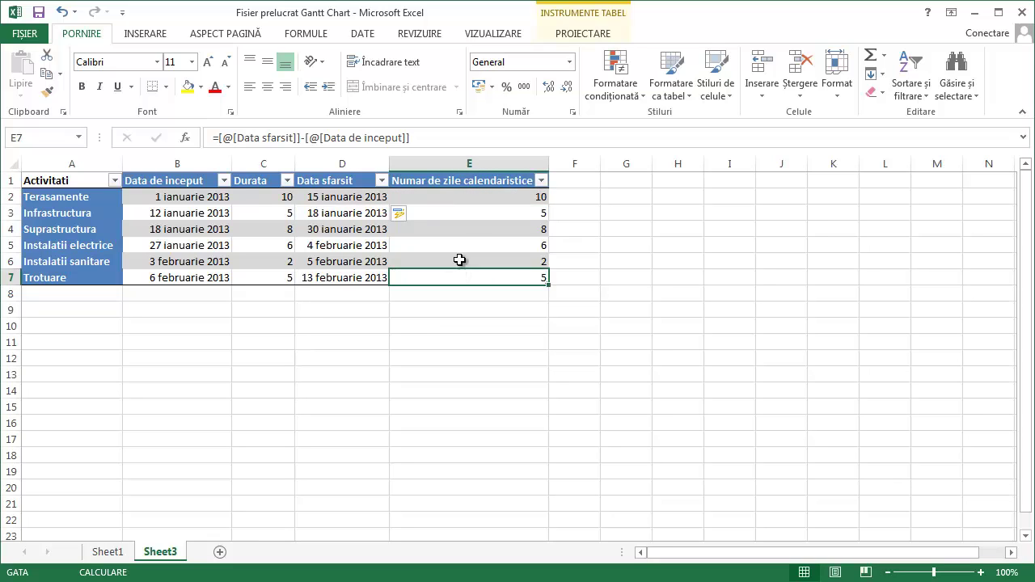
pyautogui.click(463, 229)
pyautogui.click(459, 201)
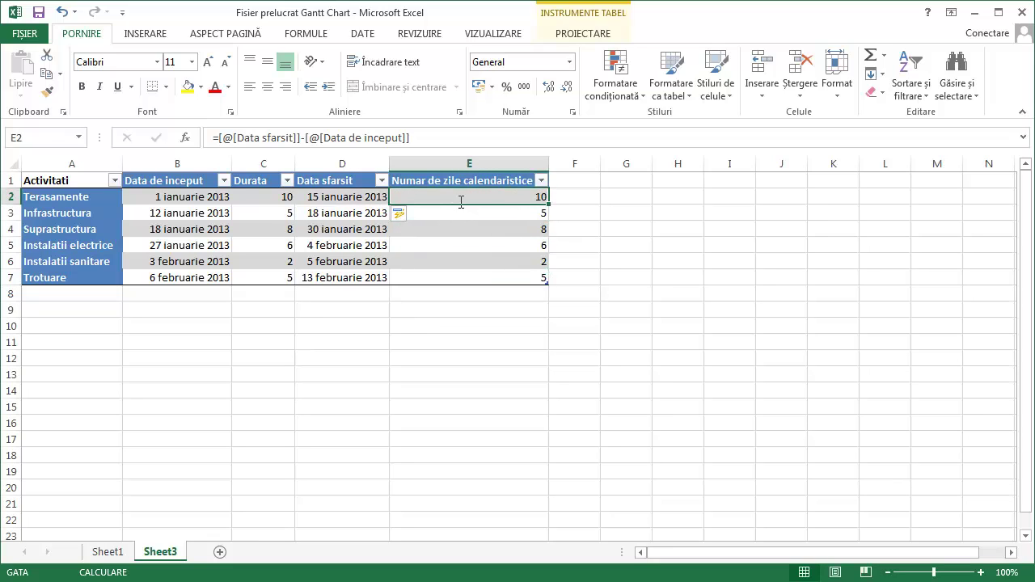
pyautogui.doubleClick(461, 201)
pyautogui.click(469, 215)
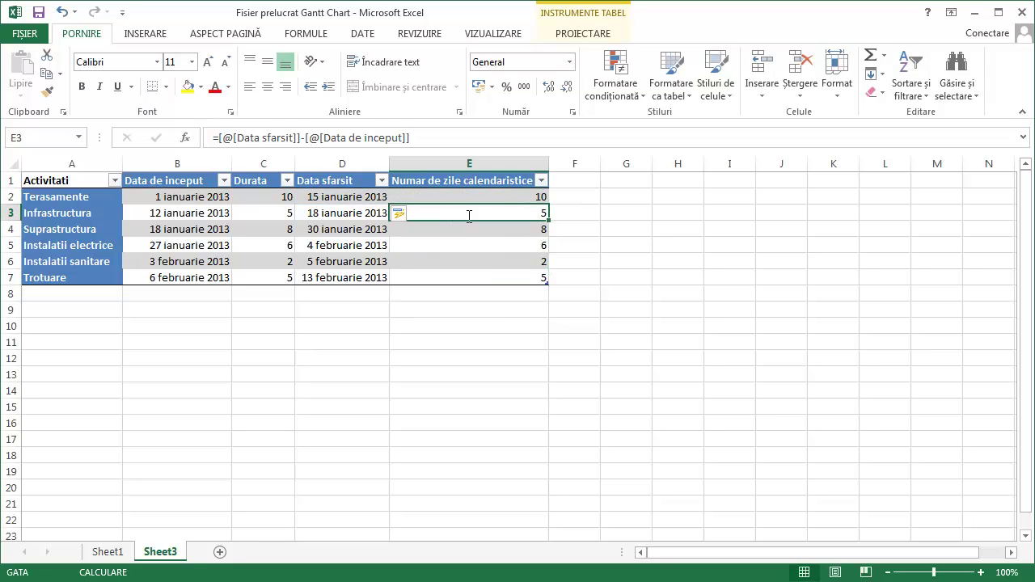
pyautogui.doubleClick(468, 215)
pyautogui.press('Escape')
# Step: Try a Terasamente duration of 40 in C2, then set it to 7
pyautogui.click(271, 202)
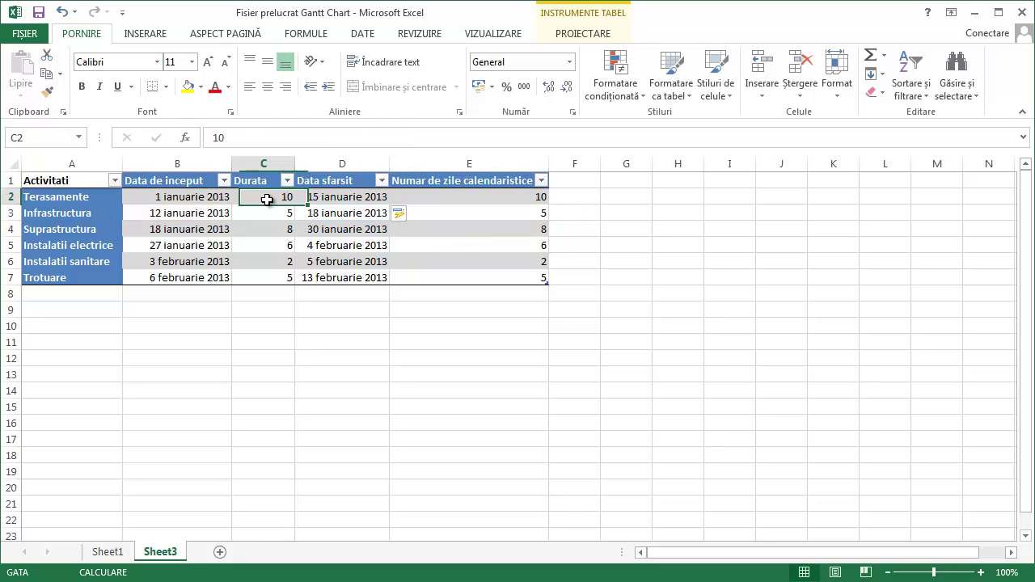
pyautogui.write('40')
pyautogui.press('Return')
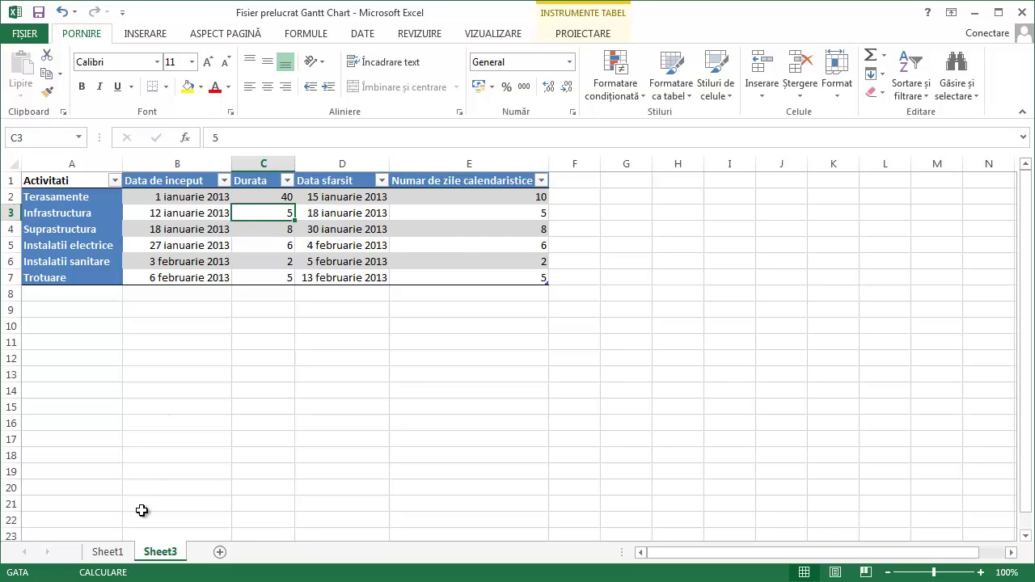
pyautogui.click(101, 573)
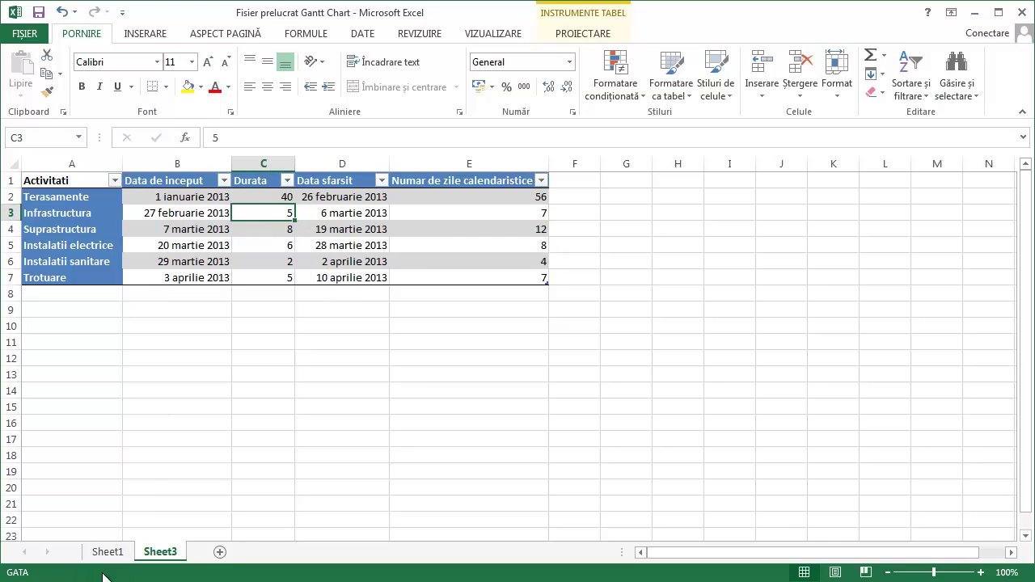
pyautogui.click(273, 200)
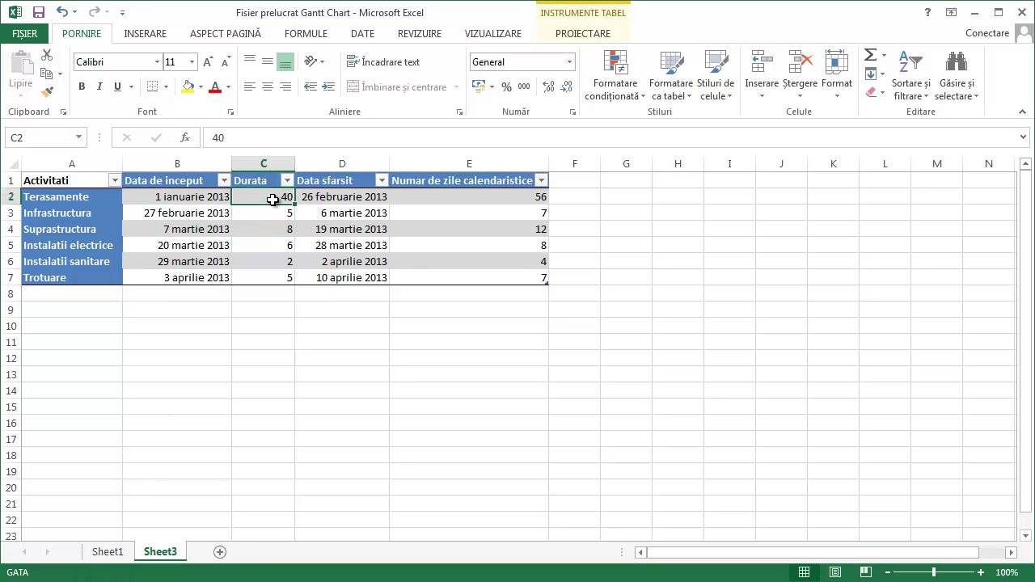
pyautogui.write('7')
pyautogui.press('Return')
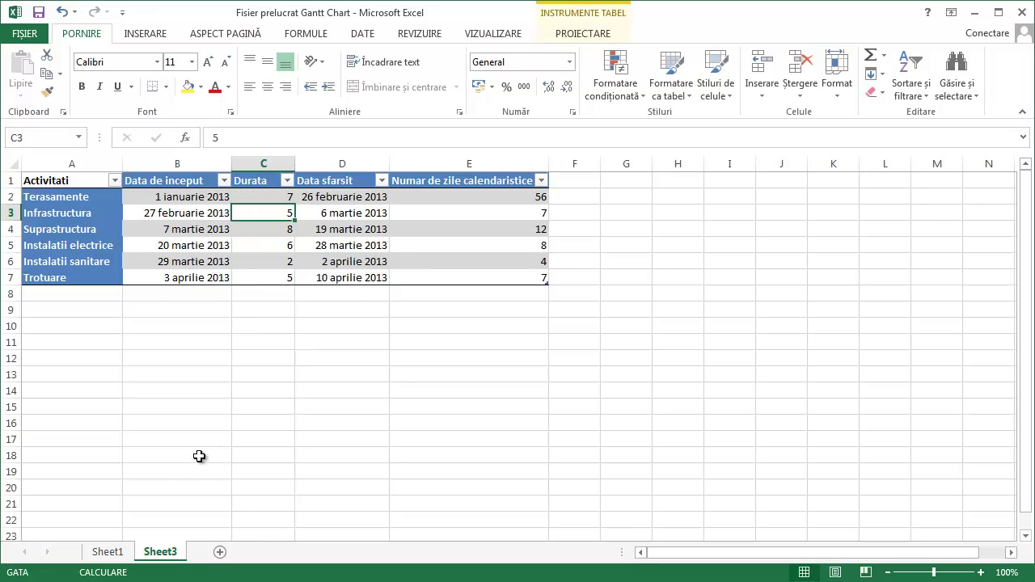
pyautogui.click(104, 574)
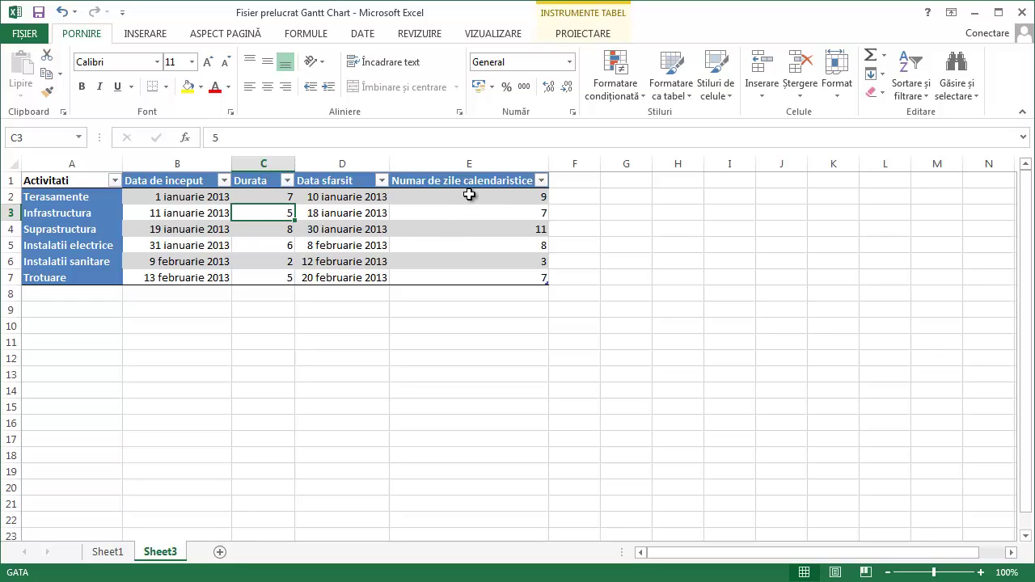
# Step: Check the Terasamente duration and the recalculated calendar-day formulas in column E
pyautogui.click(253, 196)
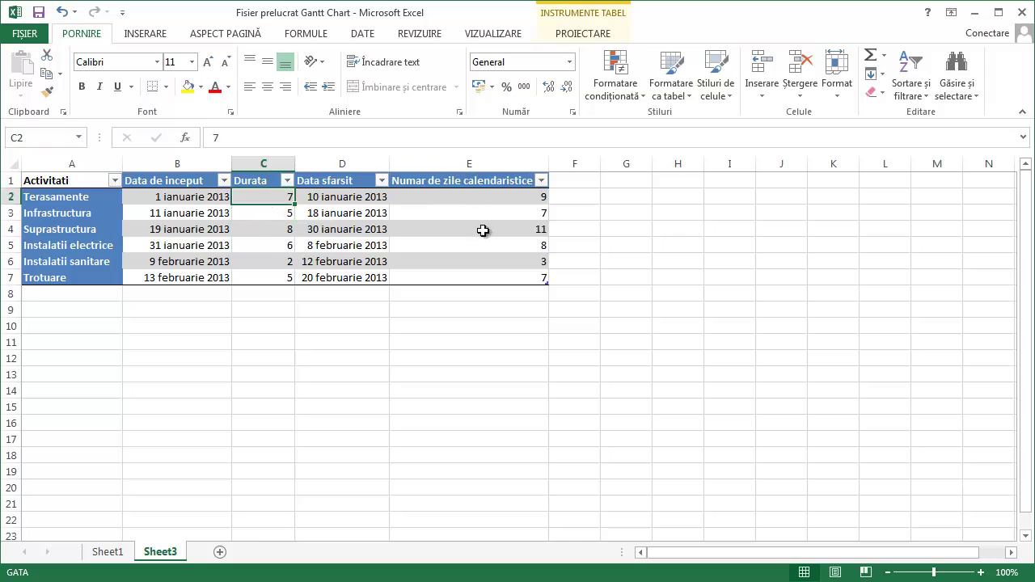
pyautogui.click(451, 278)
pyautogui.click(470, 230)
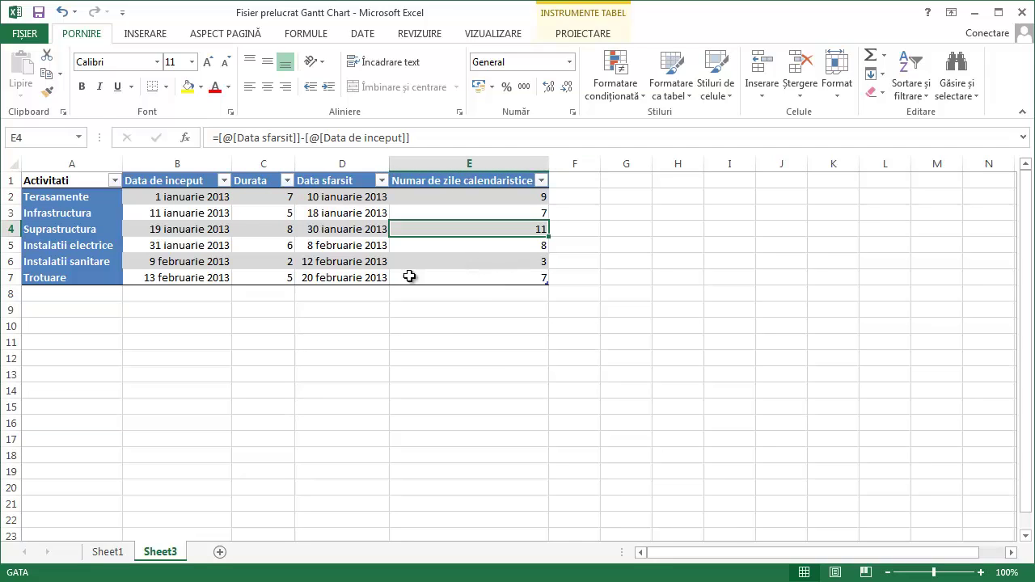
pyautogui.click(226, 342)
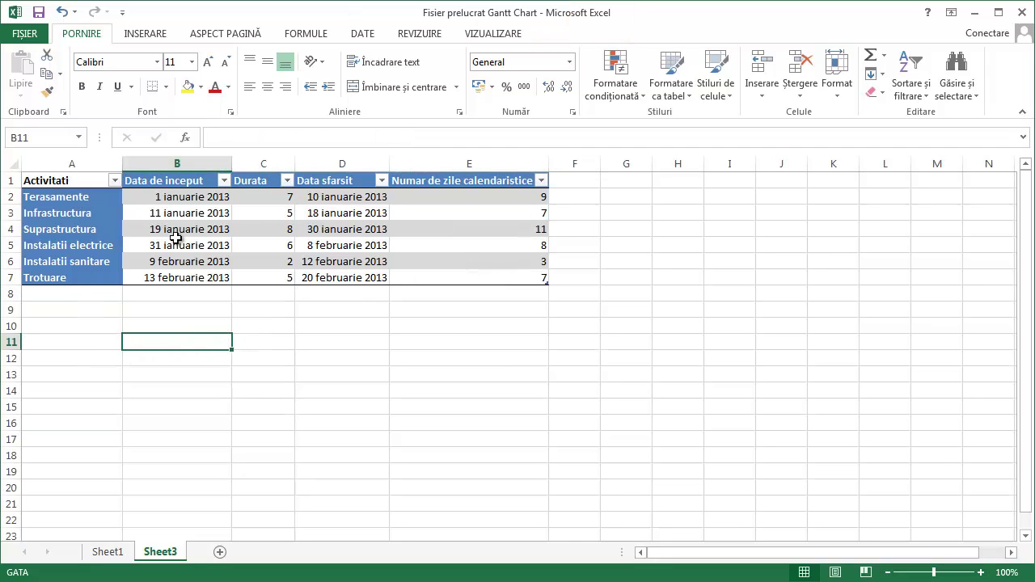
# Step: View the finished table on Sheet1, then return to the Sheet3 activity table
pyautogui.click(129, 551)
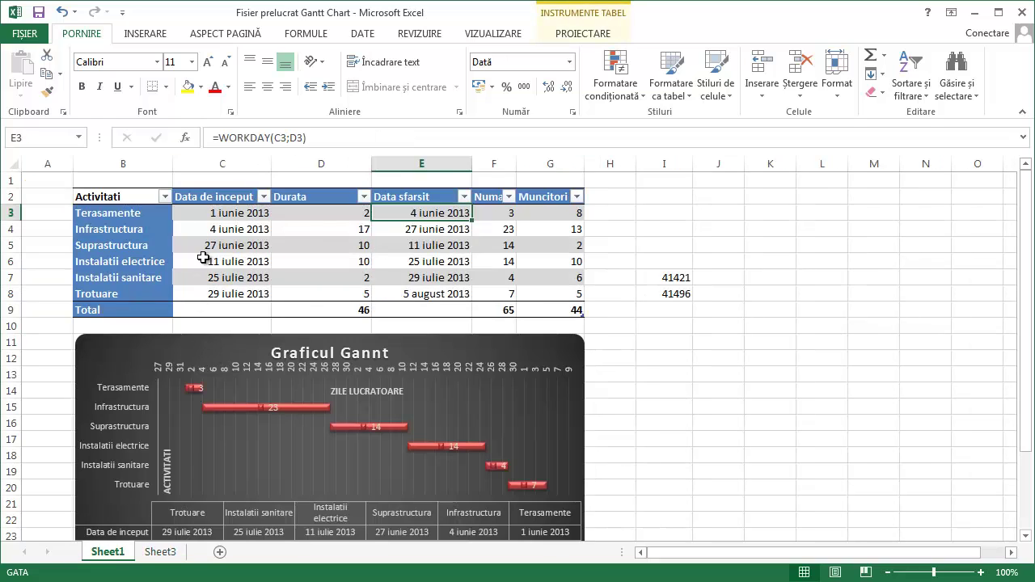
pyautogui.hotkey('ctrl', 'a')
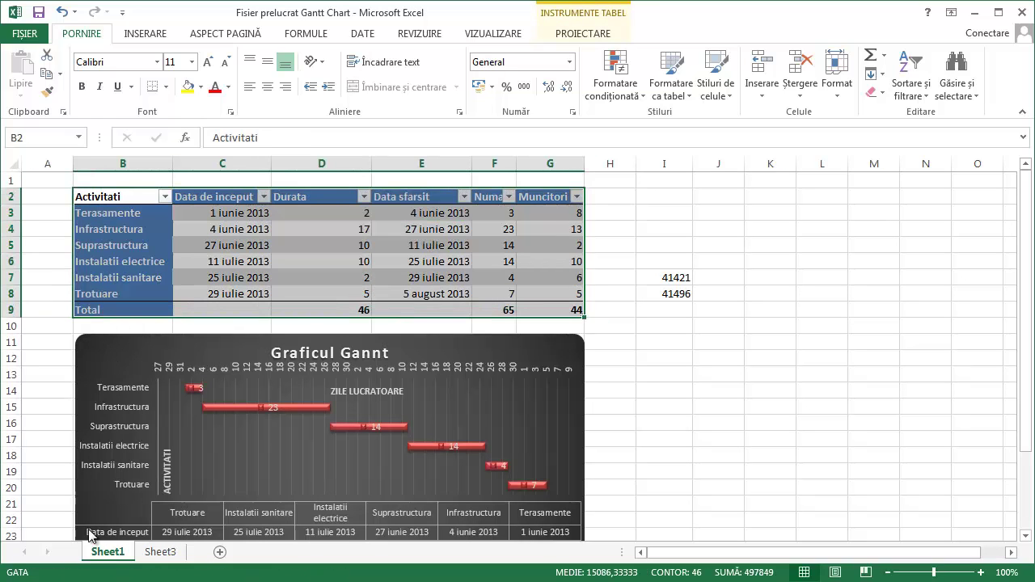
pyautogui.click(143, 553)
pyautogui.click(248, 275)
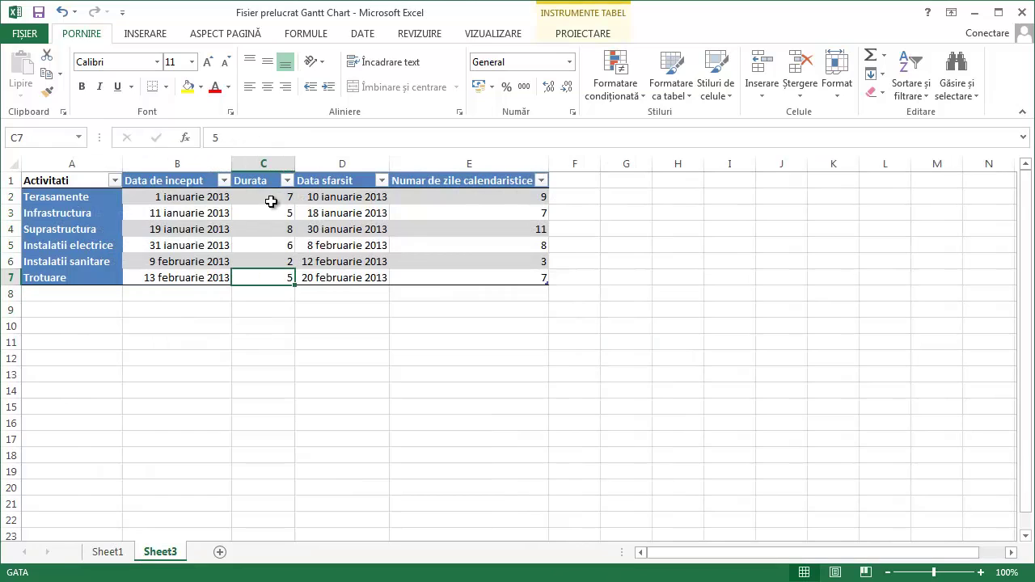
# Step: Add a Total row to the table, summing the calendar-day and Durata columns
pyautogui.click(577, 34)
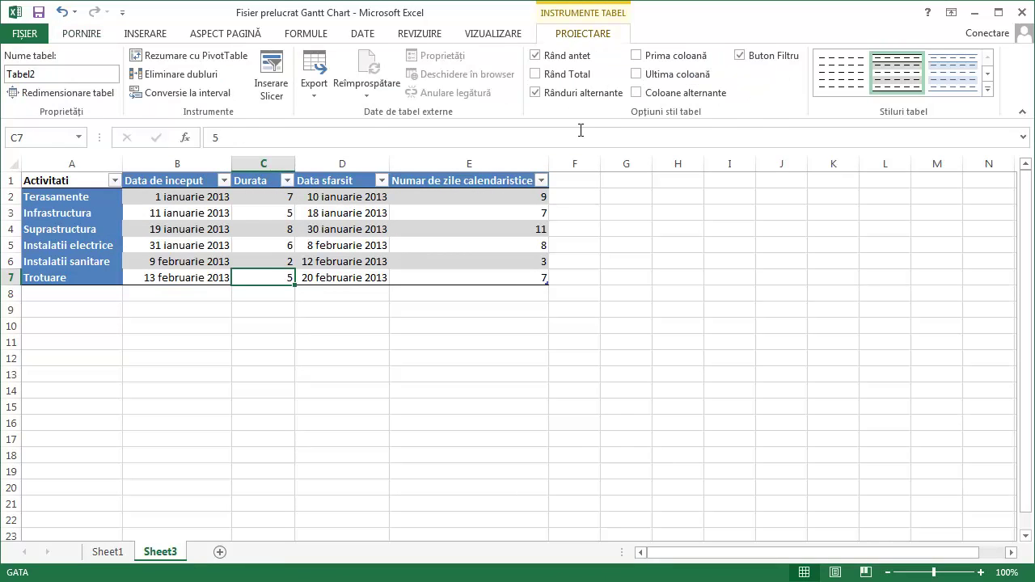
pyautogui.click(565, 74)
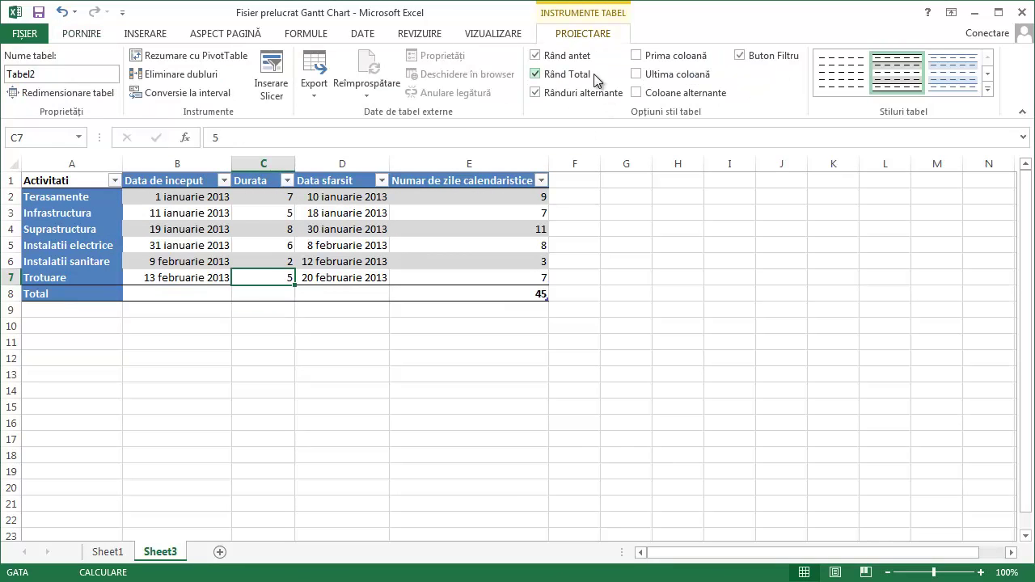
pyautogui.click(518, 294)
pyautogui.click(555, 295)
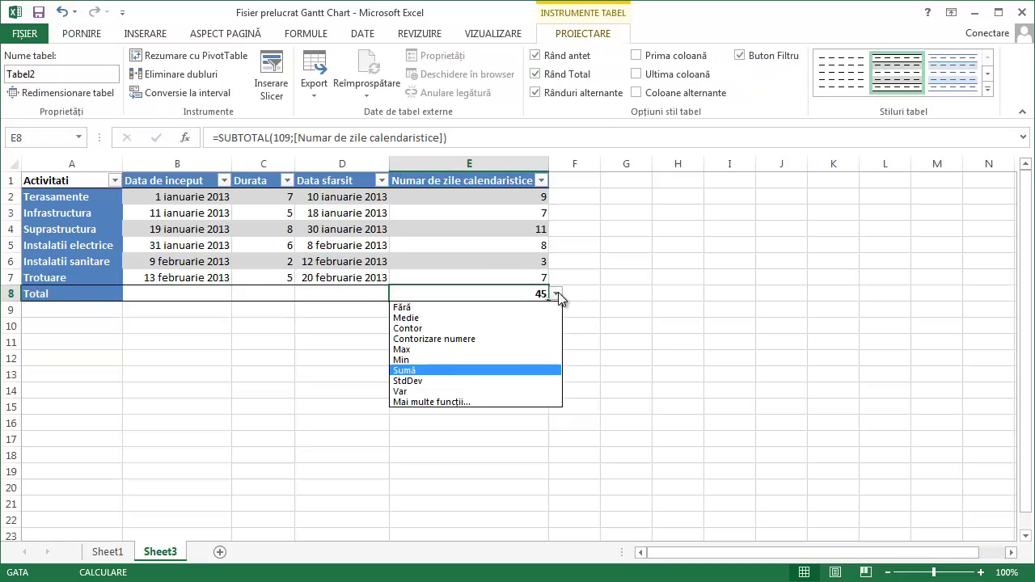
pyautogui.click(439, 369)
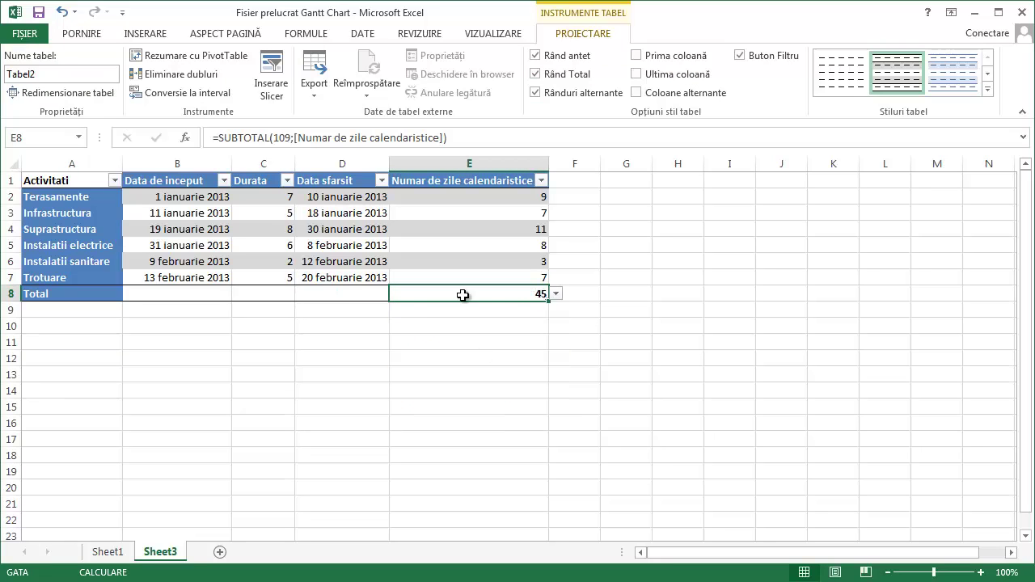
pyautogui.click(272, 298)
pyautogui.click(302, 294)
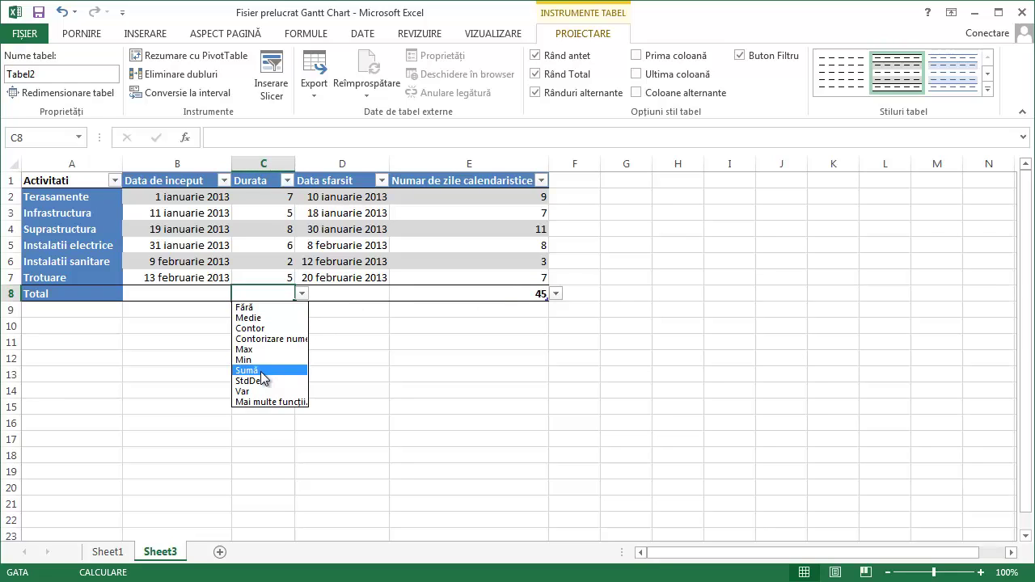
pyautogui.click(266, 370)
# Step: Make the Total row show the earliest start date and the latest end date (Max)
pyautogui.click(194, 294)
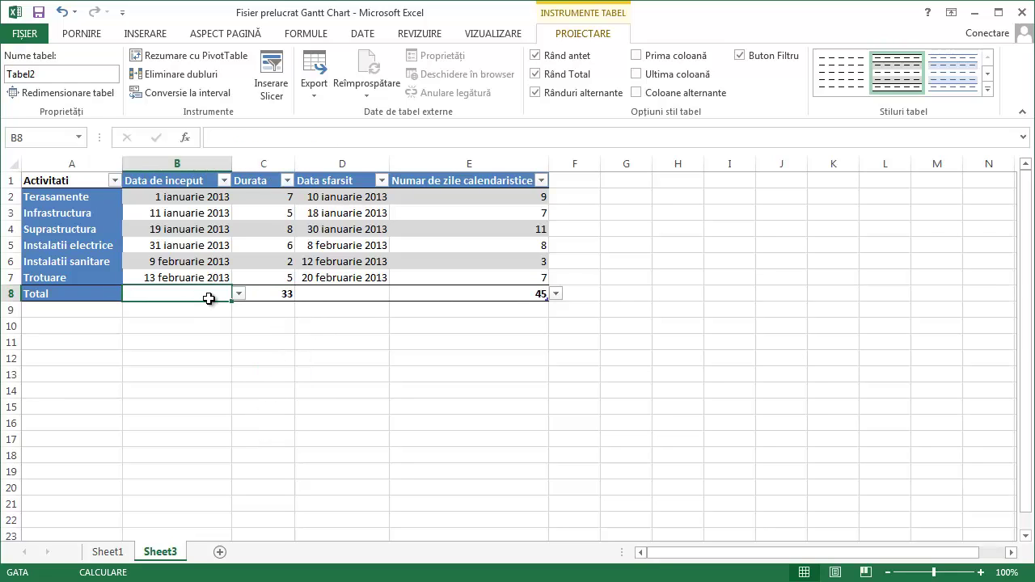
pyautogui.click(238, 294)
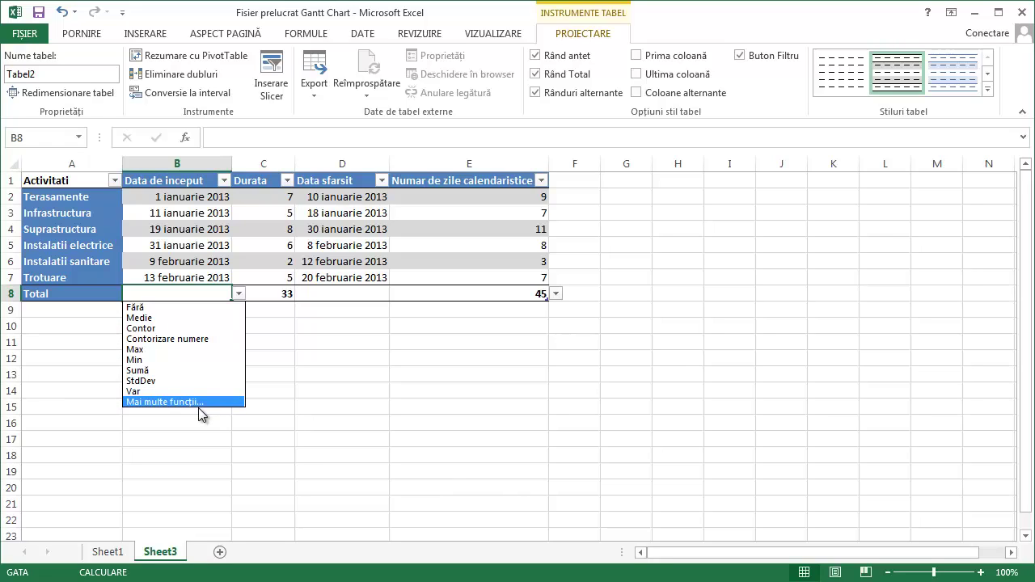
pyautogui.click(189, 360)
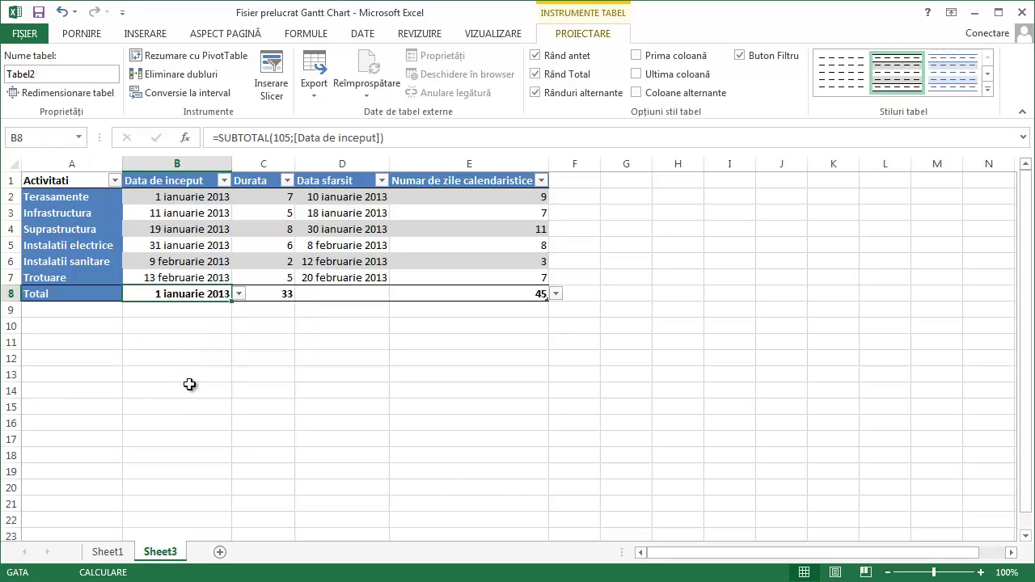
pyautogui.click(378, 293)
pyautogui.click(394, 293)
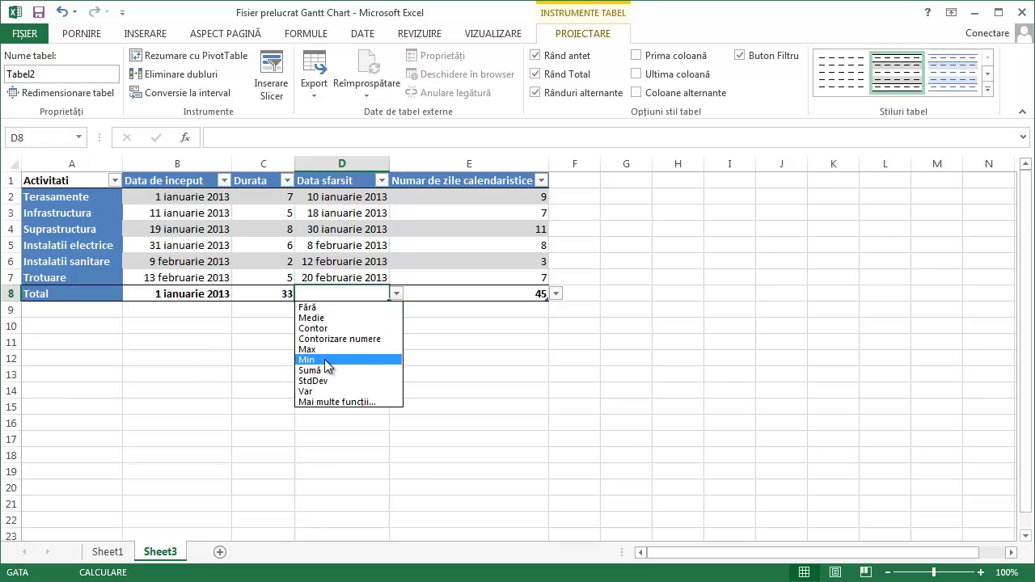
pyautogui.click(323, 349)
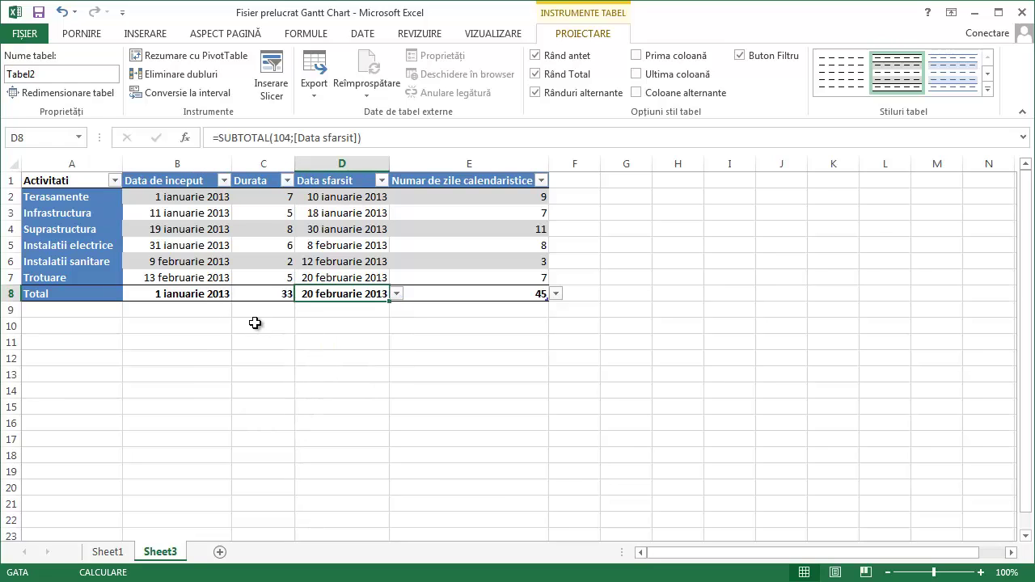
# Step: Check the start-date, end-date and calendar-days total formulas
pyautogui.click(174, 296)
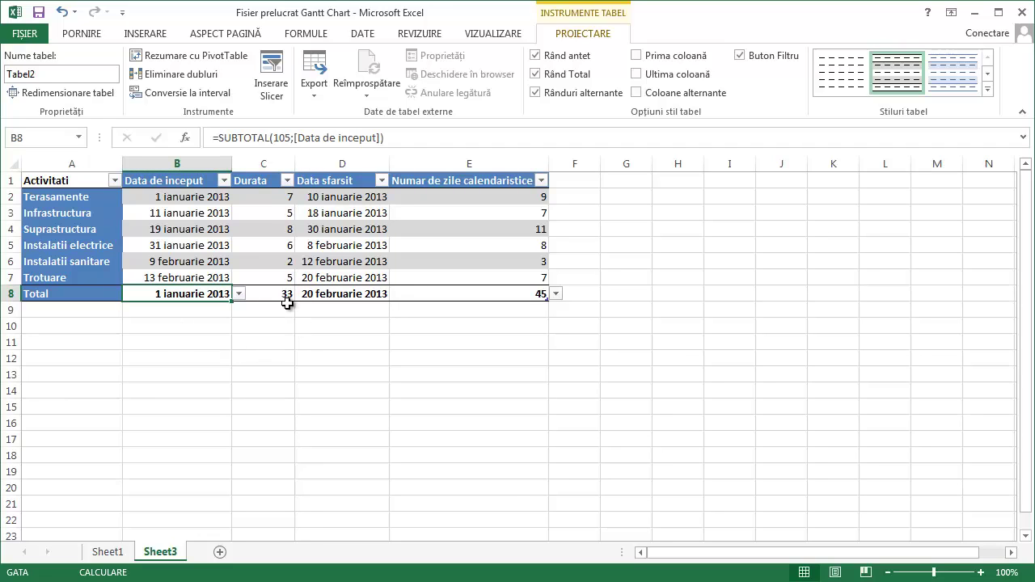
pyautogui.click(342, 296)
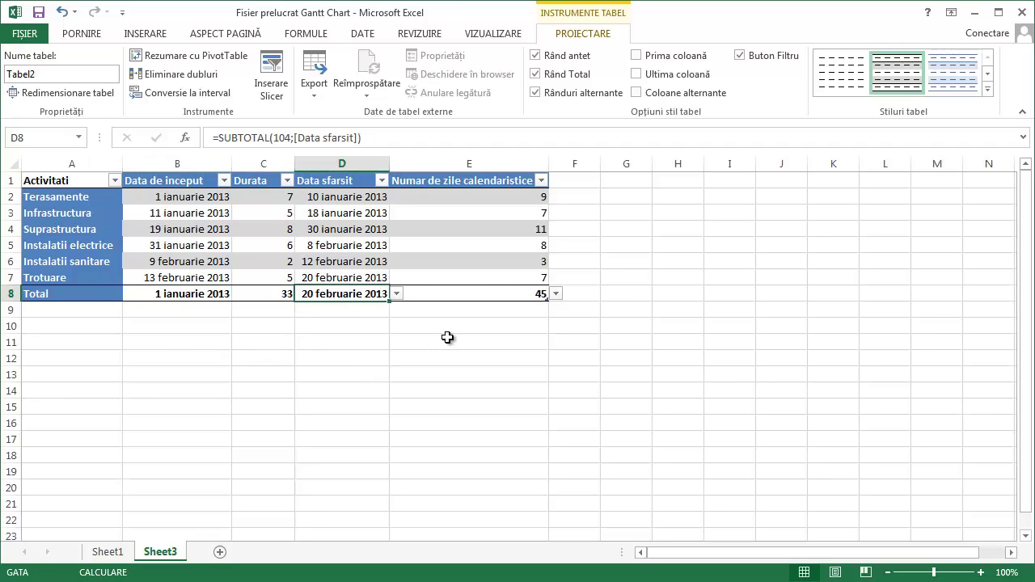
pyautogui.click(547, 358)
pyautogui.click(490, 297)
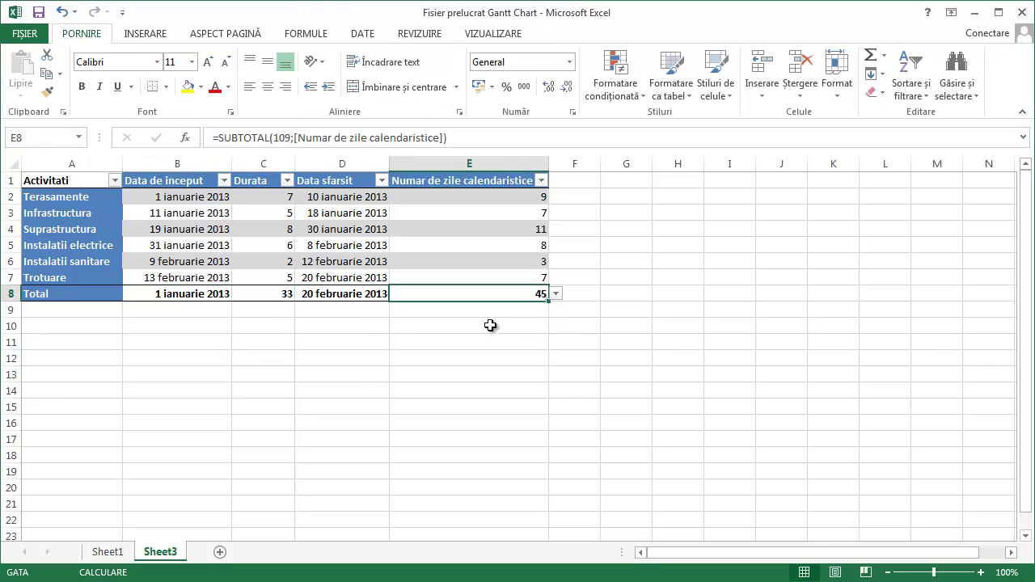
pyautogui.click(491, 361)
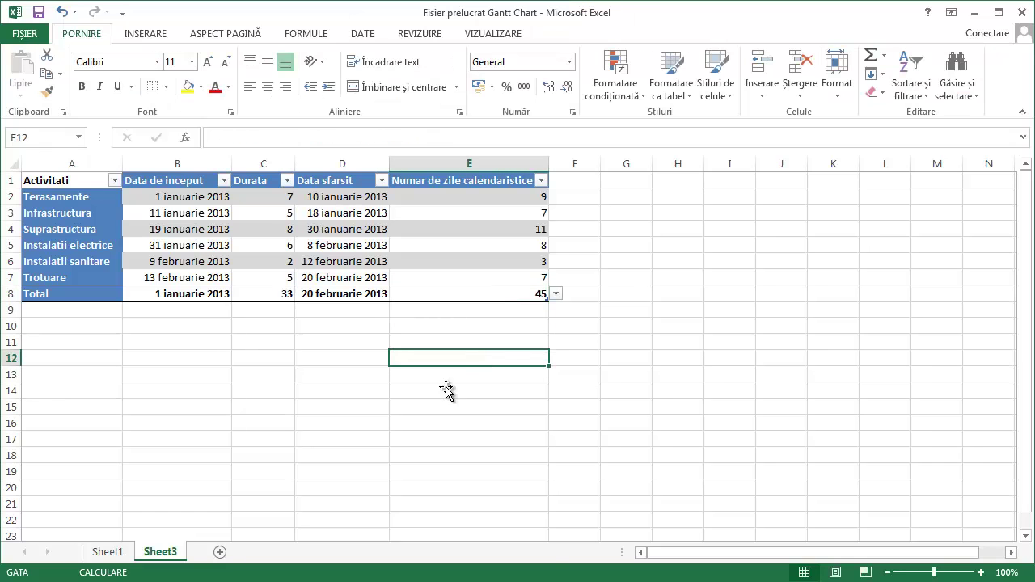
pyautogui.click(166, 373)
pyautogui.click(105, 551)
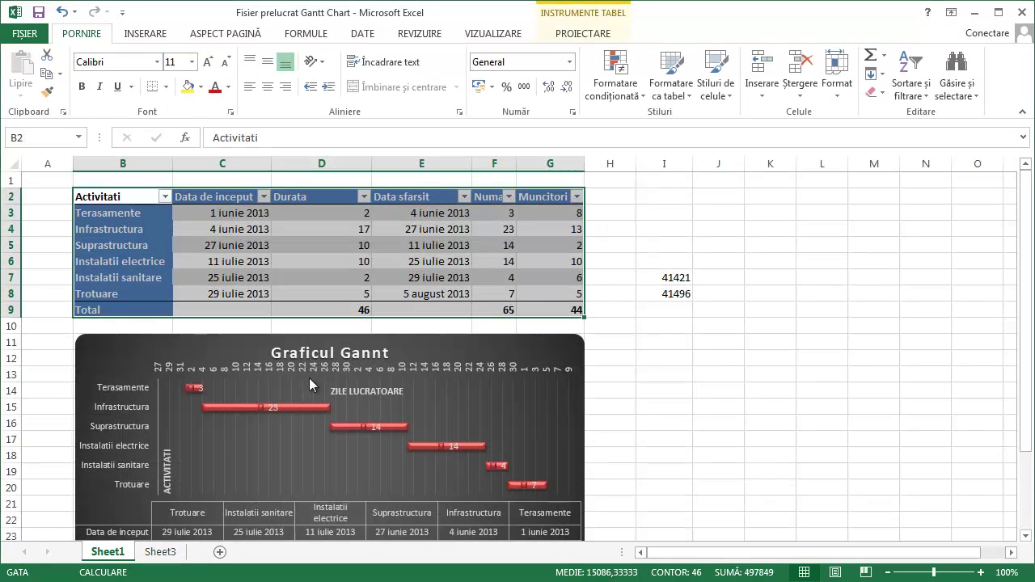
pyautogui.scroll(-1, 470, 383)
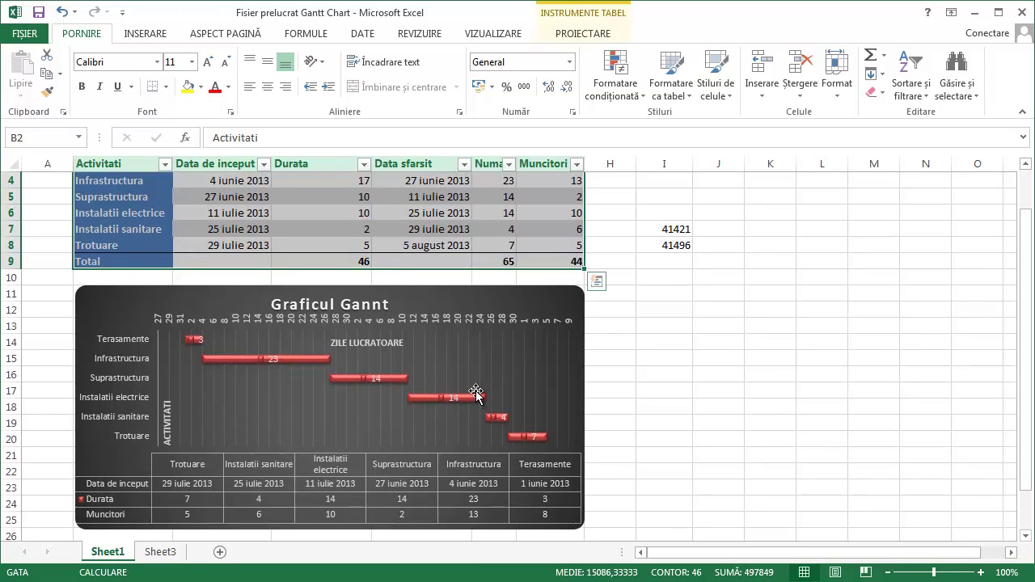
pyautogui.click(160, 551)
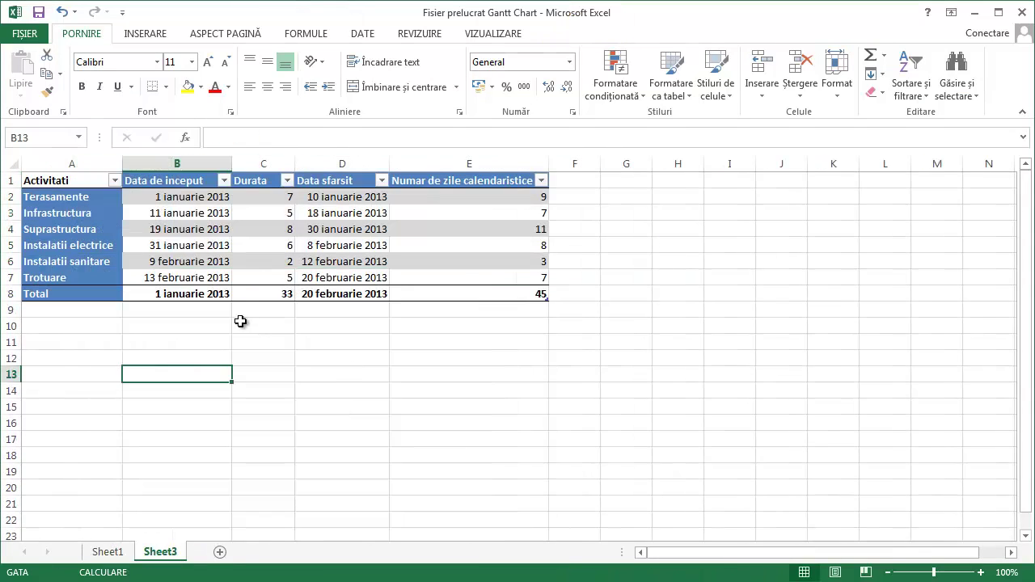
pyautogui.click(219, 327)
pyautogui.click(109, 372)
# Step: Insert an empty Bară stratificată chart and drag it to the right of the table
pyautogui.click(102, 325)
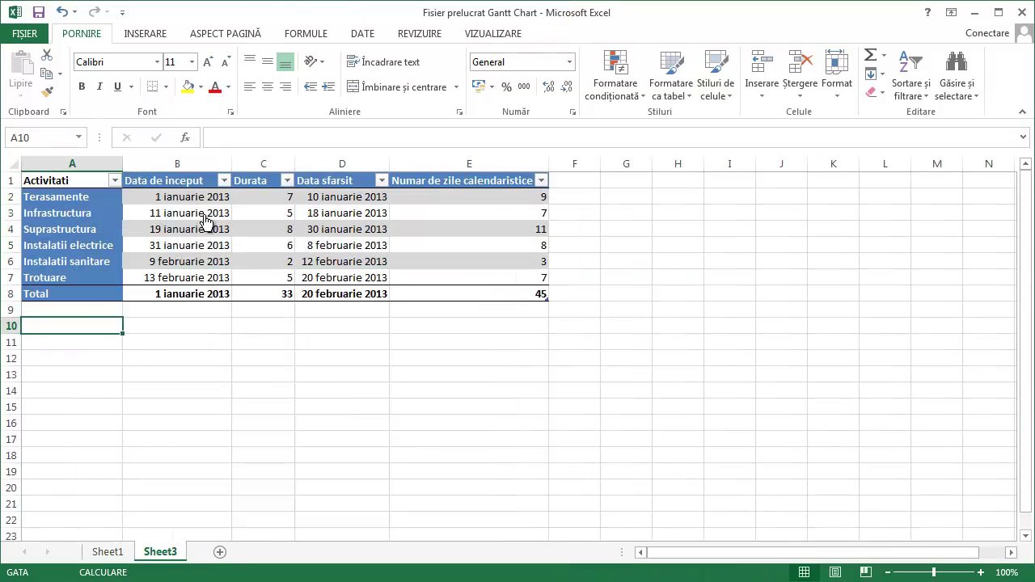
pyautogui.click(139, 37)
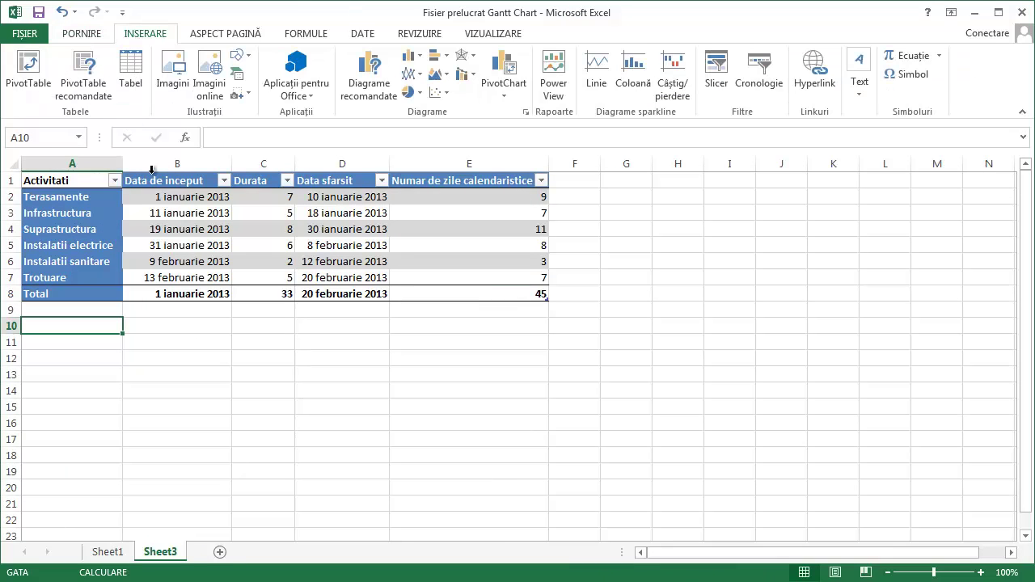
pyautogui.click(370, 98)
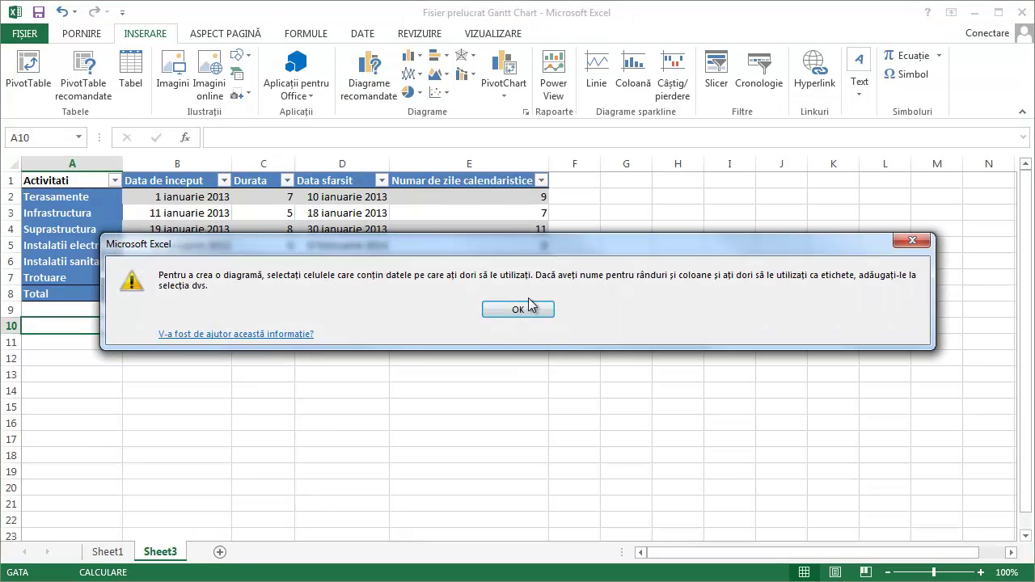
pyautogui.click(518, 314)
pyautogui.click(412, 55)
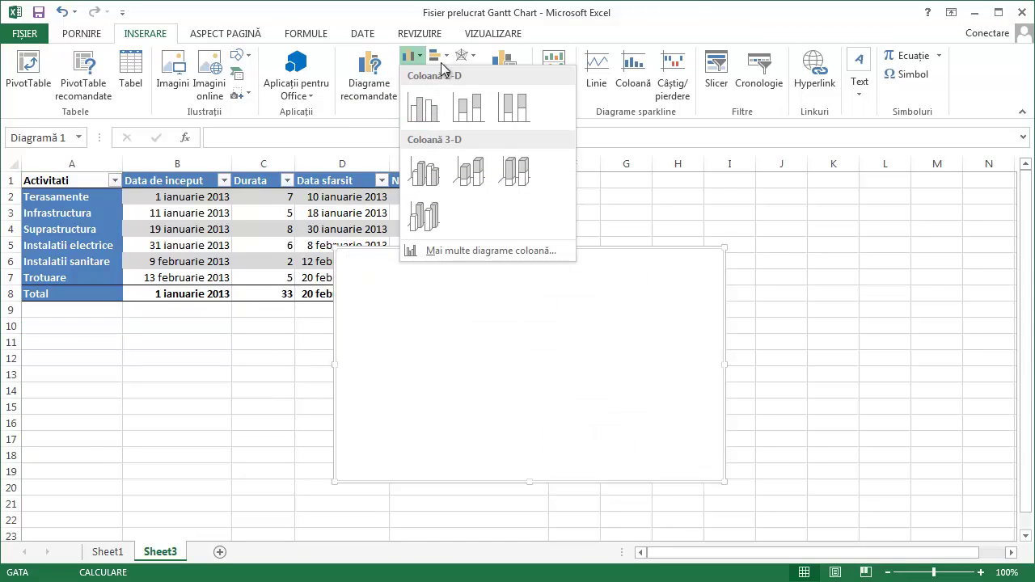
pyautogui.click(443, 56)
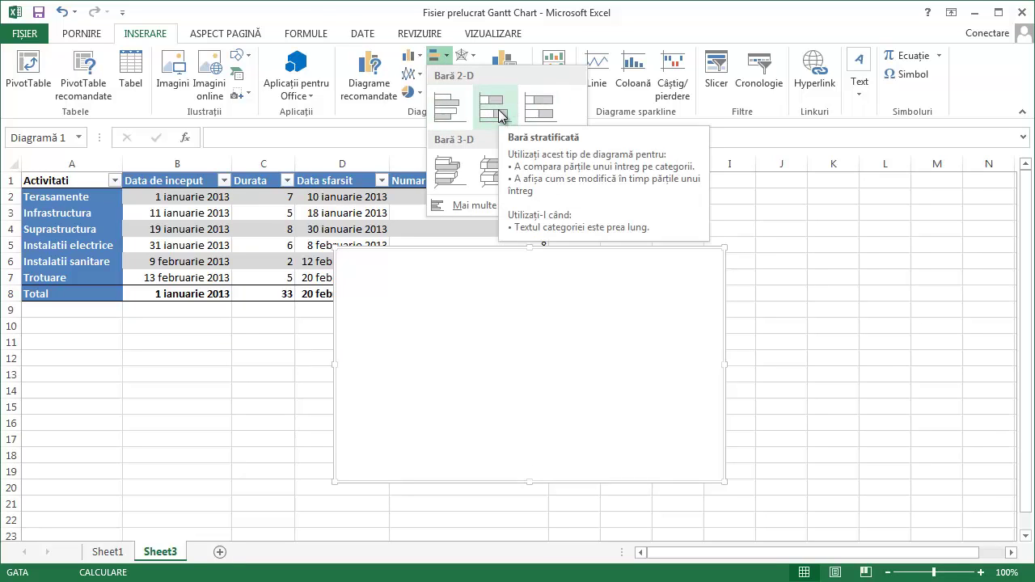
pyautogui.click(498, 115)
pyautogui.moveTo(513, 344)
pyautogui.mouseDown()
pyautogui.moveTo(264, 405)
pyautogui.moveTo(266, 395)
pyautogui.moveTo(751, 275)
pyautogui.mouseUp()
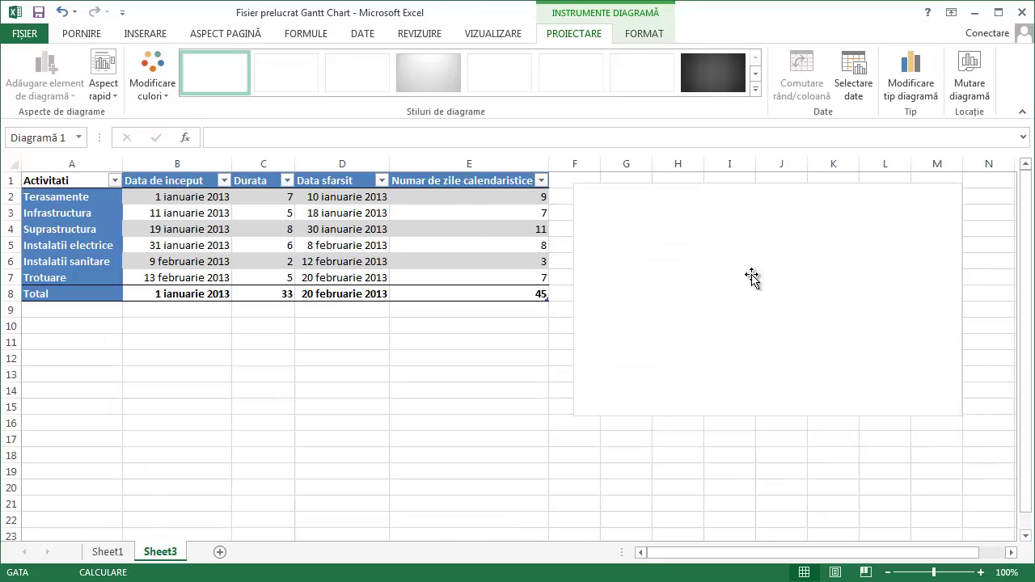
# Step: Apply the dark chart style and bring up the Select Data Source window
pyautogui.click(709, 68)
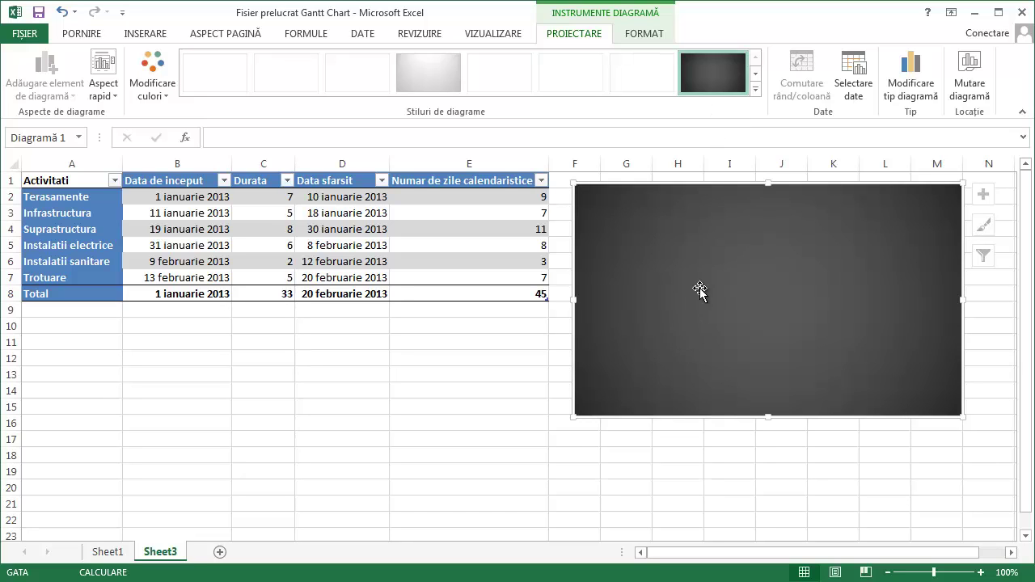
pyautogui.click(855, 89)
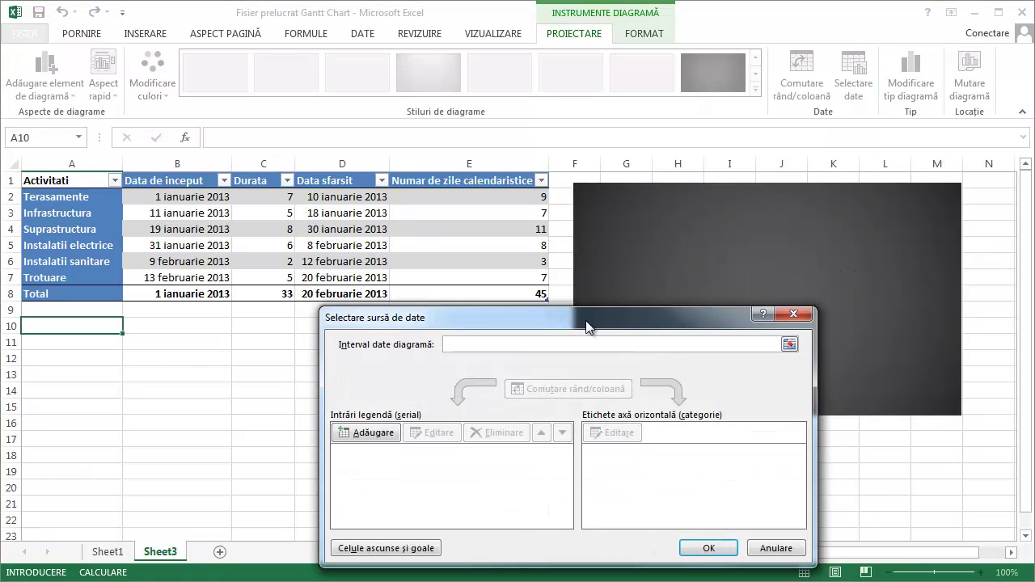
pyautogui.moveTo(771, 266); pyautogui.dragTo(745, 283)
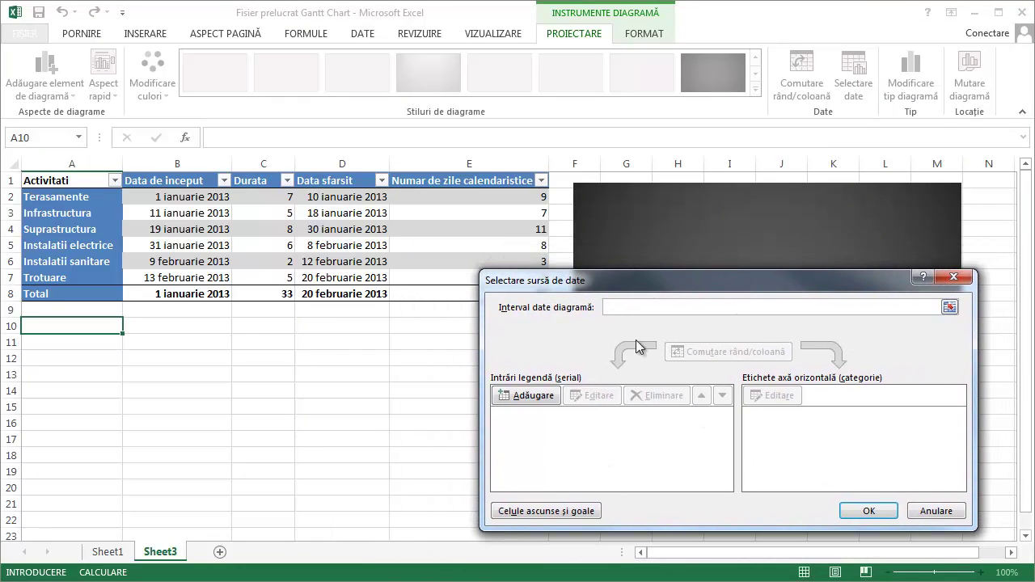
pyautogui.moveTo(666, 280); pyautogui.dragTo(647, 284)
# Step: Add a series named from B1 (Data de inceput) with values =Sheet3!$B$2:$B$7
pyautogui.click(511, 399)
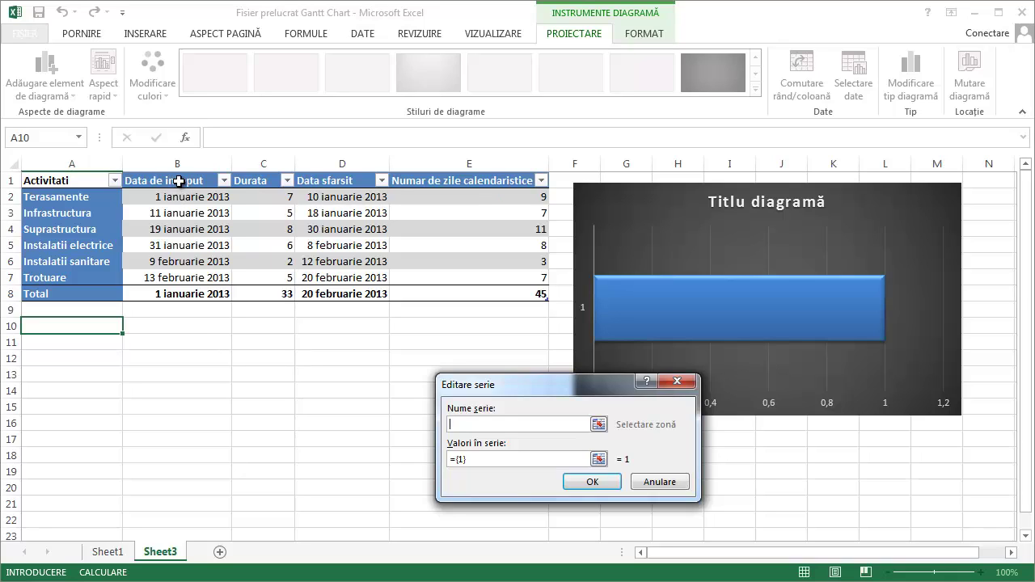
pyautogui.click(178, 181)
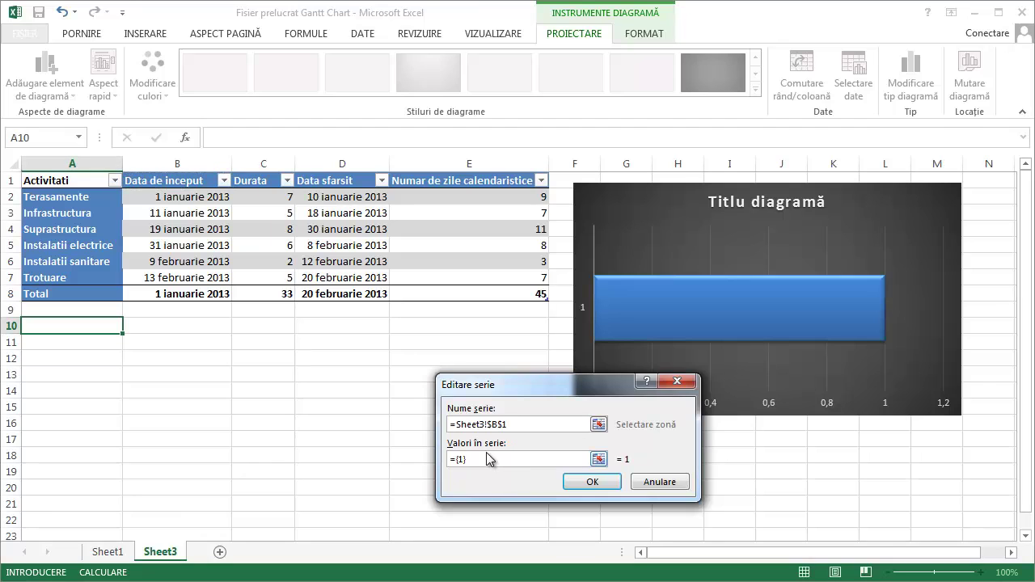
pyautogui.click(450, 460)
pyautogui.moveTo(180, 199); pyautogui.dragTo(201, 280)
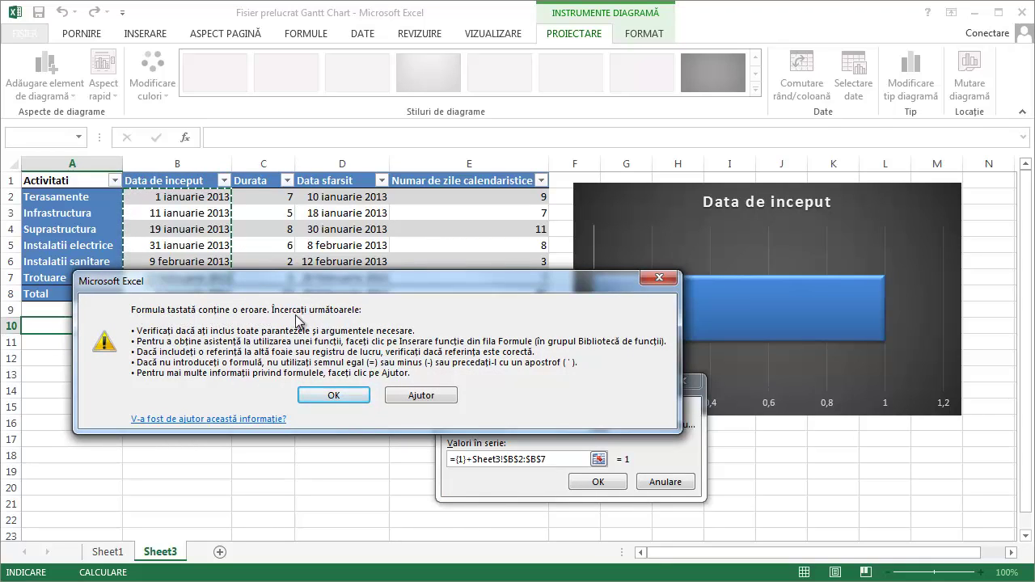
pyautogui.click(348, 395)
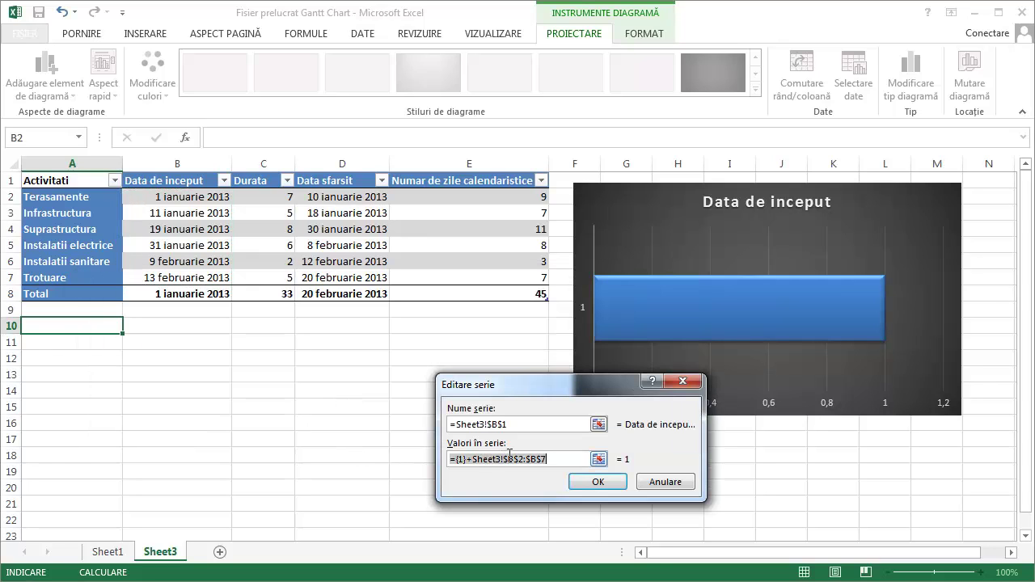
pyautogui.click(461, 458)
pyautogui.press('BackSpace')
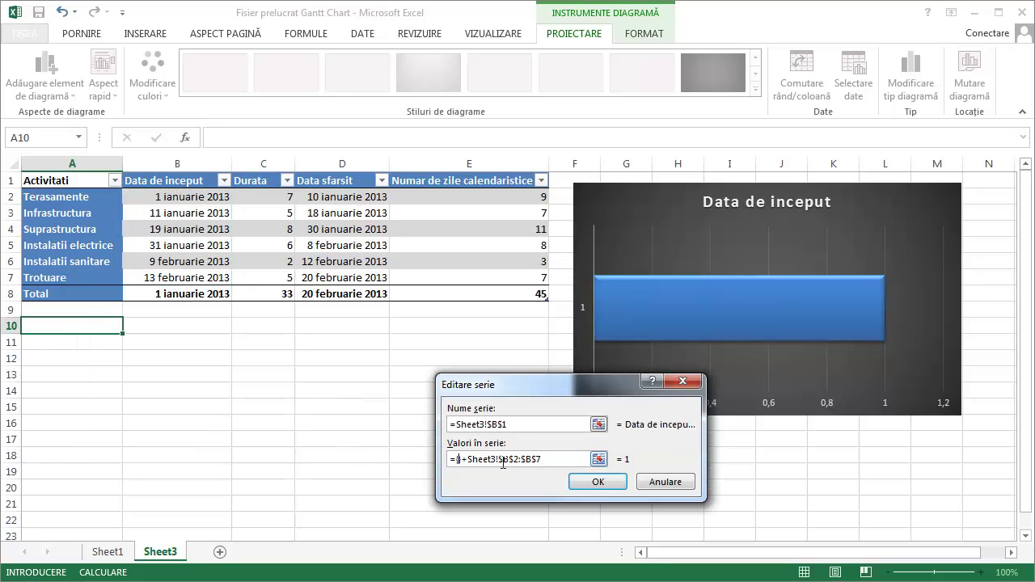
pyautogui.moveTo(539, 463); pyautogui.dragTo(328, 465)
pyautogui.press('BackSpace')
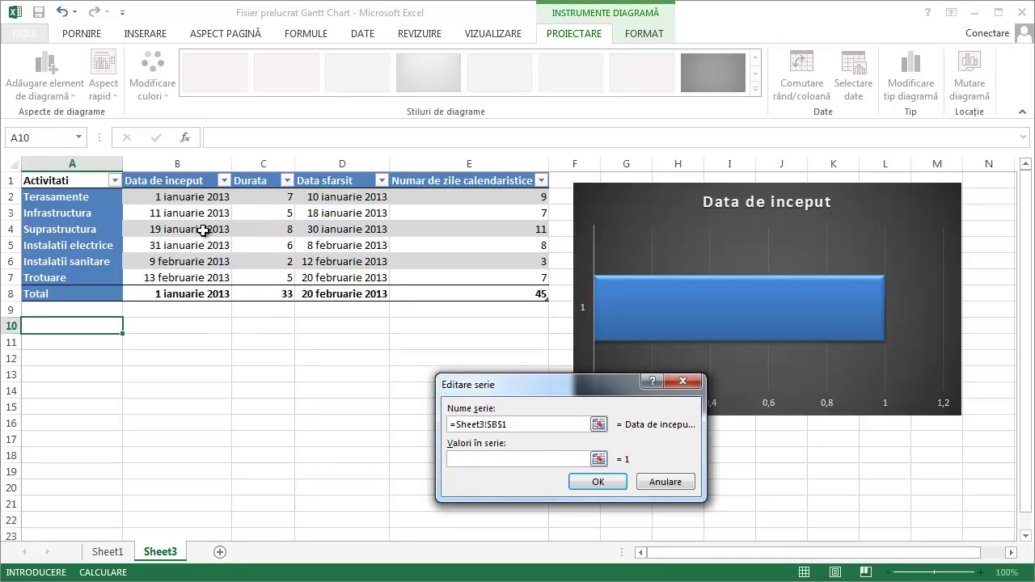
pyautogui.moveTo(189, 196); pyautogui.dragTo(191, 277)
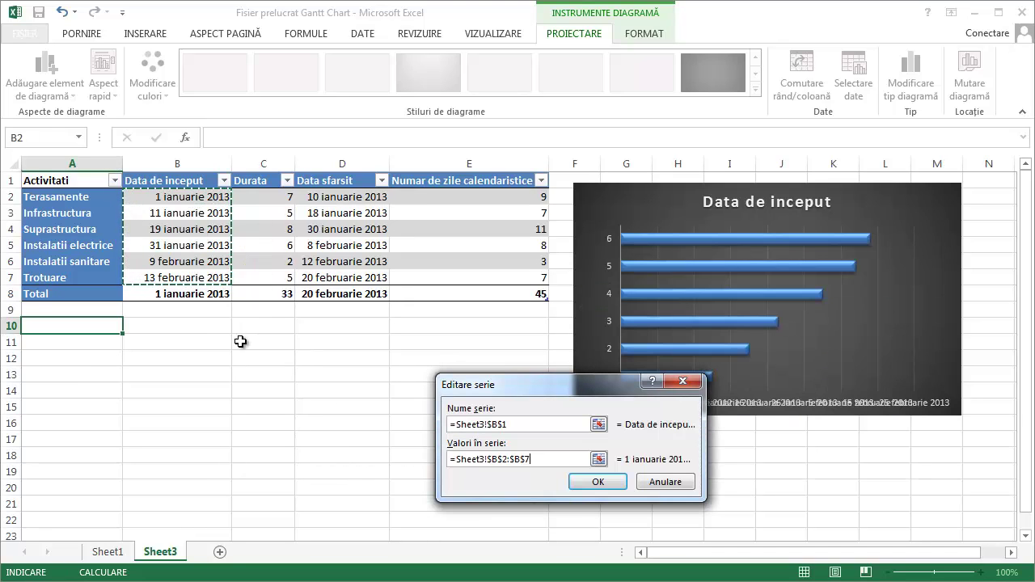
pyautogui.click(597, 481)
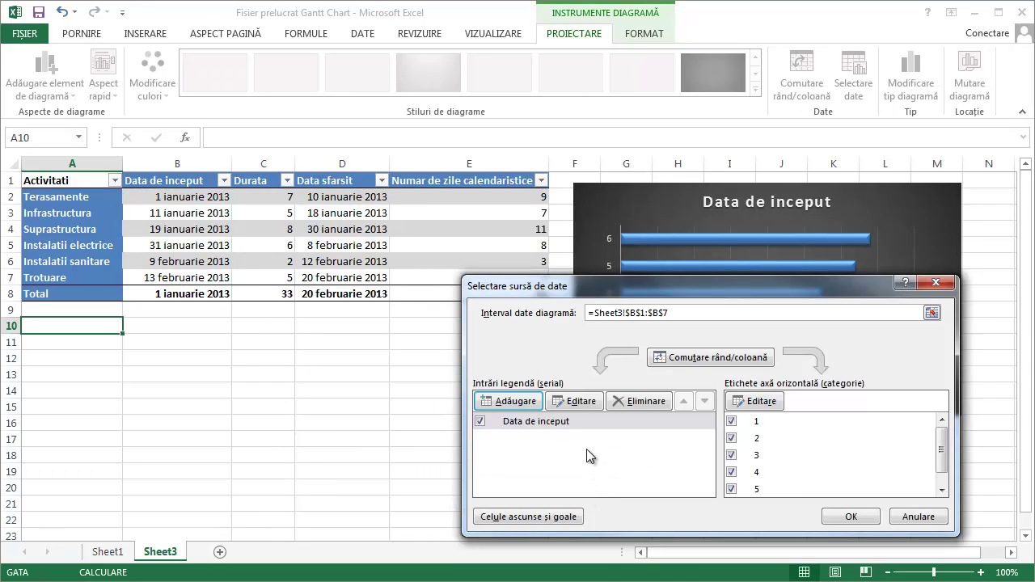
# Step: Add a Durata series named from its header with values =Sheet3!$C$2:$C$7
pyautogui.click(508, 402)
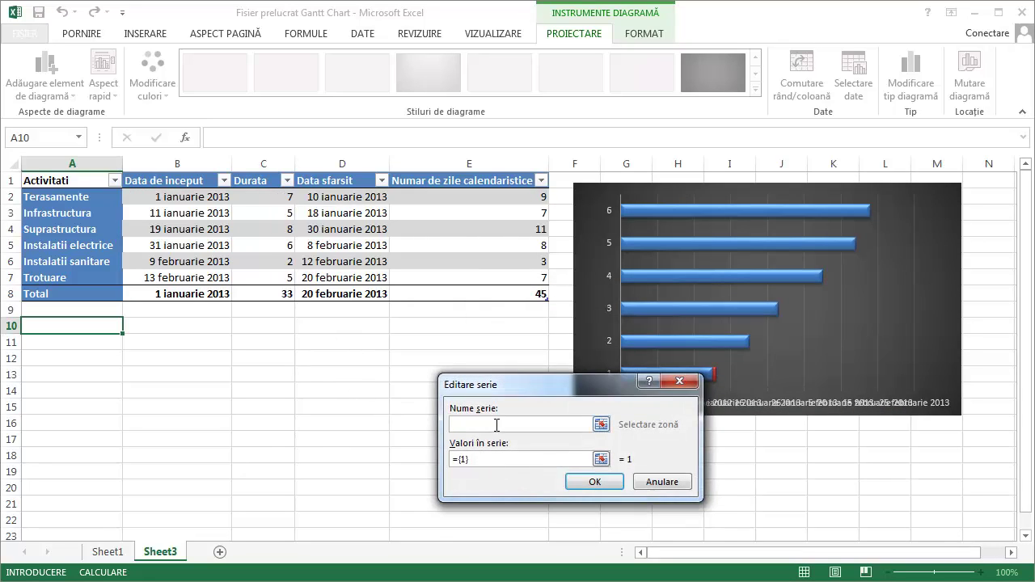
pyautogui.click(254, 181)
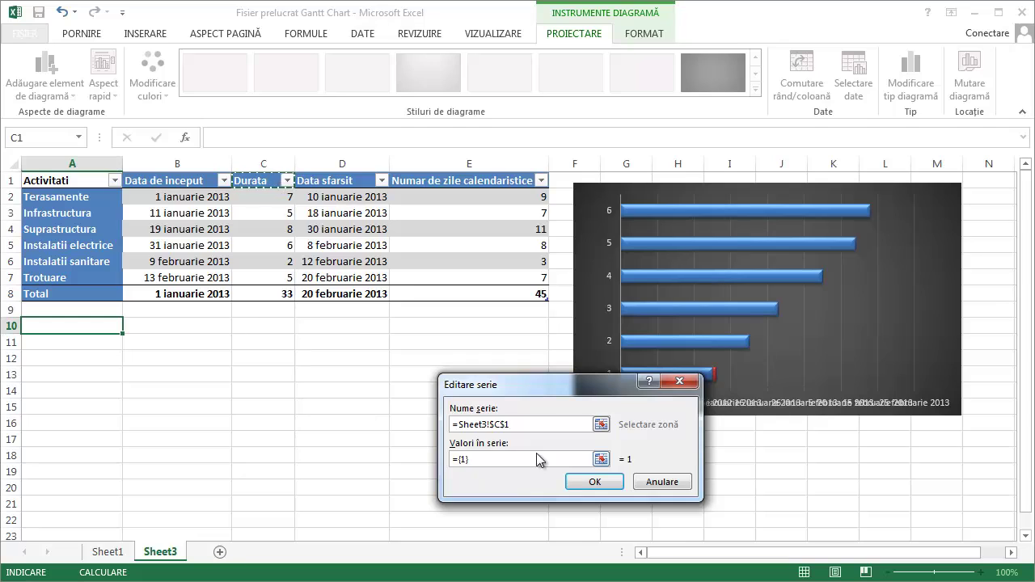
pyautogui.click(490, 459)
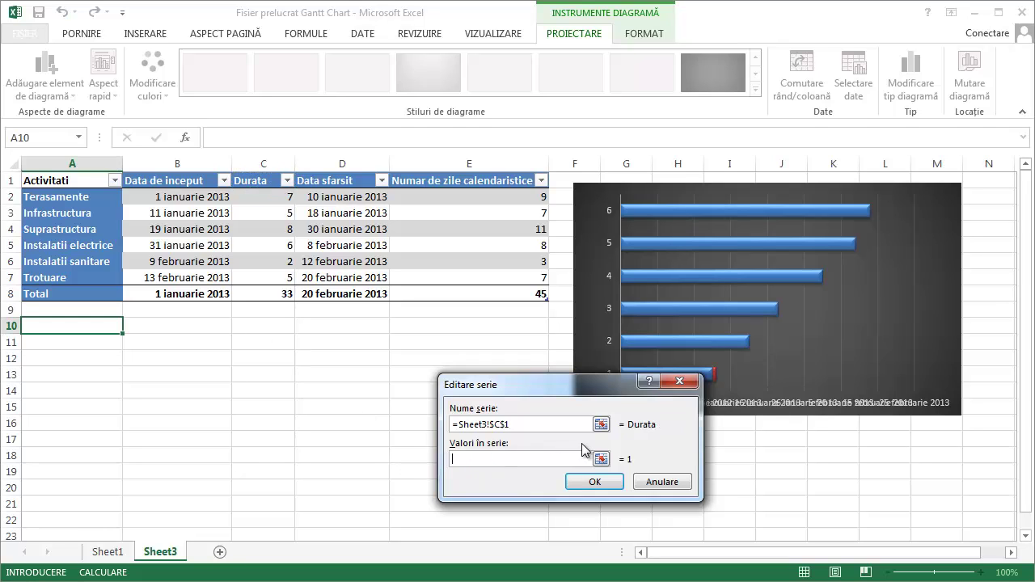
pyautogui.moveTo(265, 198); pyautogui.dragTo(265, 285)
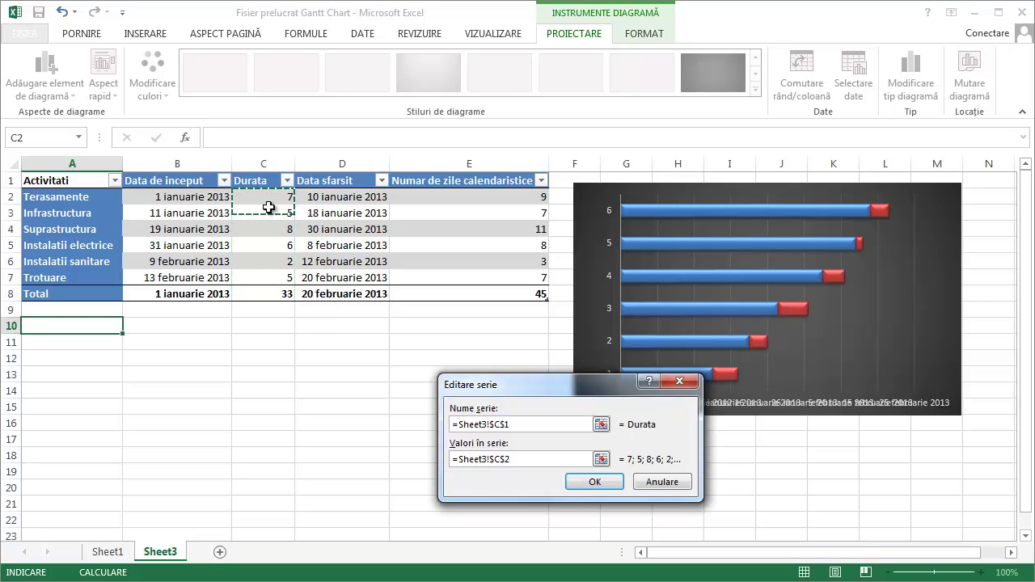
pyautogui.moveTo(268, 200); pyautogui.dragTo(269, 279)
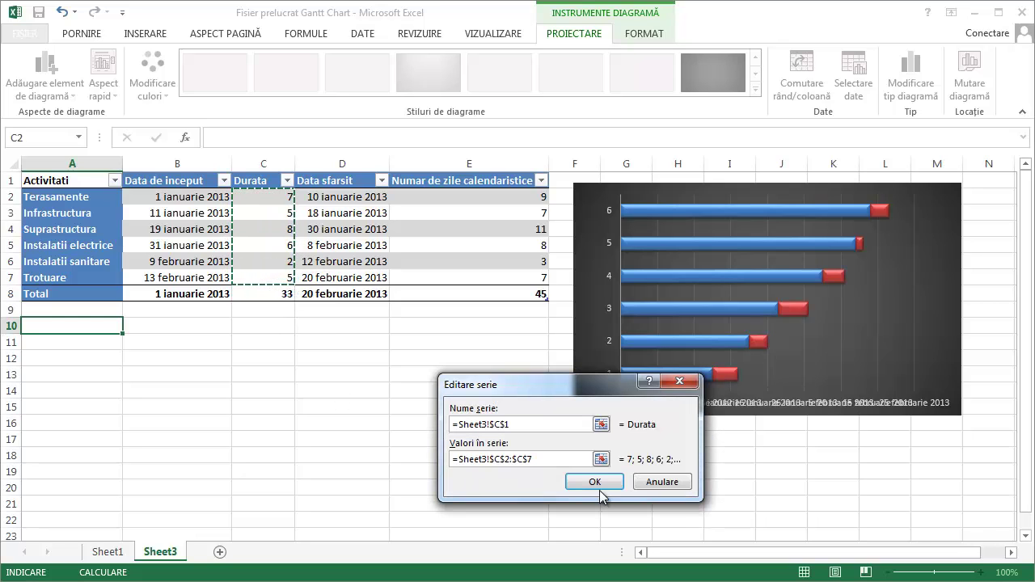
pyautogui.click(595, 483)
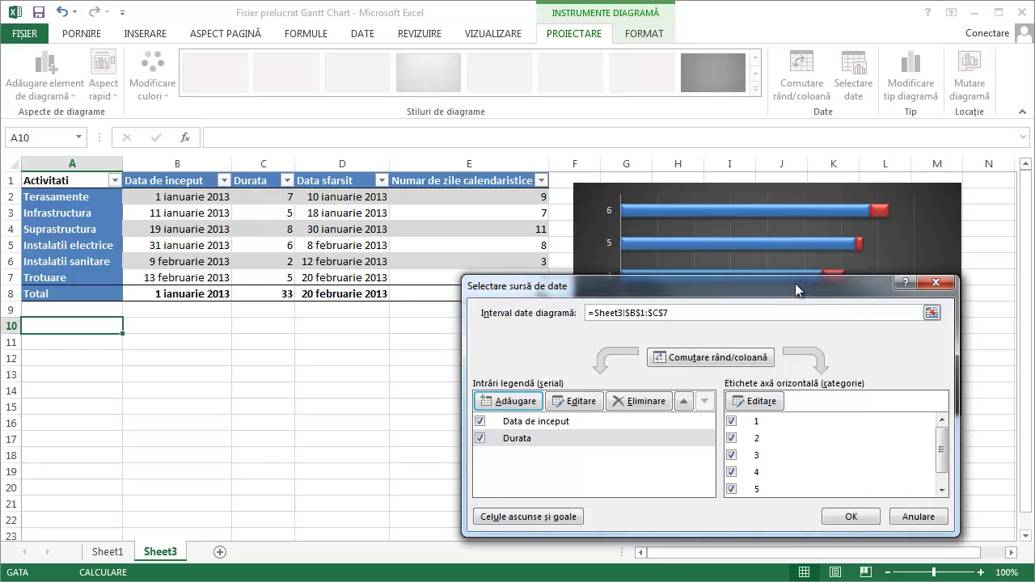
pyautogui.moveTo(795, 283); pyautogui.dragTo(392, 208)
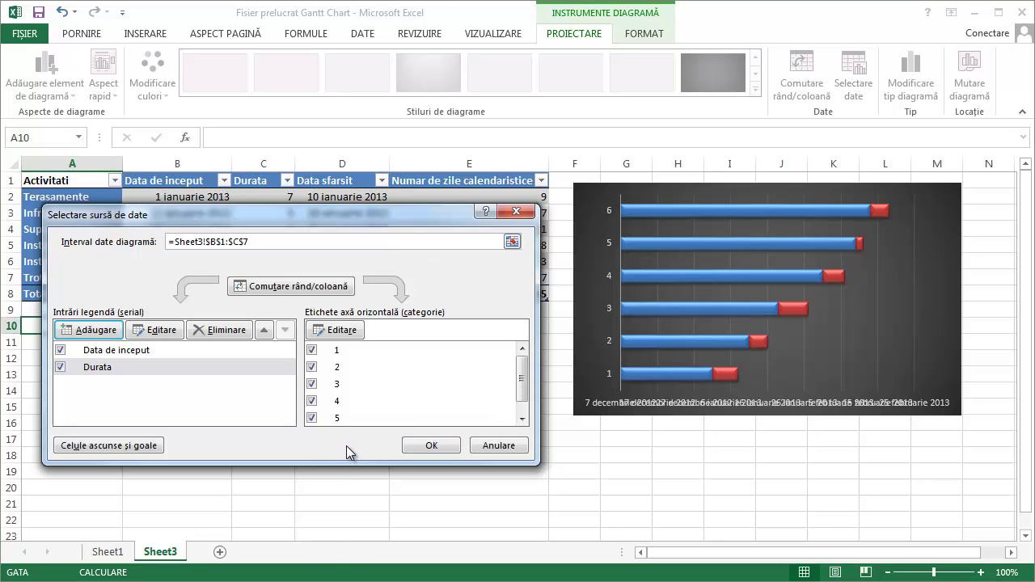
# Step: Move the chart below the table and add axis titles, a chart title and a data table
pyautogui.click(430, 447)
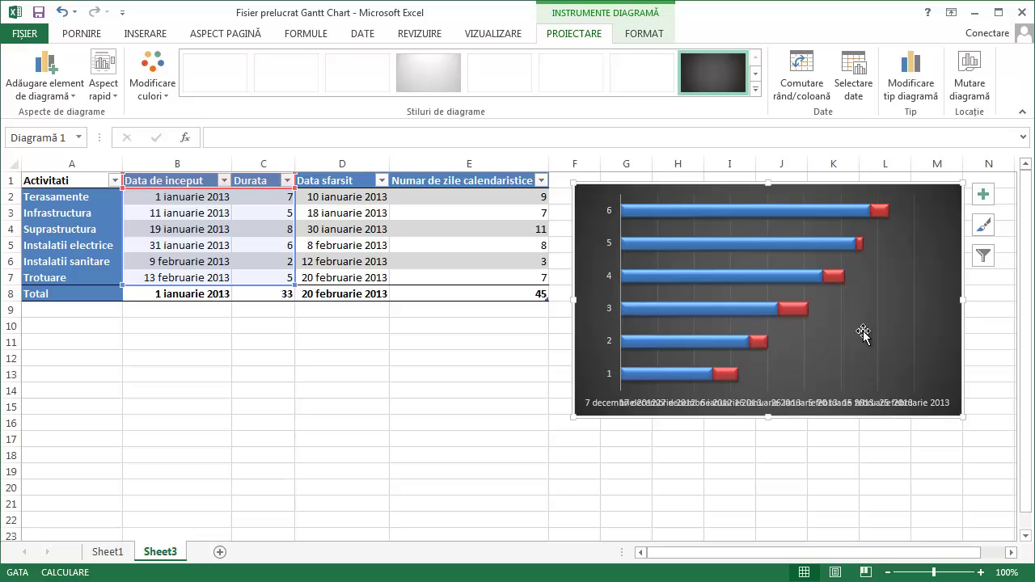
pyautogui.moveTo(854, 246)
pyautogui.mouseDown()
pyautogui.moveTo(711, 391)
pyautogui.moveTo(601, 362)
pyautogui.mouseUp()
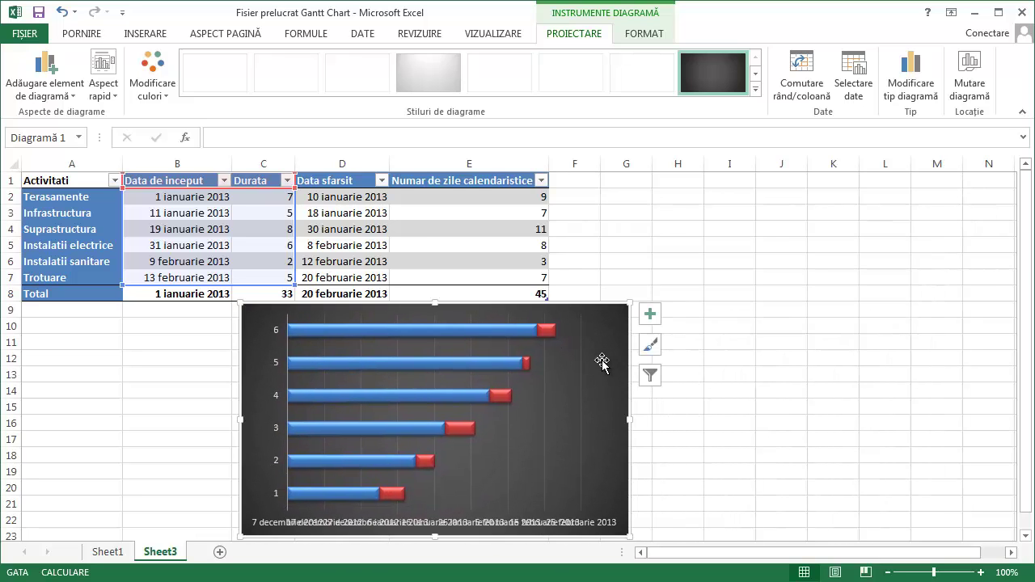
pyautogui.click(649, 314)
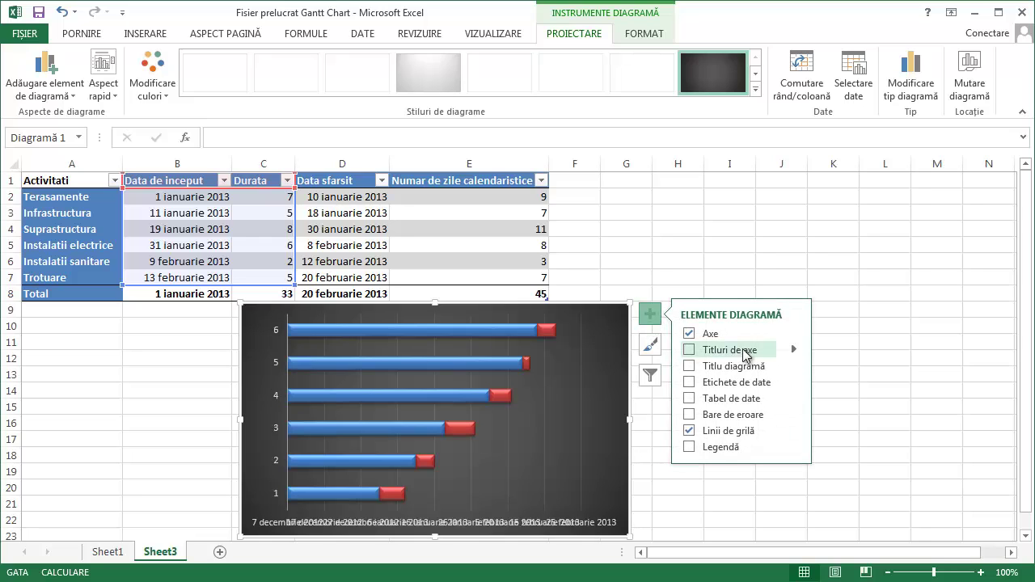
pyautogui.click(689, 350)
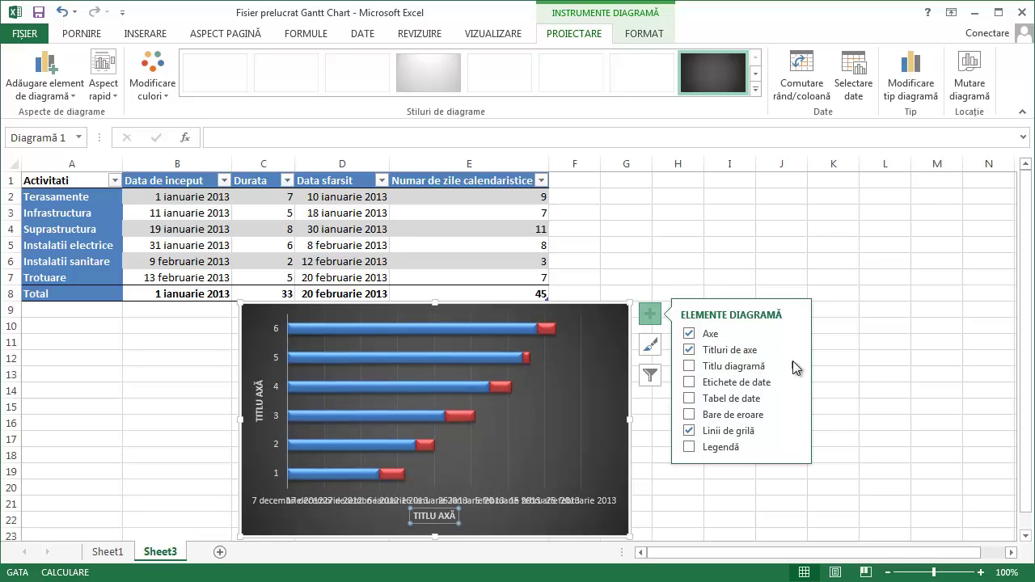
pyautogui.click(691, 367)
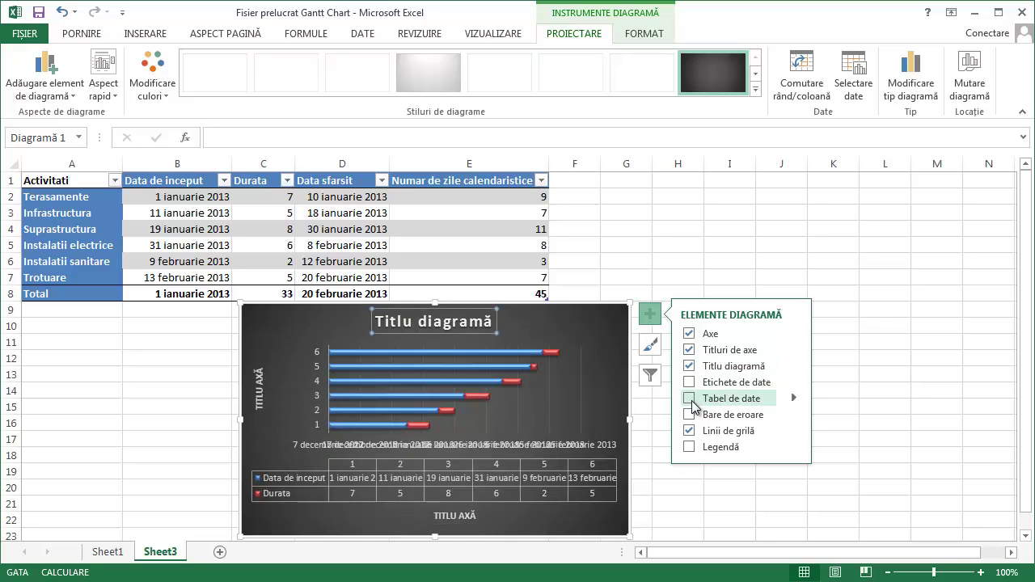
pyautogui.click(692, 404)
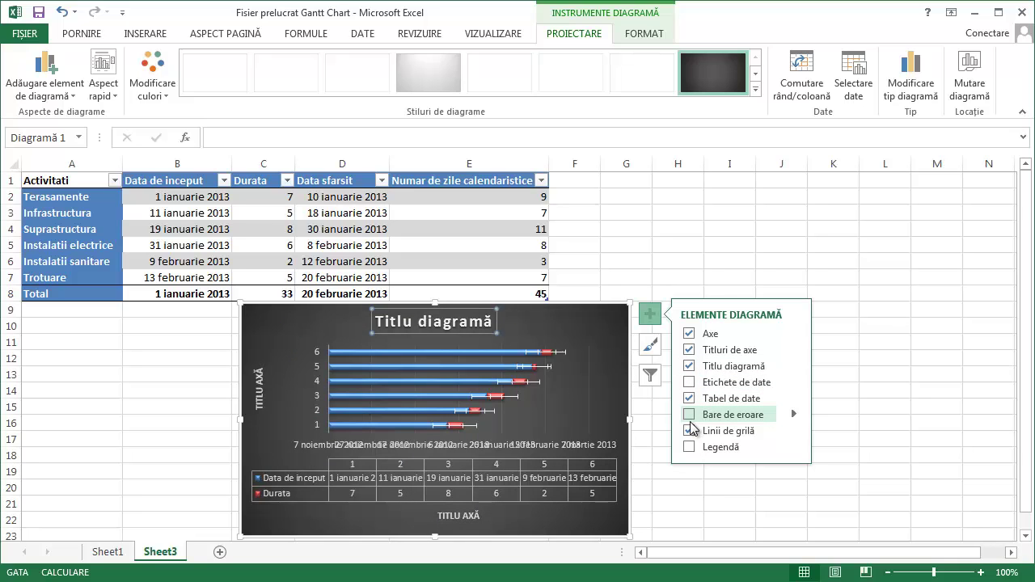
pyautogui.click(689, 447)
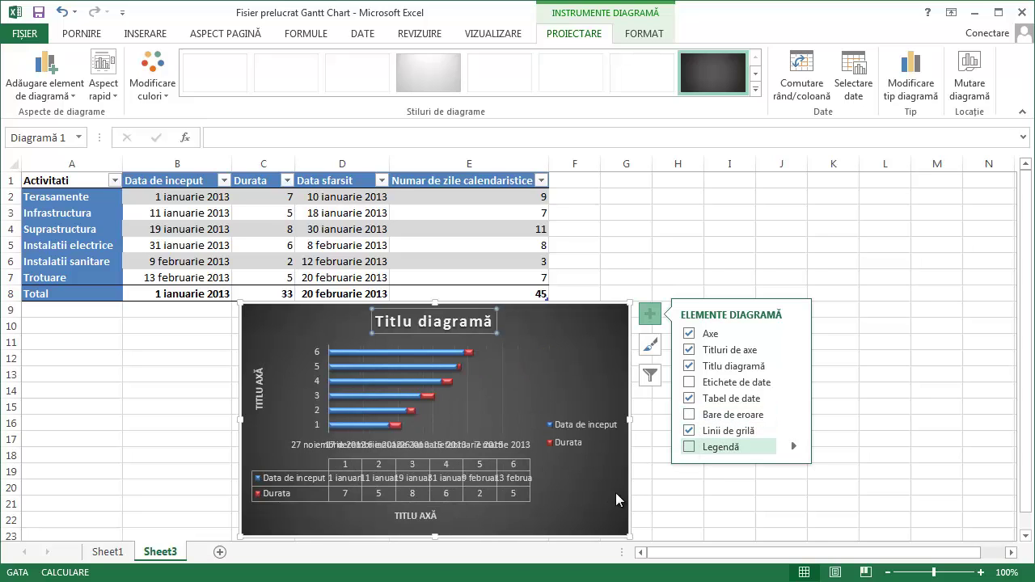
pyautogui.click(711, 501)
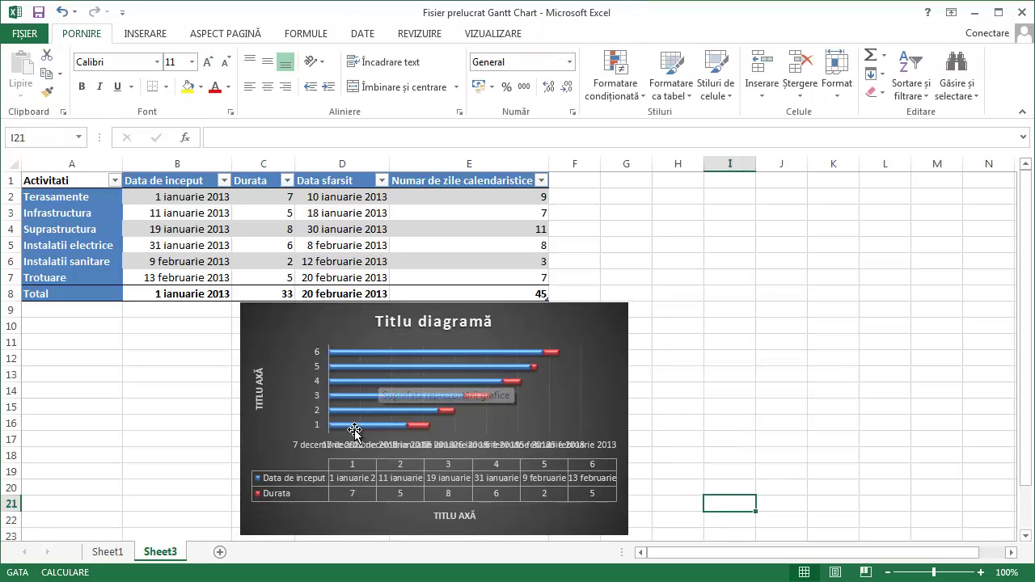
pyautogui.click(323, 396)
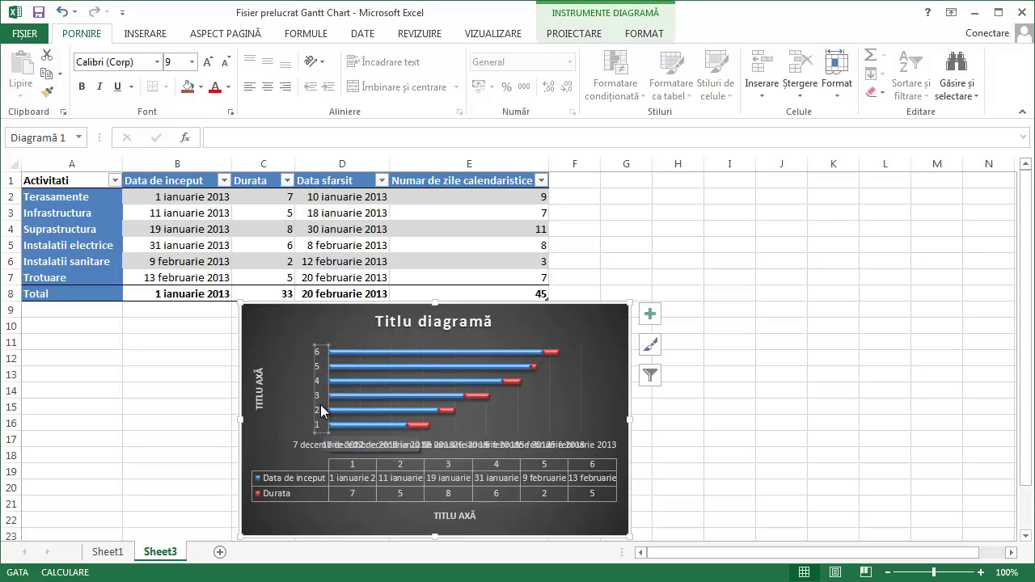
# Step: Set the horizontal axis labels to the activity names in A2:A7 through Select Data
pyautogui.click(595, 36)
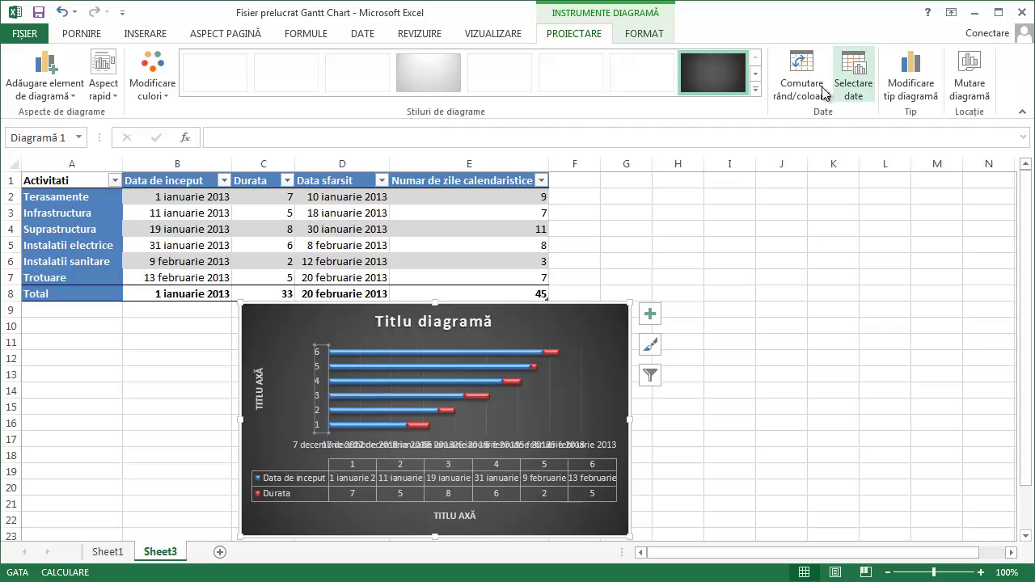
pyautogui.click(853, 85)
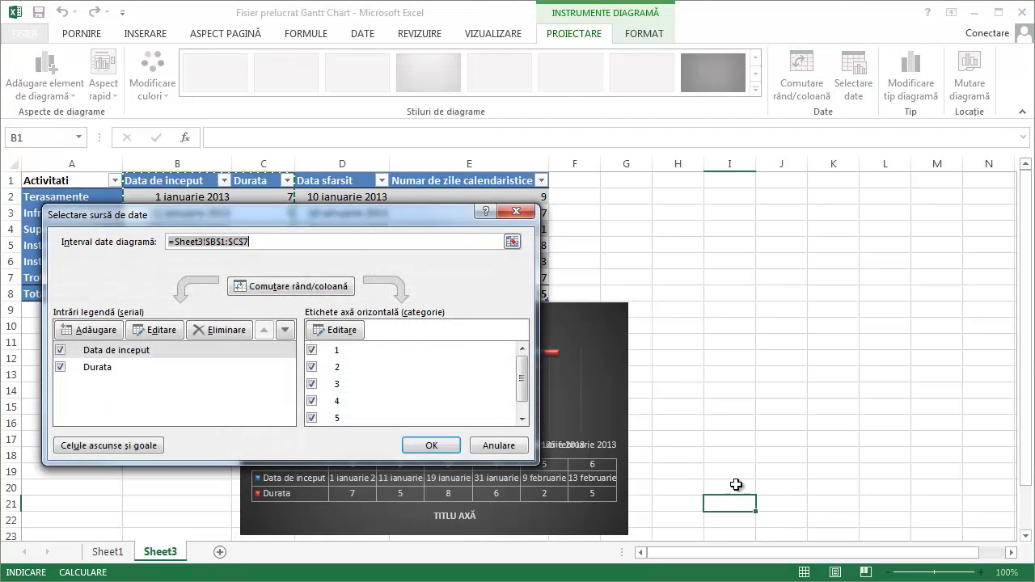
pyautogui.moveTo(396, 235); pyautogui.dragTo(726, 261)
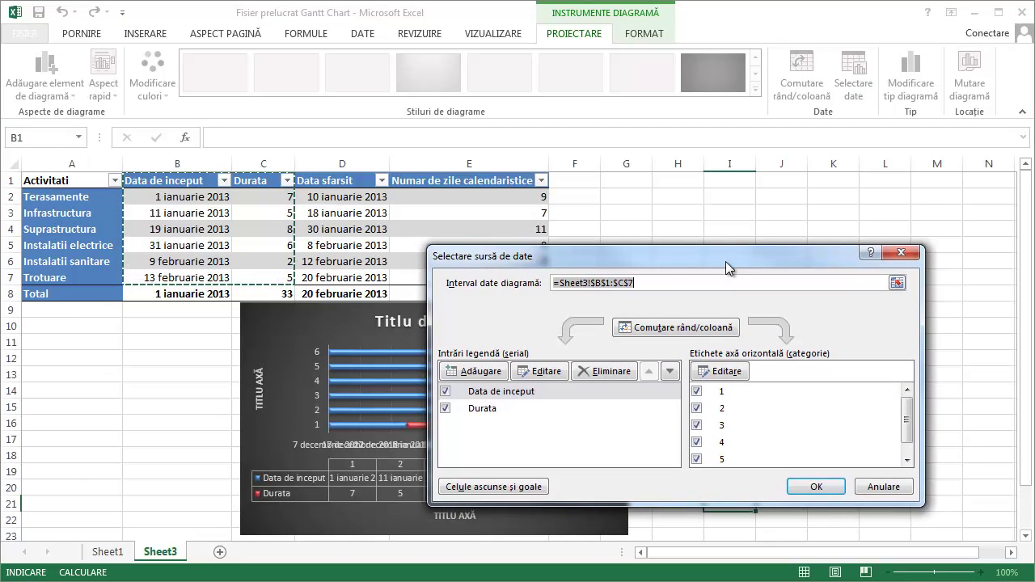
pyautogui.click(722, 372)
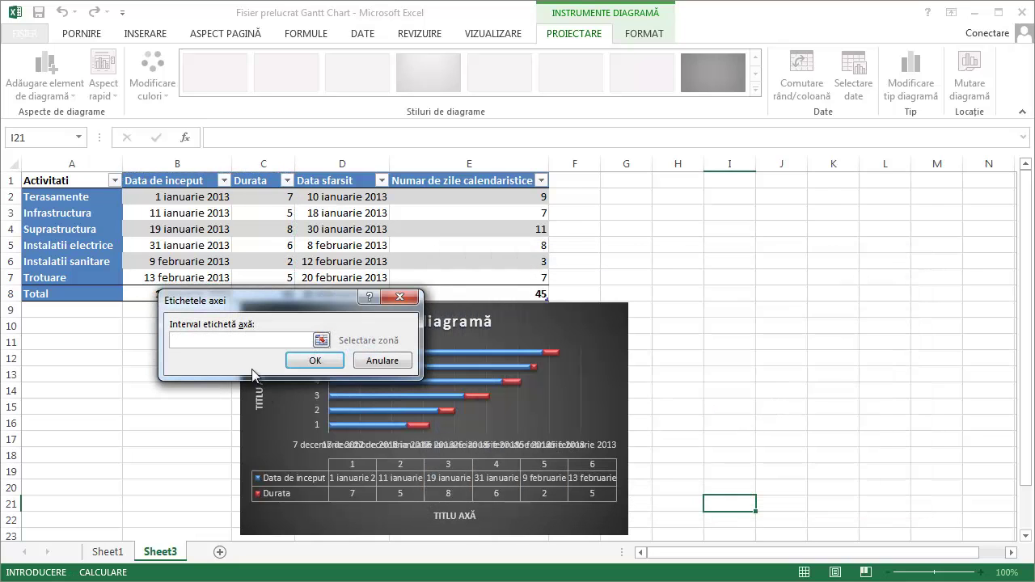
pyautogui.moveTo(51, 201); pyautogui.dragTo(45, 280)
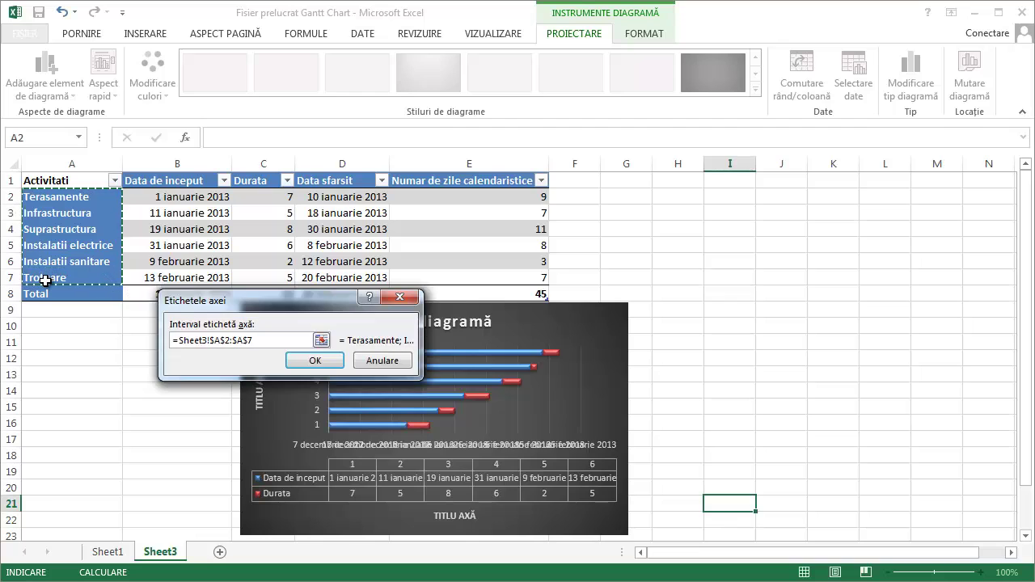
pyautogui.press('Return')
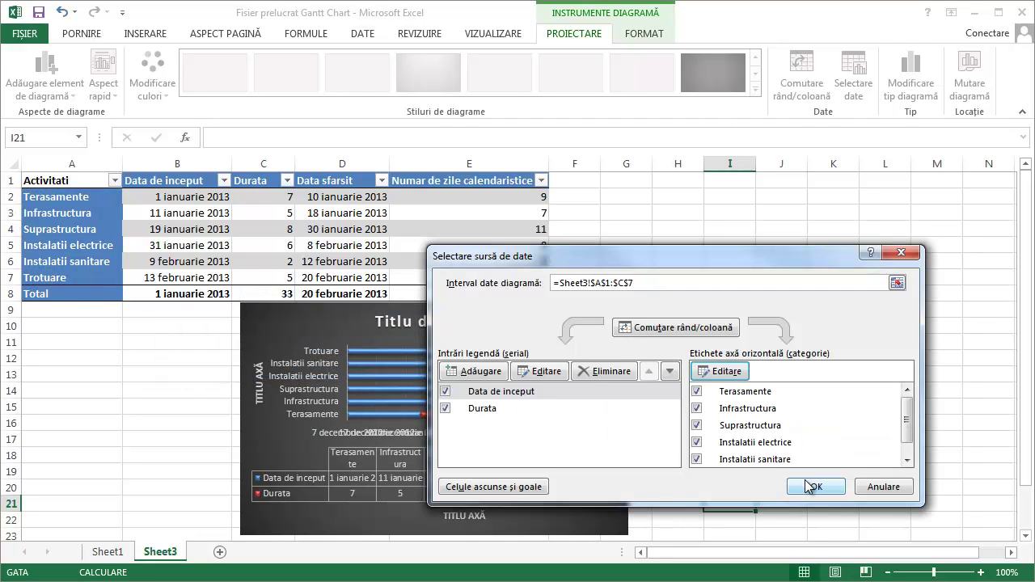
pyautogui.click(814, 487)
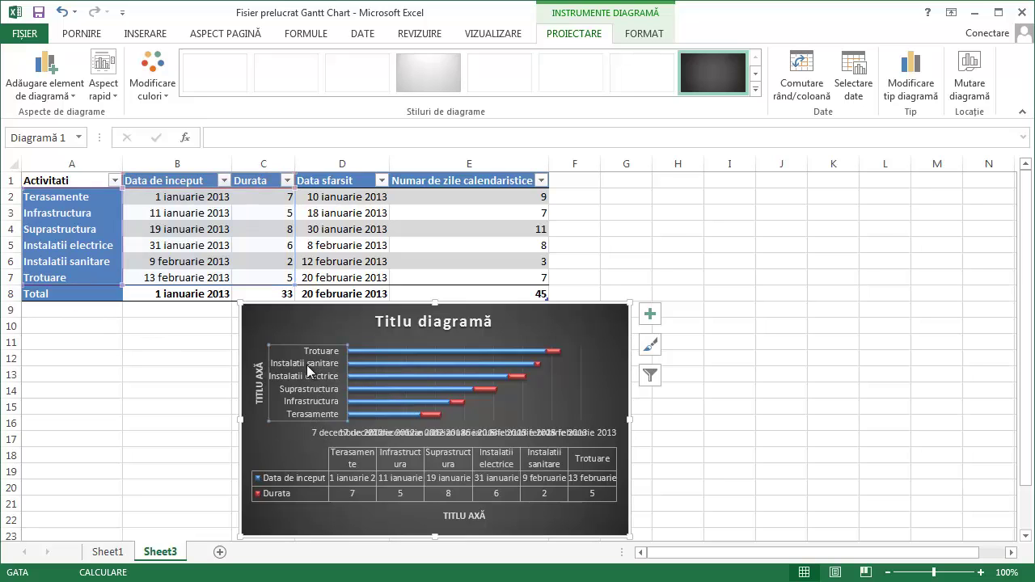
# Step: Open the Format Axis pane for the chart's vertical axis of activity names
pyautogui.doubleClick(343, 327)
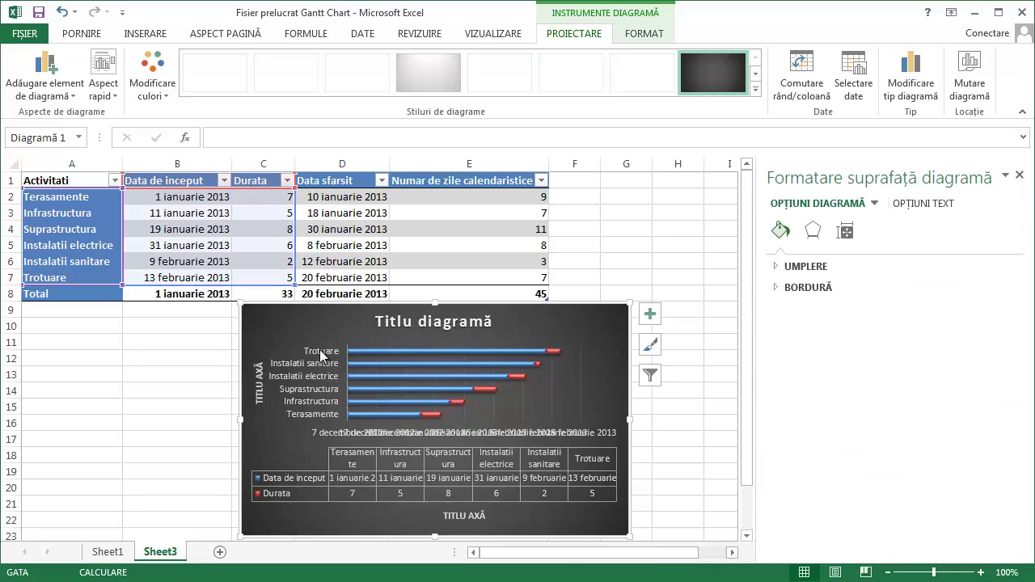
pyautogui.click(315, 398)
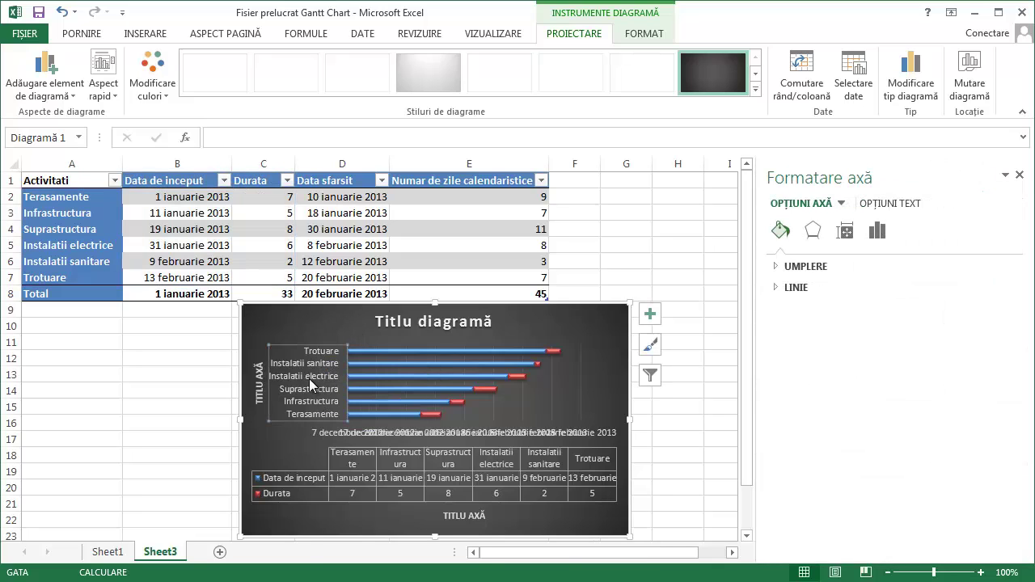
pyautogui.rightClick(309, 378)
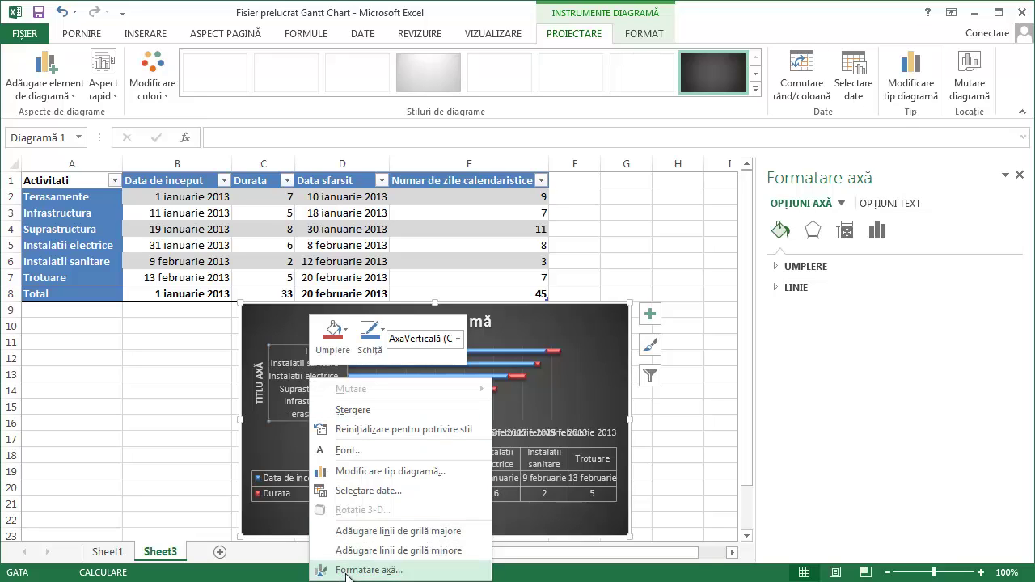
pyautogui.rightClick(299, 377)
pyautogui.click(365, 569)
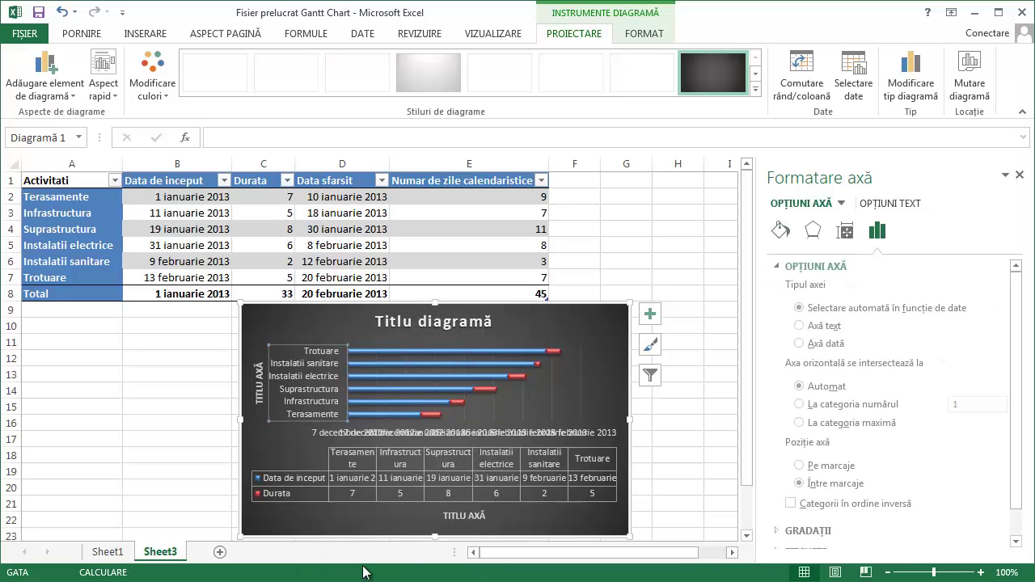
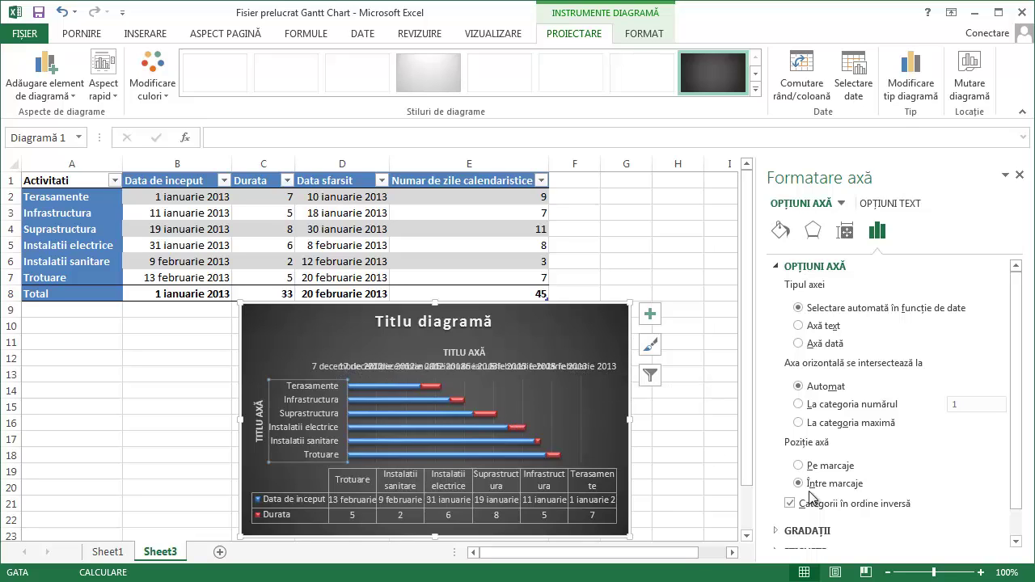
# Step: Select the chart's date axis and expand its Tick Marks, Labels and Number settings in Format Axis
pyautogui.click(450, 364)
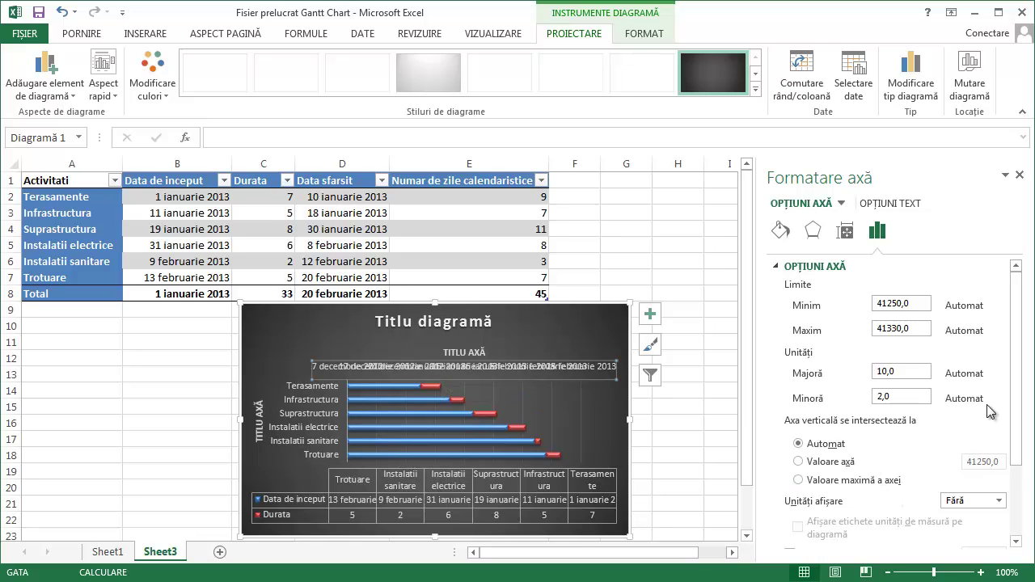
pyautogui.moveTo(1021, 328); pyautogui.dragTo(1026, 404)
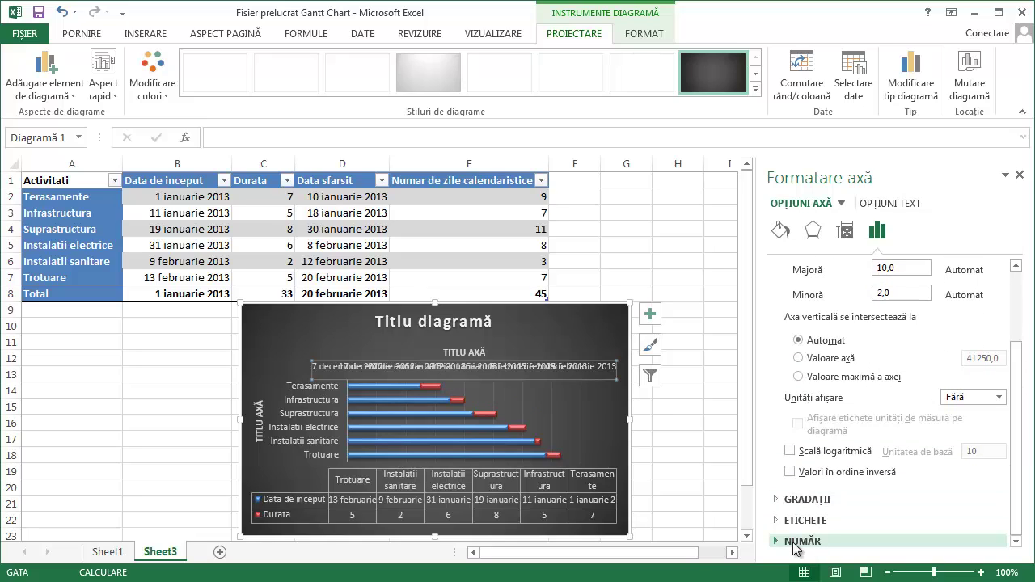
pyautogui.click(778, 500)
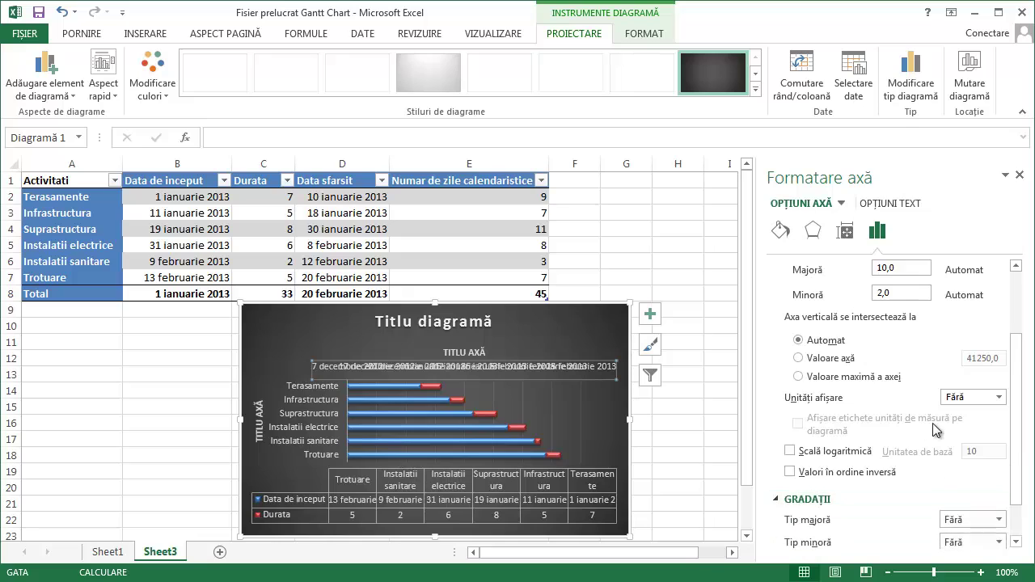
pyautogui.click(800, 519)
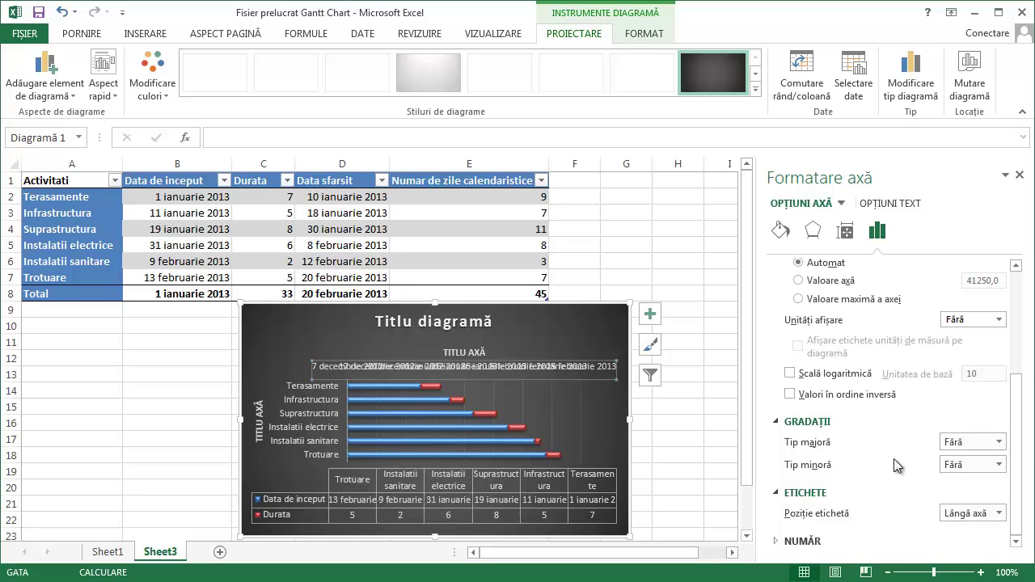
pyautogui.click(996, 514)
pyautogui.click(996, 517)
pyautogui.click(780, 541)
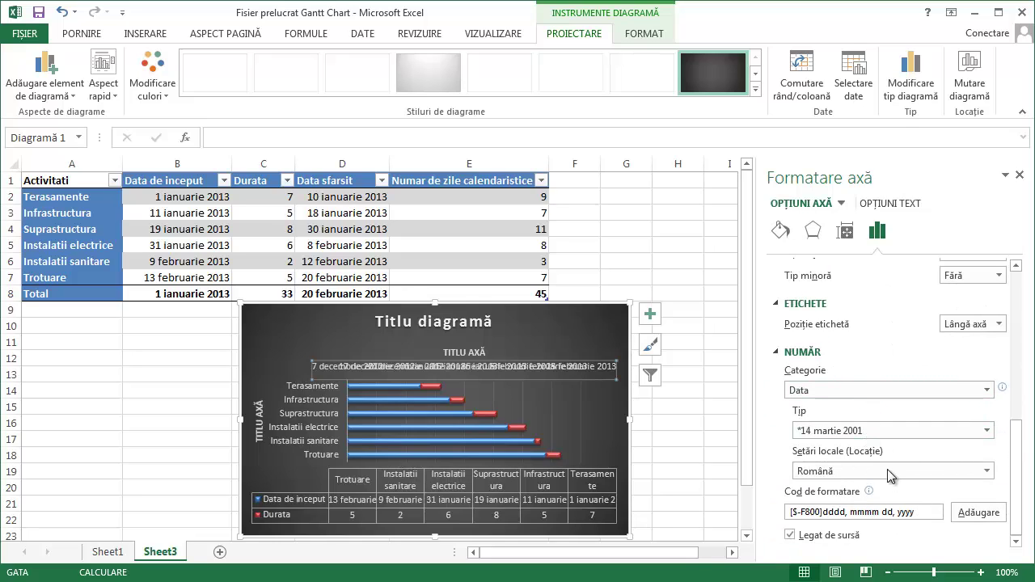
pyautogui.click(791, 536)
# Step: Set the date axis text direction to Rotate all text 270° (-90°)
pyautogui.click(847, 235)
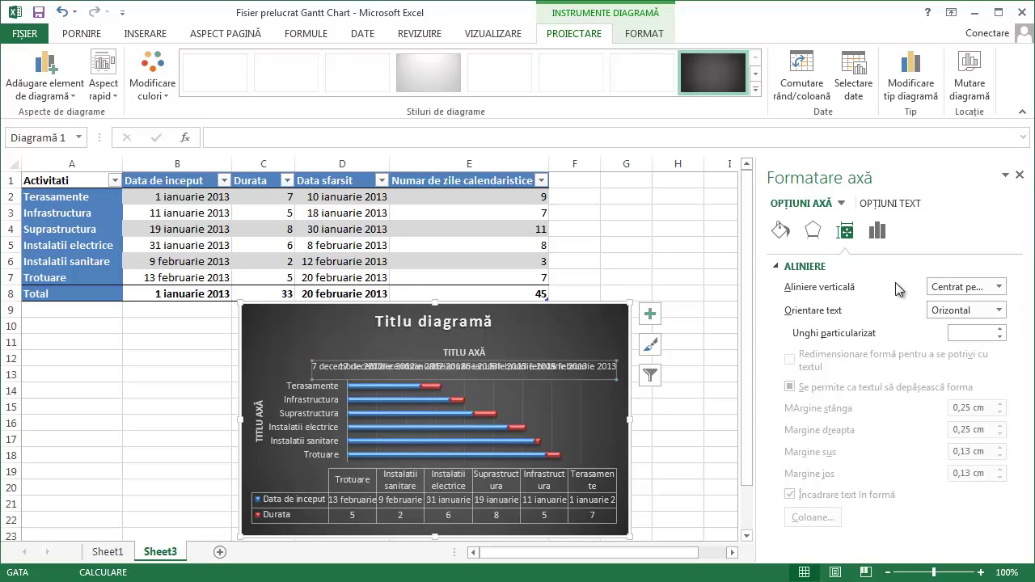
pyautogui.click(999, 287)
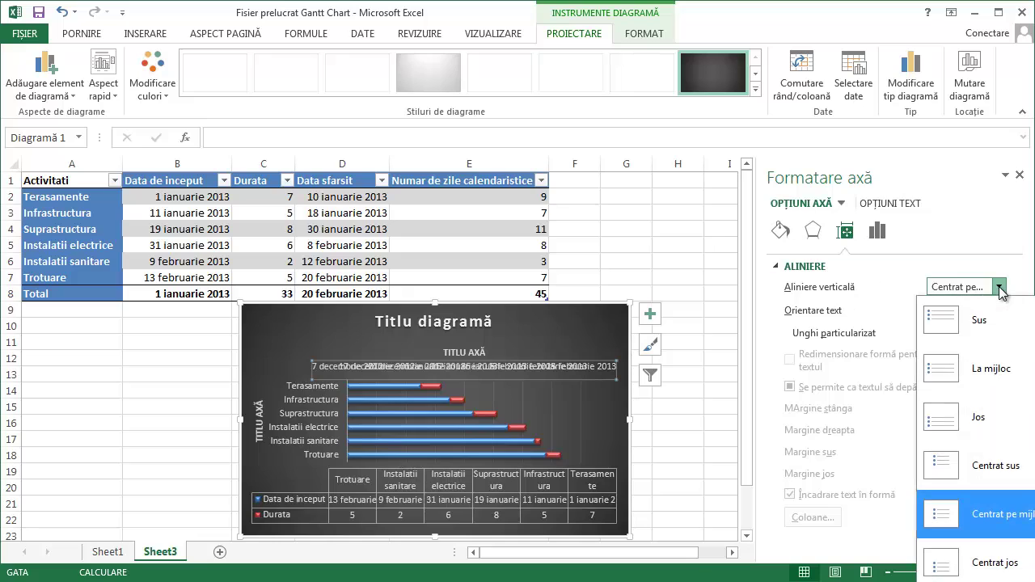
pyautogui.click(999, 288)
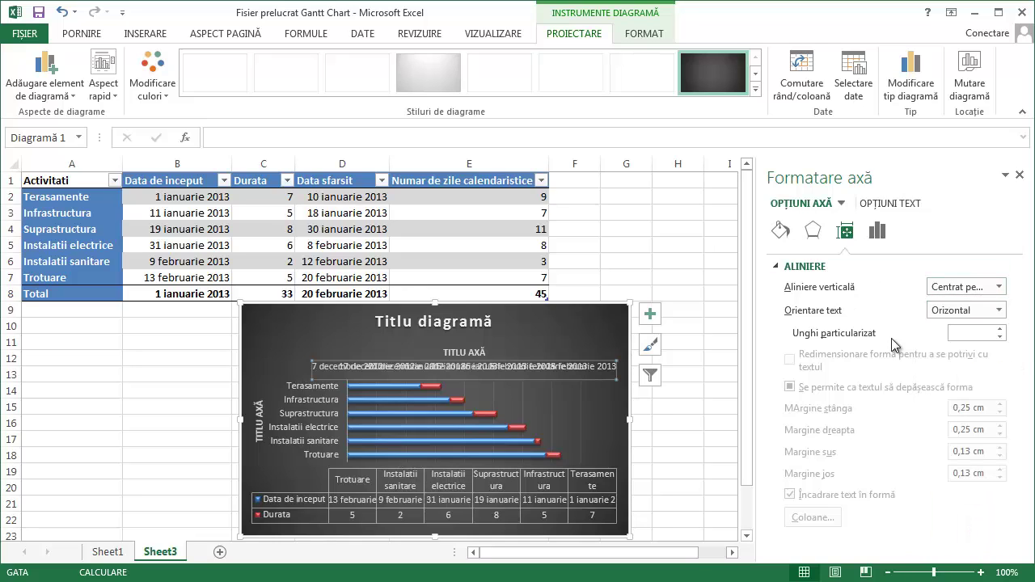
pyautogui.click(1000, 312)
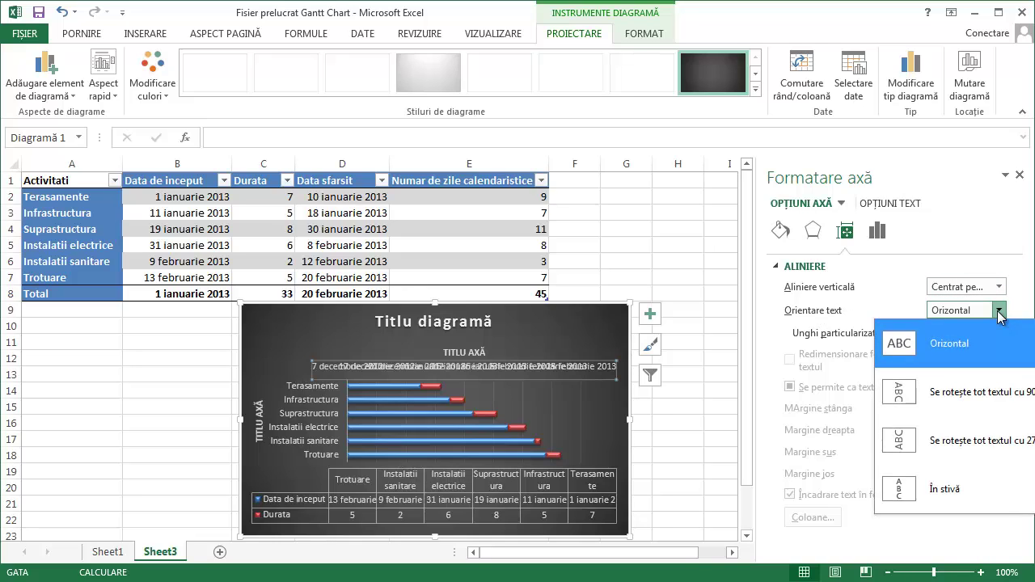
pyautogui.click(934, 440)
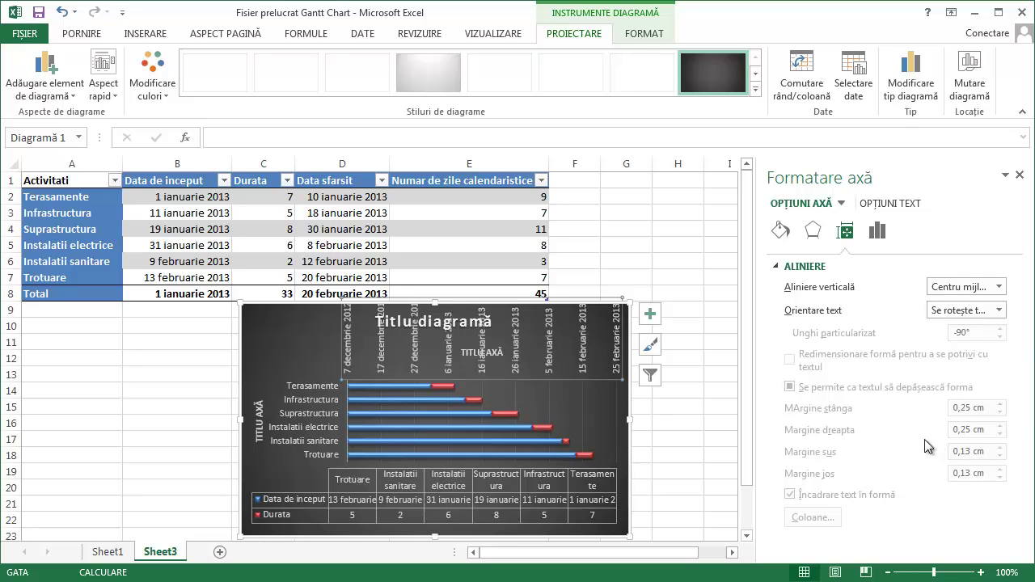
# Step: Move the Gantt chart left so it sits beside the table
pyautogui.click(279, 352)
pyautogui.scroll(-2, 224, 380)
pyautogui.scroll(2, 224, 380)
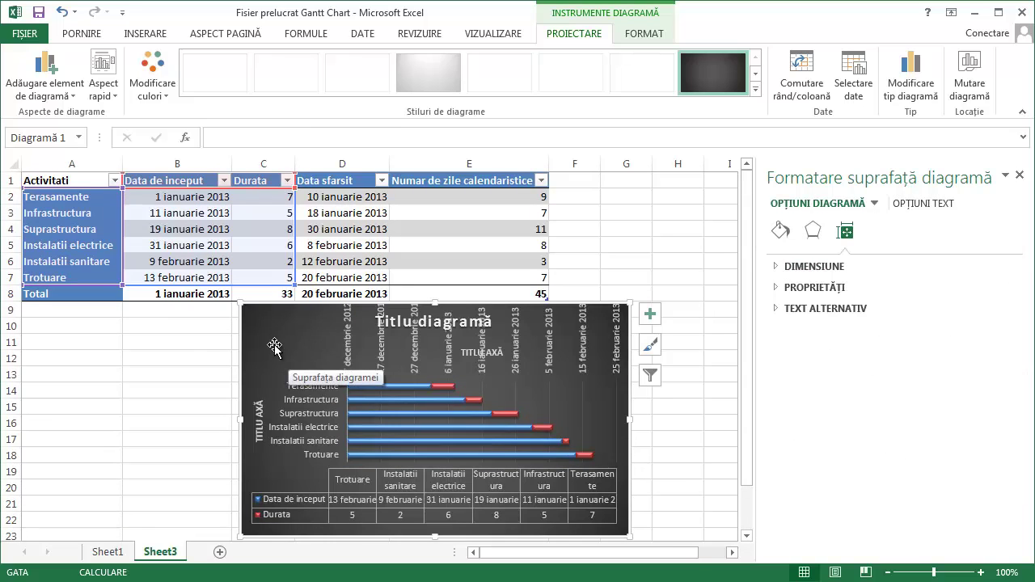
pyautogui.scroll(-2, 282, 339)
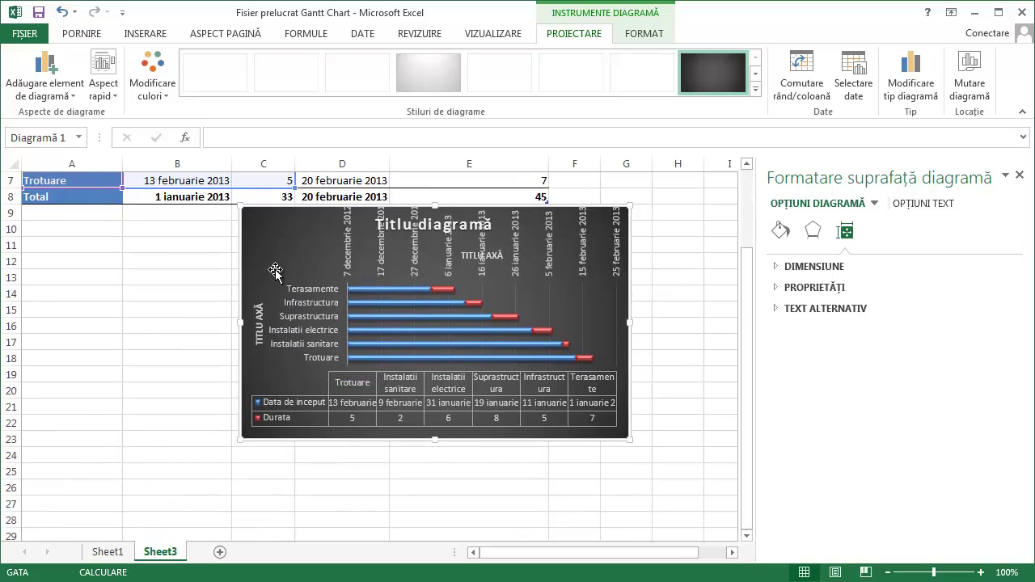
pyautogui.scroll(-1, 283, 291)
pyautogui.scroll(1, 284, 245)
pyautogui.moveTo(285, 245); pyautogui.dragTo(108, 250)
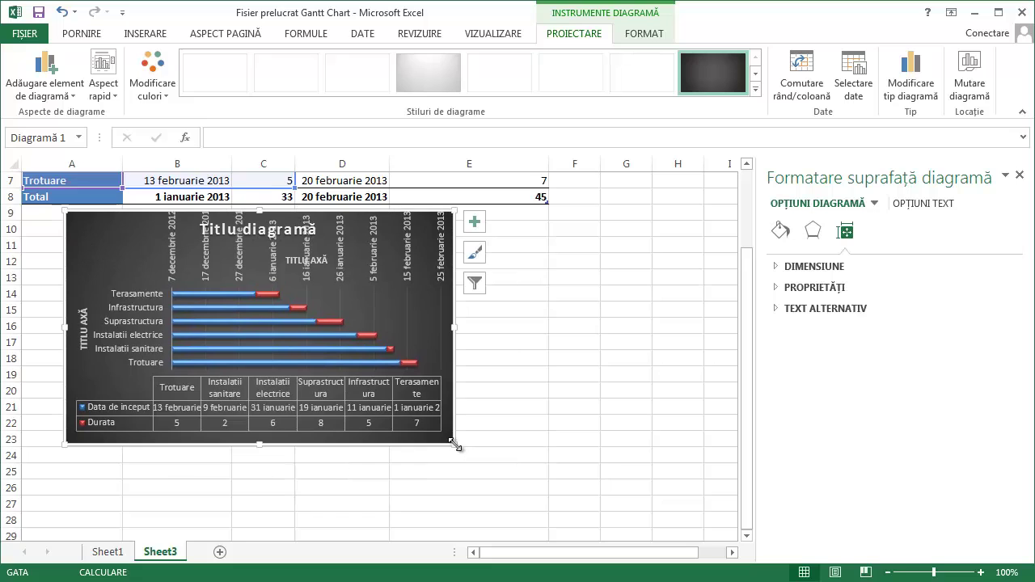
# Step: Enlarge the chart by dragging its bottom-right corner outward
pyautogui.moveTo(455, 445); pyautogui.dragTo(594, 520)
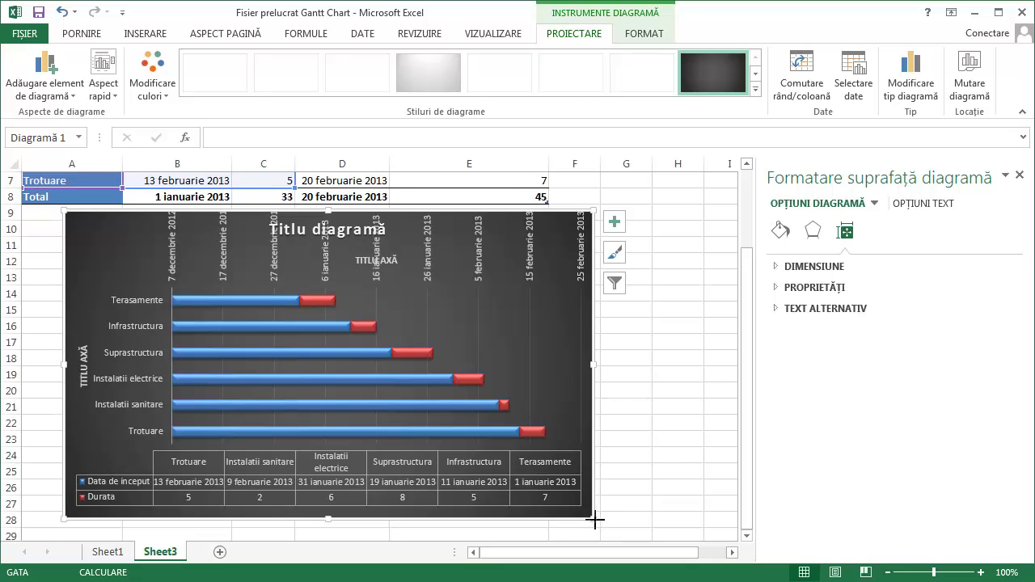
pyautogui.moveTo(594, 522); pyautogui.dragTo(608, 524)
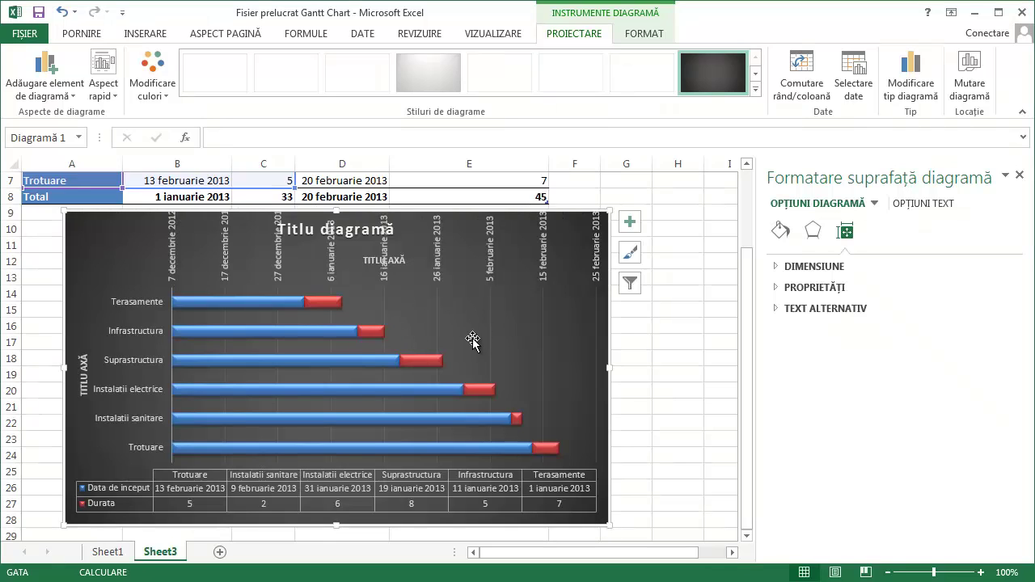
pyautogui.click(439, 265)
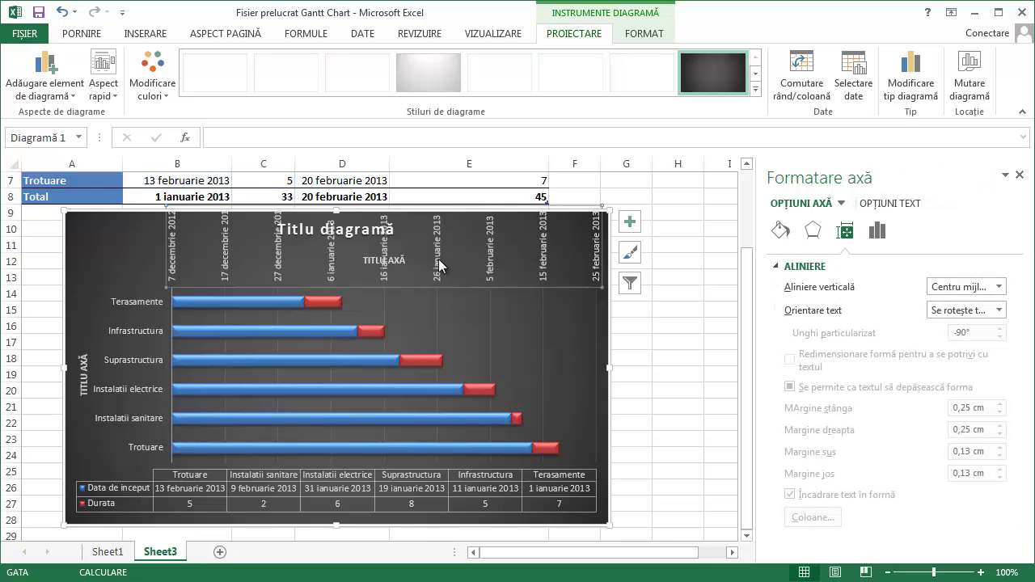
# Step: Set the date axis number format to type 14.03.01 (dd.mm.yy;@)
pyautogui.click(877, 232)
pyautogui.click(815, 330)
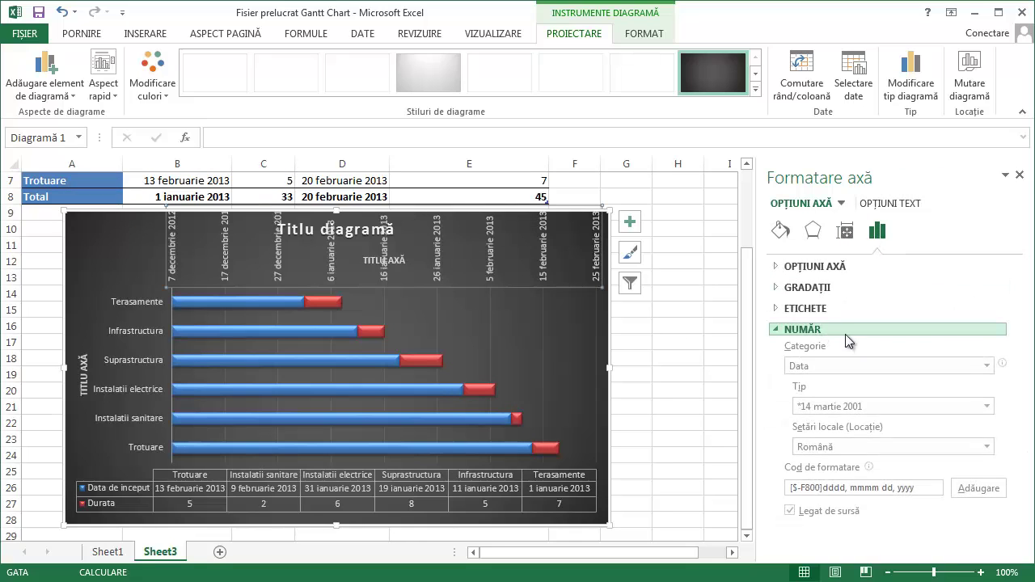
pyautogui.click(989, 408)
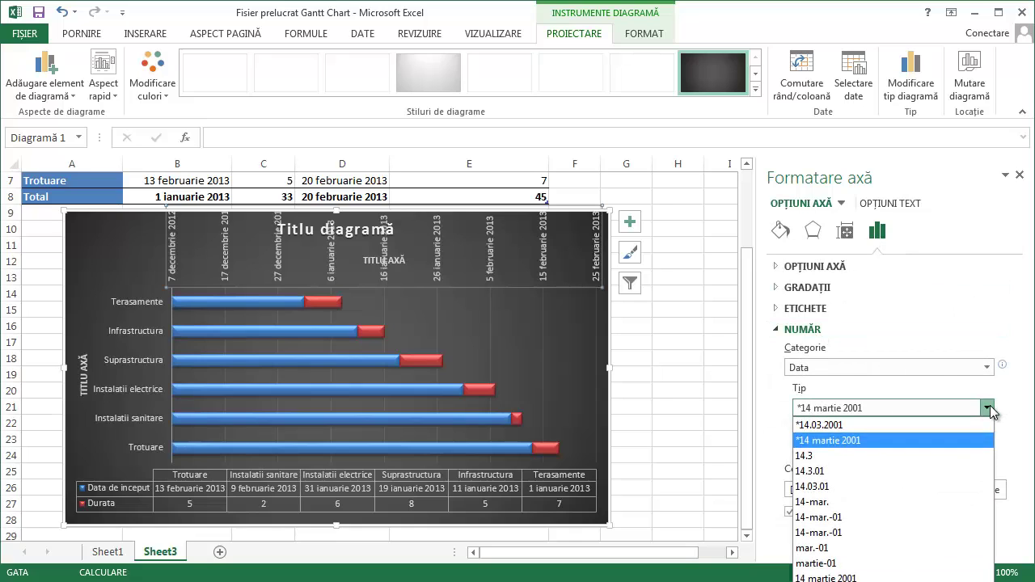
pyautogui.click(857, 458)
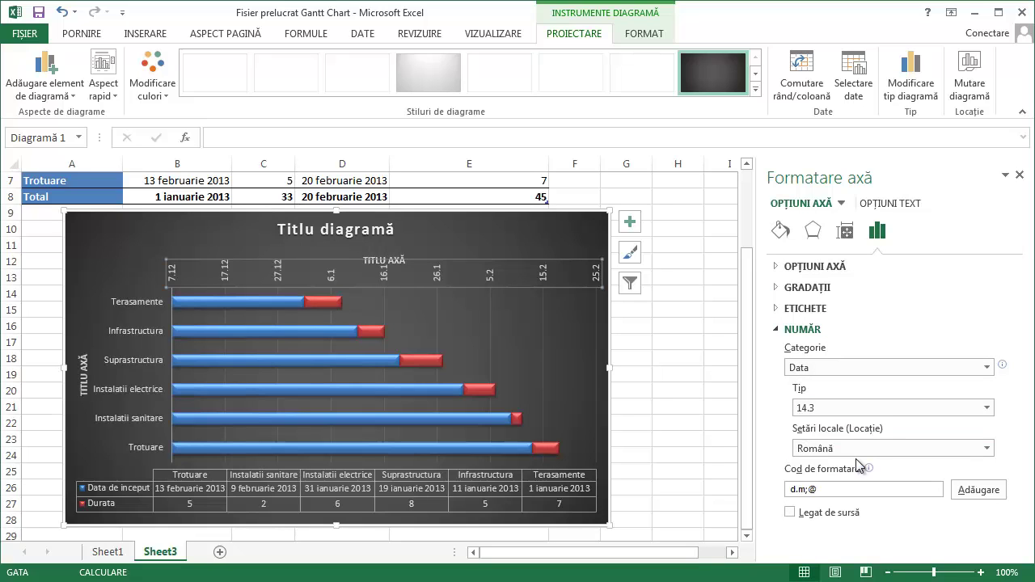
pyautogui.click(987, 409)
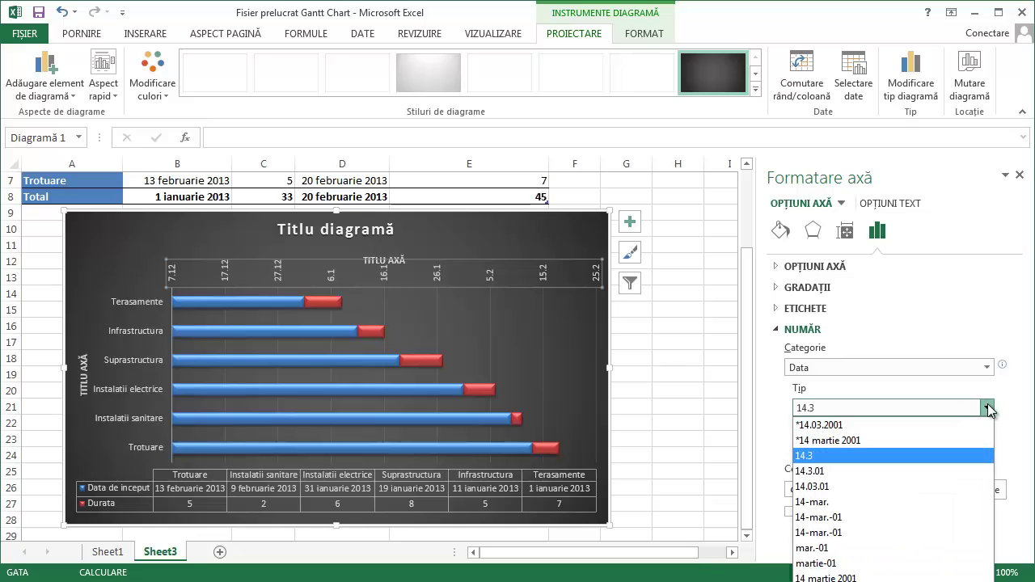
pyautogui.click(853, 486)
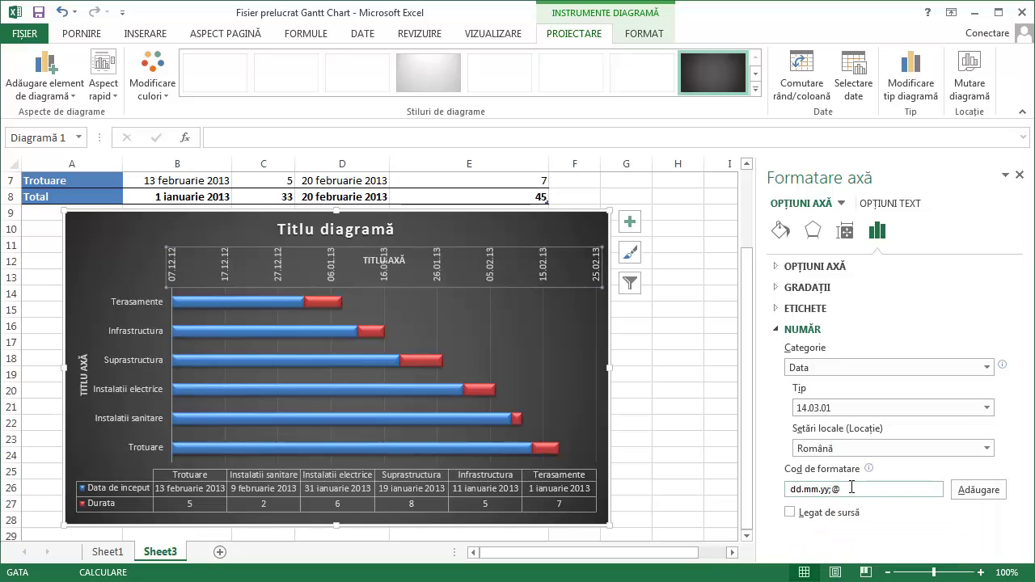
# Step: Delete the horizontal TITLU AXĂ axis title
pyautogui.click(397, 260)
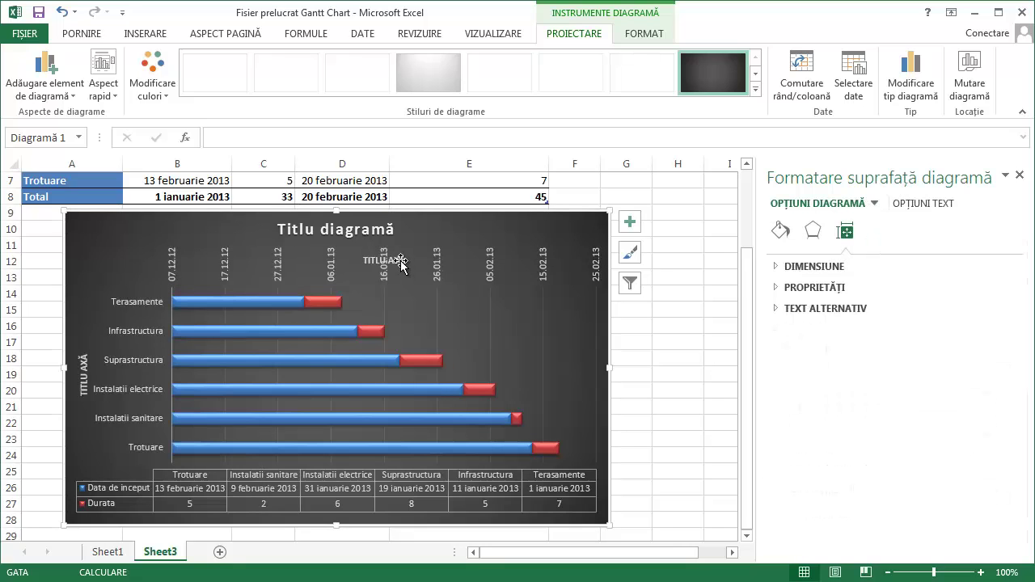
pyautogui.click(383, 260)
pyautogui.press('Delete')
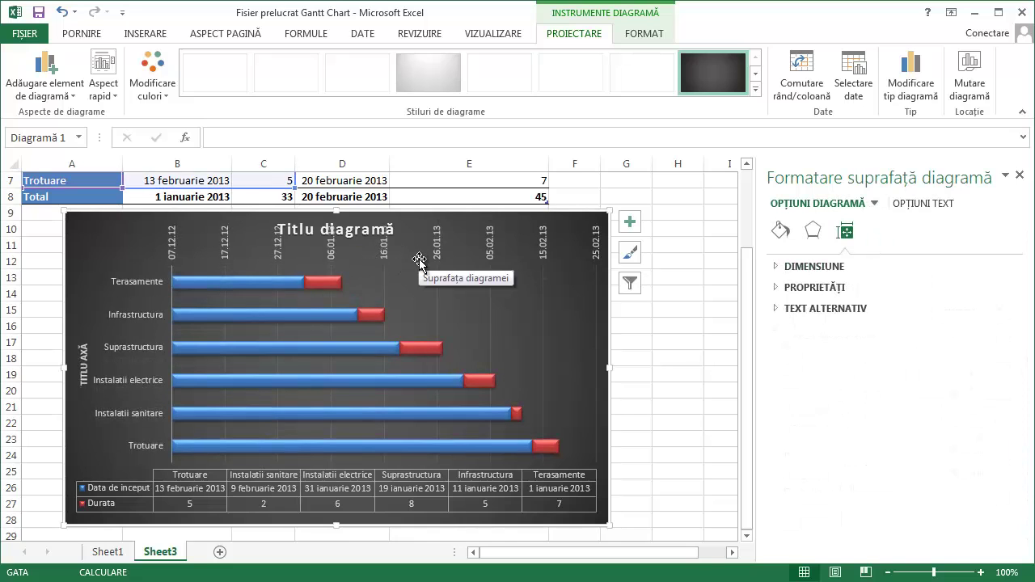
# Step: Lower the plot area's top edge so the vertical date labels clear the chart title
pyautogui.click(271, 240)
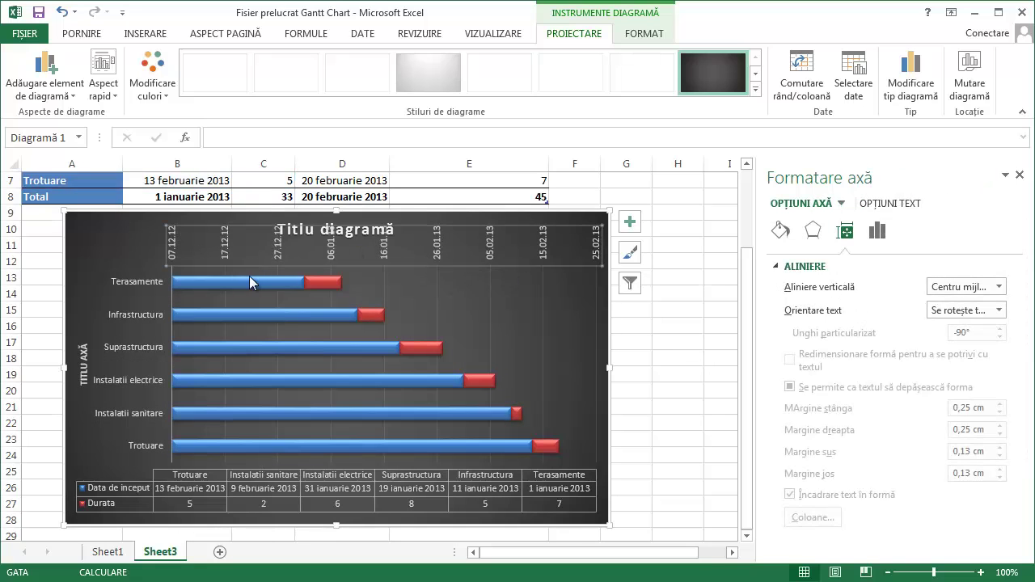
pyautogui.click(249, 279)
pyautogui.click(211, 269)
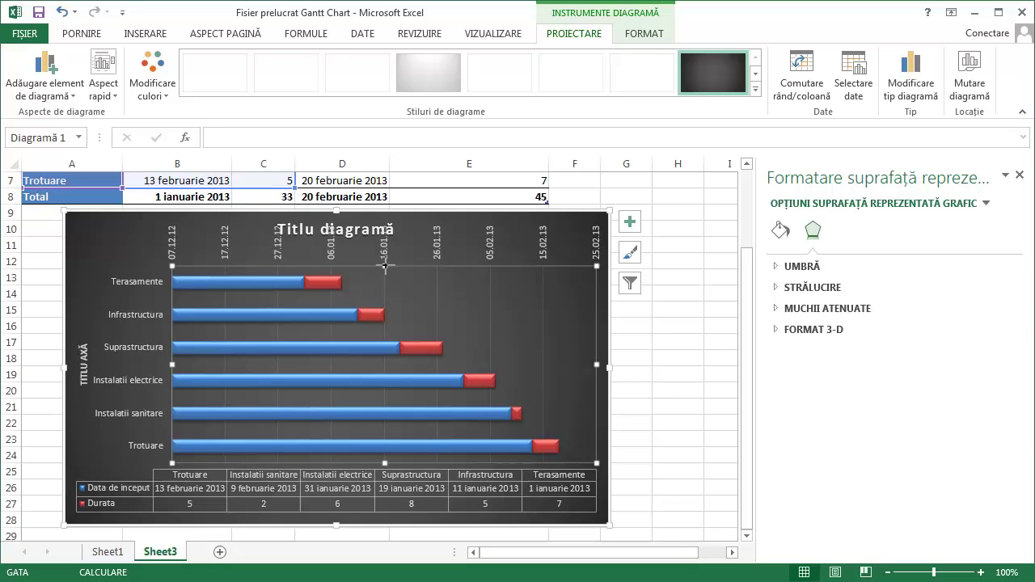
pyautogui.moveTo(384, 266); pyautogui.dragTo(384, 310)
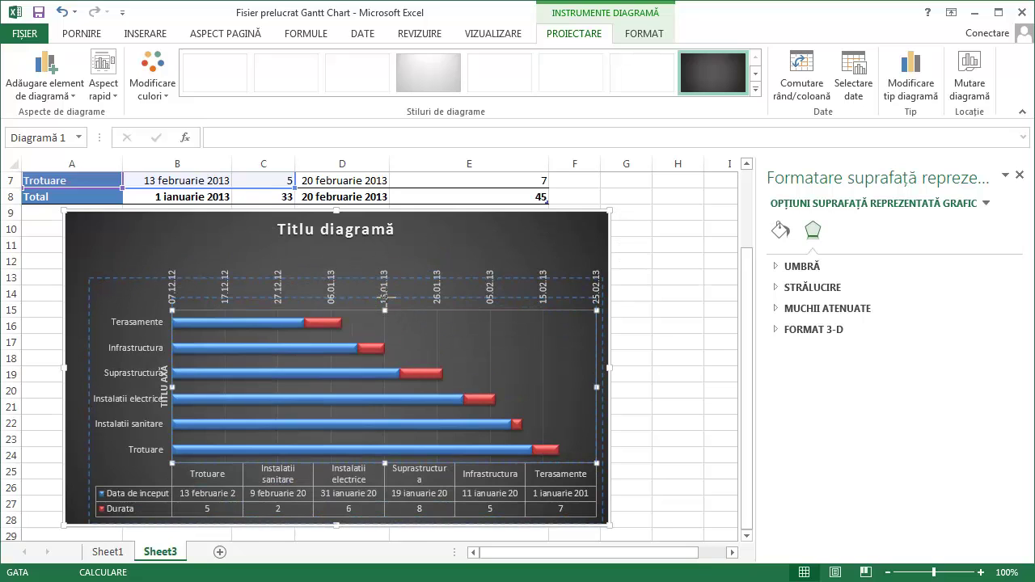
pyautogui.moveTo(384, 312); pyautogui.dragTo(385, 298)
pyautogui.click(348, 230)
# Step: Replace the old title text with 'Lucrare Executie DN Grafic GANTT', correcting typos along the way
pyautogui.doubleClick(356, 229)
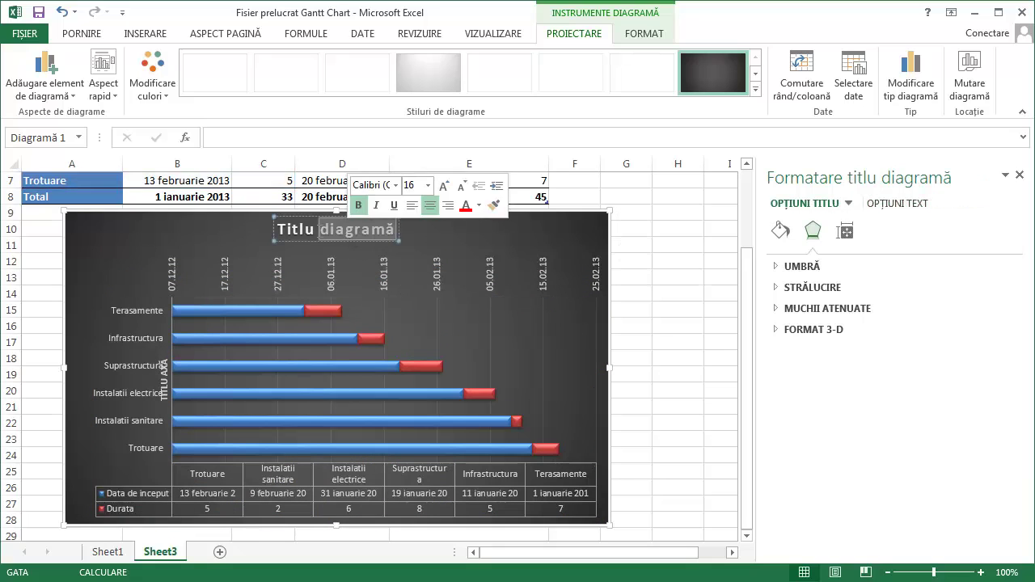
pyautogui.click(282, 229)
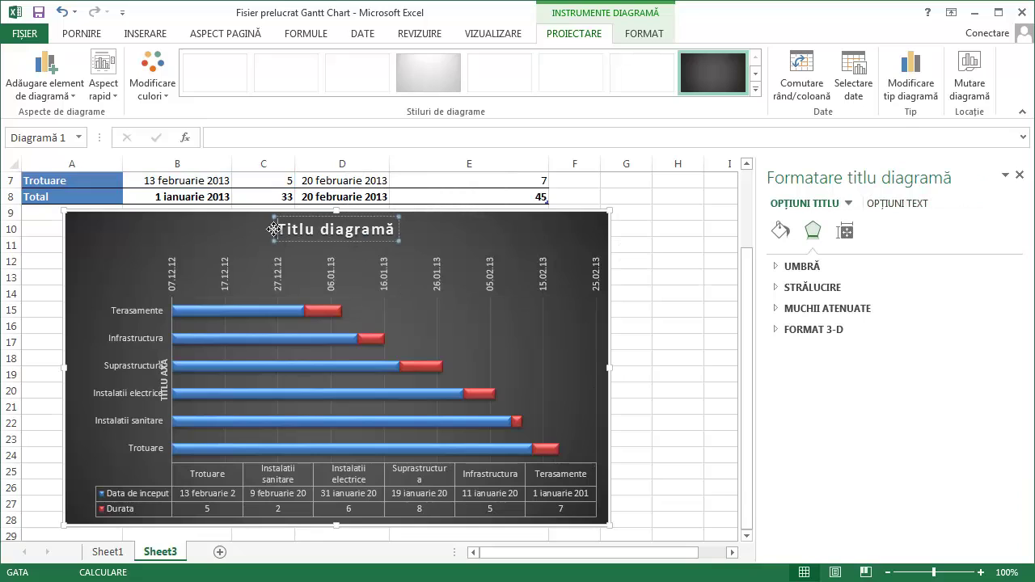
pyautogui.press('Delete')
pyautogui.press('Delete')
pyautogui.press('Delete')
pyautogui.press('Delete')
pyautogui.press('Delete')
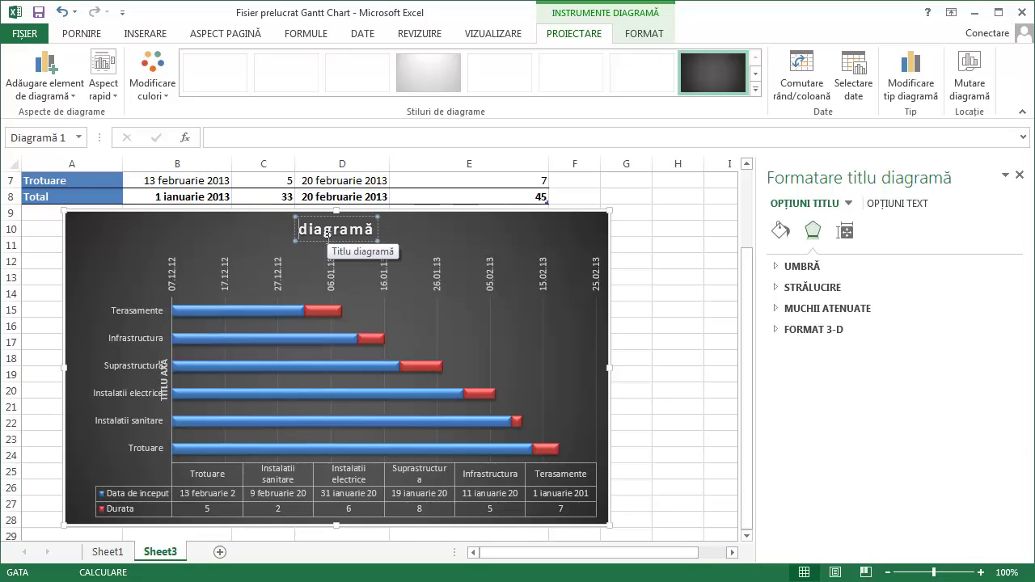
pyautogui.press('Delete')
pyautogui.press('Delete')
pyautogui.press('Delete')
pyautogui.press('Delete')
pyautogui.press('Delete')
pyautogui.press('Delete')
pyautogui.press('Delete')
pyautogui.press('Delete')
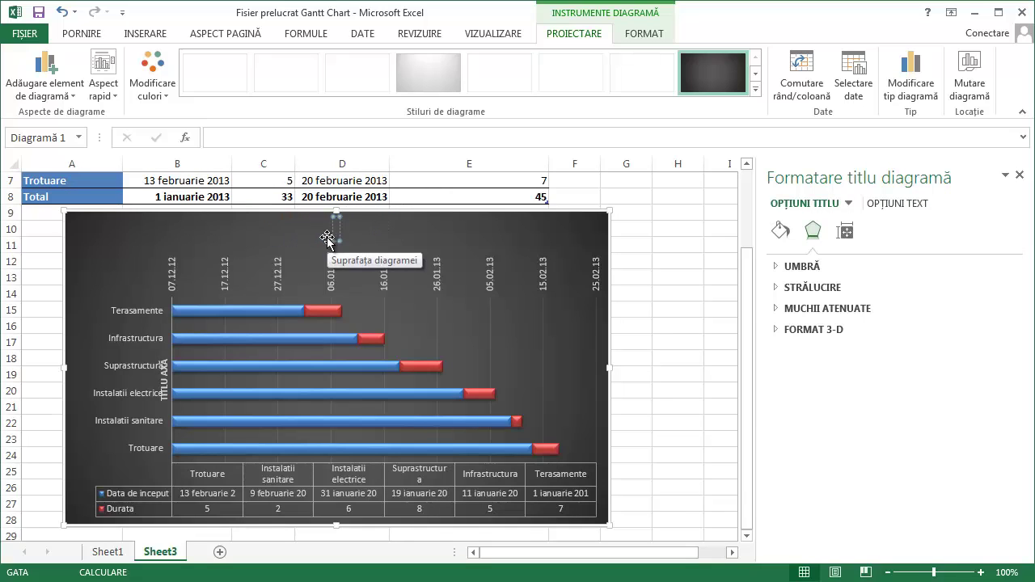
pyautogui.write('Lucra')
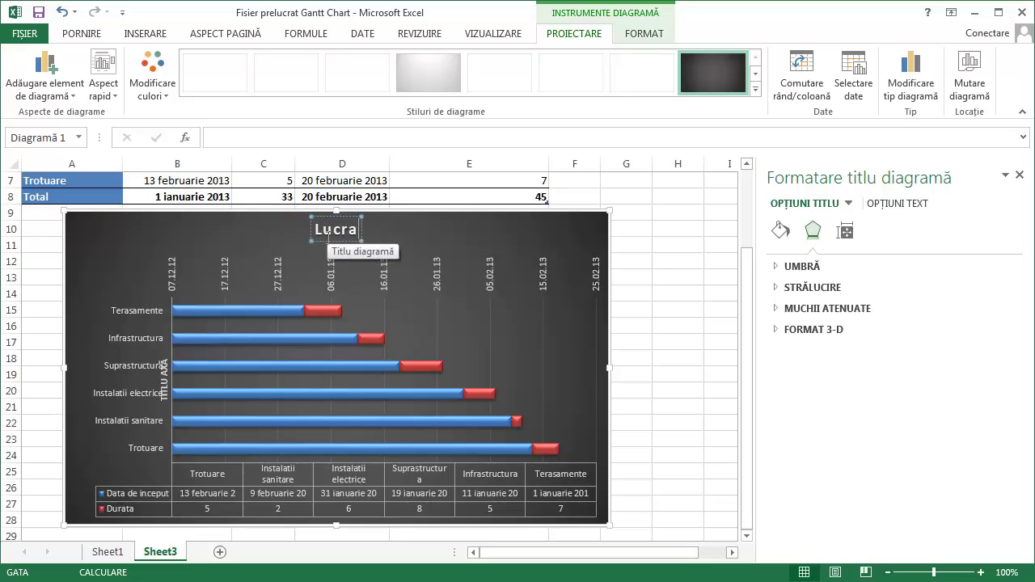
pyautogui.write('re')
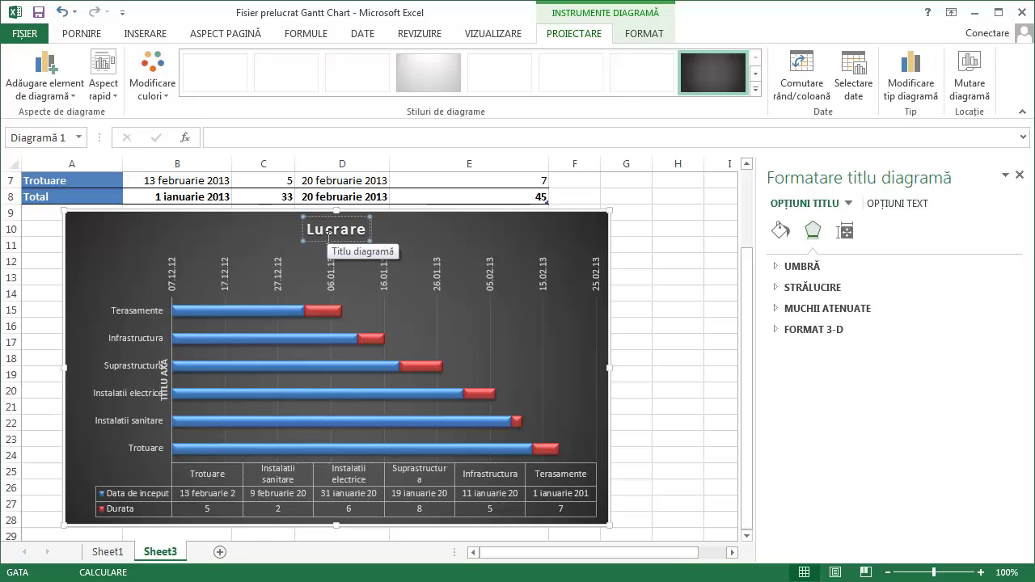
pyautogui.write(' Drum')
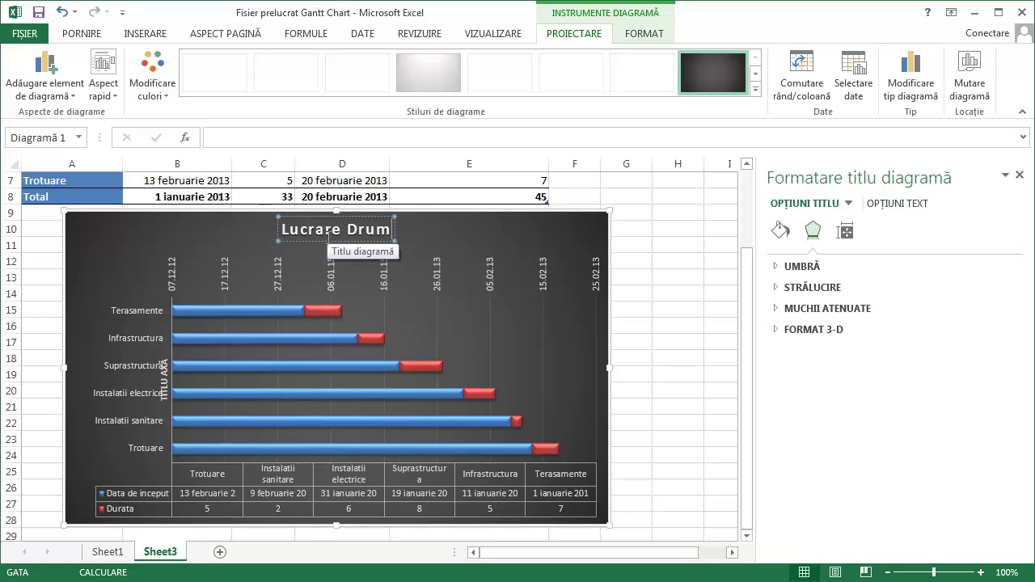
pyautogui.press('BackSpace')
pyautogui.press('BackSpace')
pyautogui.press('BackSpace')
pyautogui.press('BackSpace')
pyautogui.press('BackSpace')
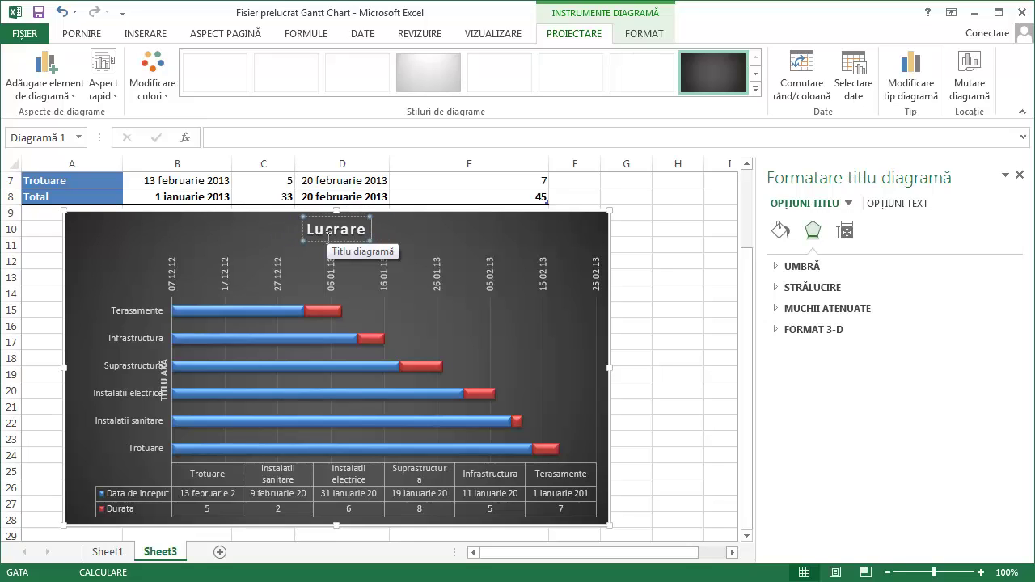
pyautogui.write(' Executie')
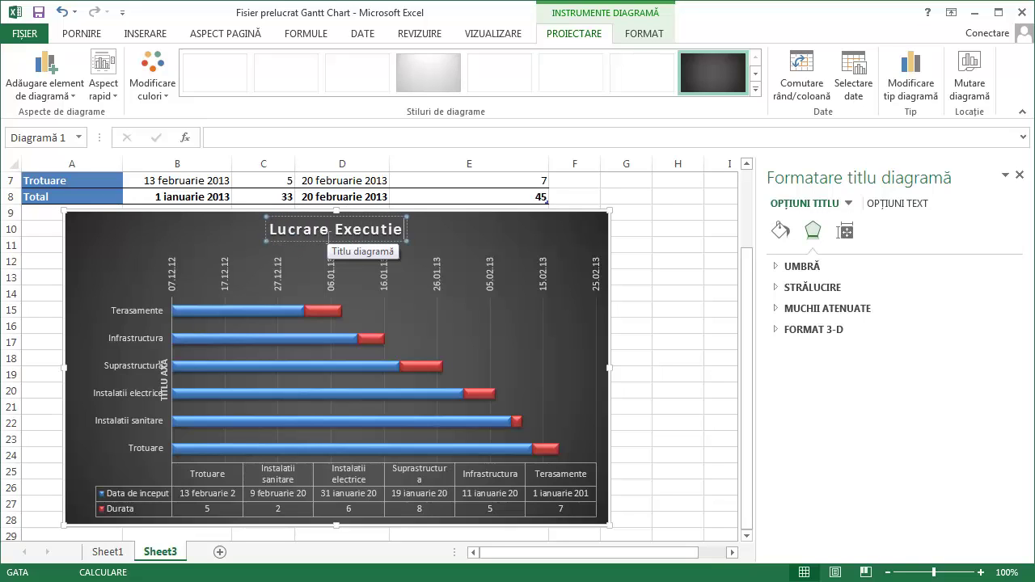
pyautogui.write(' D')
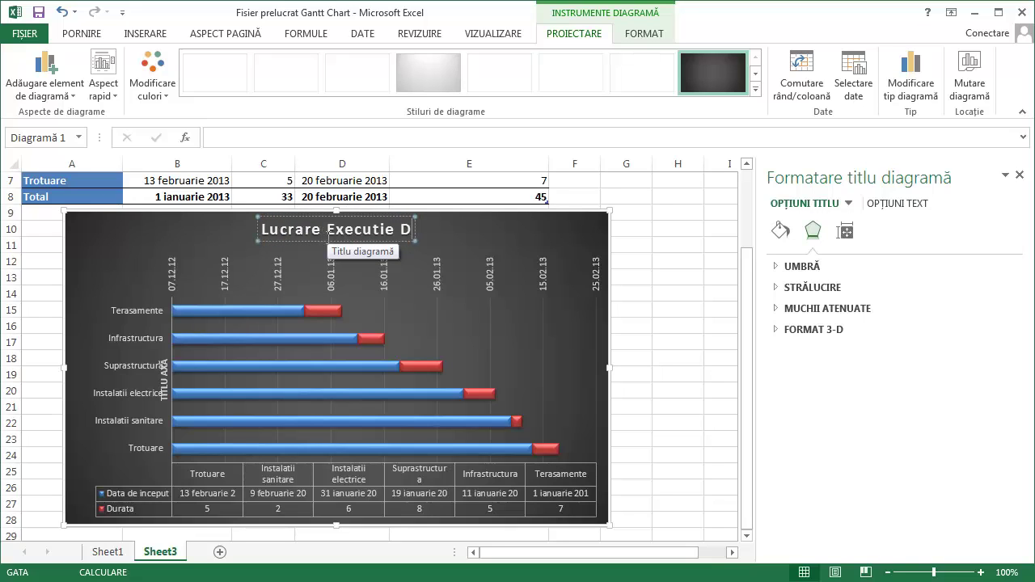
pyautogui.write('N')
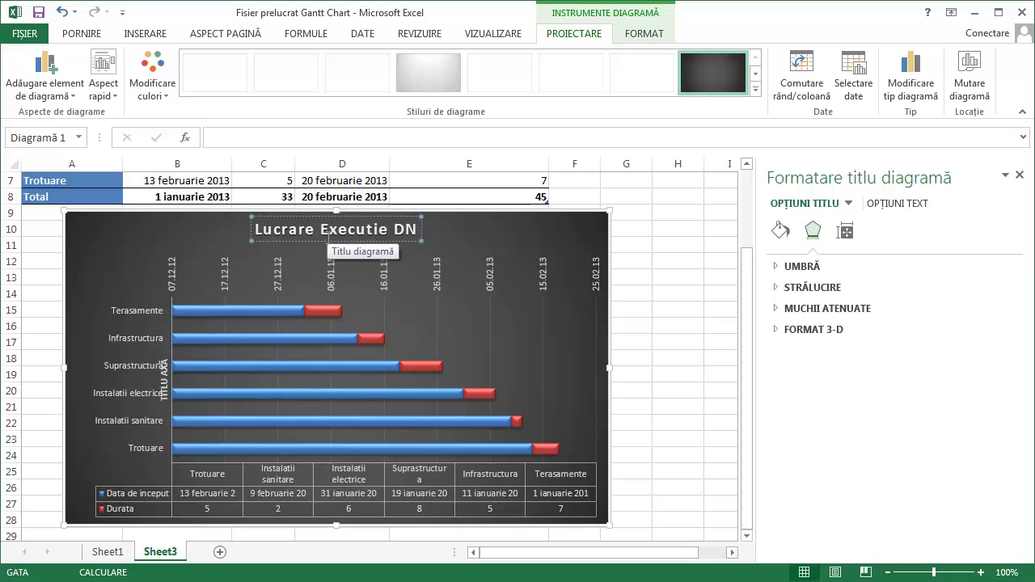
pyautogui.write(' Gr')
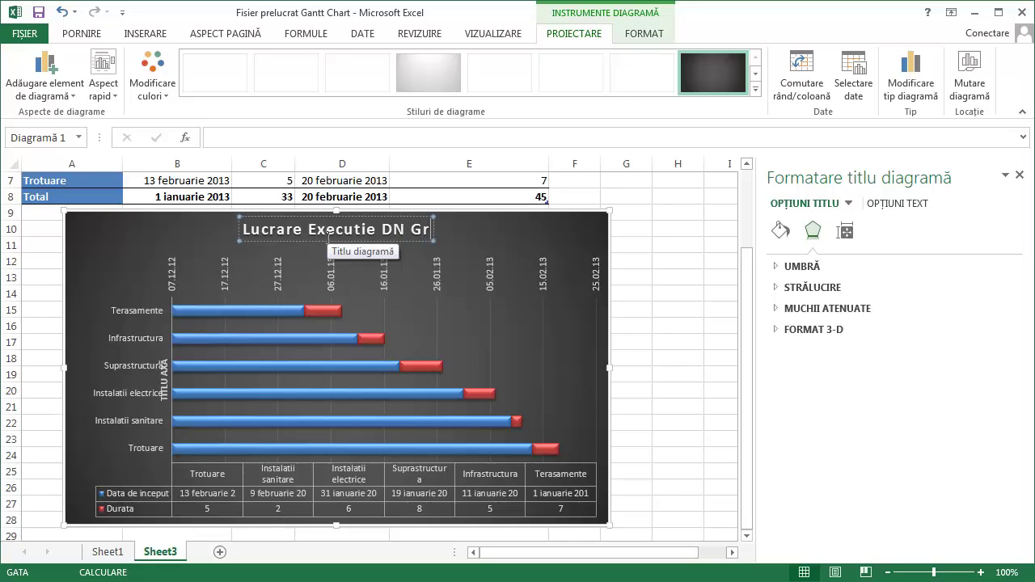
pyautogui.write('afic G')
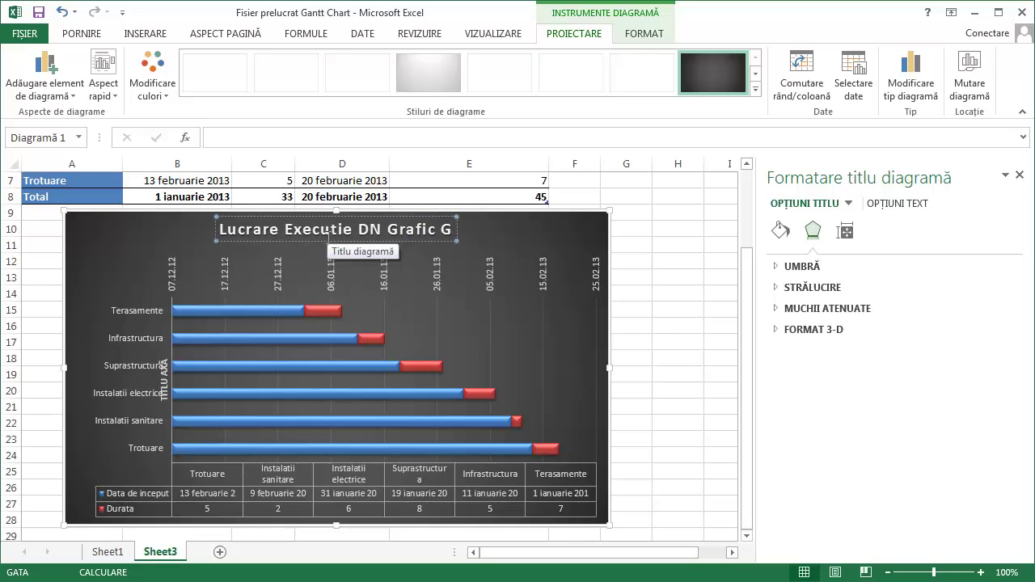
pyautogui.write('ANN')
pyautogui.press('BackSpace')
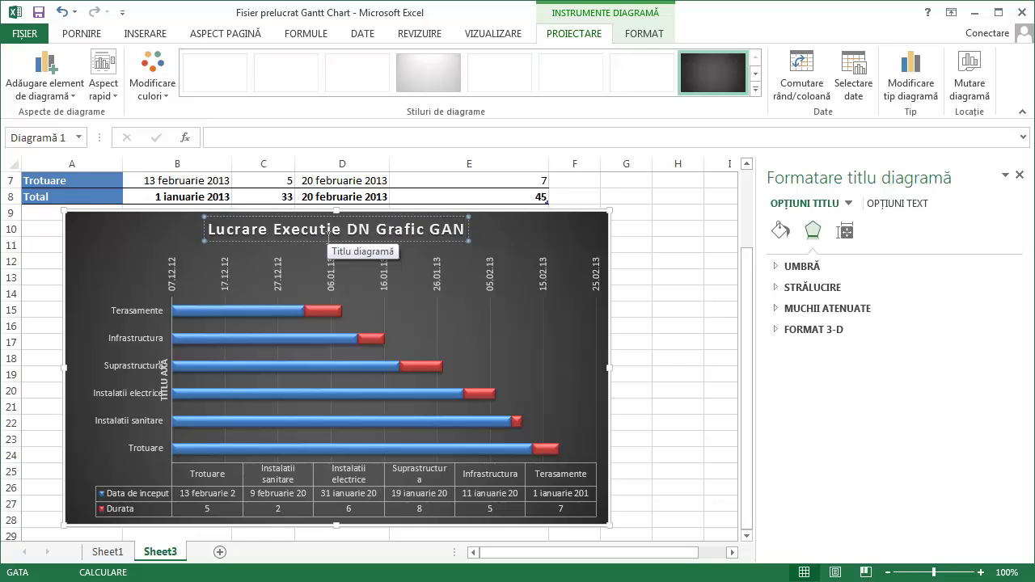
pyautogui.write('TT')
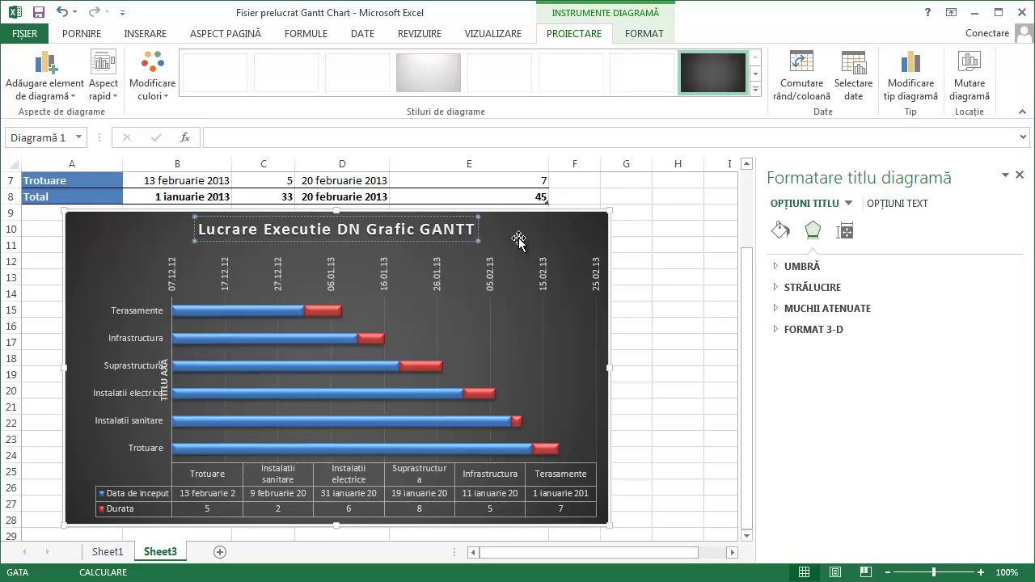
pyautogui.click(518, 238)
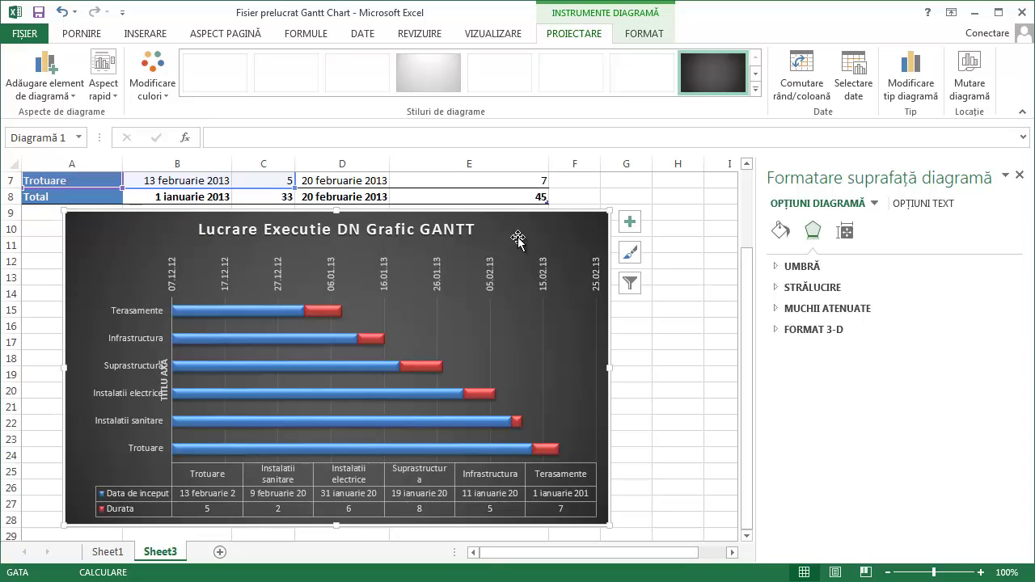
# Step: Delete the TITLU AXĂ placeholder from the vertical axis
pyautogui.click(238, 309)
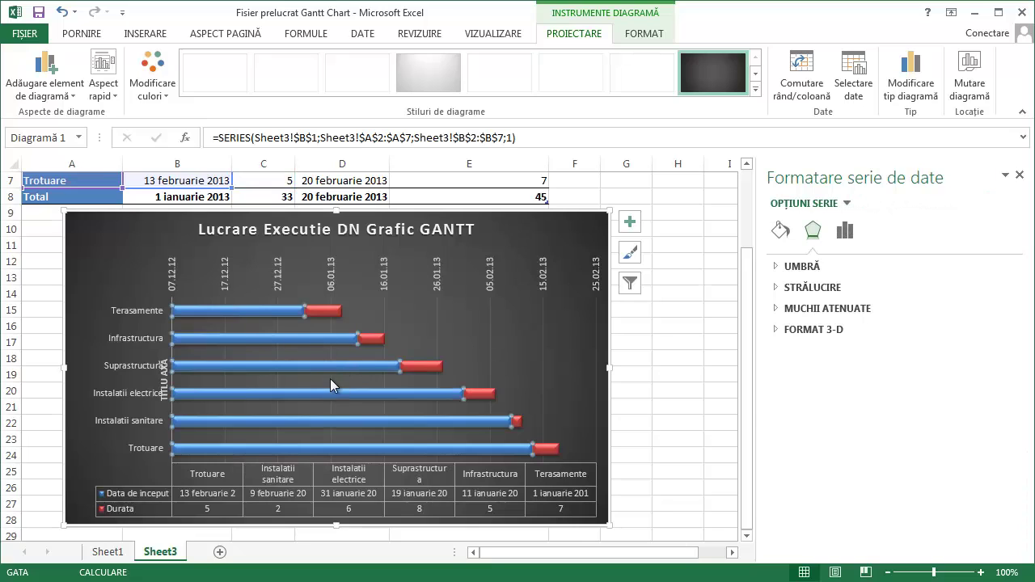
pyautogui.click(164, 378)
pyautogui.press('Delete')
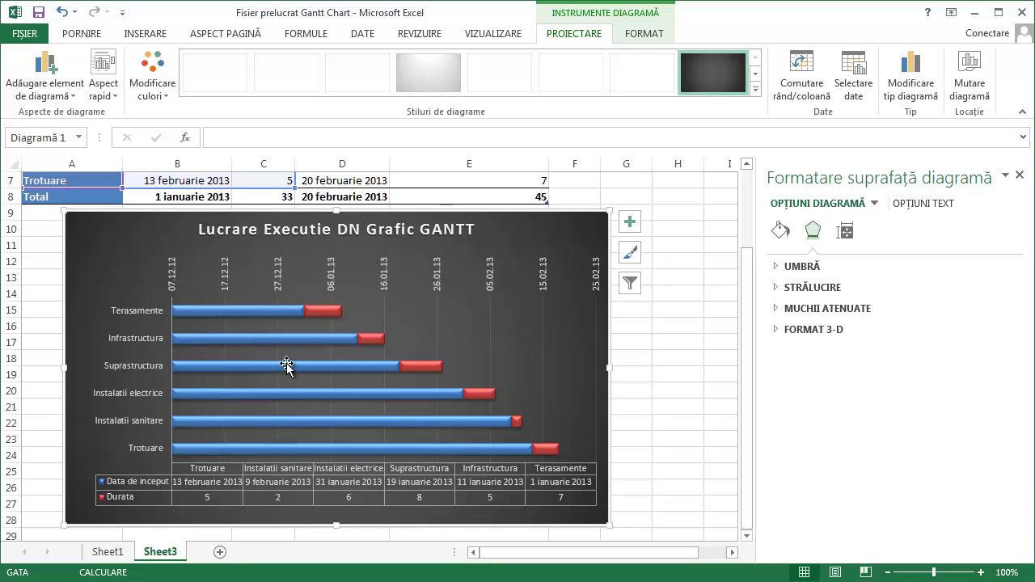
pyautogui.click(236, 308)
pyautogui.click(245, 310)
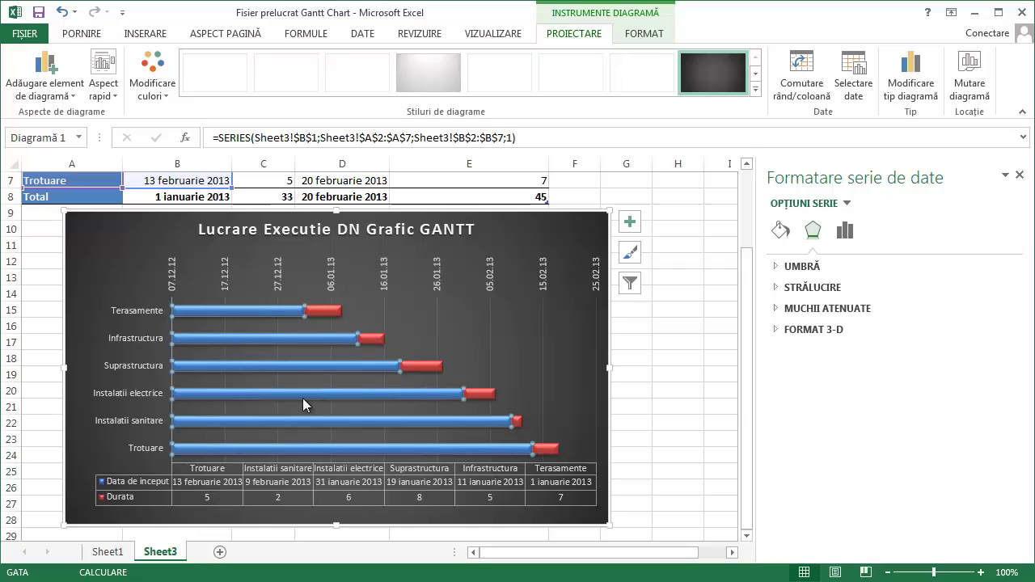
# Step: Set the Data de inceput start-date bars to No fill
pyautogui.rightClick(241, 308)
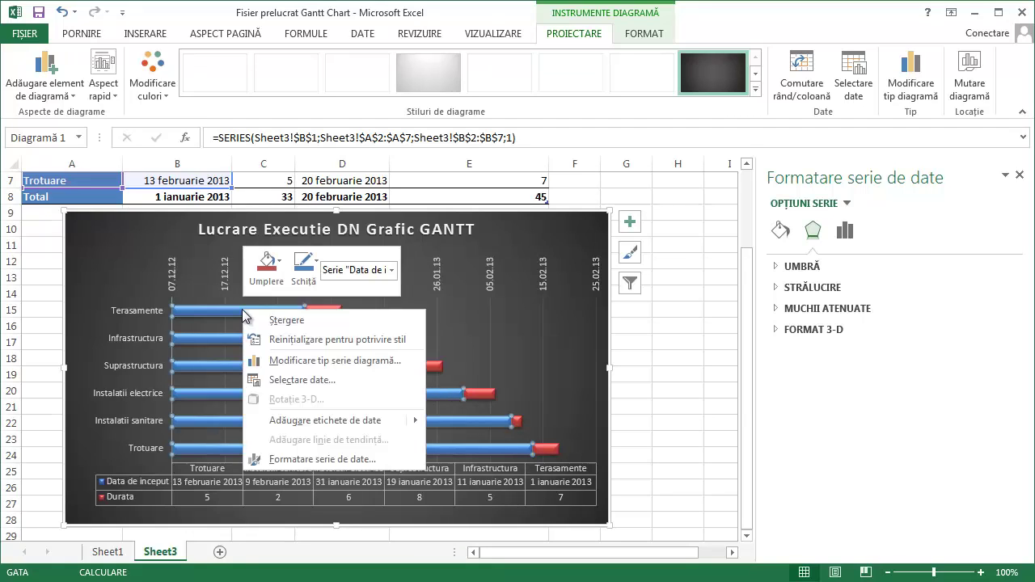
pyautogui.click(242, 308)
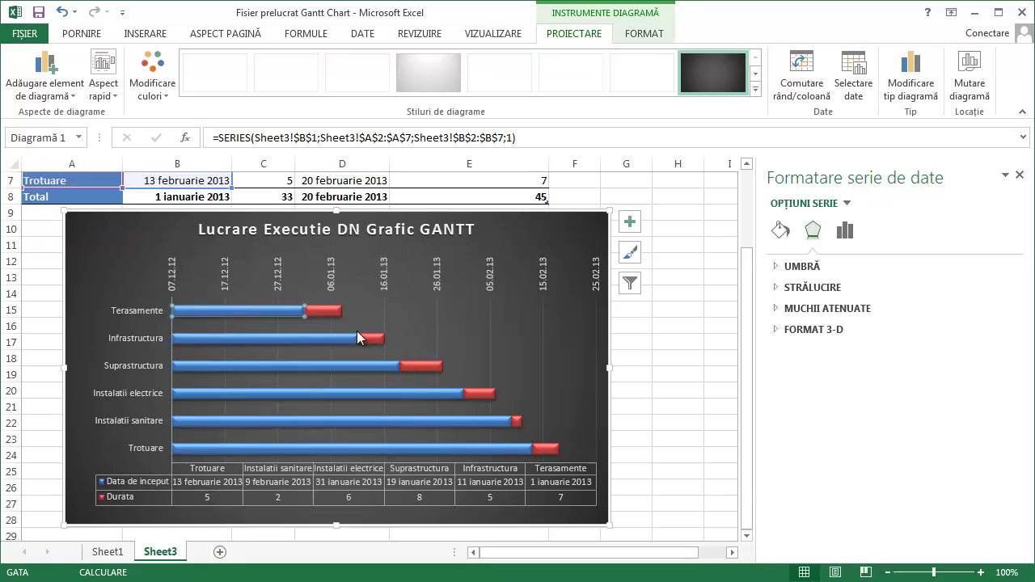
pyautogui.click(845, 269)
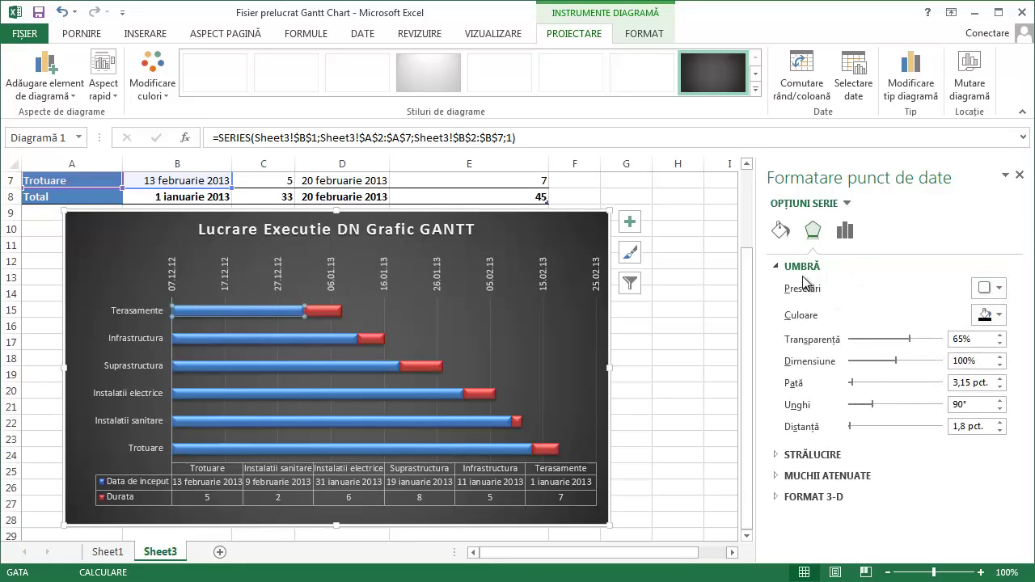
pyautogui.click(781, 233)
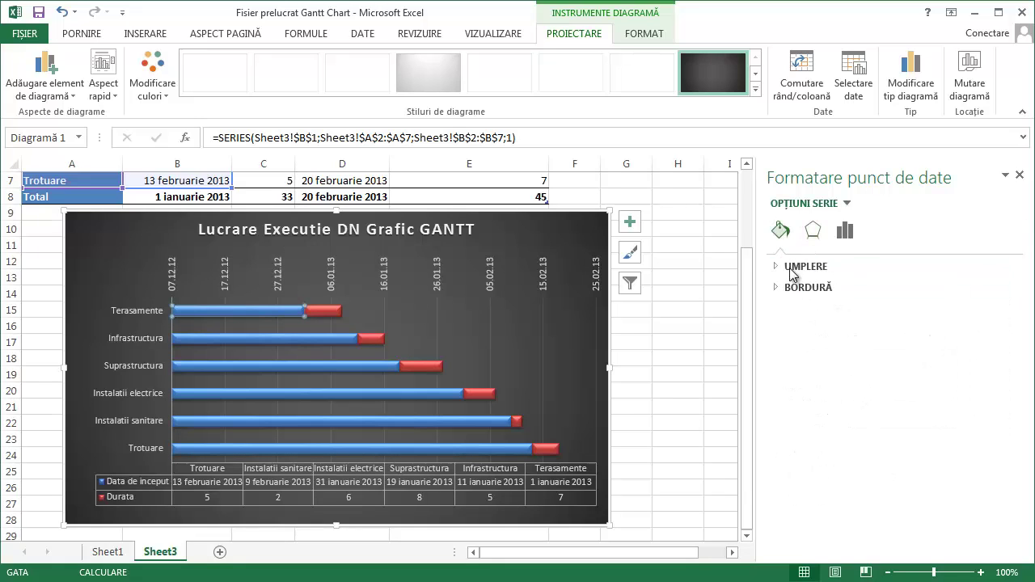
pyautogui.click(796, 266)
pyautogui.click(792, 291)
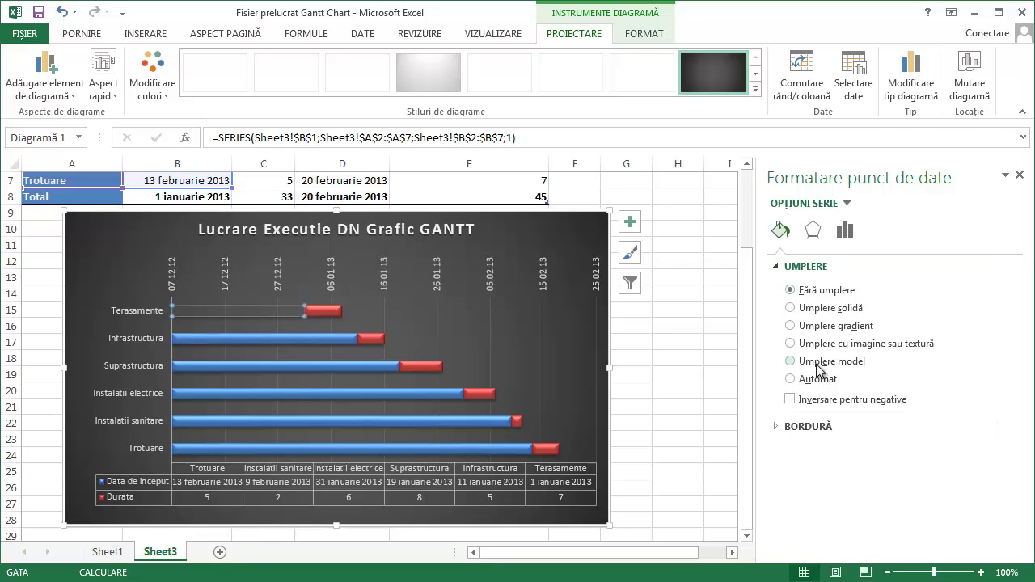
pyautogui.click(430, 302)
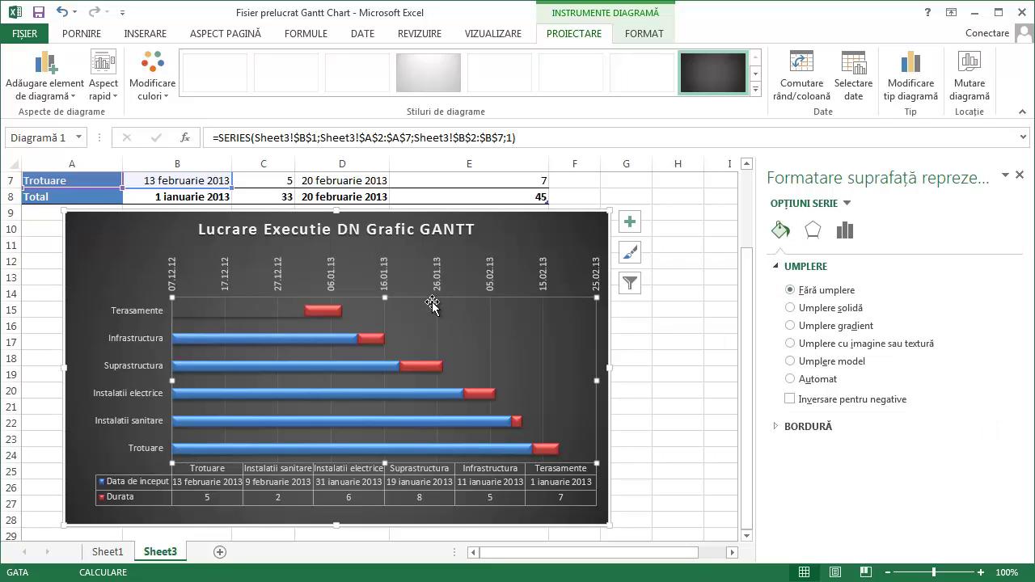
pyautogui.click(280, 341)
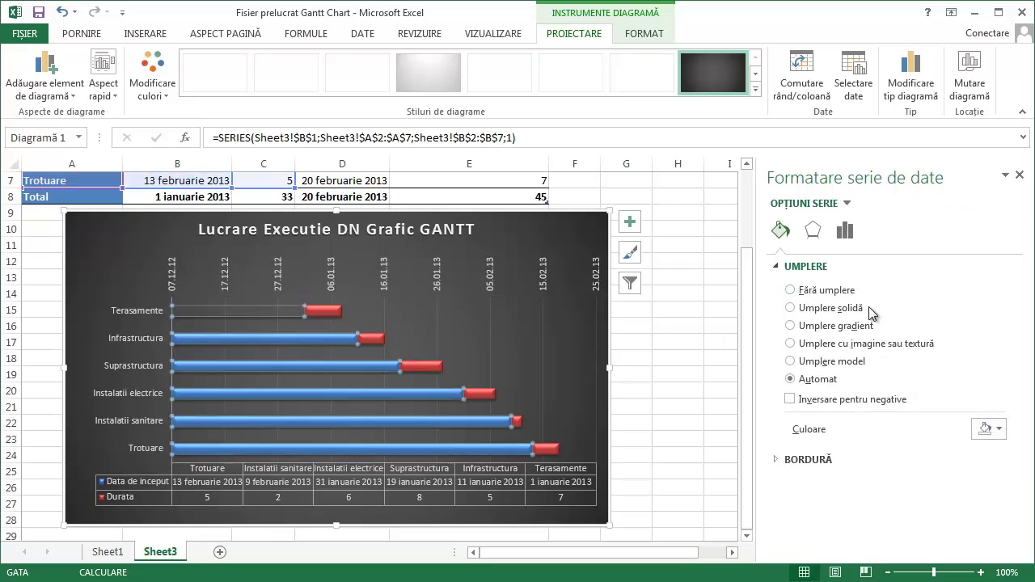
pyautogui.click(790, 291)
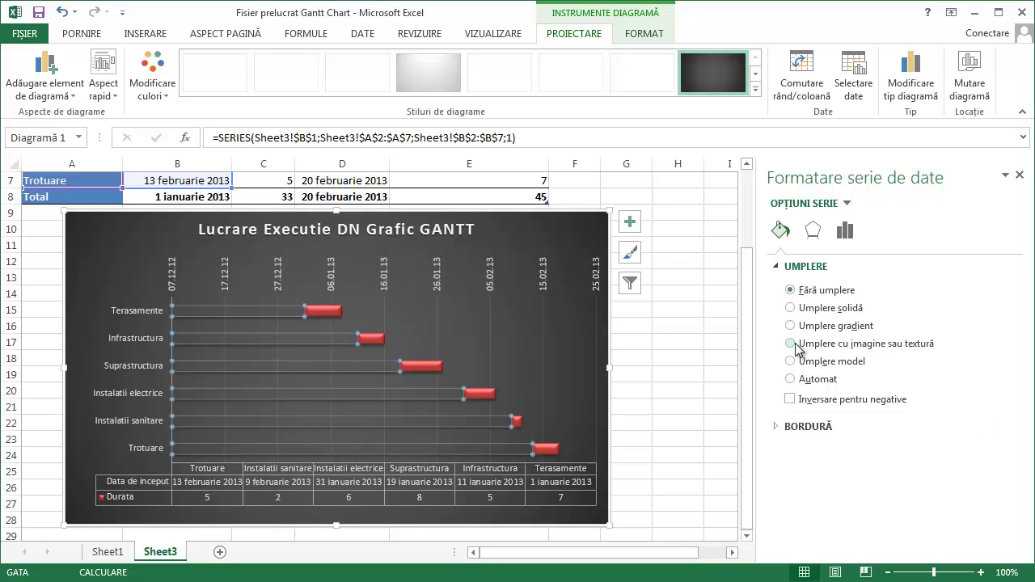
# Step: Set the start-date bars' border to No line
pyautogui.click(808, 426)
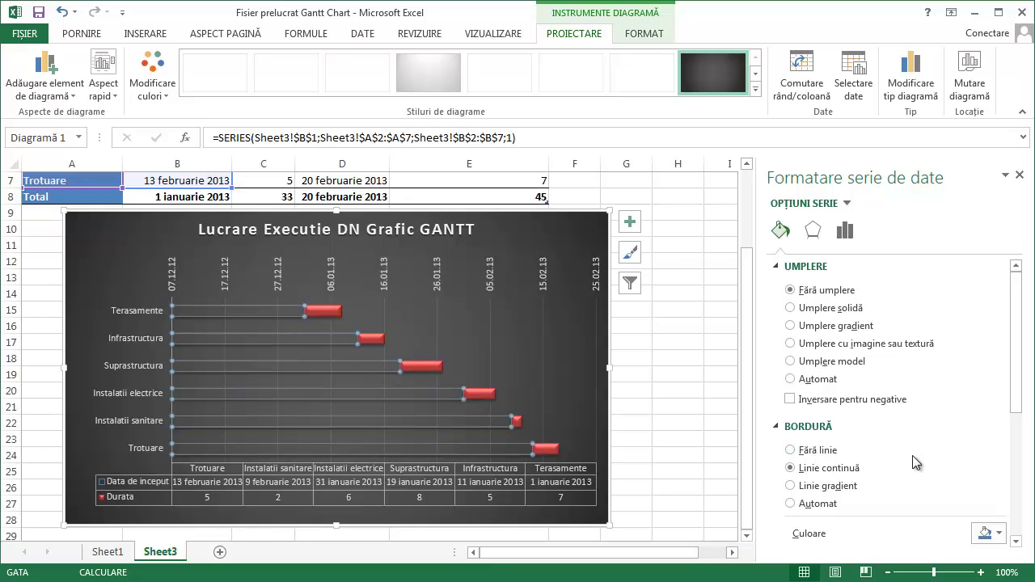
pyautogui.click(790, 451)
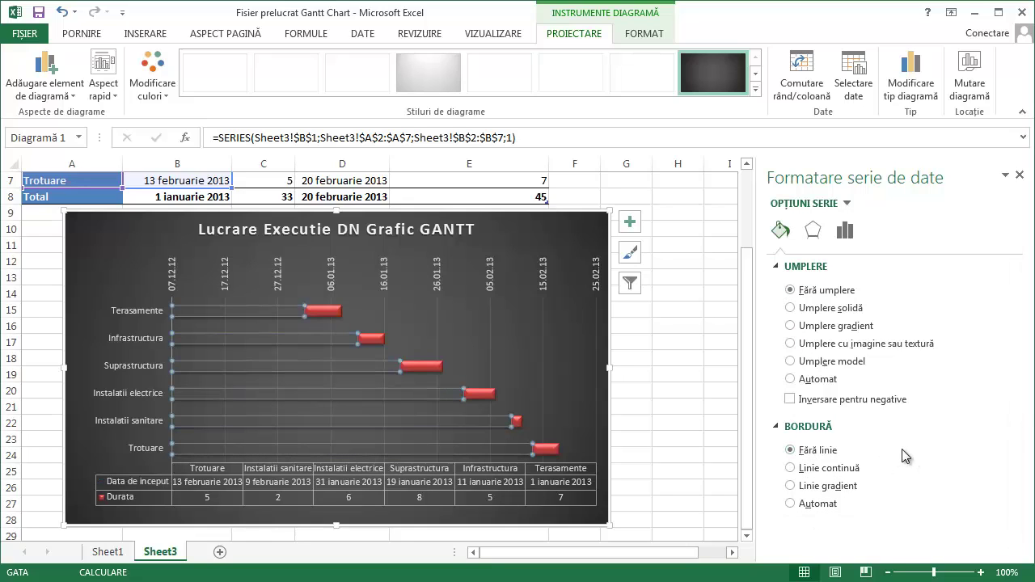
pyautogui.click(510, 346)
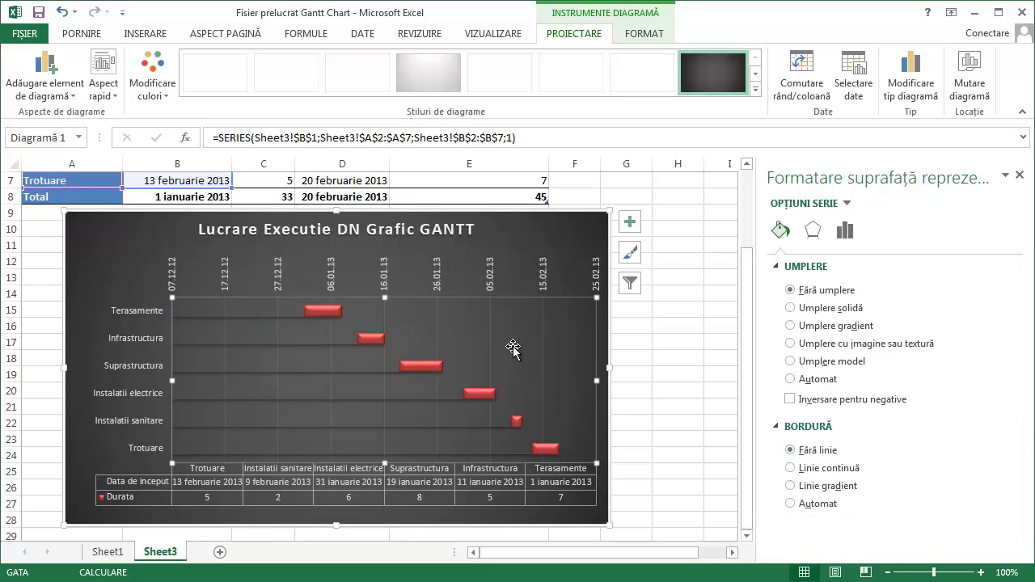
pyautogui.click(309, 340)
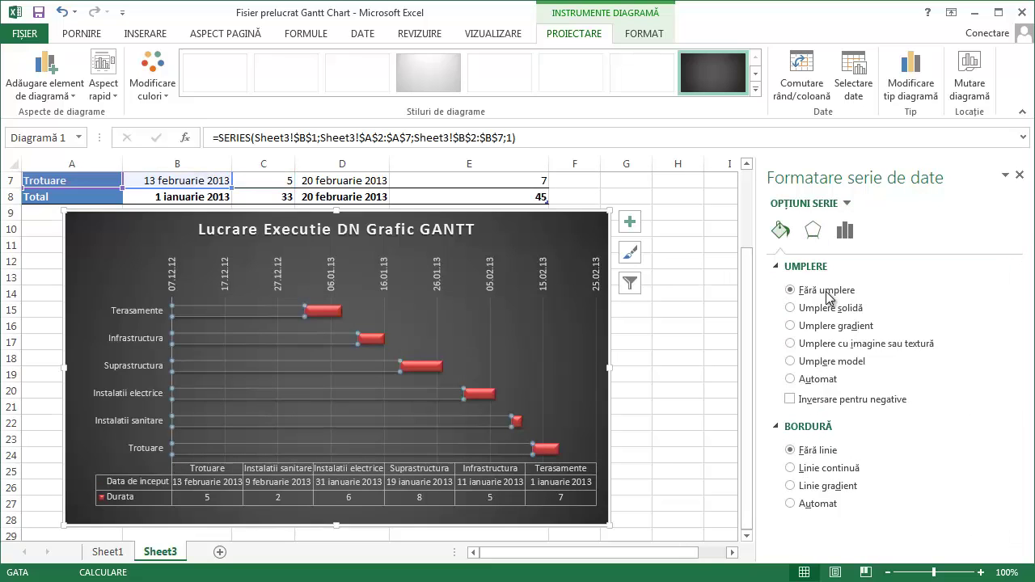
# Step: Set the start-date bars' shadow preset to No Shadow
pyautogui.click(812, 231)
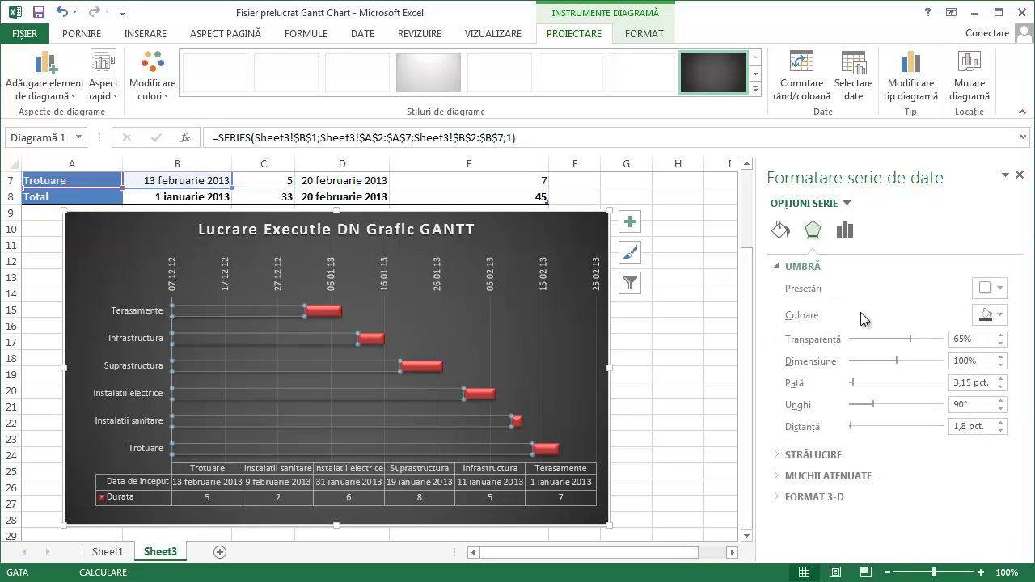
pyautogui.click(986, 287)
pyautogui.click(921, 343)
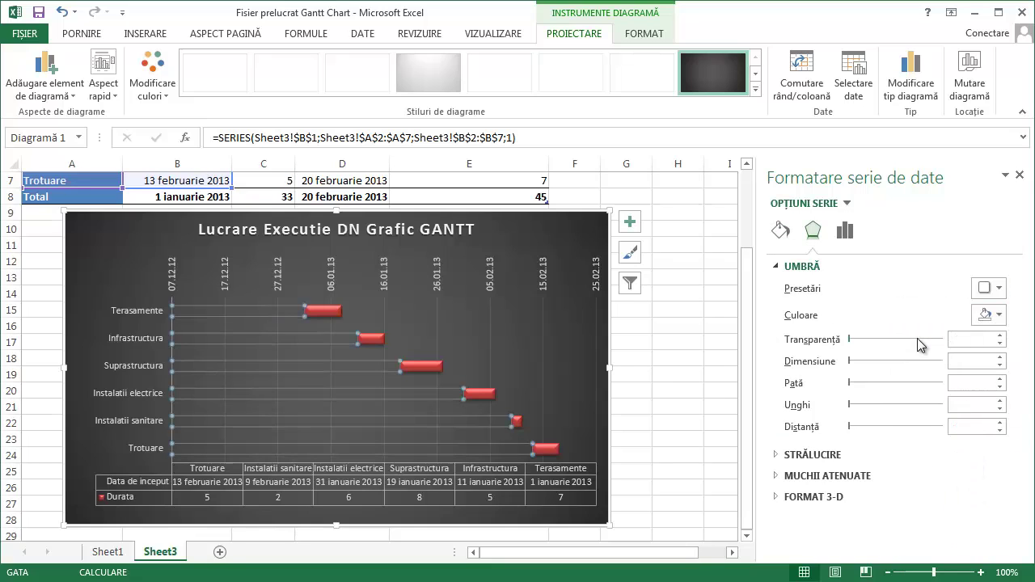
pyautogui.click(526, 337)
pyautogui.click(331, 422)
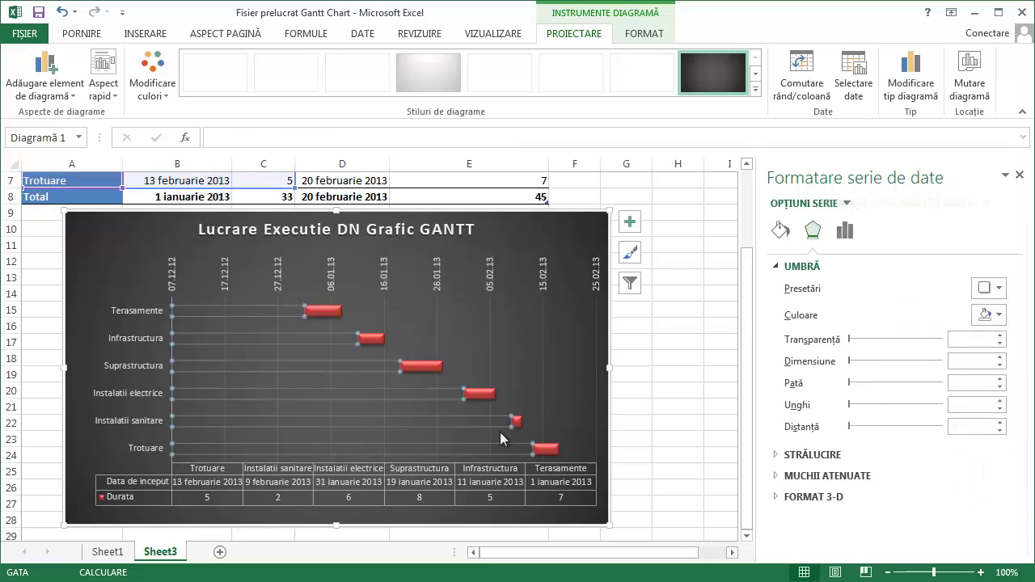
pyautogui.click(500, 432)
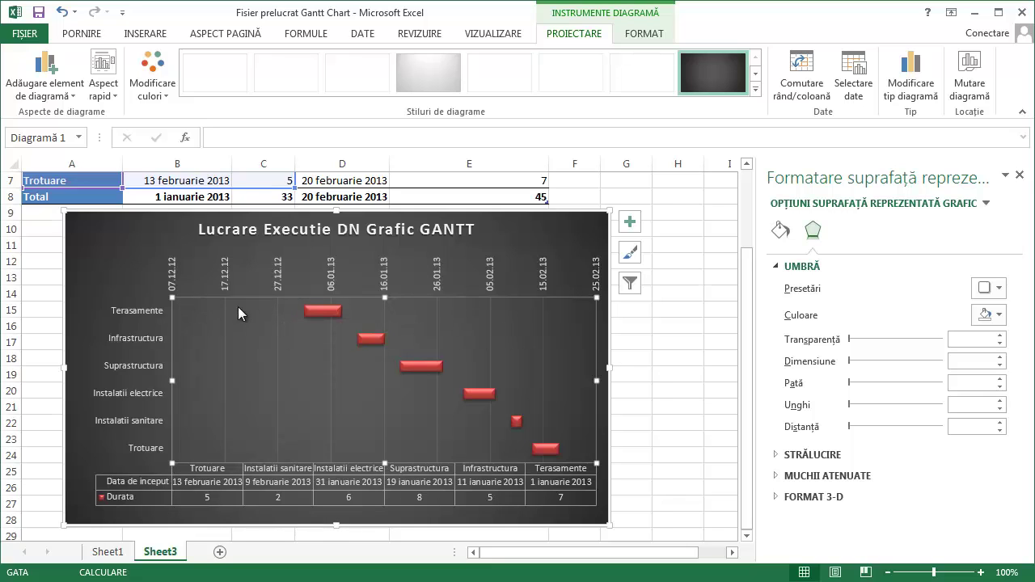
# Step: Format the Total start date in B8 as General, showing 41275
pyautogui.click(679, 348)
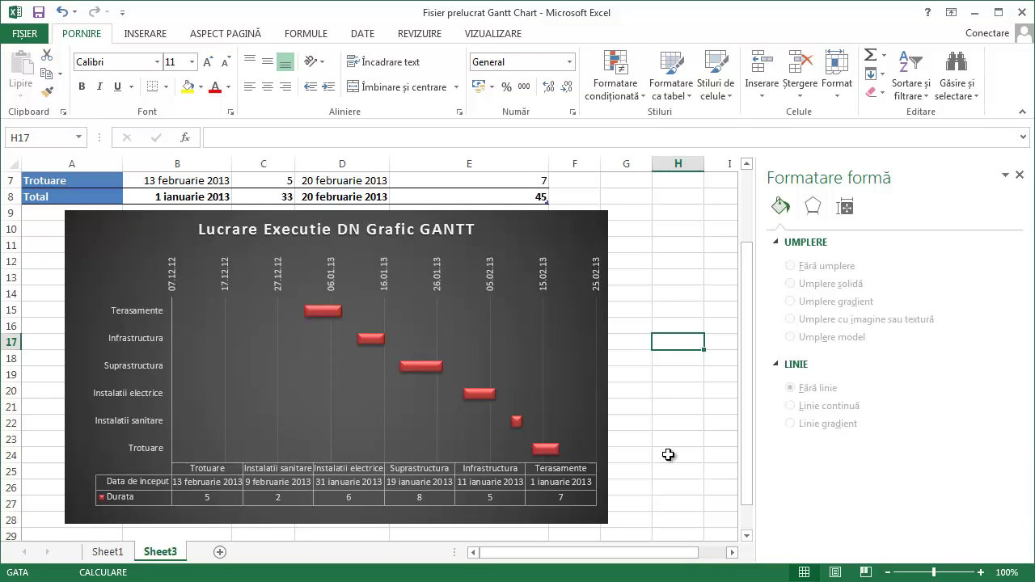
pyautogui.scroll(1, 667, 454)
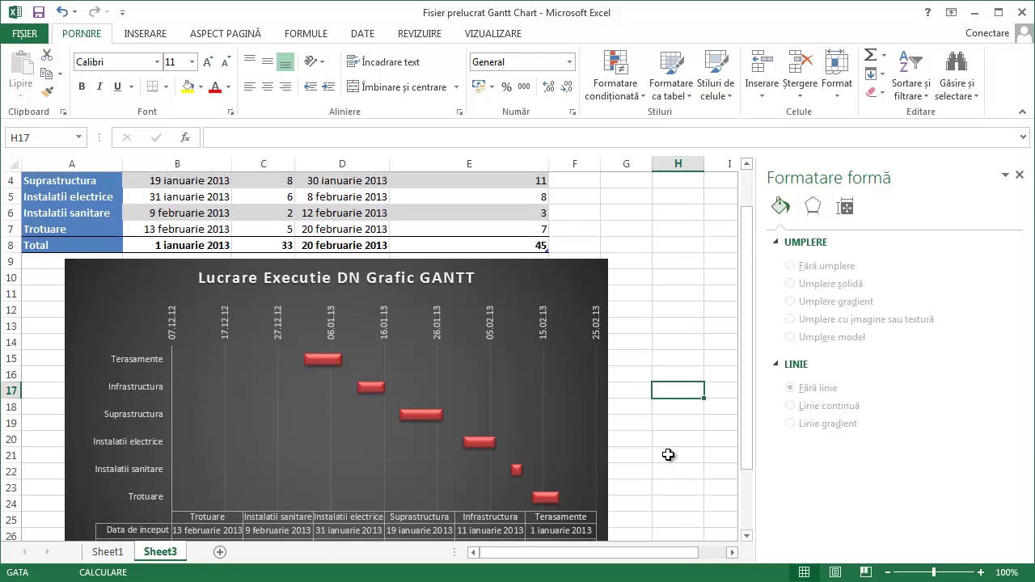
pyautogui.scroll(1, 668, 454)
pyautogui.click(193, 294)
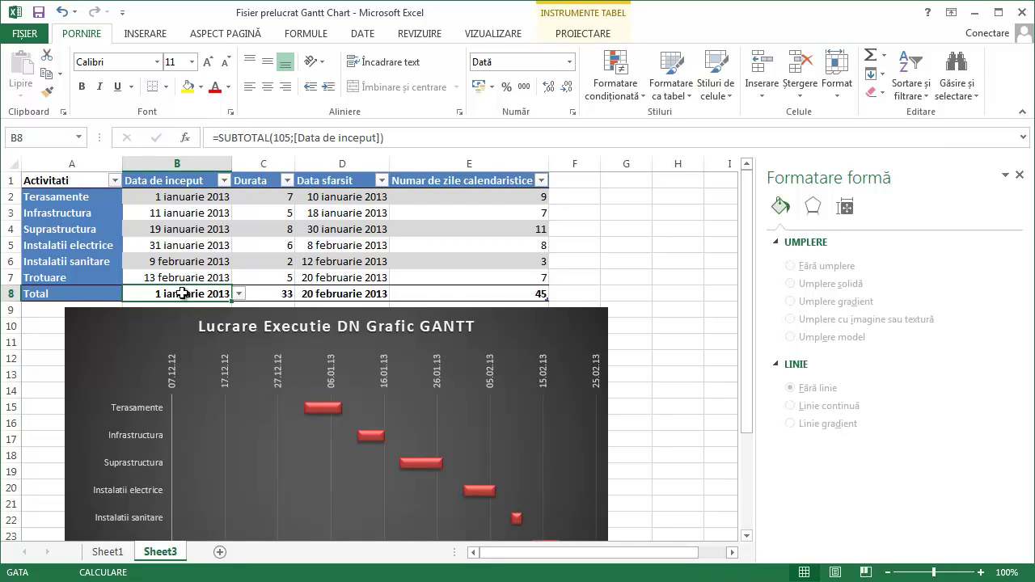
pyautogui.rightClick(183, 293)
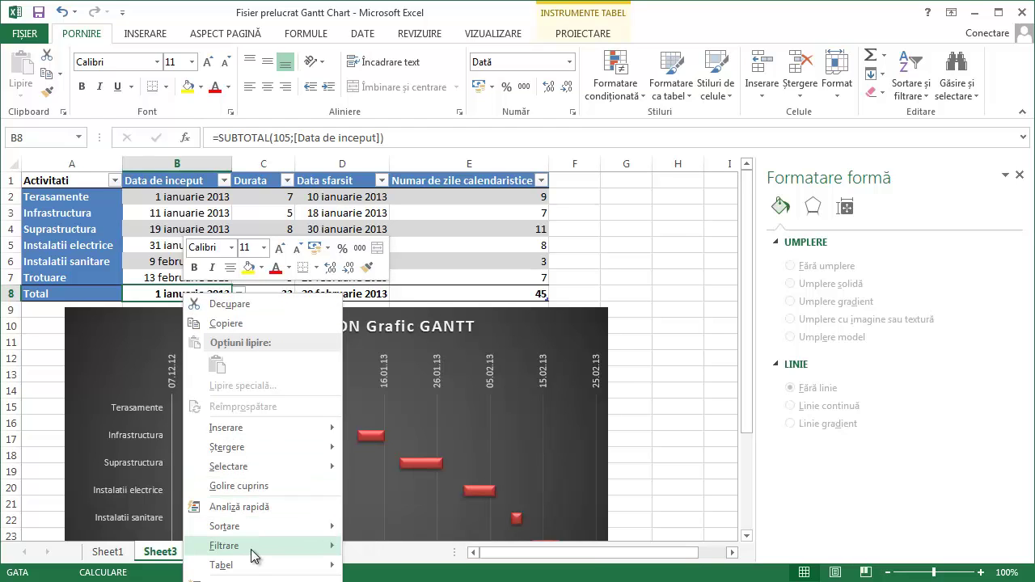
pyautogui.click(243, 580)
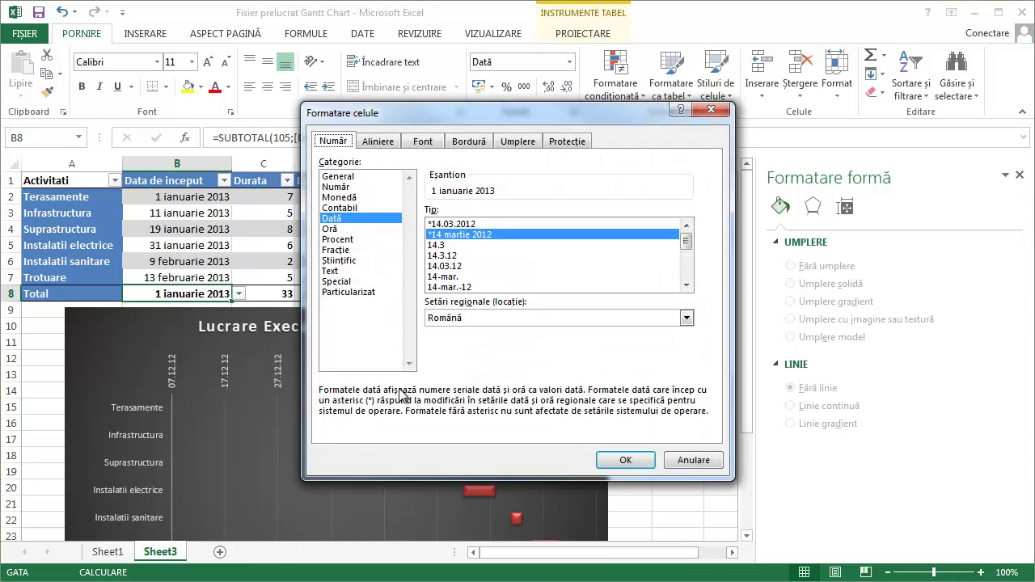
pyautogui.click(355, 177)
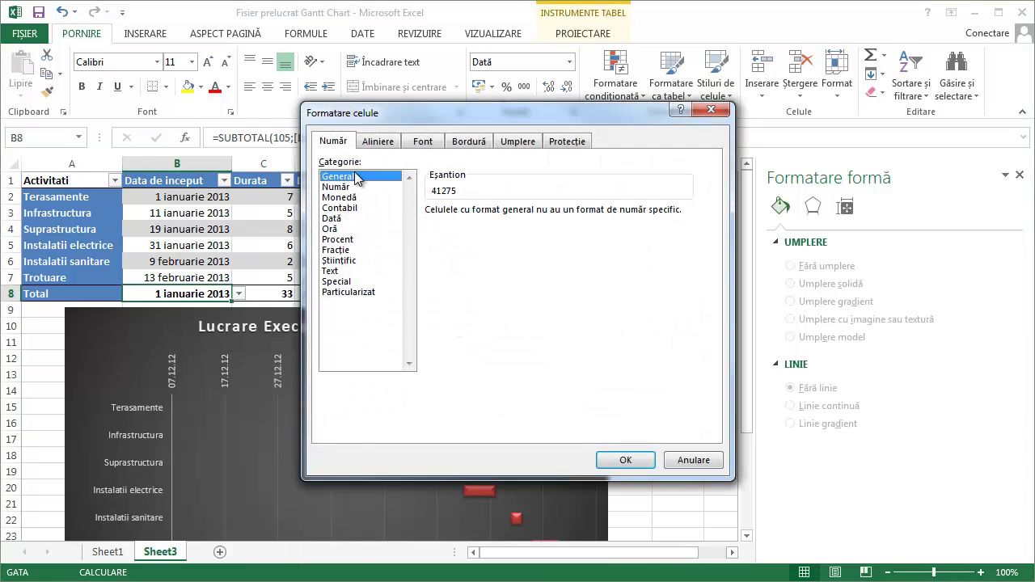
pyautogui.click(625, 459)
# Step: Format the Total end date in D8 as General, showing 41325
pyautogui.click(371, 294)
pyautogui.rightClick(362, 293)
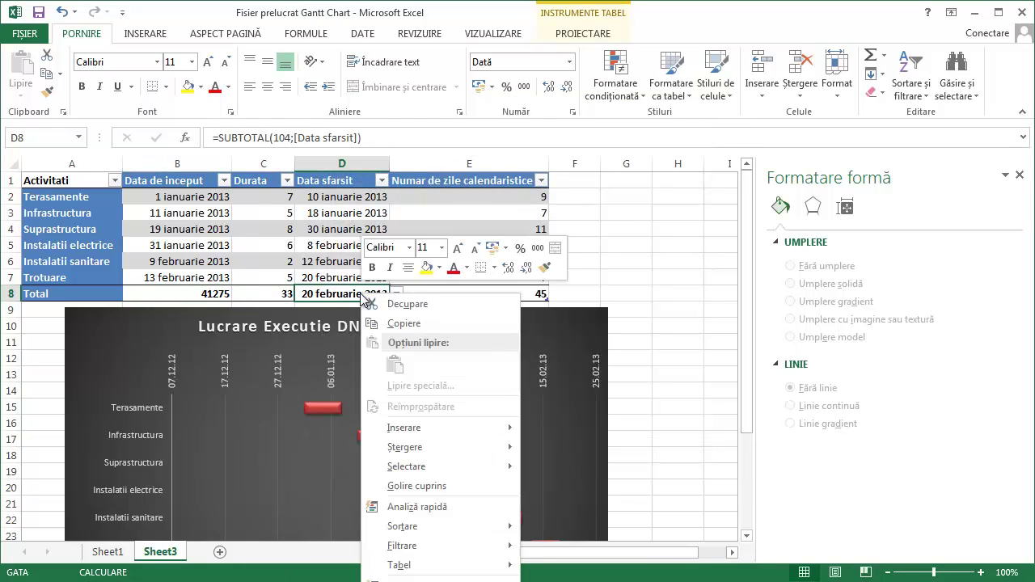
pyautogui.click(413, 580)
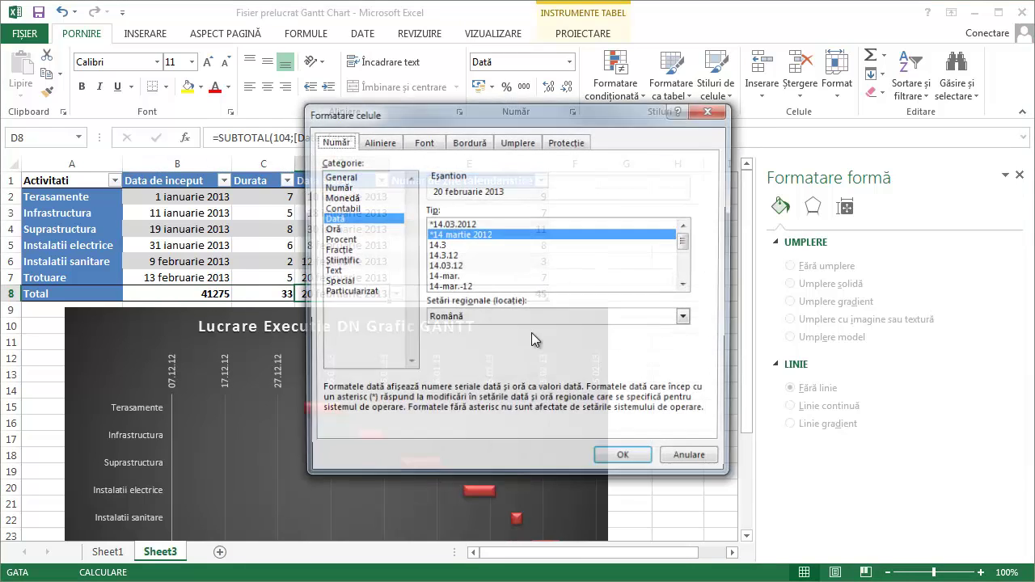
pyautogui.click(368, 175)
pyautogui.click(625, 459)
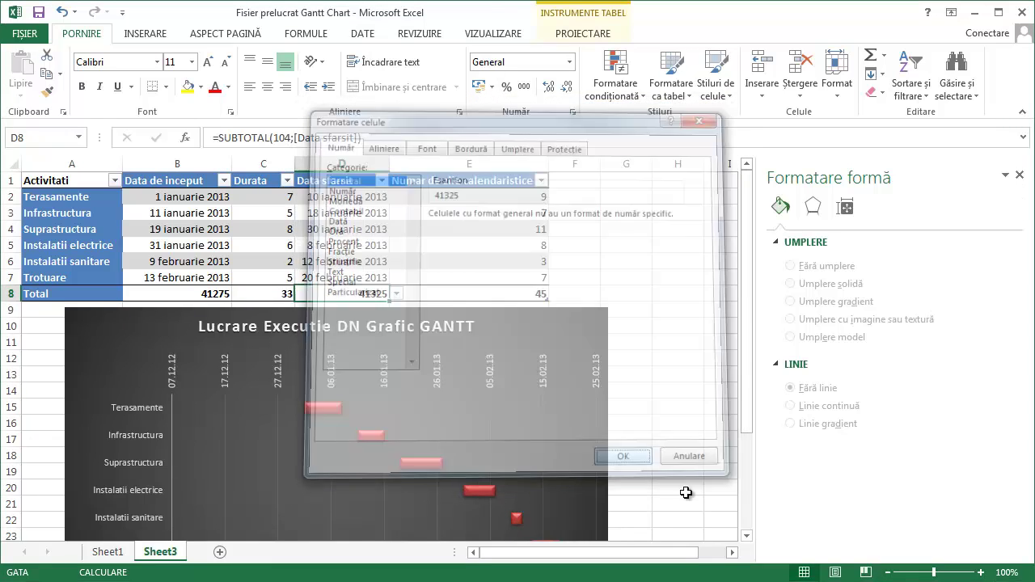
pyautogui.click(681, 346)
pyautogui.scroll(-2, 675, 423)
pyautogui.scroll(1, 675, 423)
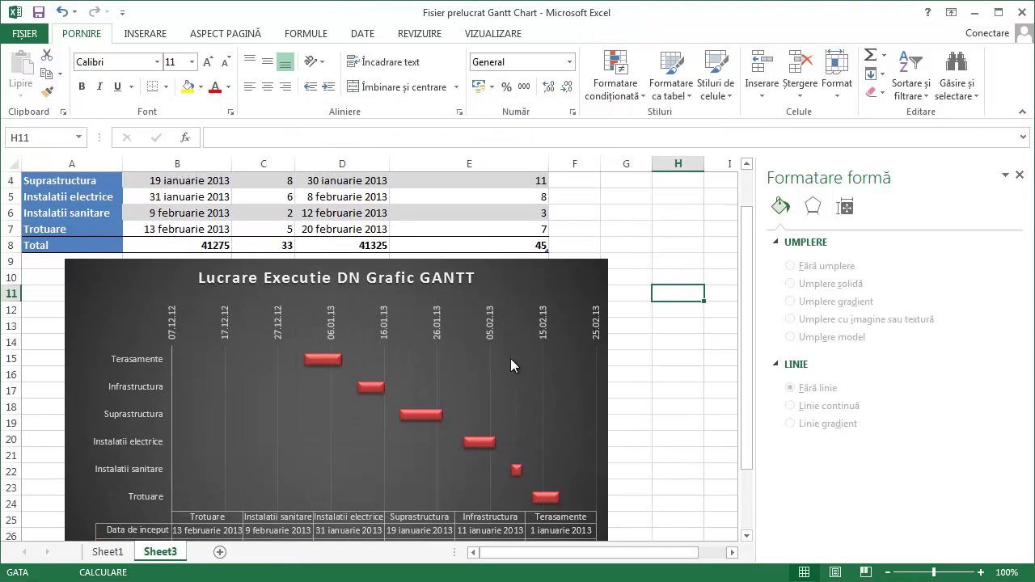
# Step: Set the date axis bounds to minimum 41275 and maximum 41325
pyautogui.click(395, 334)
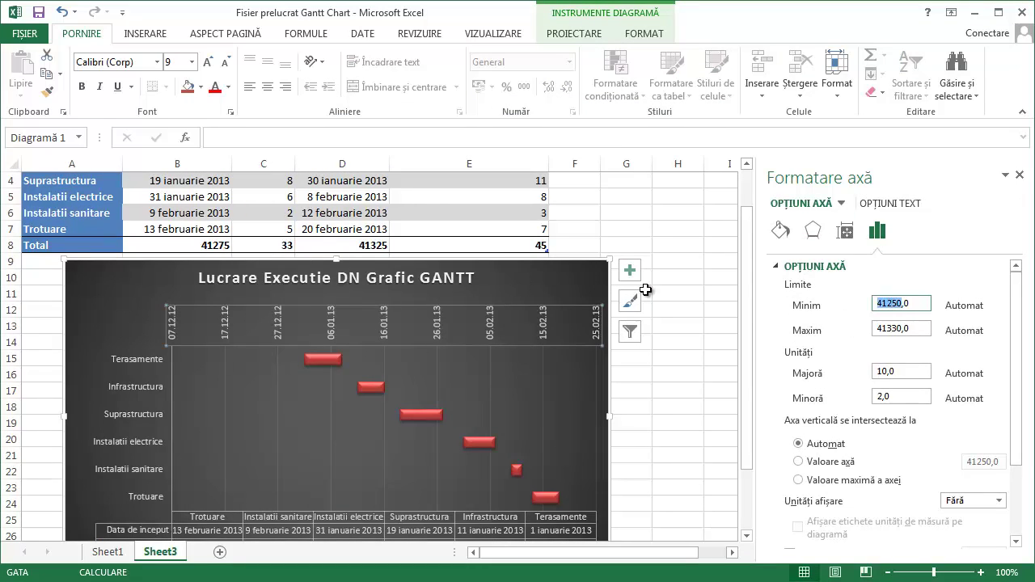
pyautogui.write('41')
pyautogui.press('Return')
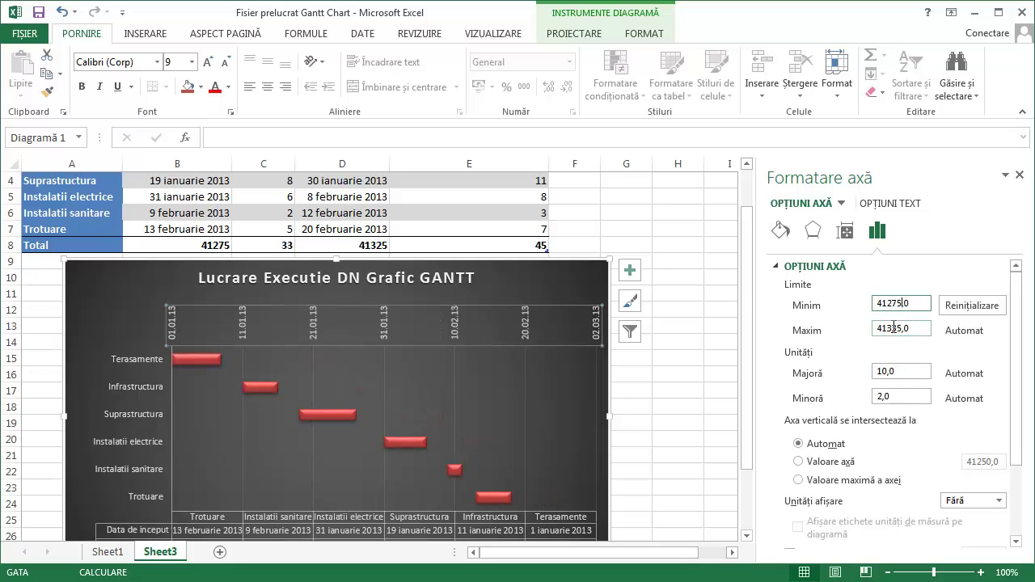
pyautogui.doubleClick(893, 327)
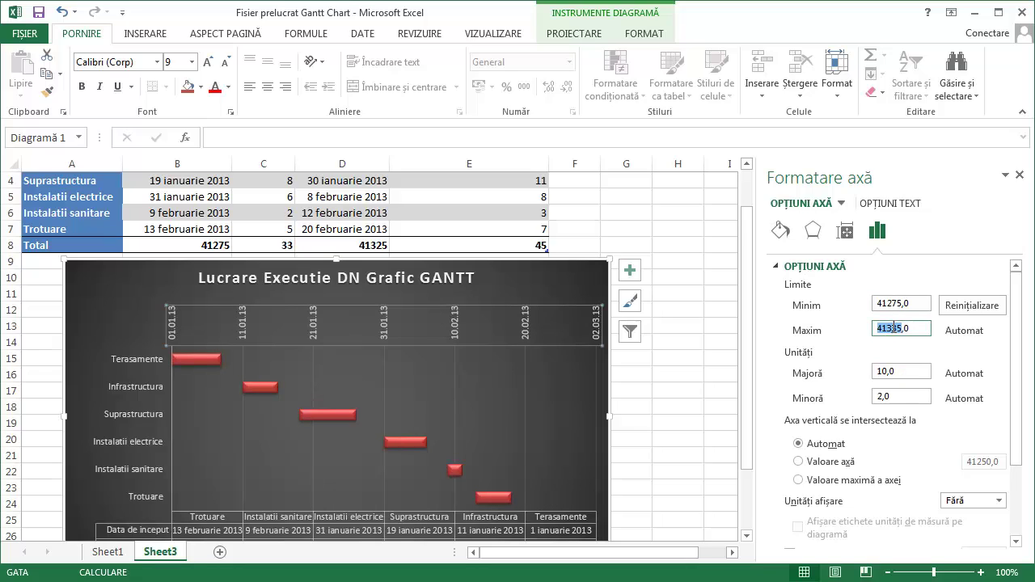
pyautogui.write('41325')
pyautogui.press('Return')
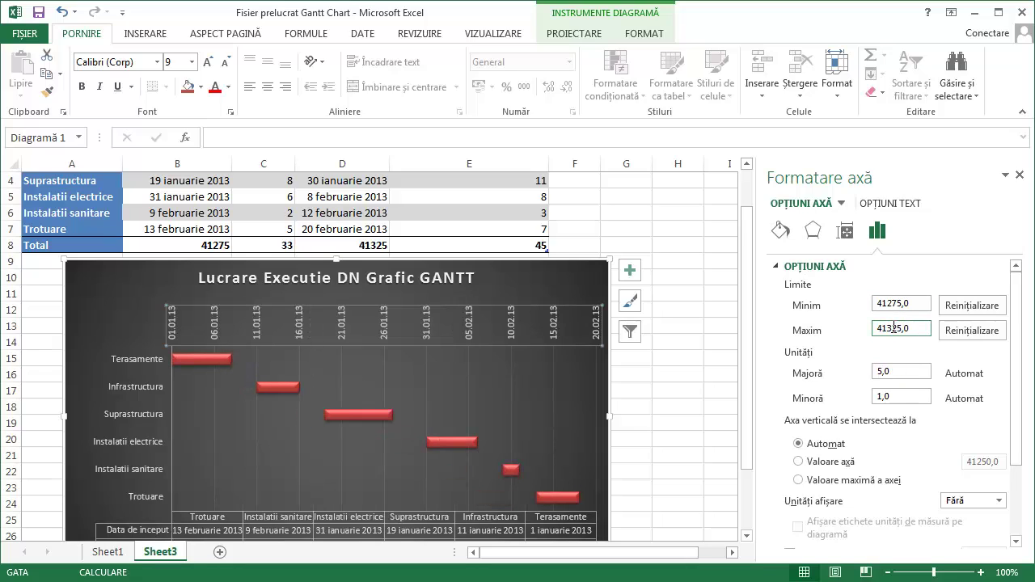
pyautogui.click(678, 409)
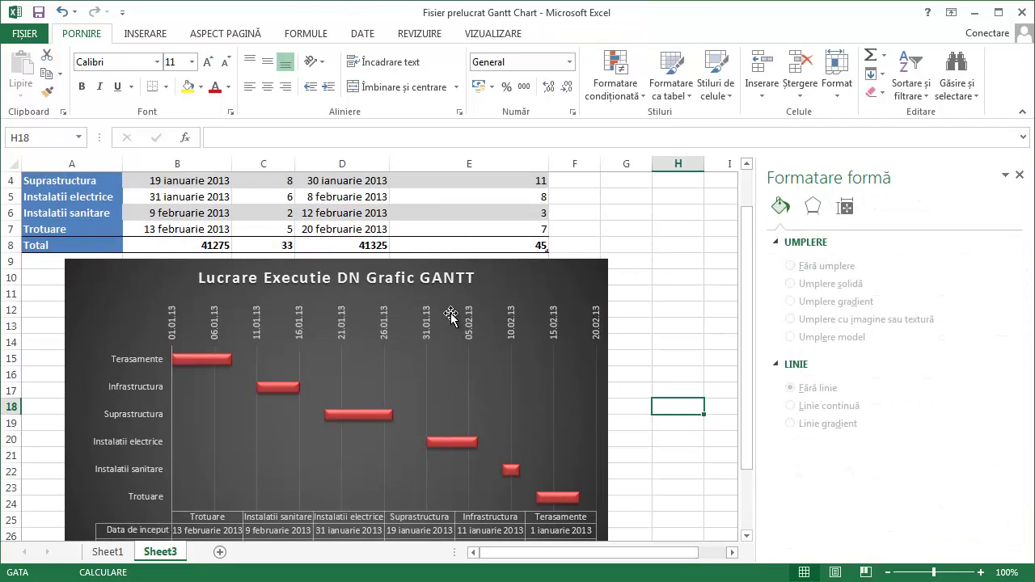
# Step: Try major units of 2 and 3, then reset the major unit to automatic (5)
pyautogui.click(469, 318)
pyautogui.click(468, 317)
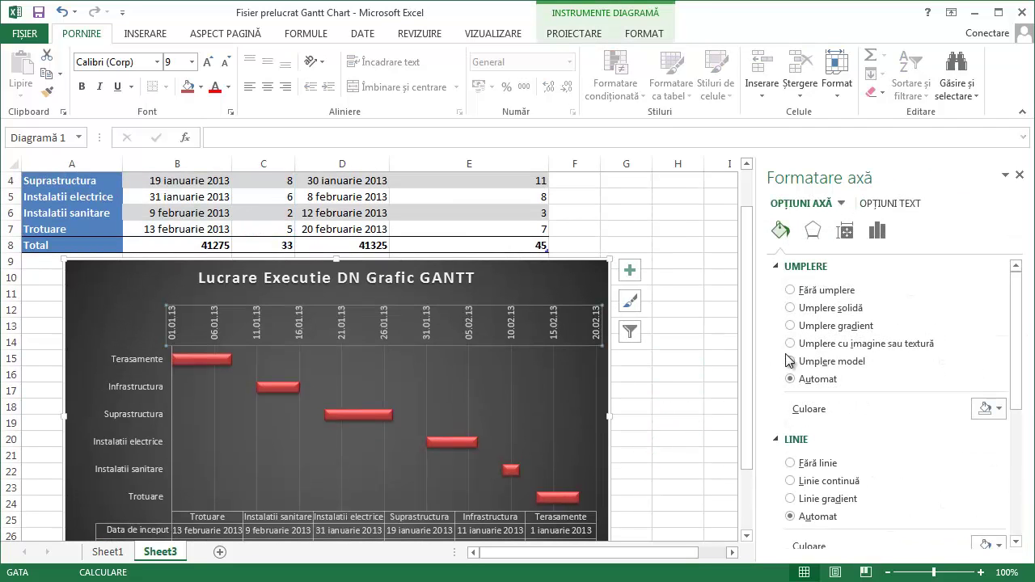
pyautogui.click(878, 231)
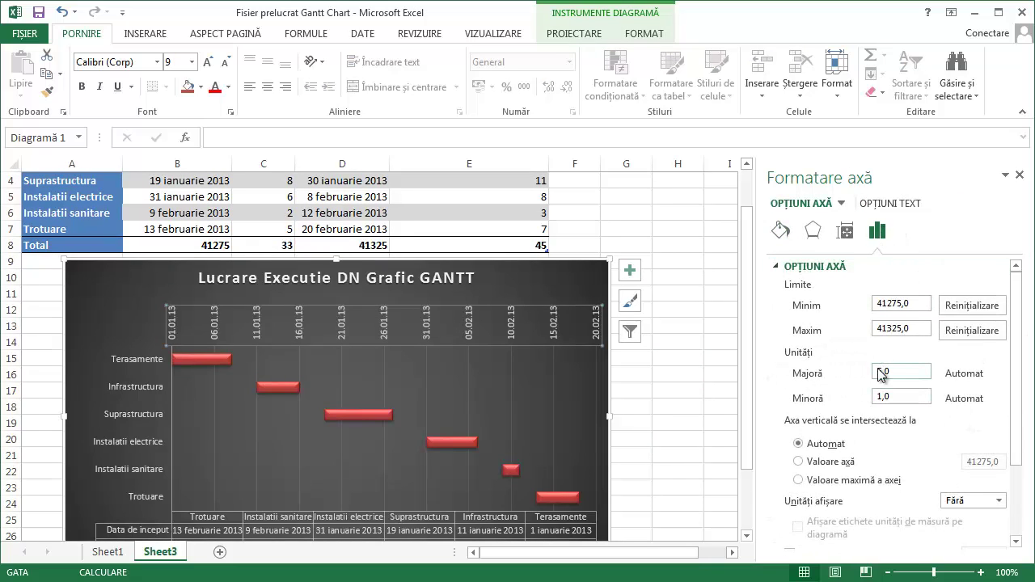
pyautogui.doubleClick(885, 368)
pyautogui.write('2')
pyautogui.press('Return')
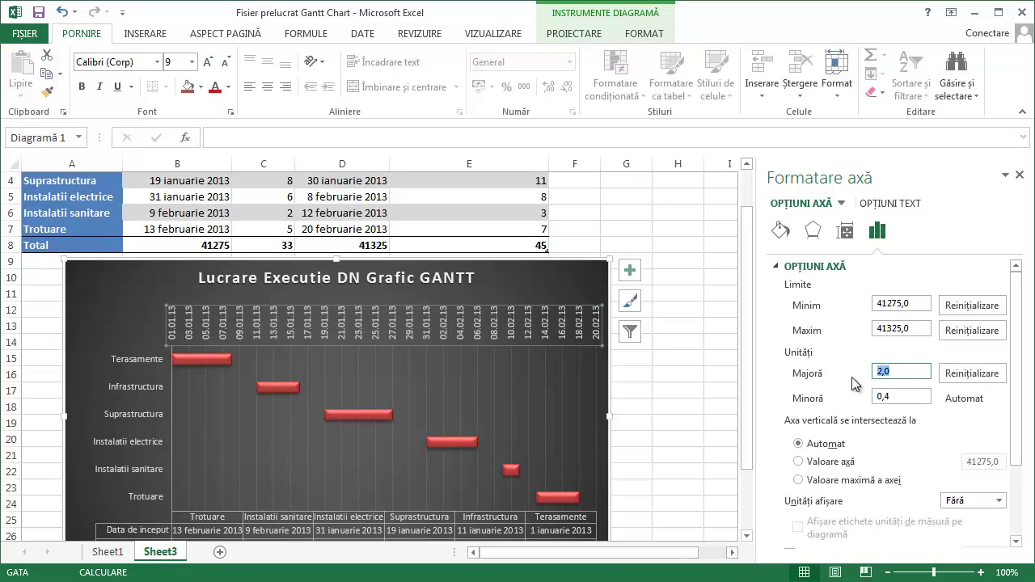
pyautogui.write('3')
pyautogui.press('Return')
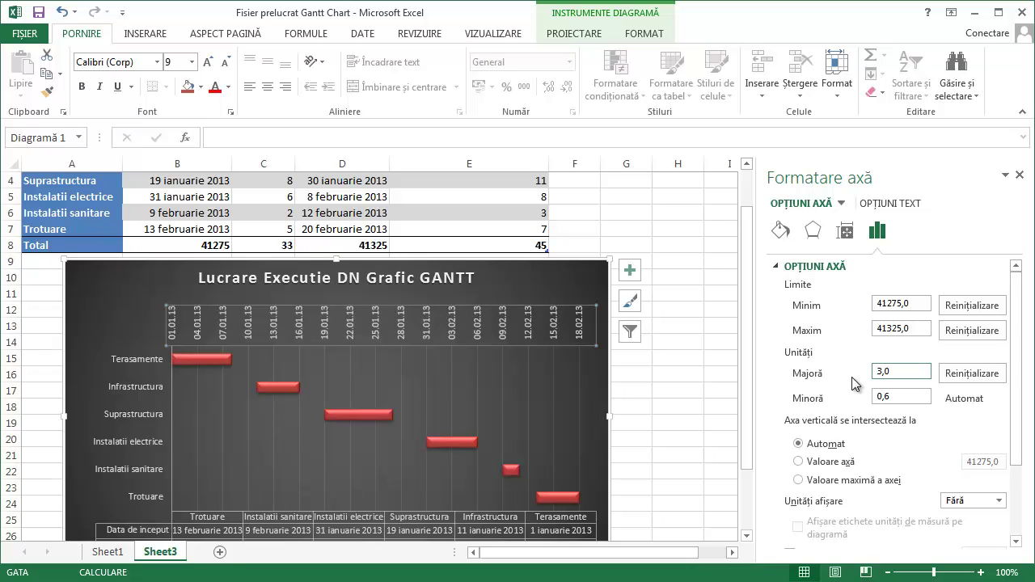
pyautogui.click(970, 373)
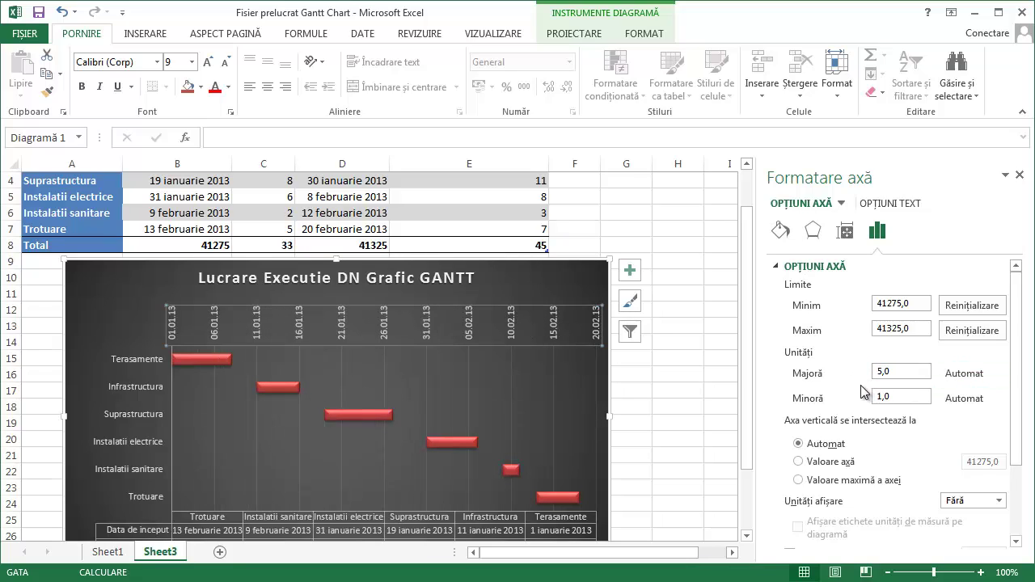
# Step: Toggle logarithmic scale and reversed order back off, then review tick mark, label and number settings
pyautogui.scroll(-3, 824, 416)
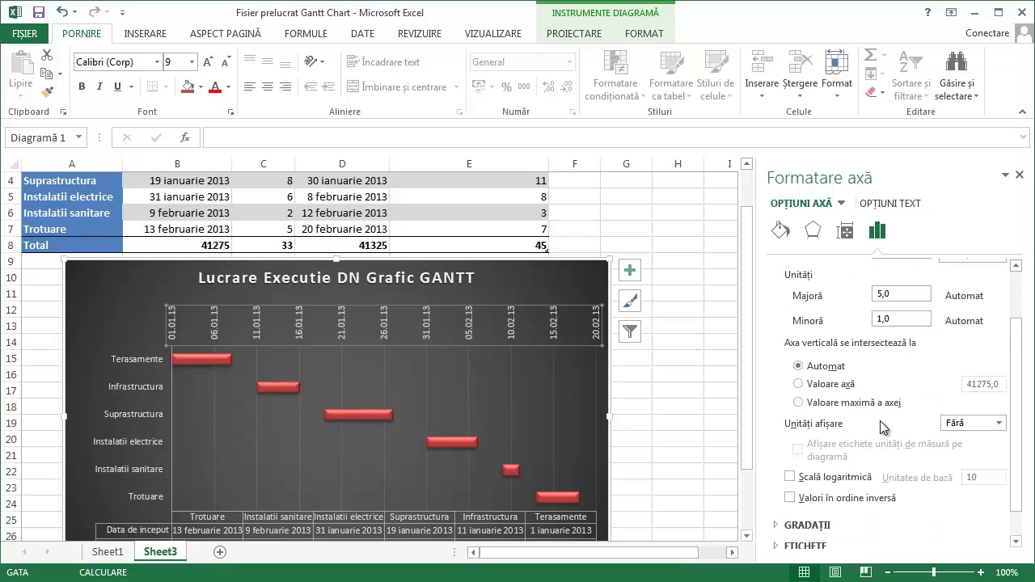
pyautogui.click(831, 456)
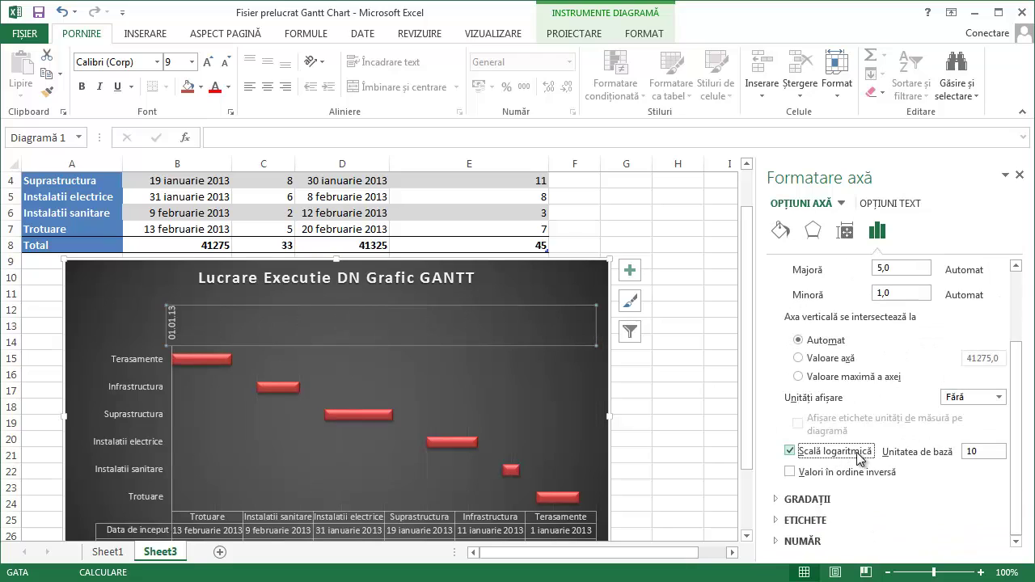
pyautogui.click(837, 454)
pyautogui.click(851, 476)
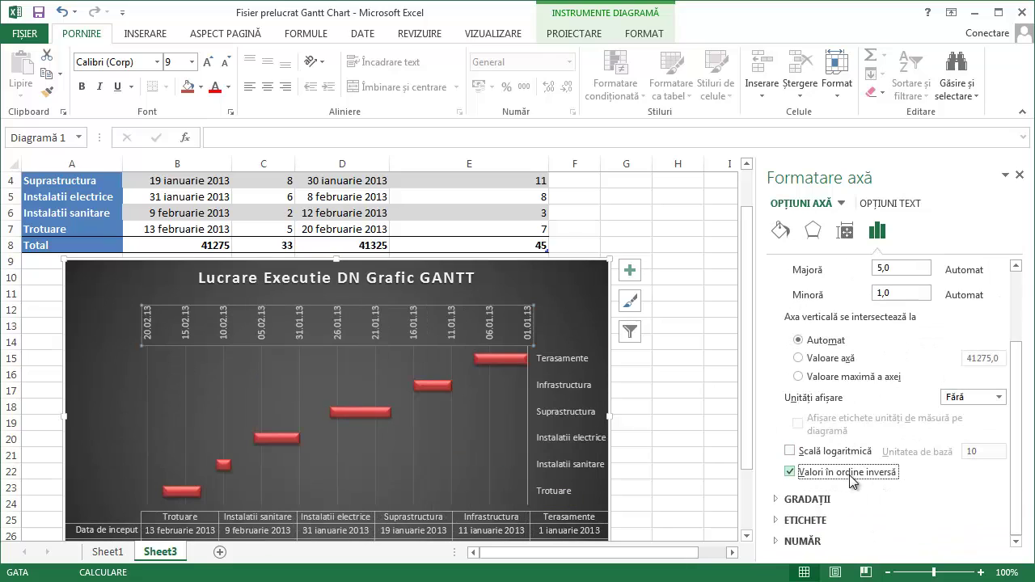
pyautogui.click(851, 477)
pyautogui.click(824, 497)
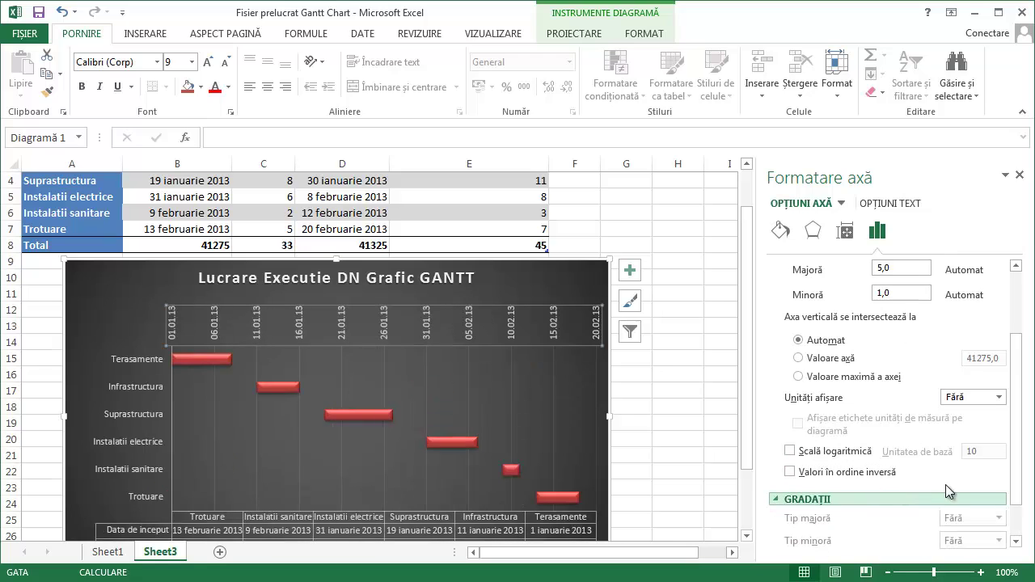
pyautogui.click(857, 520)
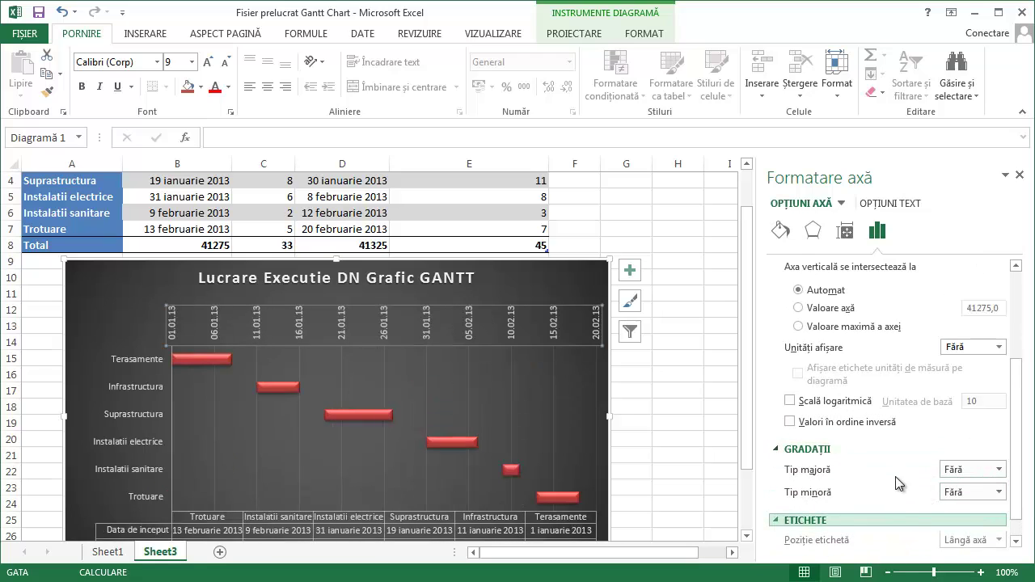
pyautogui.click(792, 545)
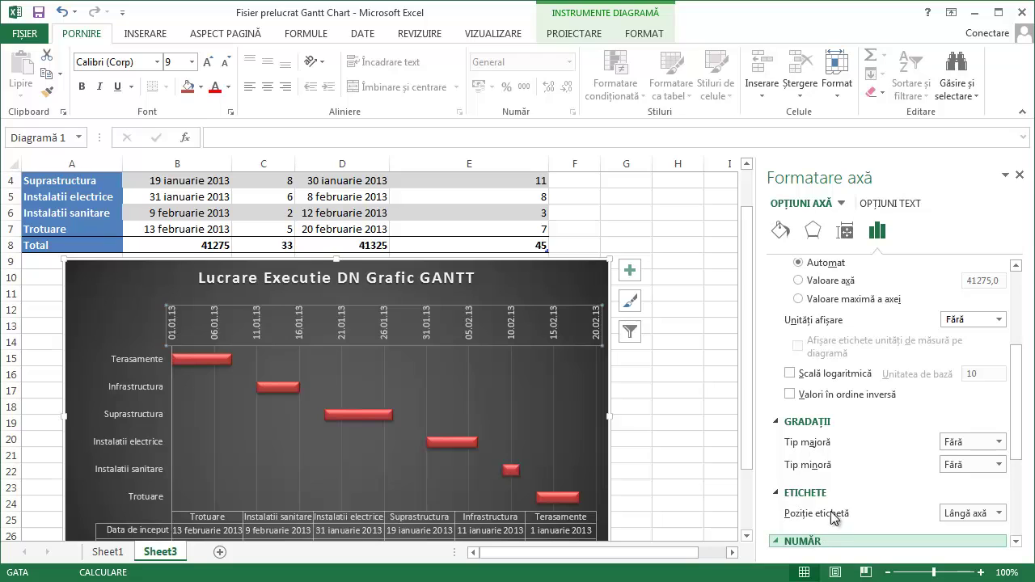
pyautogui.click(688, 404)
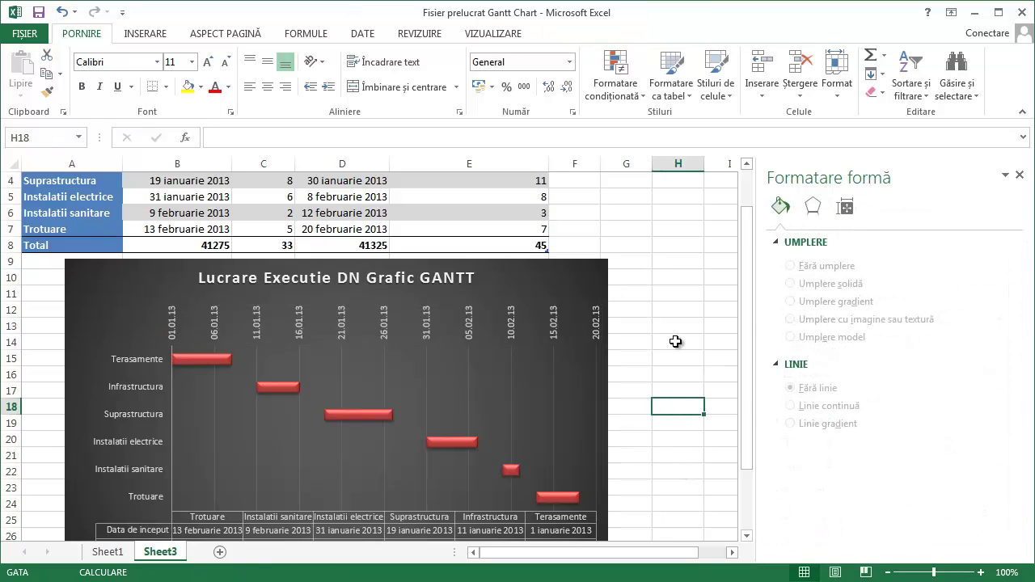
# Step: Review the Durata values in column C and the calendar-days formula in column E
pyautogui.scroll(-3, 647, 380)
pyautogui.scroll(-3, 658, 405)
pyautogui.scroll(3, 658, 428)
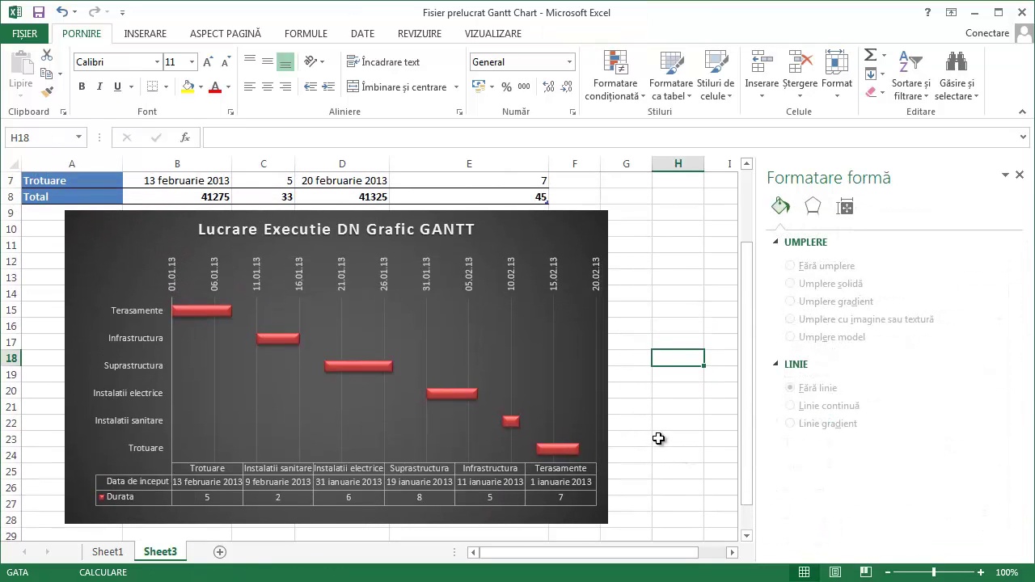
pyautogui.scroll(1, 659, 454)
pyautogui.scroll(1, 658, 455)
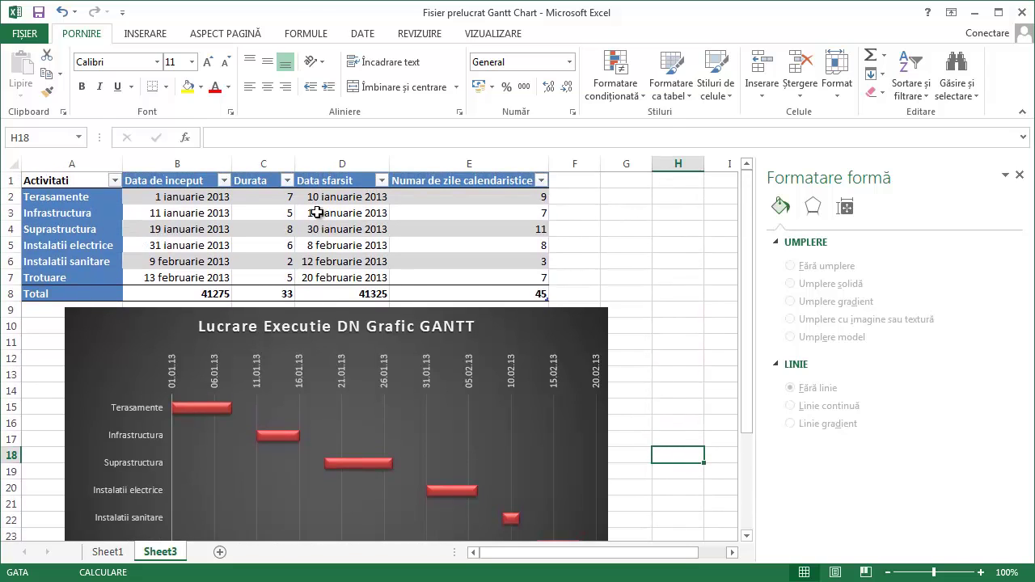
pyautogui.click(271, 240)
pyautogui.click(469, 257)
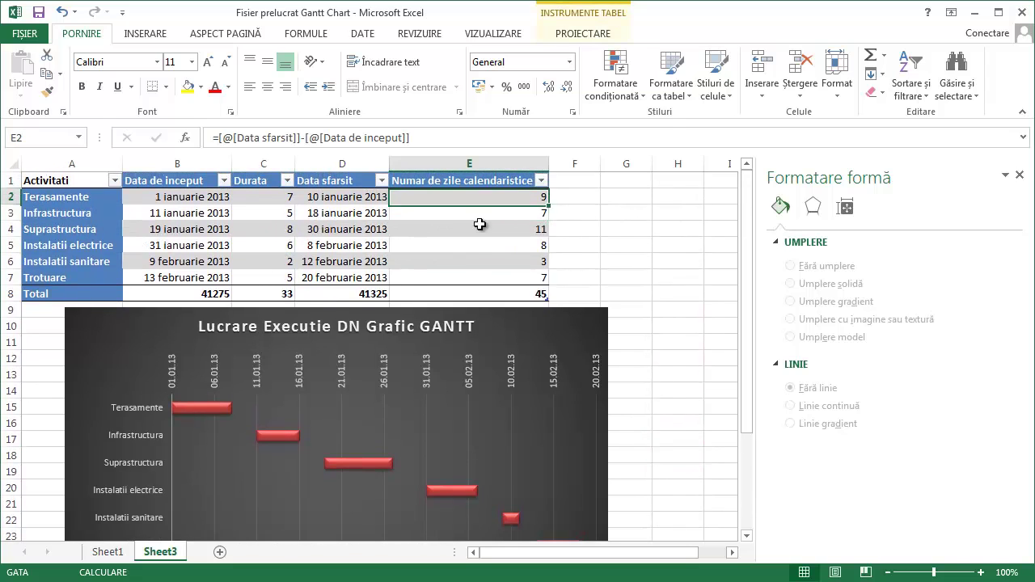
pyautogui.click(272, 240)
pyautogui.moveTo(261, 197); pyautogui.dragTo(266, 261)
# Step: Inspect the start-date and WORKDAY end-date formulas for Terasamente, Infrastructura and Suprastructura
pyautogui.click(158, 194)
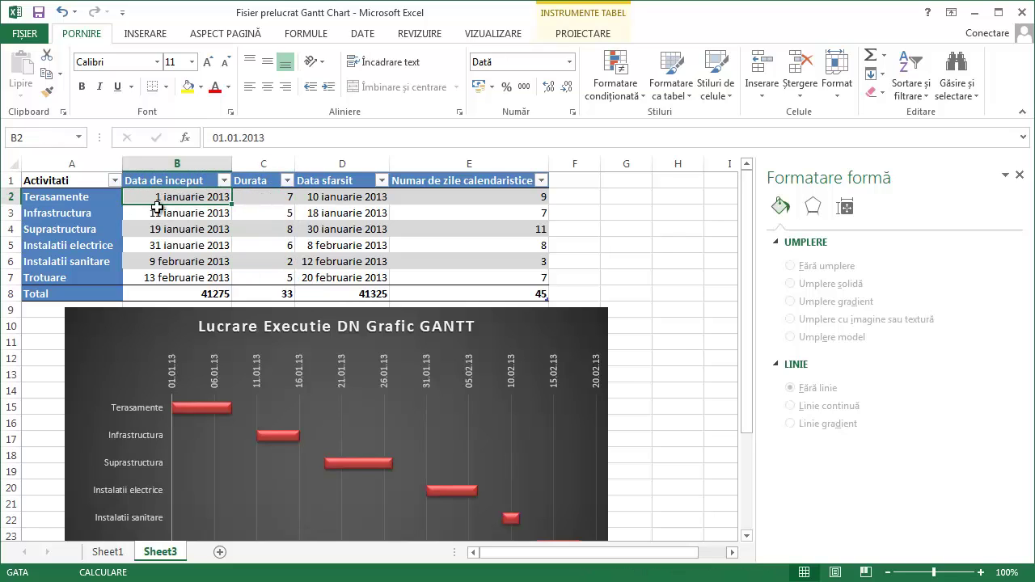
pyautogui.moveTo(269, 209); pyautogui.dragTo(261, 257)
pyautogui.click(261, 235)
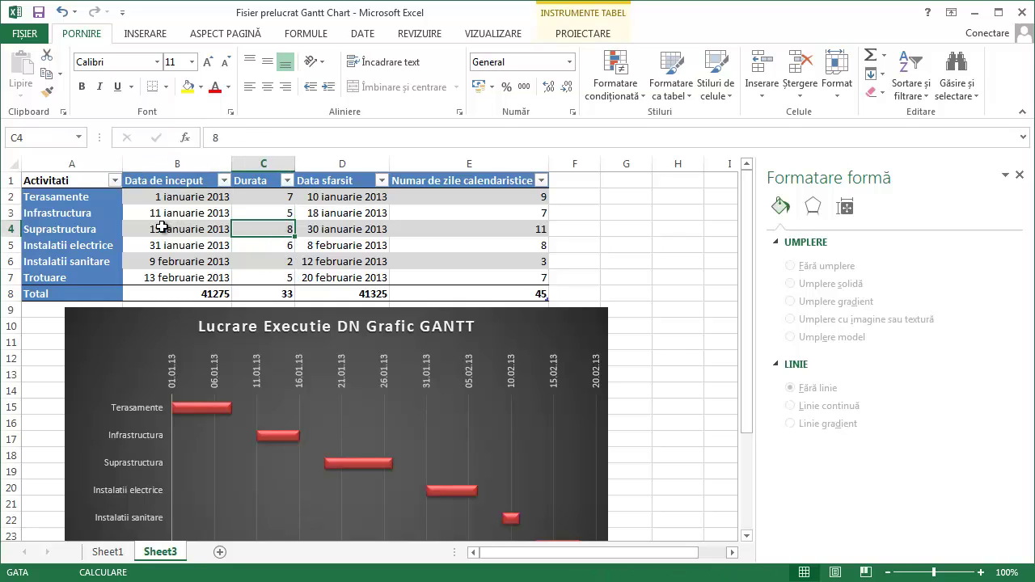
pyautogui.click(328, 209)
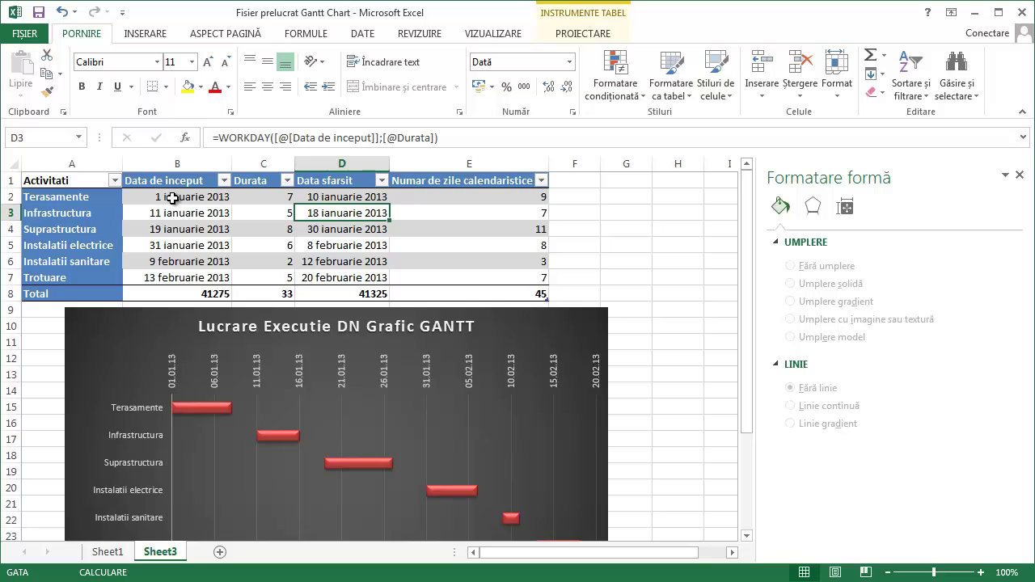
pyautogui.click(331, 198)
pyautogui.click(179, 215)
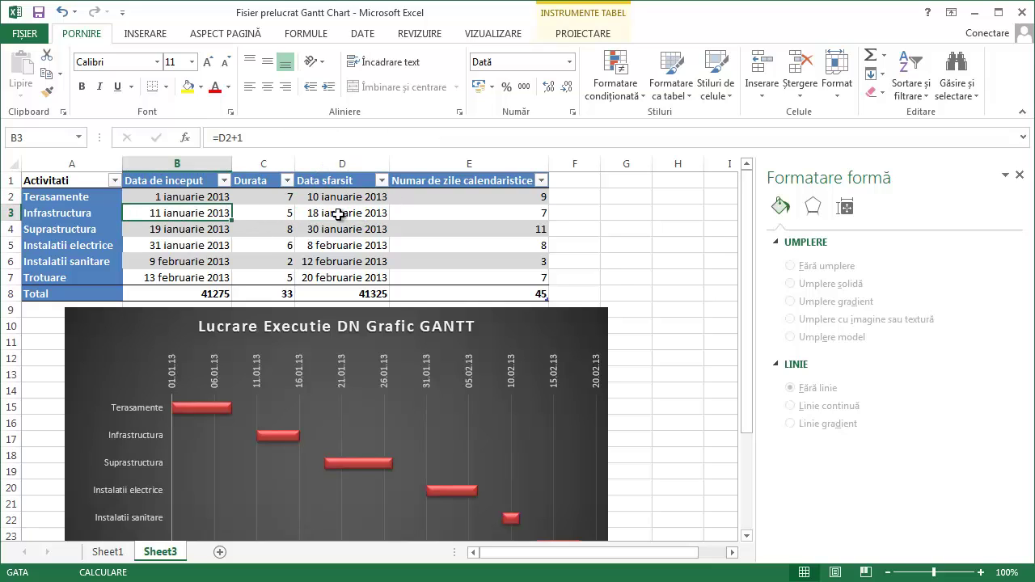
pyautogui.click(368, 211)
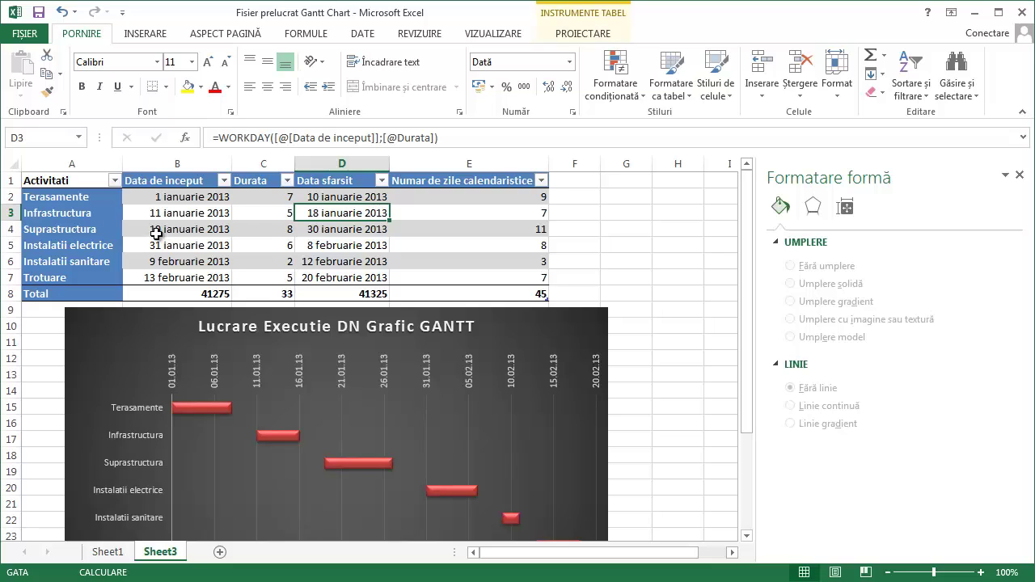
pyautogui.click(190, 231)
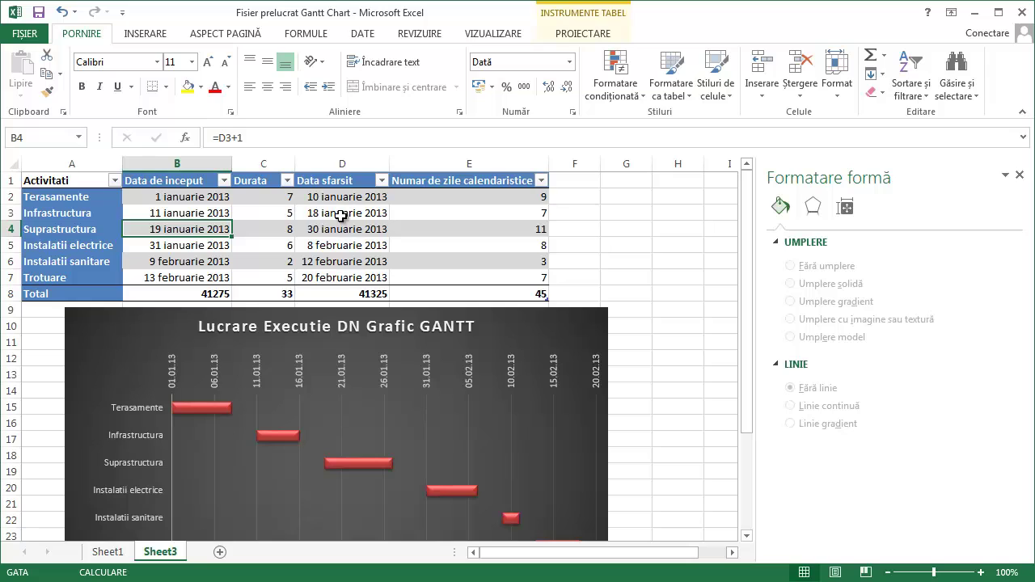
pyautogui.click(332, 230)
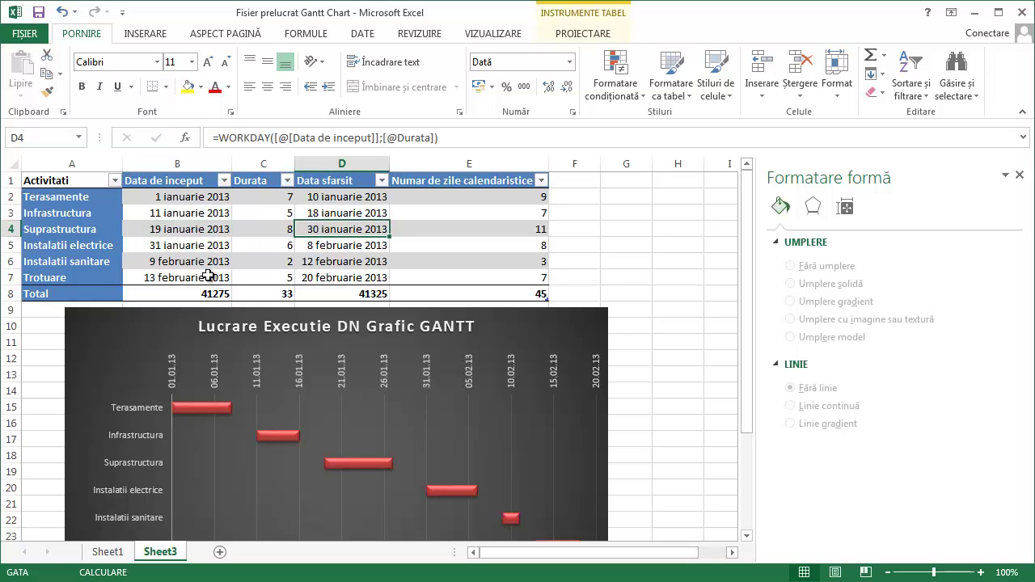
# Step: Switch to Sheet1 to compare its separate Graficul Gannt chart
pyautogui.scroll(-1, 396, 256)
pyautogui.scroll(1, 404, 235)
pyautogui.scroll(-1, 457, 230)
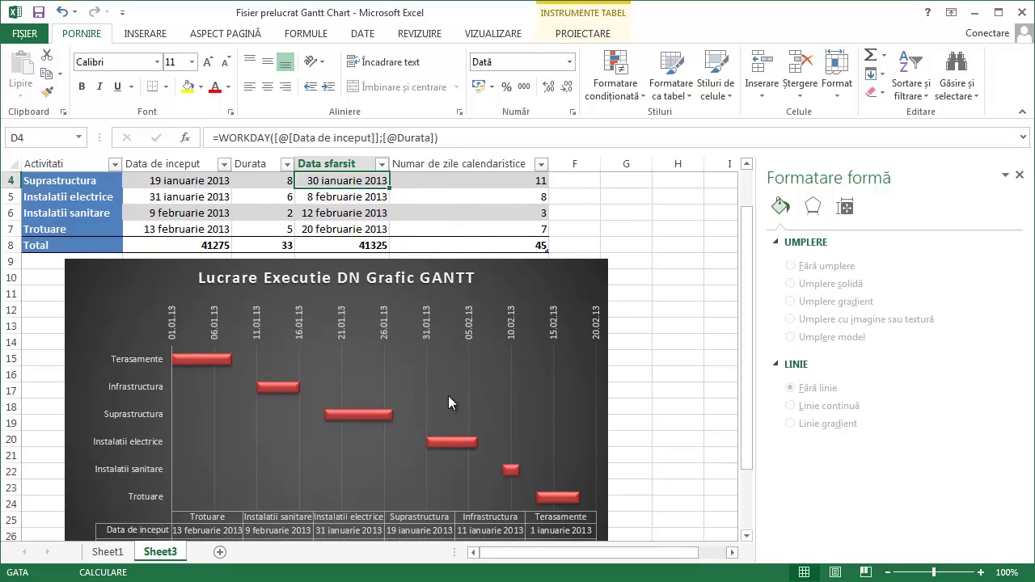
pyautogui.scroll(-1, 453, 400)
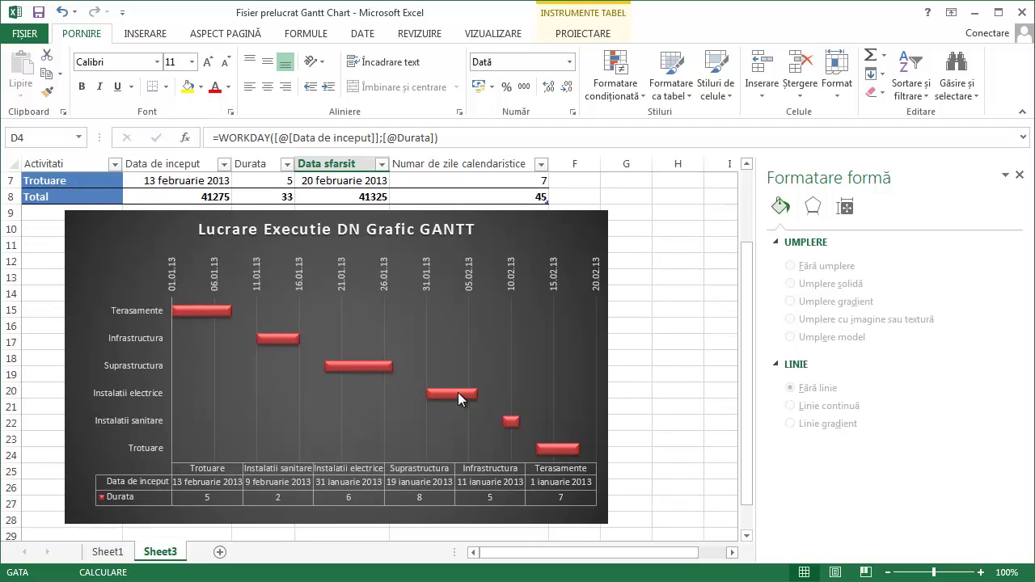
pyautogui.click(105, 551)
# Step: Select the Graficul Gannt chart on Sheet1, then return to the road-construction sheet
pyautogui.click(497, 359)
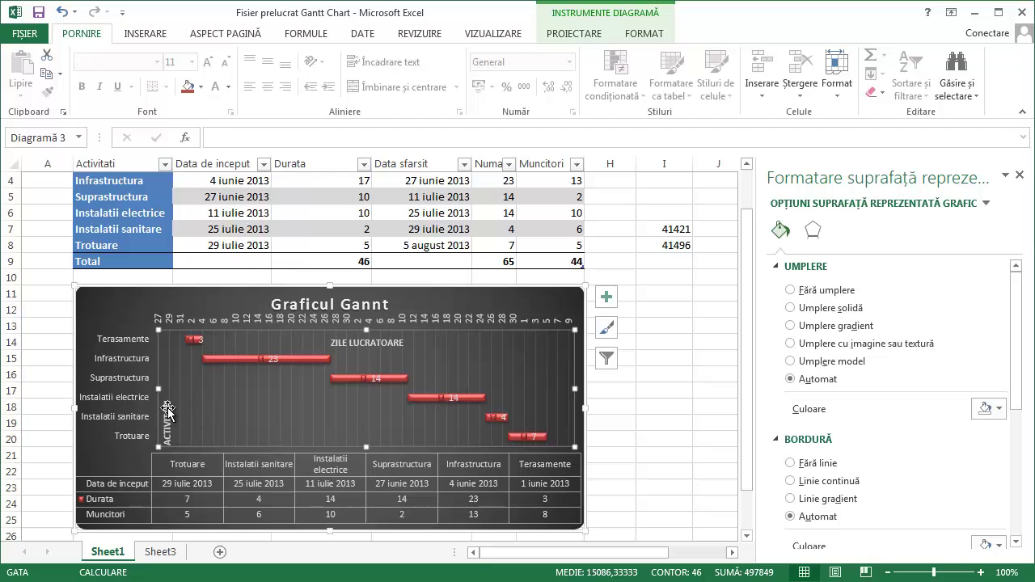
pyautogui.scroll(2, 123, 443)
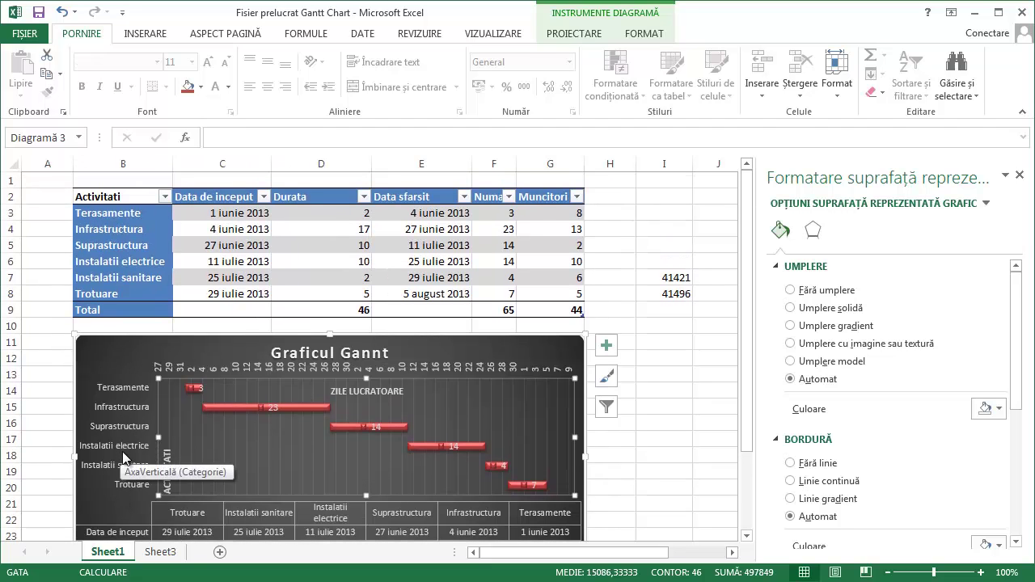
pyautogui.scroll(-1, 129, 461)
pyautogui.click(160, 552)
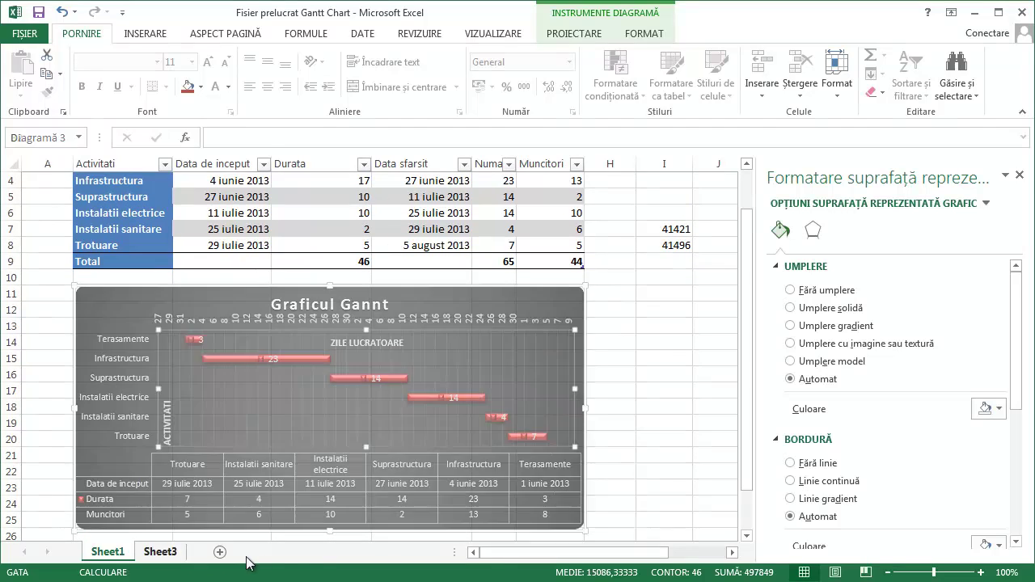
# Step: Select the Terasamente, Infrastructura and Suprastructura names, ending on the whole Suprastructura row
pyautogui.scroll(1, 300, 397)
pyautogui.scroll(1, 300, 397)
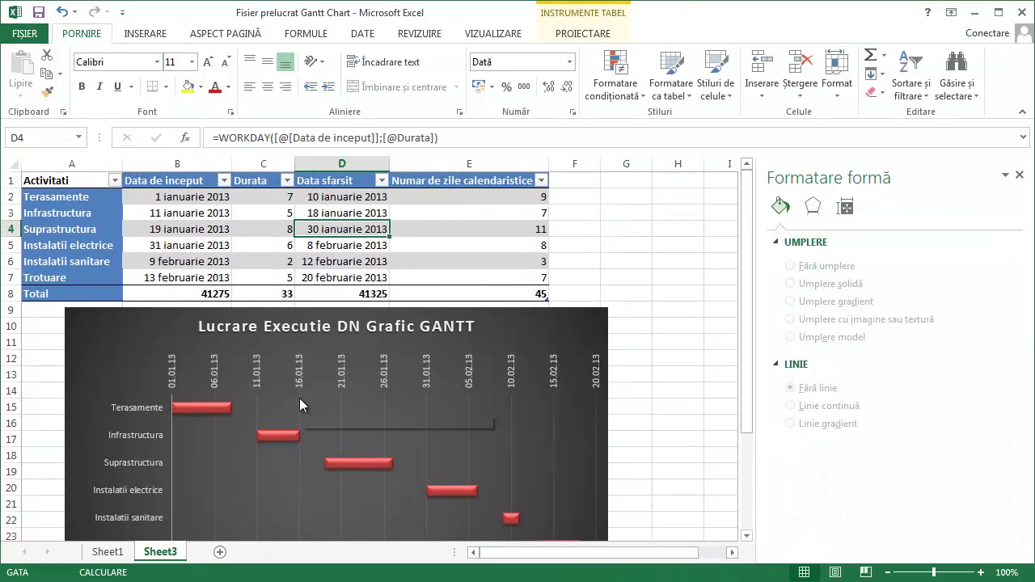
pyautogui.scroll(-1, 299, 398)
pyautogui.scroll(1, 299, 398)
pyautogui.click(50, 197)
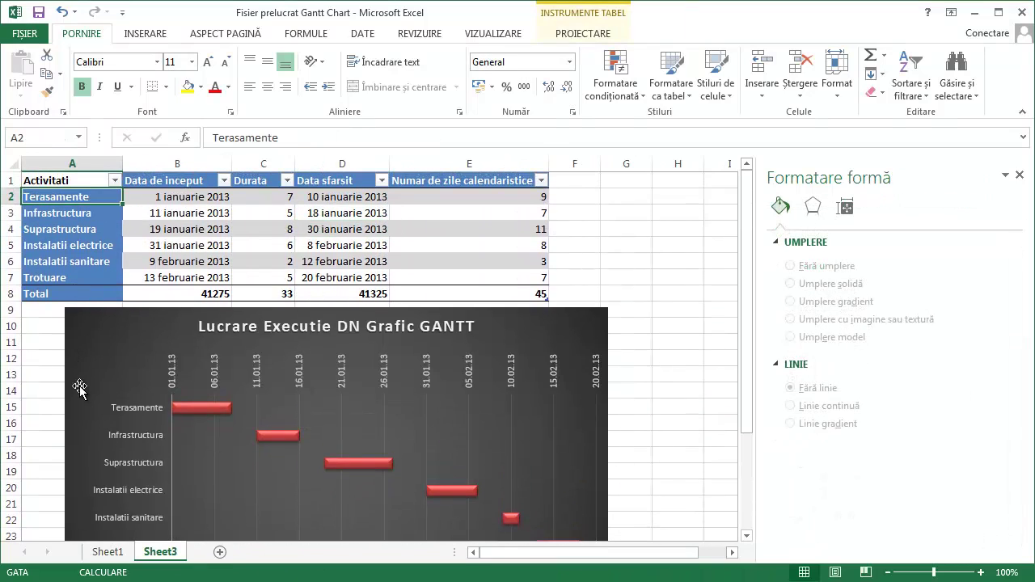
pyautogui.click(77, 229)
pyautogui.click(57, 197)
pyautogui.click(61, 212)
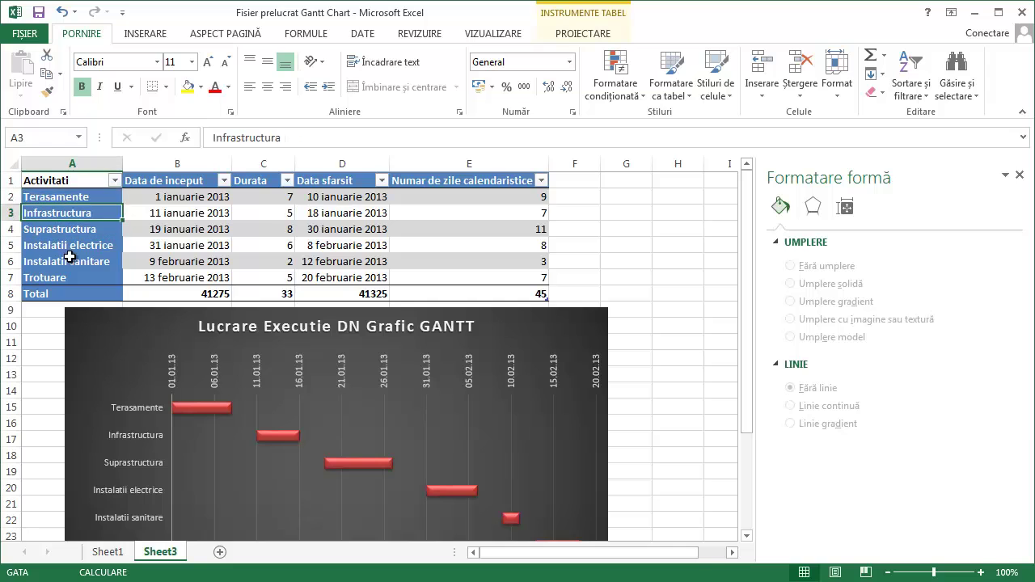
pyautogui.click(80, 232)
pyautogui.scroll(-1, 322, 347)
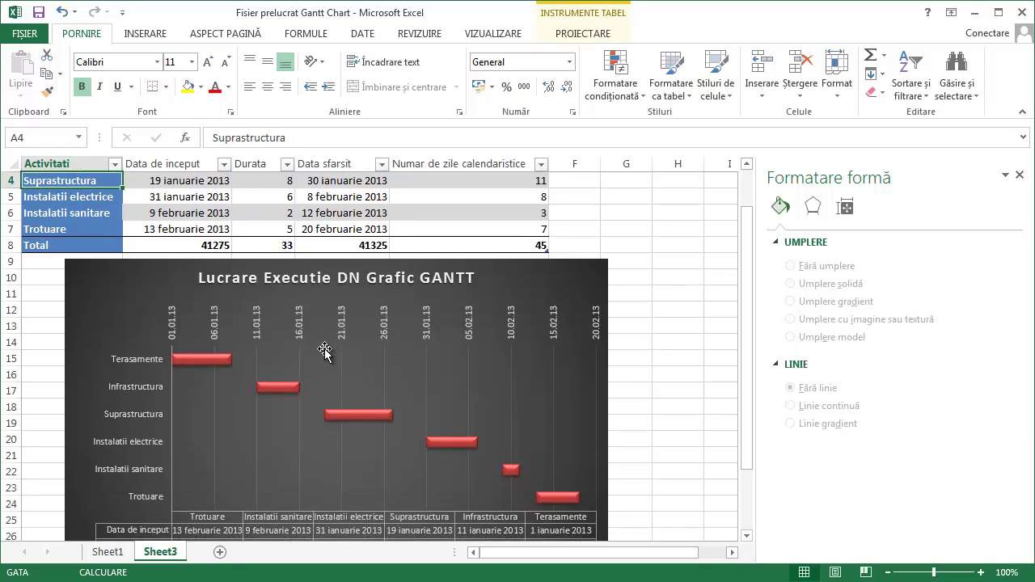
pyautogui.scroll(1, 277, 354)
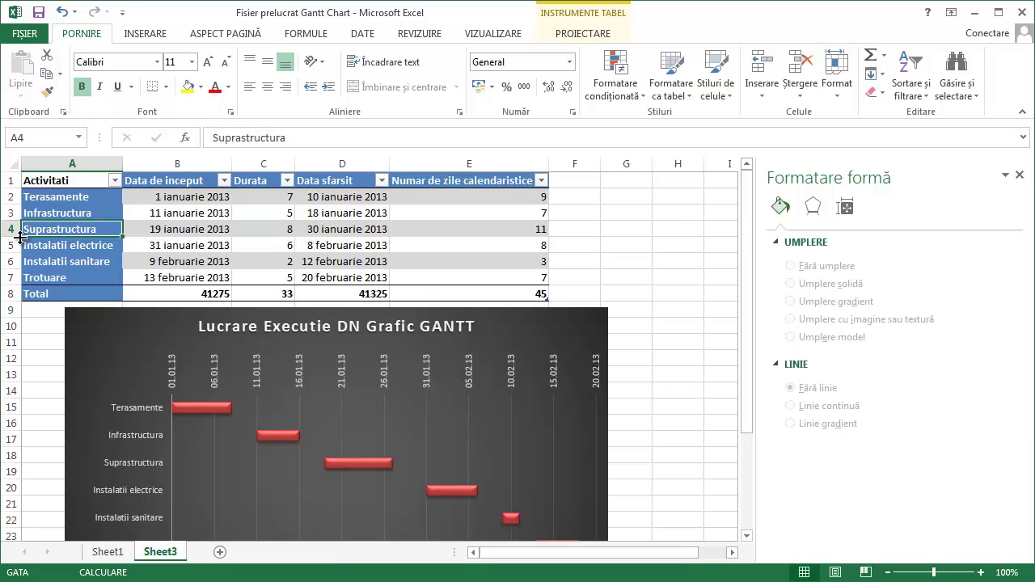
pyautogui.click(10, 229)
# Step: Insert a row above Suprastructura with the copied start-date formula and a 3-day duration
pyautogui.rightClick(12, 228)
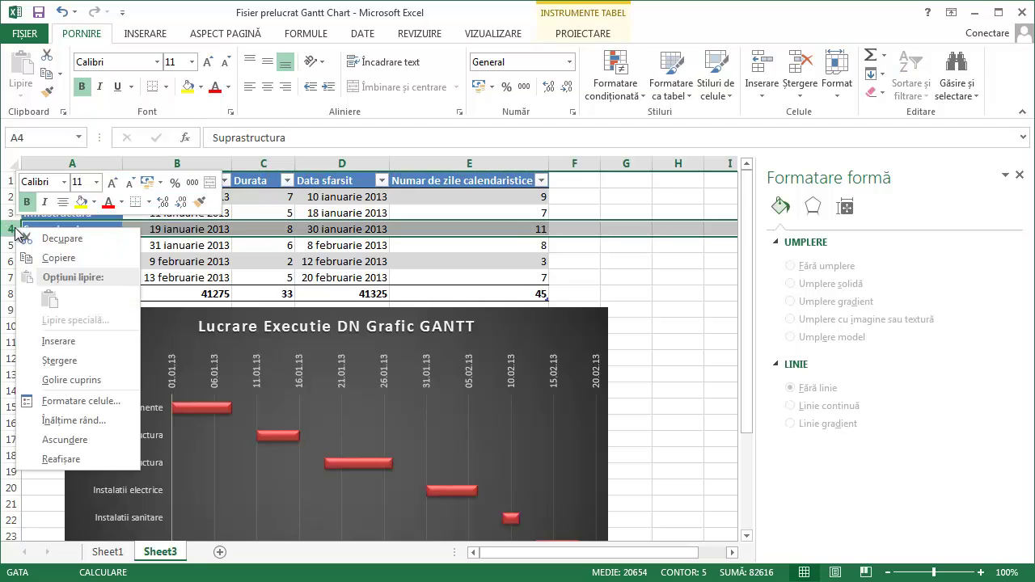
pyautogui.click(69, 341)
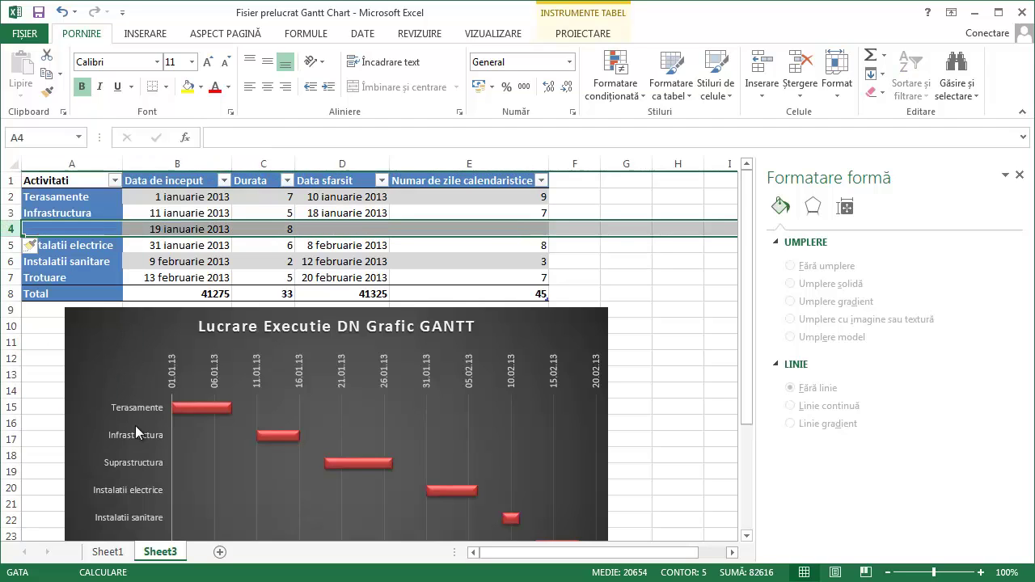
pyautogui.click(90, 229)
pyautogui.click(213, 211)
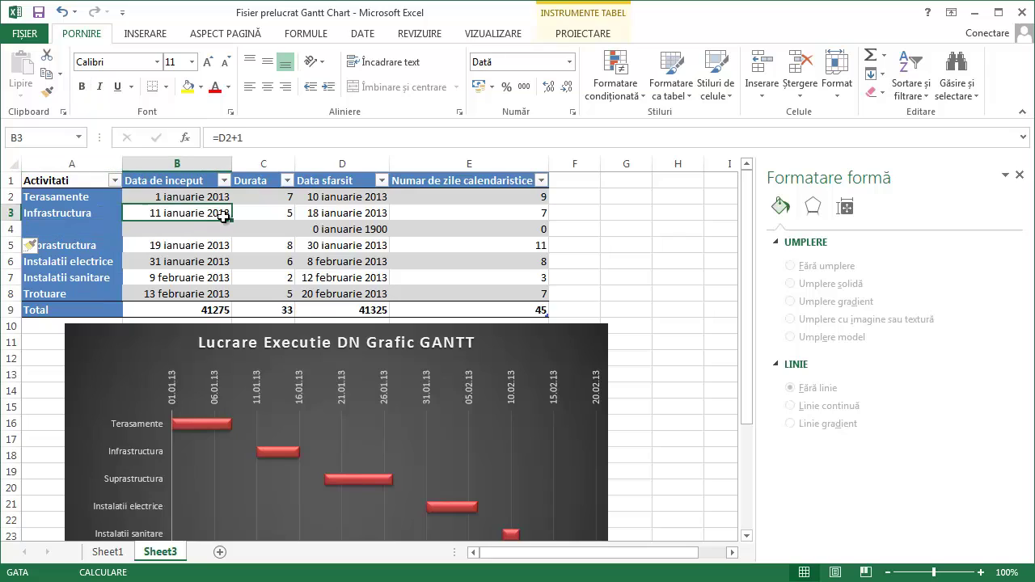
pyautogui.moveTo(232, 220); pyautogui.dragTo(230, 234)
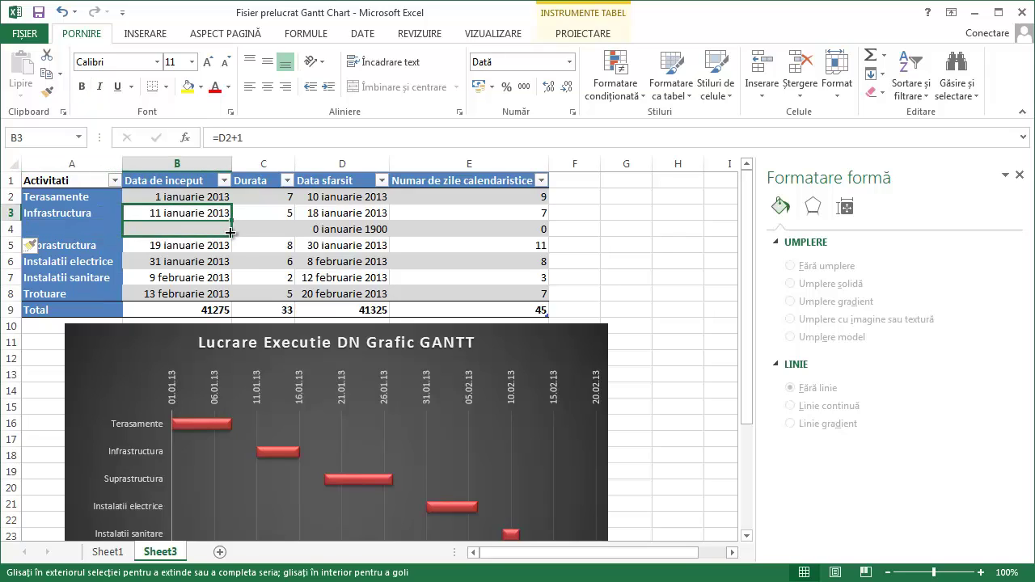
pyautogui.click(283, 232)
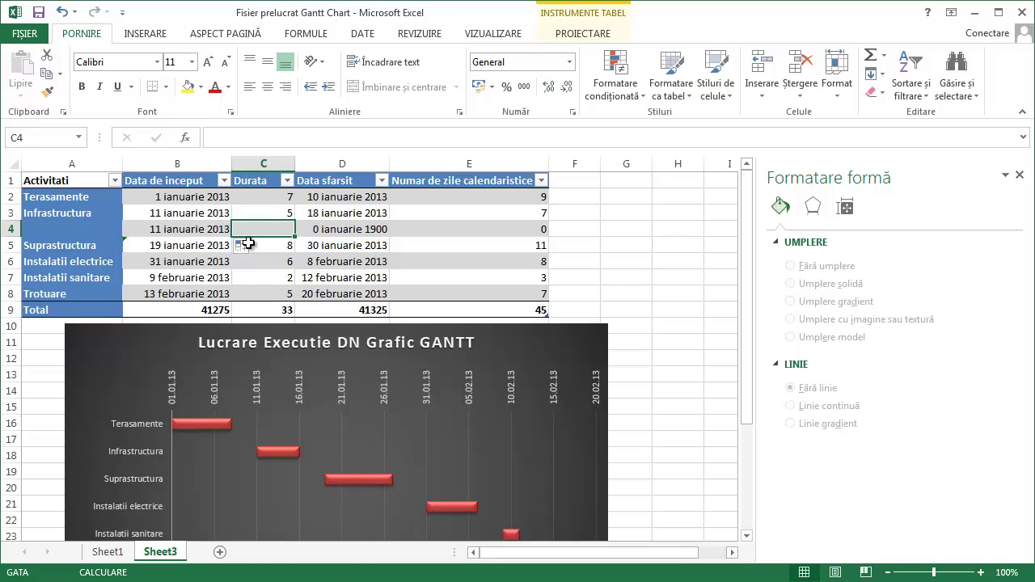
pyautogui.write('3')
pyautogui.press('Return')
# Step: Copy the end-date formula into the new row and refill start and end dates down to Trotuare
pyautogui.click(347, 212)
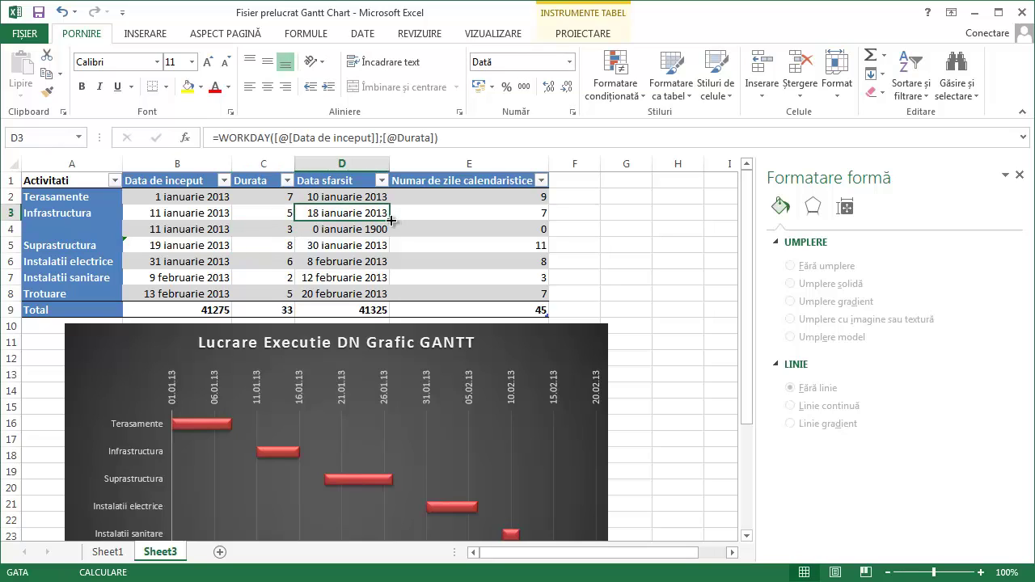
pyautogui.moveTo(390, 219); pyautogui.dragTo(391, 234)
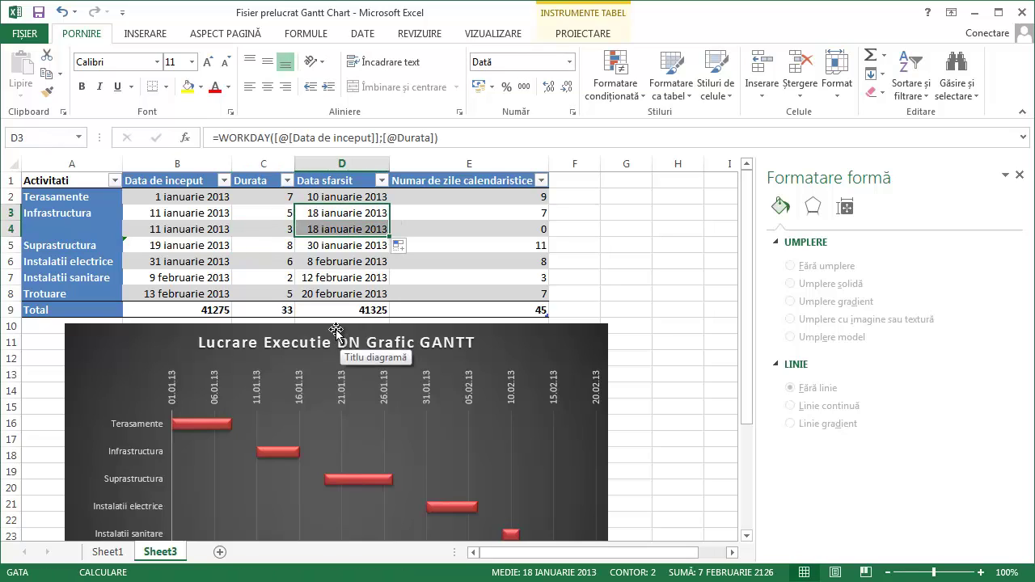
pyautogui.click(103, 573)
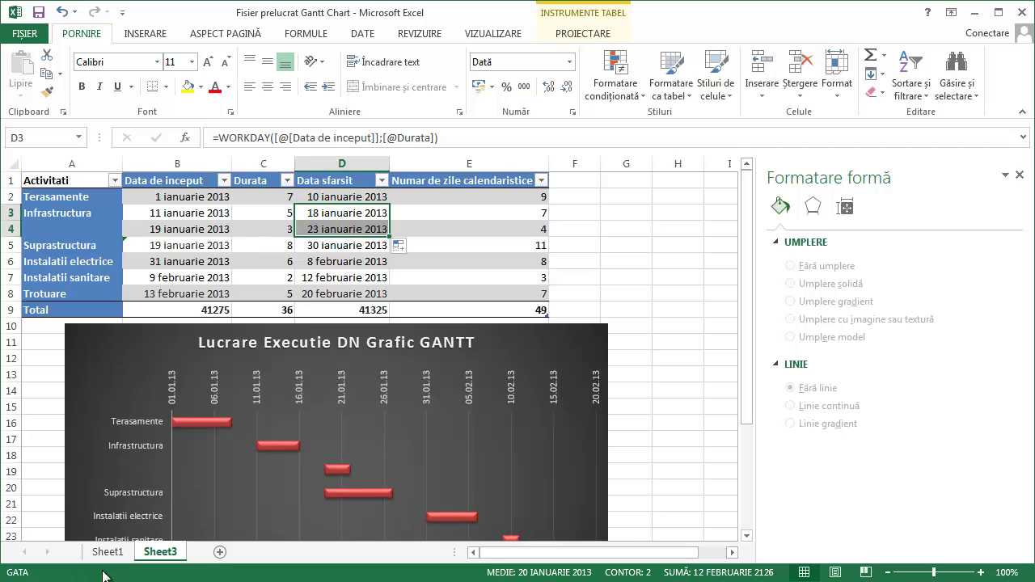
pyautogui.click(187, 247)
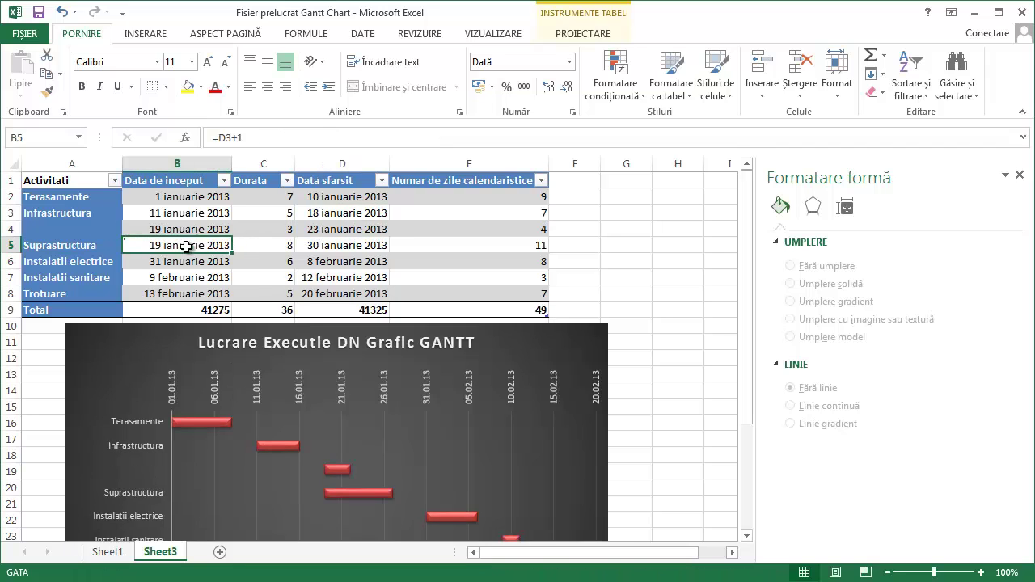
pyautogui.doubleClick(187, 246)
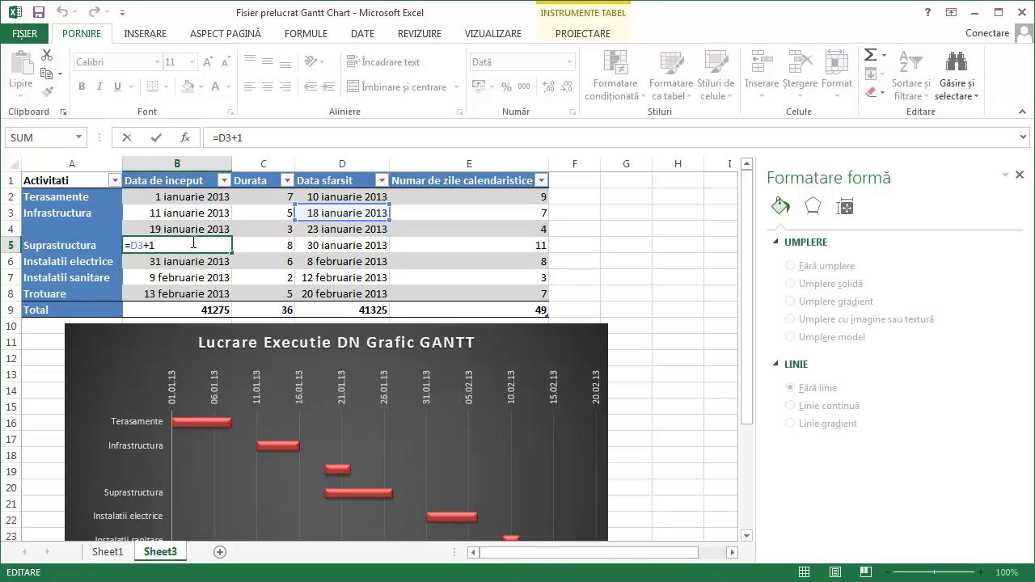
pyautogui.click(211, 199)
pyautogui.moveTo(233, 204); pyautogui.dragTo(233, 299)
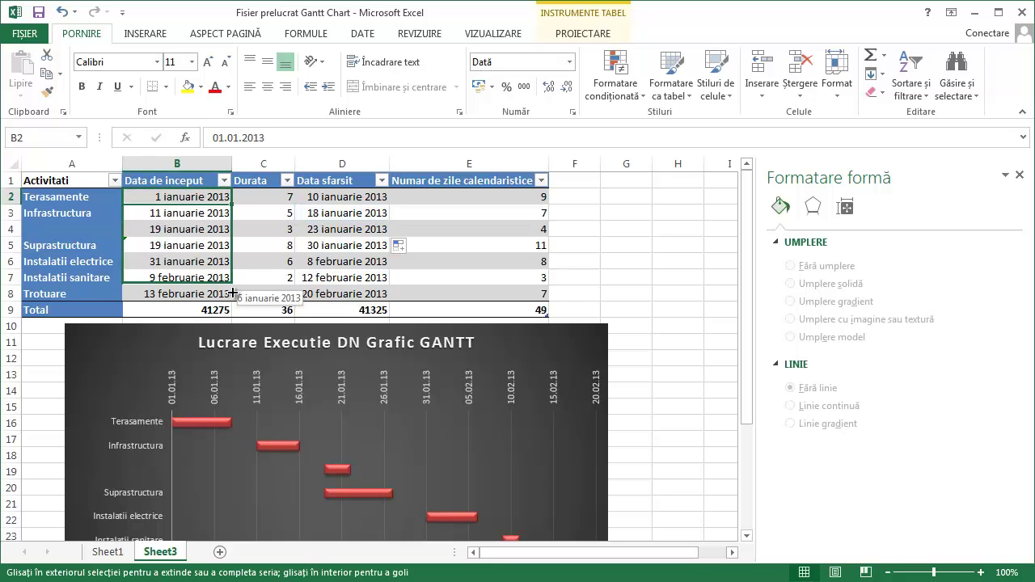
pyautogui.click(348, 197)
pyautogui.moveTo(389, 204); pyautogui.dragTo(389, 301)
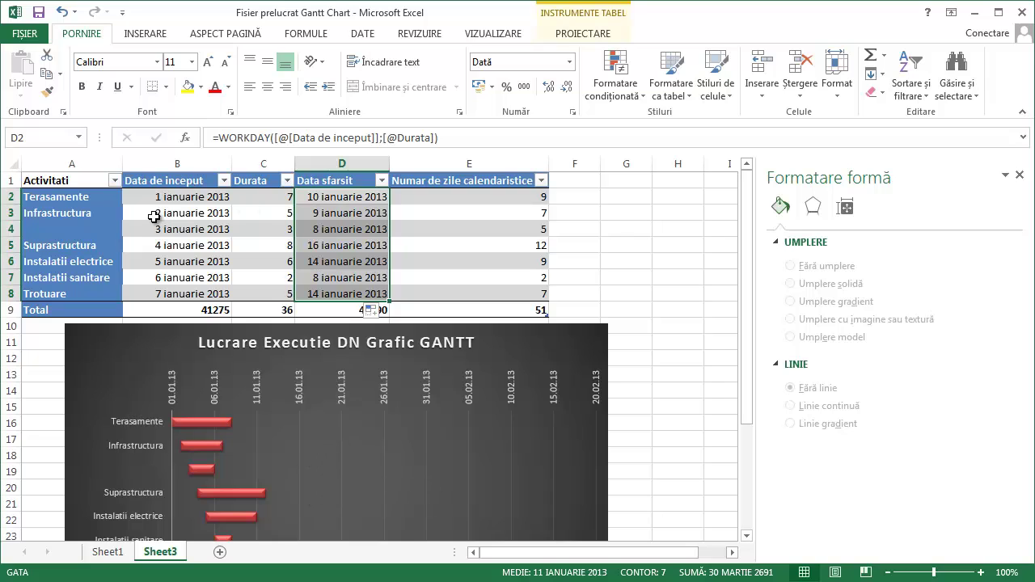
# Step: Name the new task in A4 'Activitate noua'
pyautogui.click(99, 227)
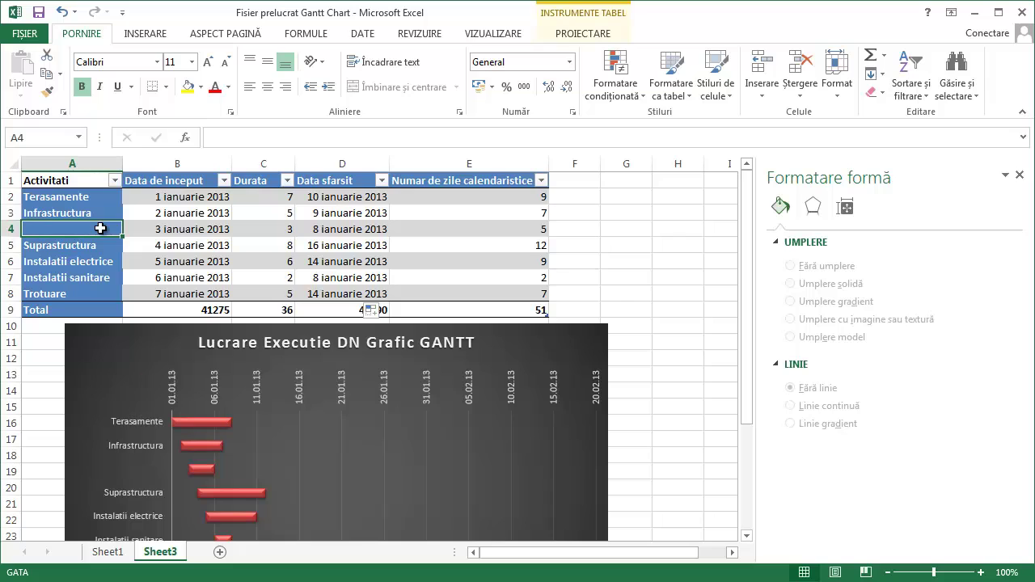
pyautogui.write('Activitate noua')
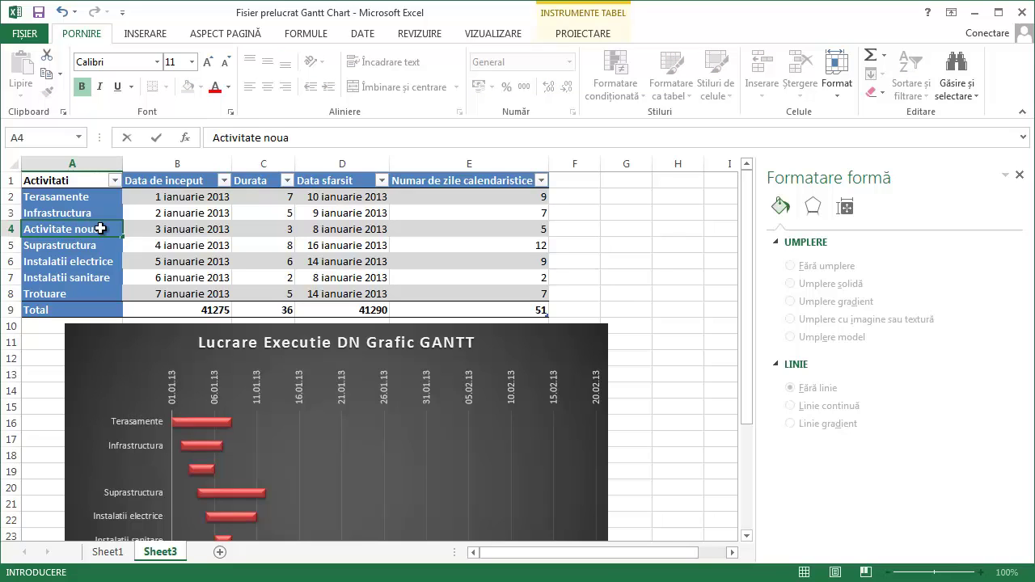
pyautogui.press('Return')
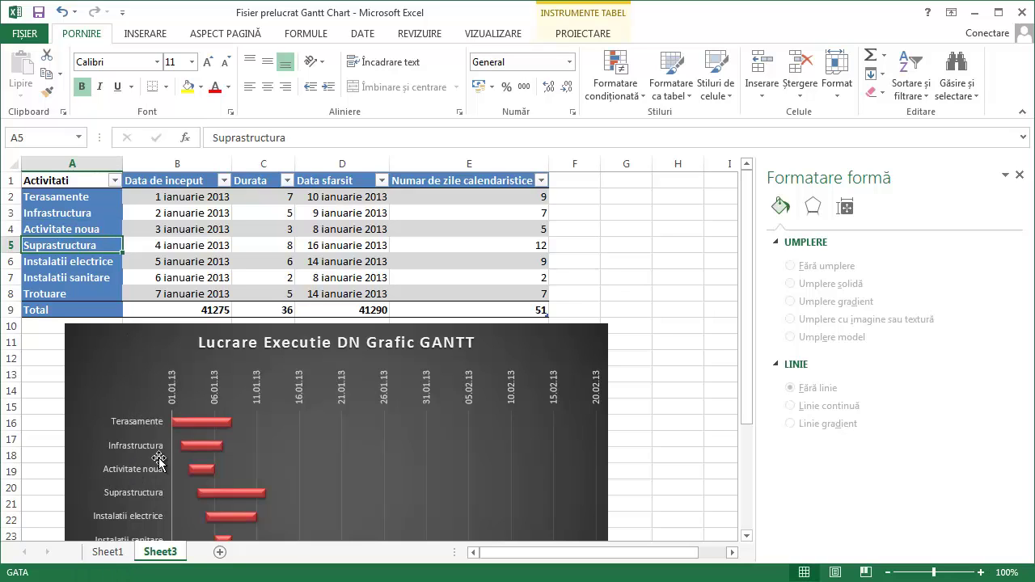
pyautogui.scroll(-1, 159, 461)
pyautogui.scroll(1, 206, 462)
pyautogui.click(260, 391)
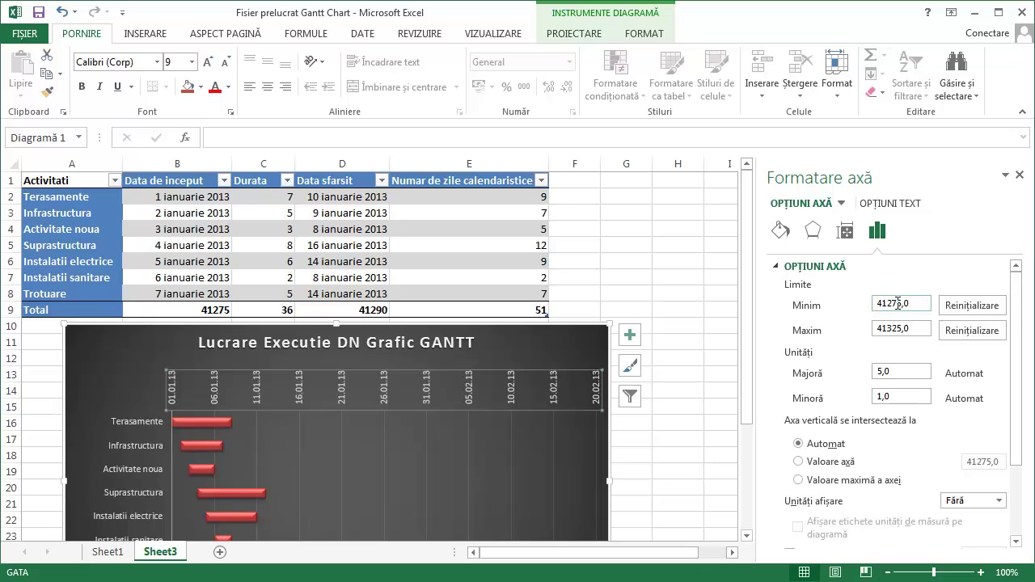
# Step: Set the chart's date axis maximum to 41290
pyautogui.doubleClick(888, 328)
pyautogui.write('40')
pyautogui.press('Return')
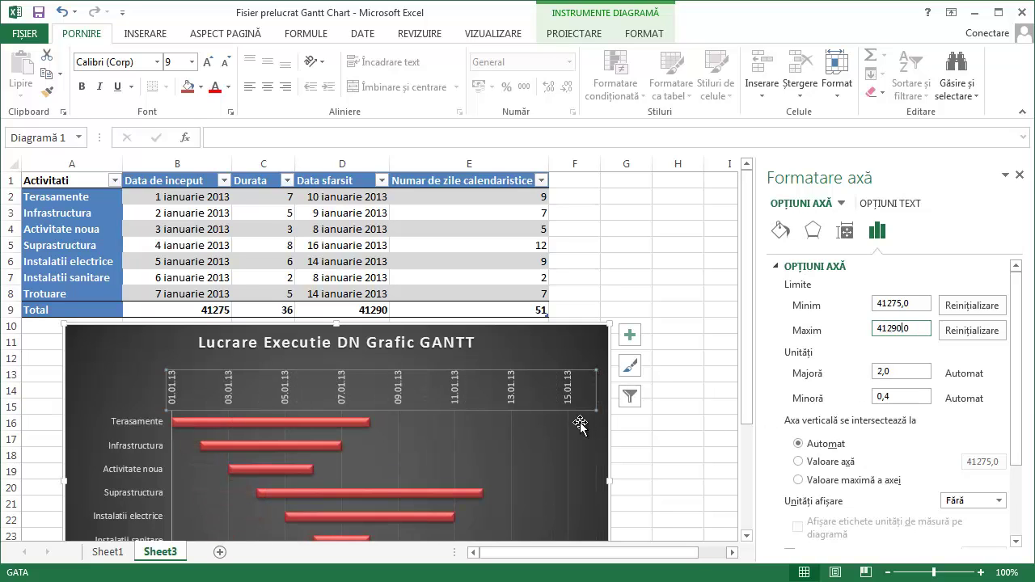
pyautogui.click(679, 444)
pyautogui.scroll(-1, 679, 448)
pyautogui.scroll(1, 679, 448)
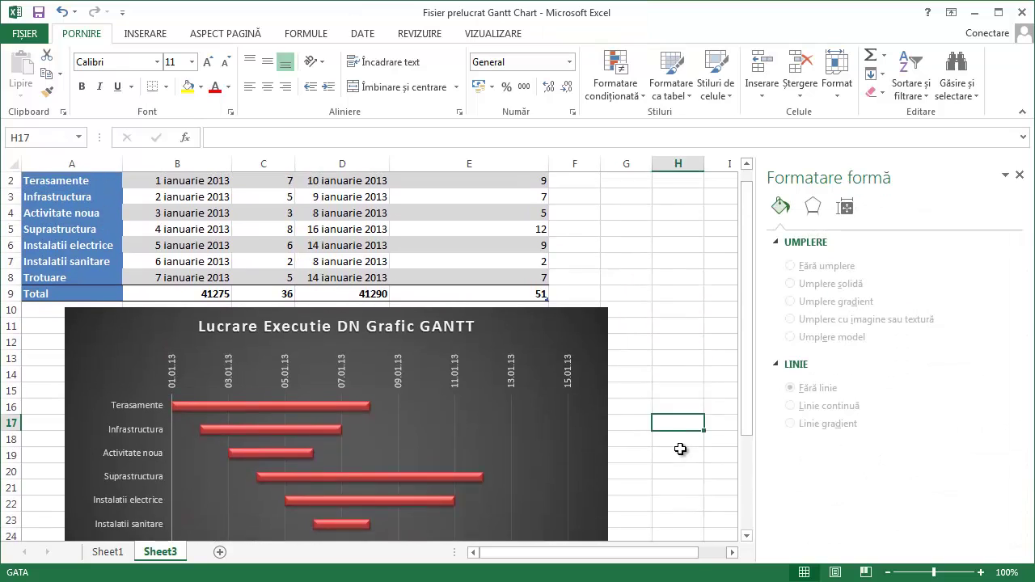
pyautogui.scroll(-2, 679, 450)
pyautogui.scroll(-1, 680, 450)
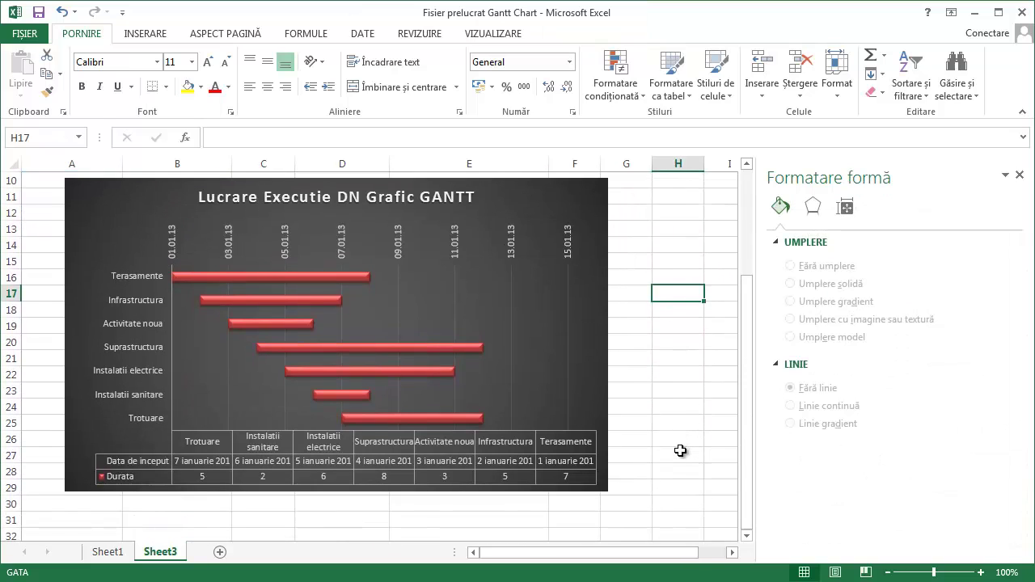
# Step: Step through each task's hidden start-date bar, then view the WORKDAY formula in D2
pyautogui.click(240, 361)
pyautogui.doubleClick(203, 330)
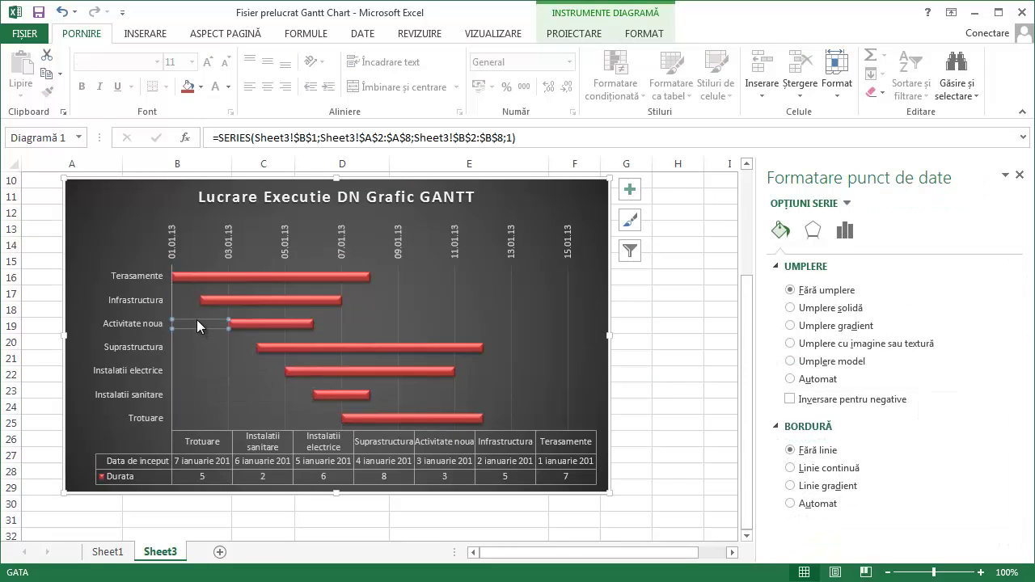
pyautogui.click(185, 303)
pyautogui.click(188, 324)
pyautogui.click(203, 346)
pyautogui.click(208, 371)
pyautogui.click(219, 395)
pyautogui.click(229, 416)
pyautogui.scroll(2, 280, 406)
pyautogui.scroll(1, 280, 404)
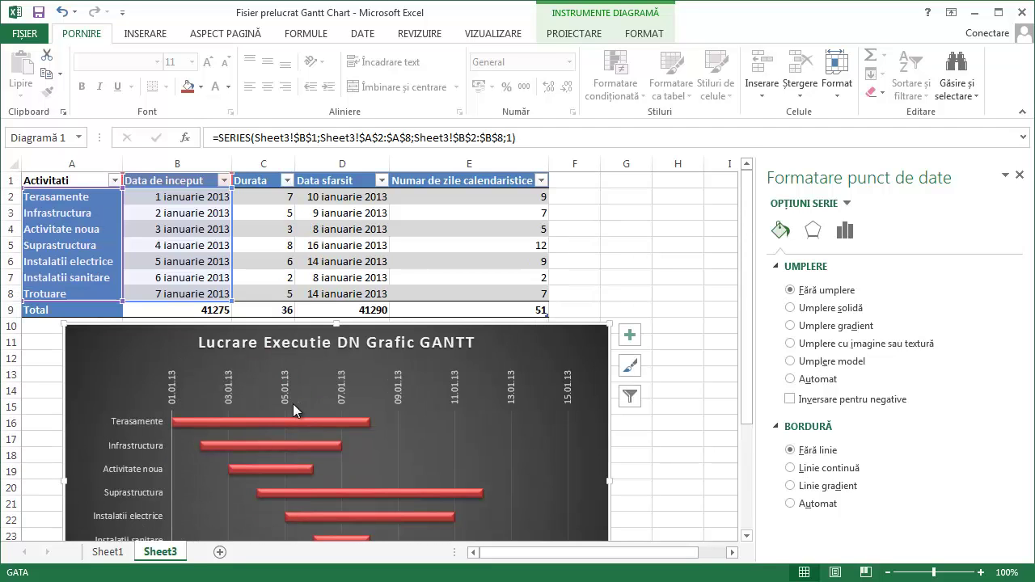
pyautogui.click(342, 198)
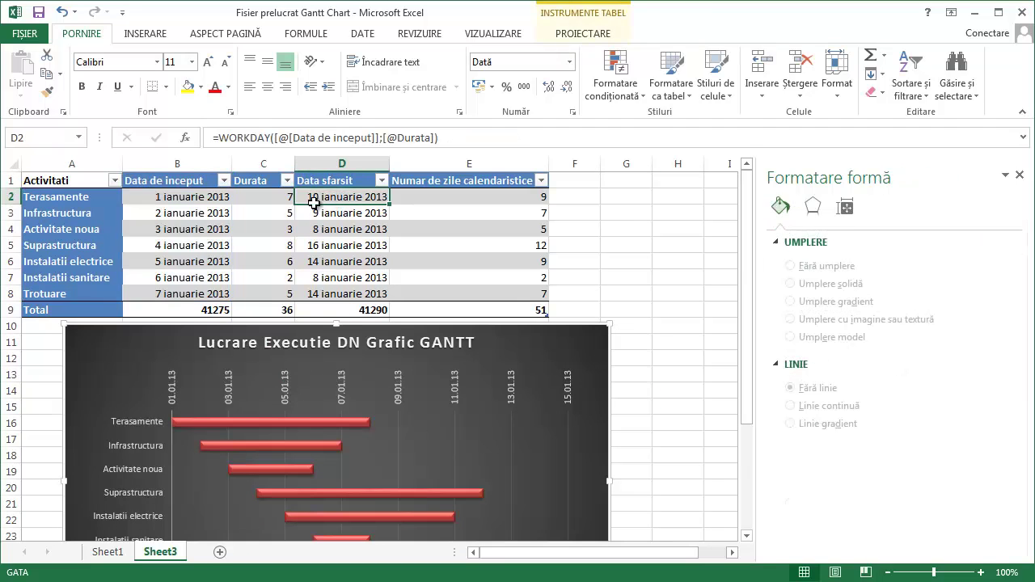
# Step: Enter =D2+1 in B3 so Infrastructura starts the day after Terasamente ends
pyautogui.click(186, 197)
pyautogui.press('Down')
pyautogui.press('Down')
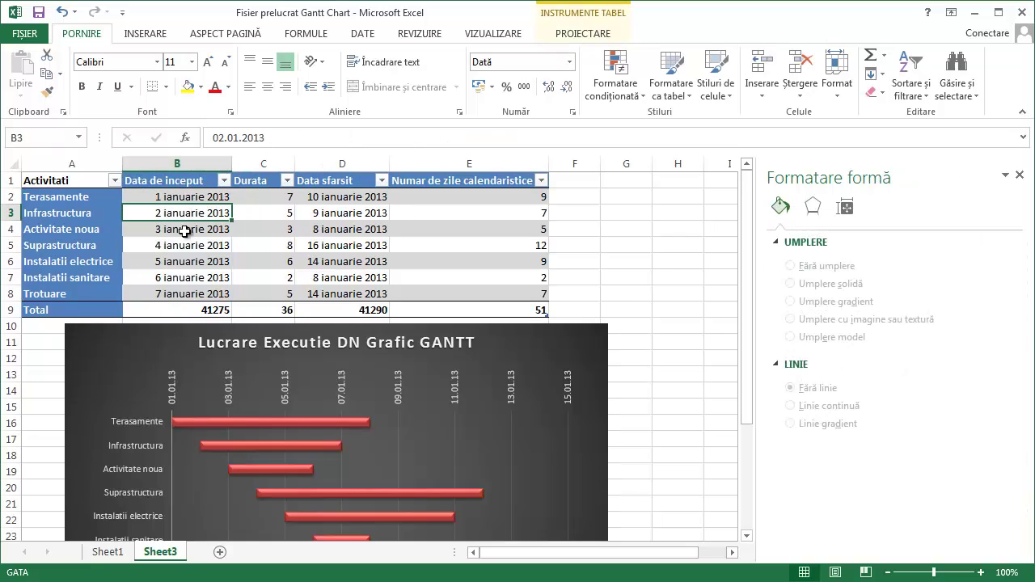
pyautogui.press('Down')
pyautogui.press('Down')
pyautogui.press('Up')
pyautogui.press('Up')
pyautogui.press('Up')
pyautogui.press('Up')
pyautogui.press('Down')
pyautogui.write('=')
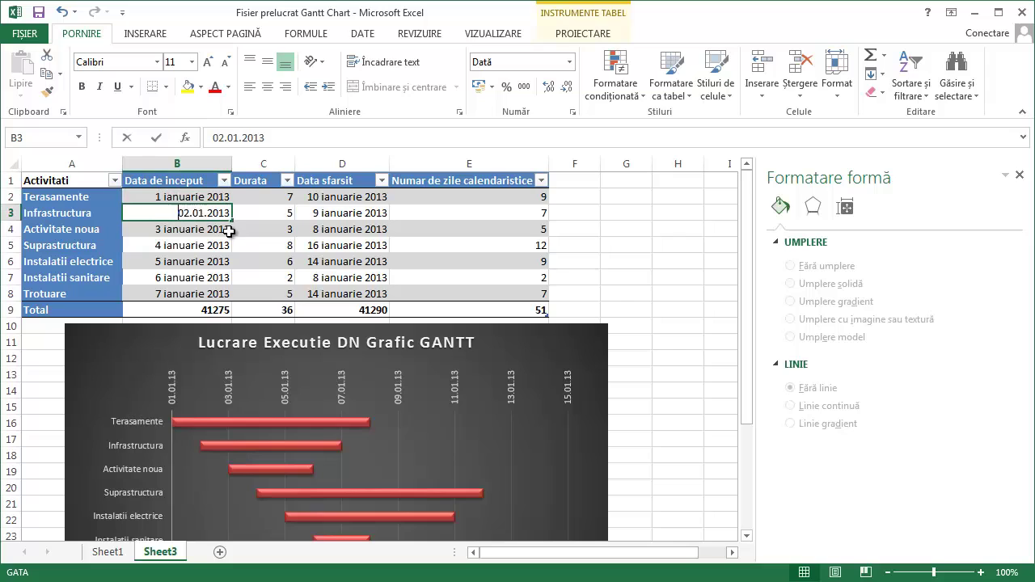
pyautogui.click(340, 196)
pyautogui.write('+1')
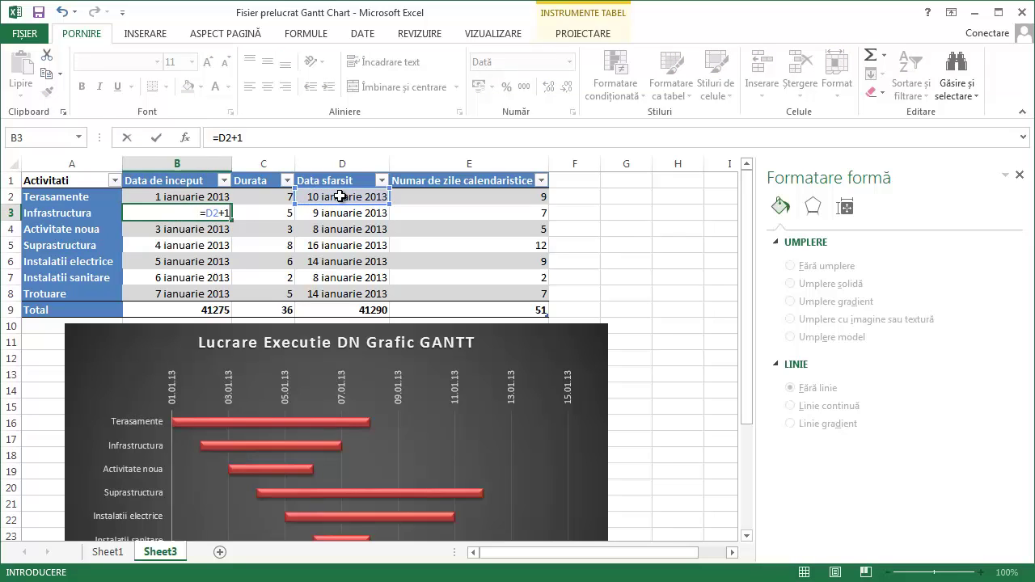
pyautogui.press('Return')
# Step: Fill the B3 formula down to B8 and recalculate the chained start dates
pyautogui.click(171, 197)
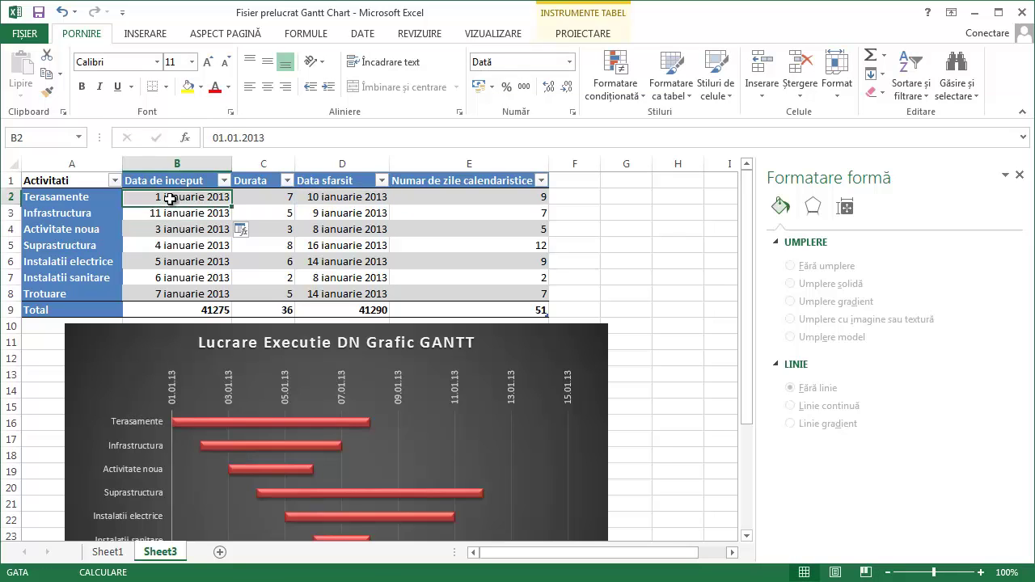
pyautogui.click(197, 217)
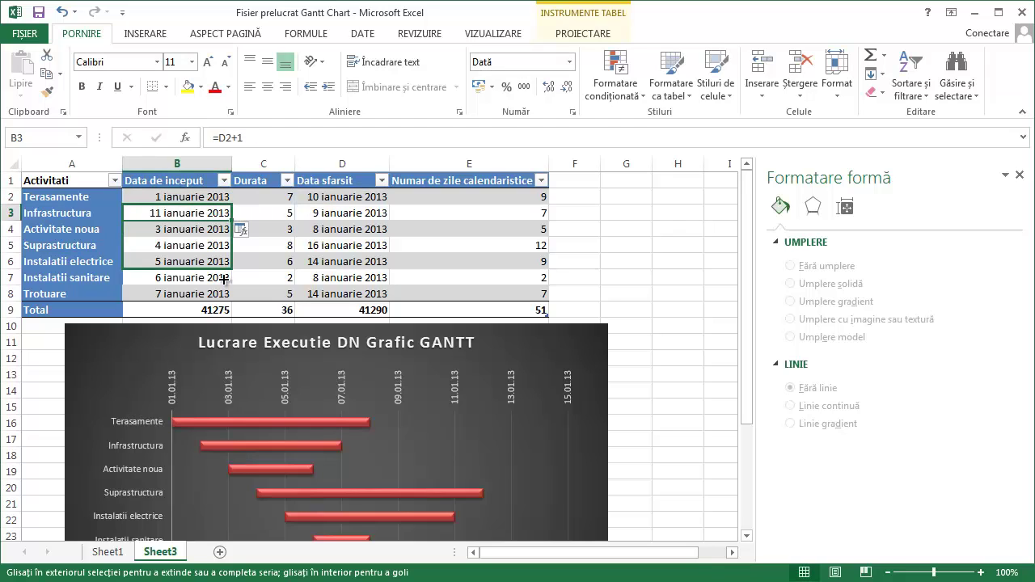
pyautogui.moveTo(233, 221); pyautogui.dragTo(230, 300)
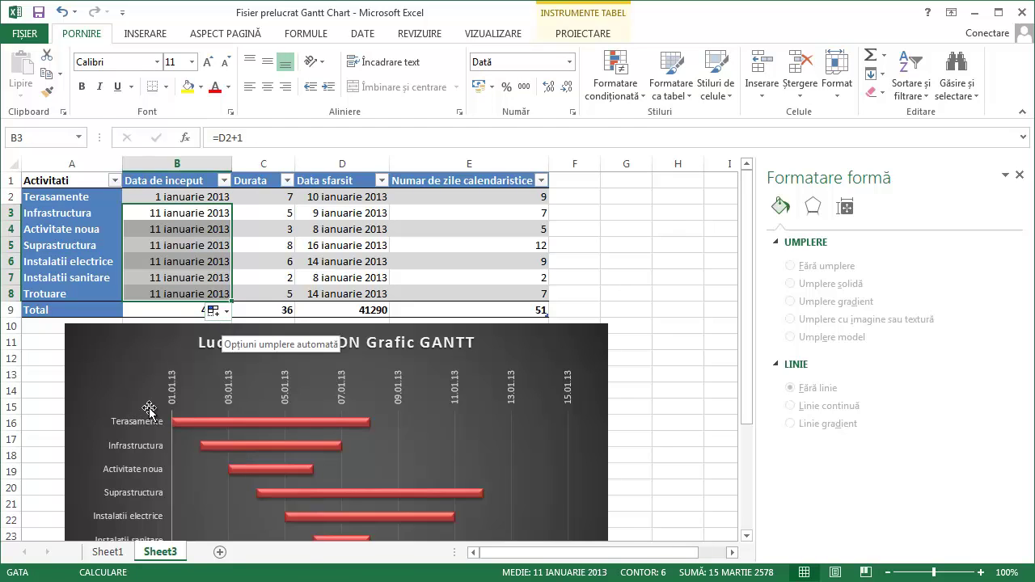
pyautogui.click(107, 573)
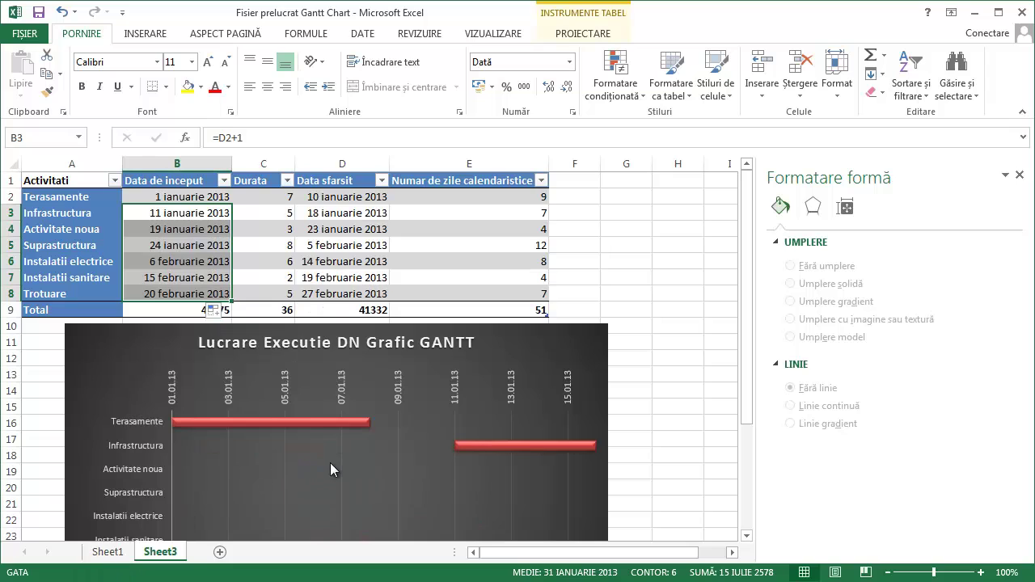
pyautogui.click(292, 388)
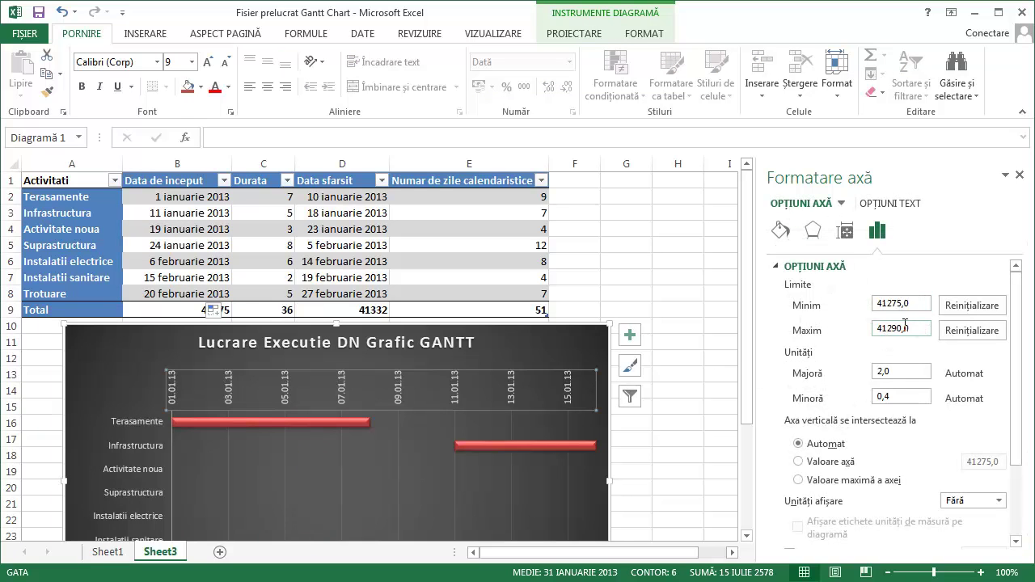
# Step: Set the date axis maximum to 41332
pyautogui.click(167, 309)
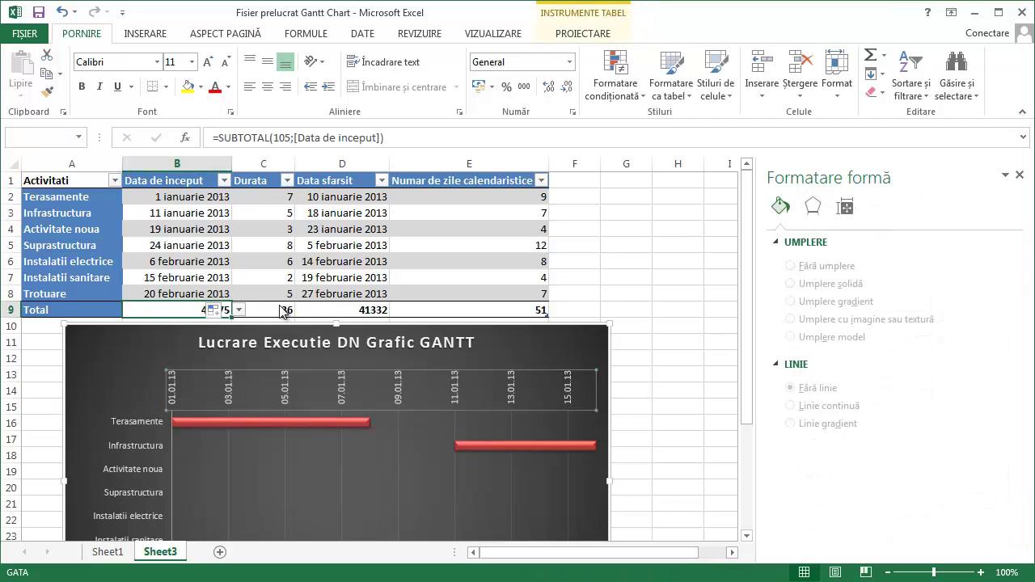
pyautogui.click(340, 388)
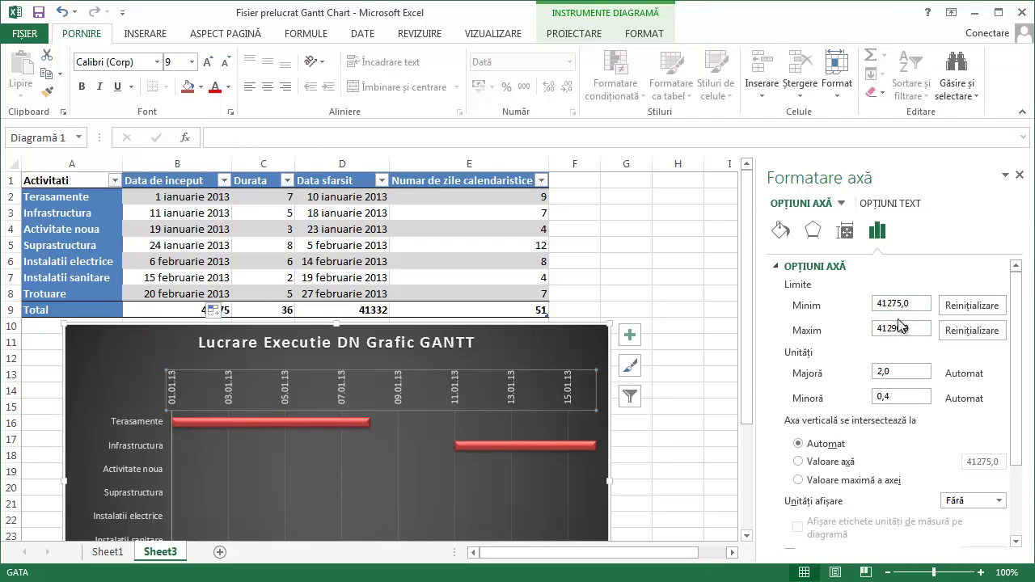
pyautogui.click(893, 328)
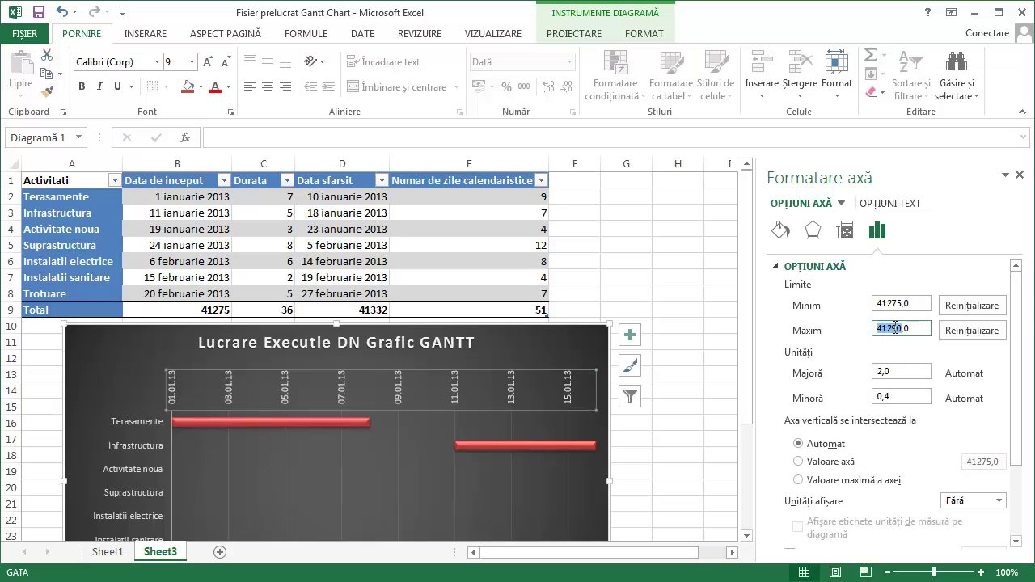
pyautogui.write('410')
pyautogui.press('Return')
pyautogui.scroll(-2, 590, 392)
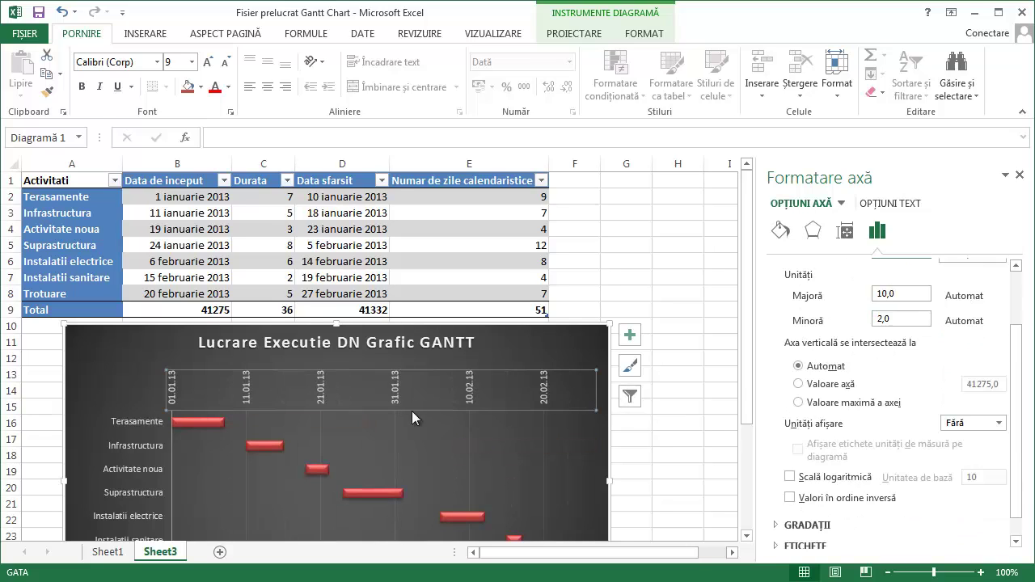
pyautogui.click(695, 420)
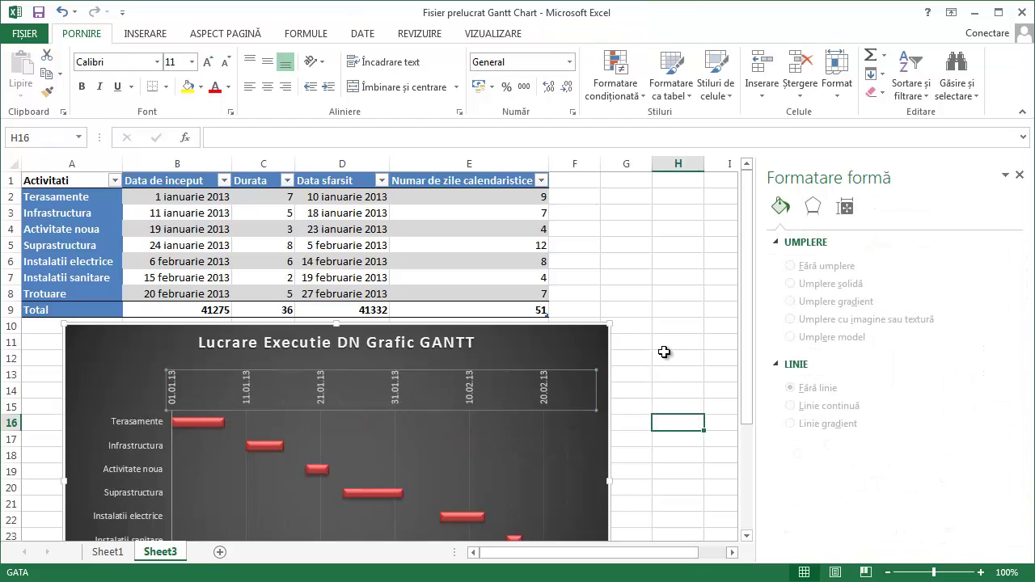
pyautogui.scroll(-2, 646, 351)
pyautogui.scroll(1, 637, 352)
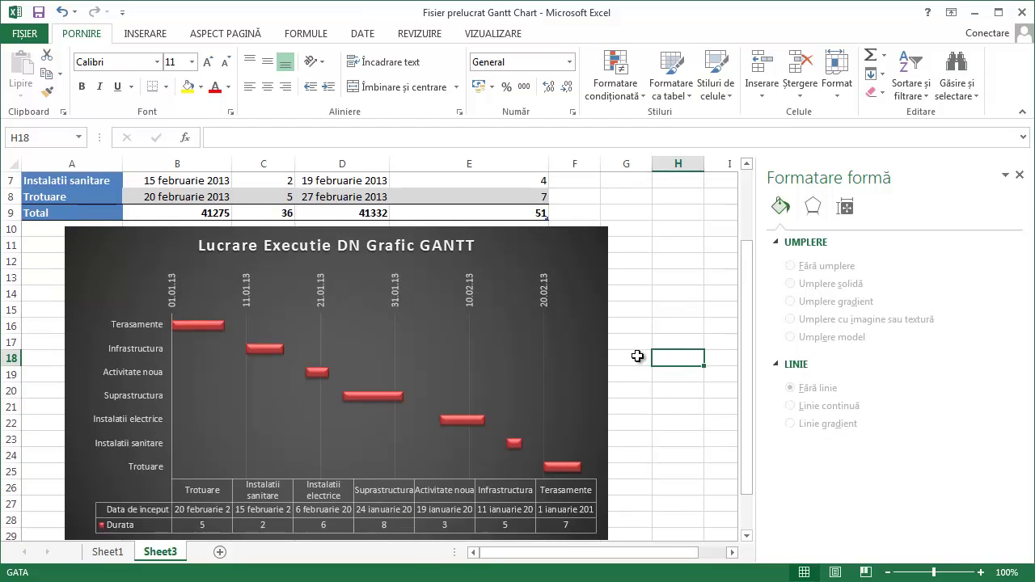
# Step: Toggle the chart's Data Table off and back on
pyautogui.click(134, 380)
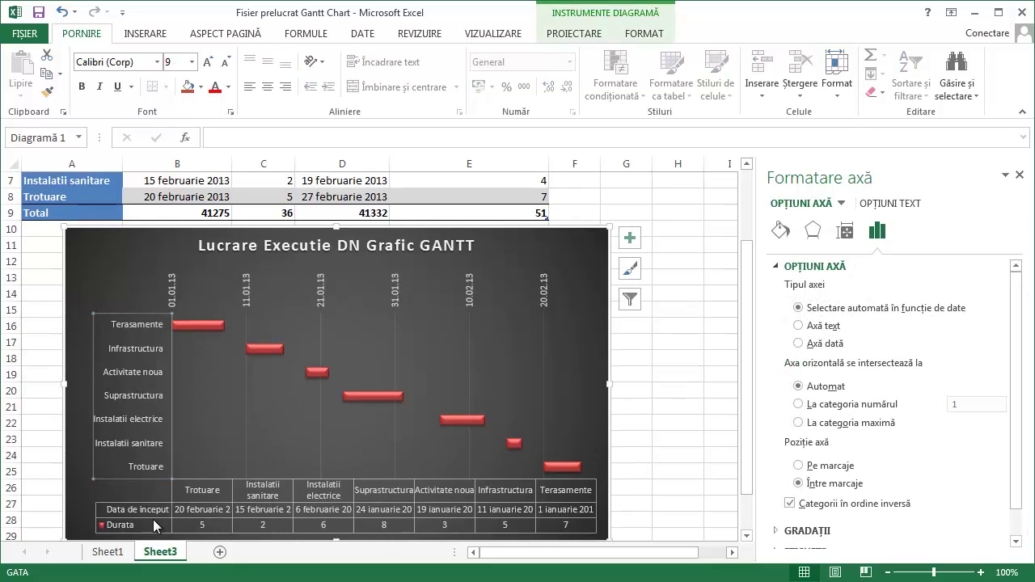
pyautogui.scroll(-1, 429, 508)
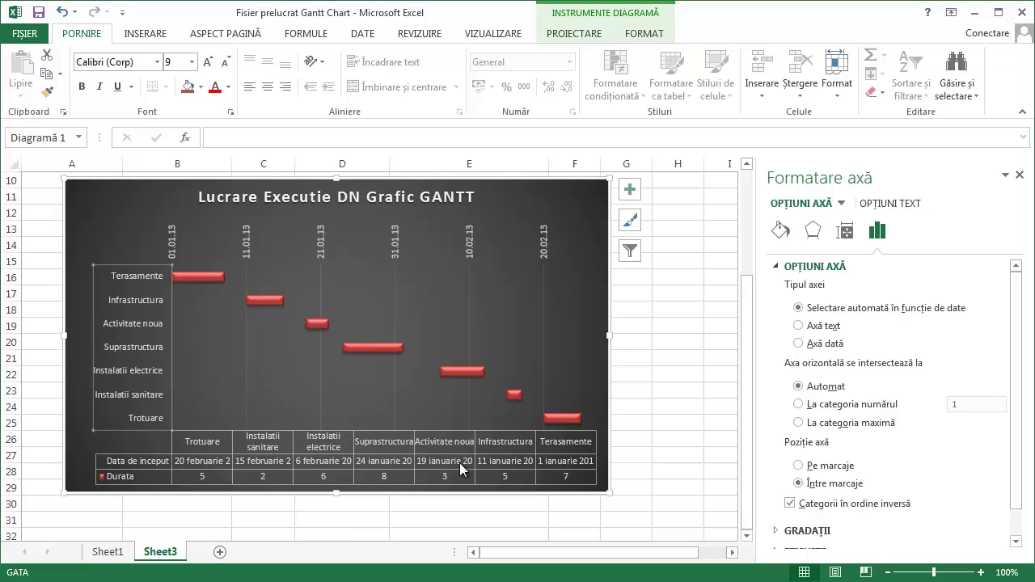
pyautogui.click(629, 189)
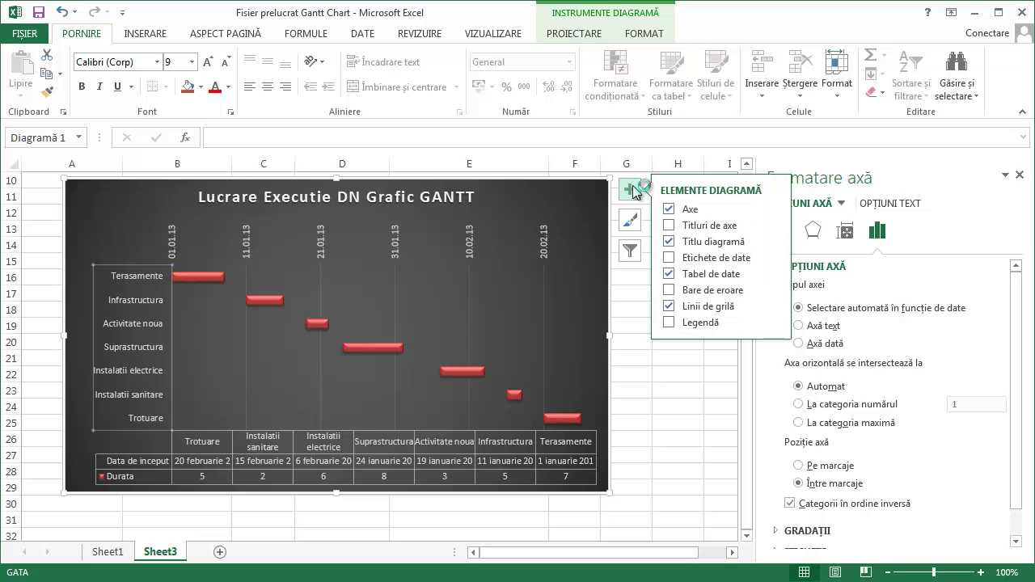
pyautogui.click(668, 278)
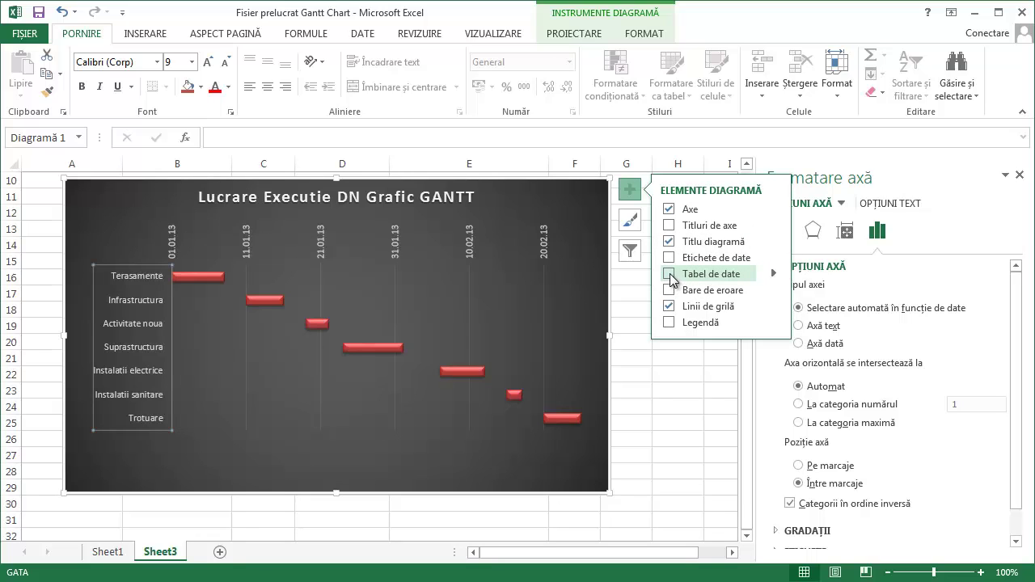
pyautogui.click(669, 275)
pyautogui.click(669, 275)
pyautogui.click(669, 275)
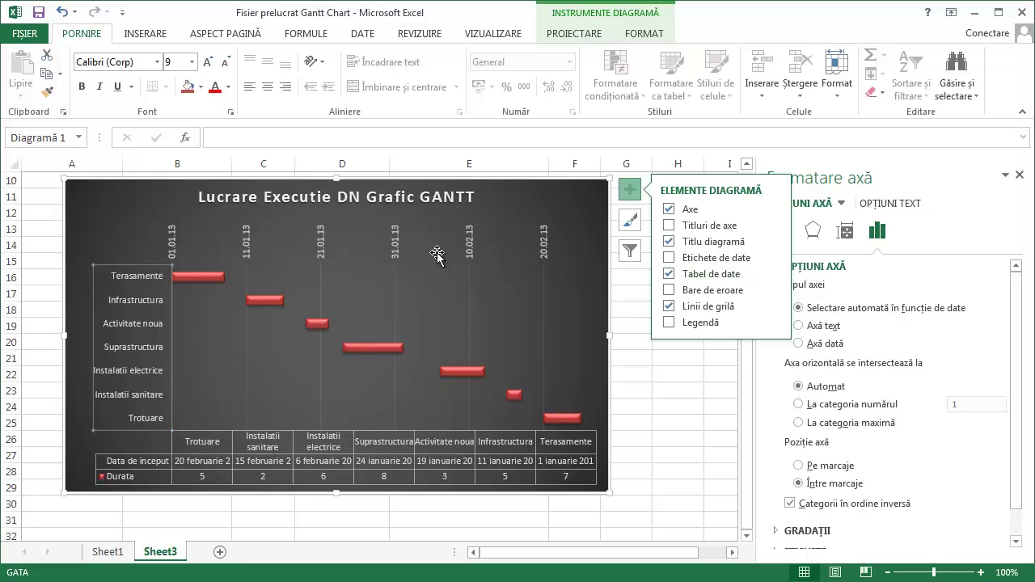
# Step: Set the date axis major unit to 5 days
pyautogui.click(399, 245)
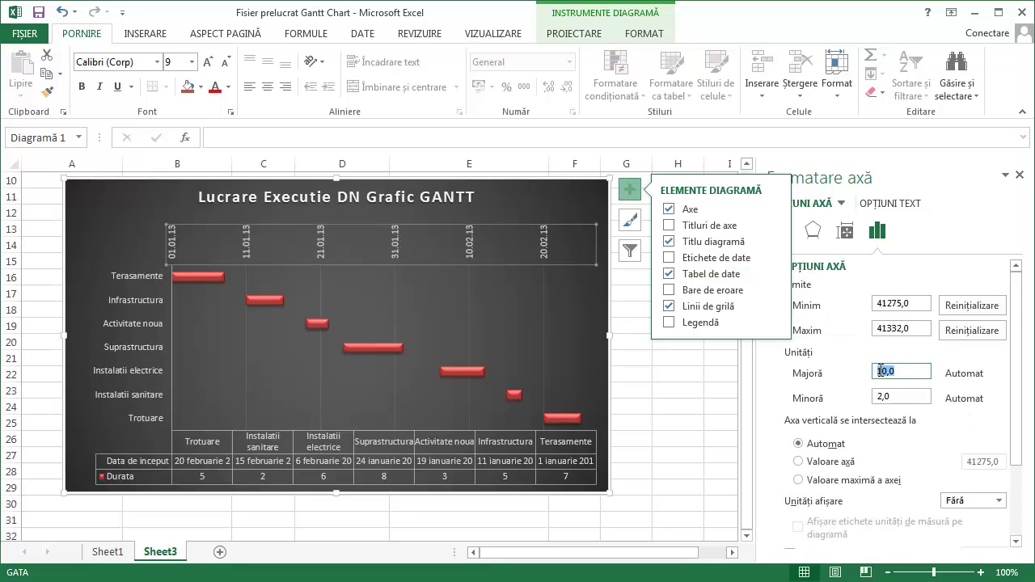
pyautogui.write('5')
pyautogui.press('Return')
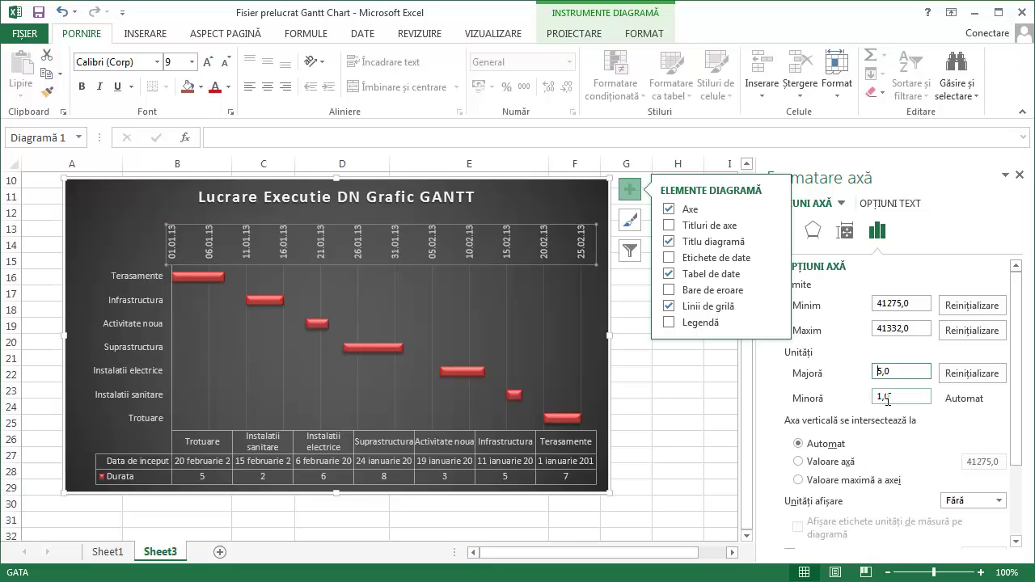
pyautogui.click(699, 435)
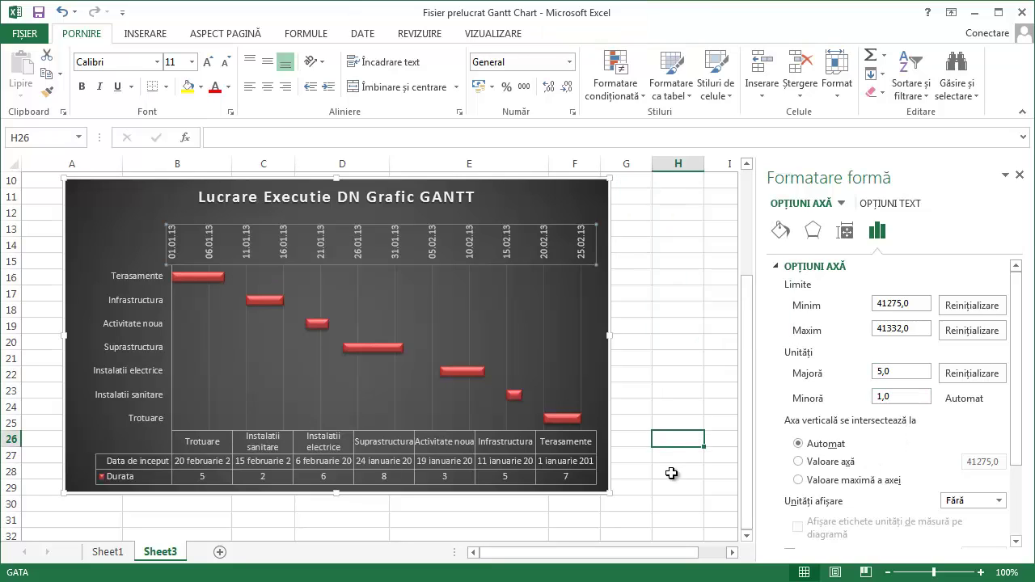
pyautogui.scroll(1, 665, 489)
pyautogui.scroll(-1, 667, 490)
pyautogui.scroll(1, 667, 491)
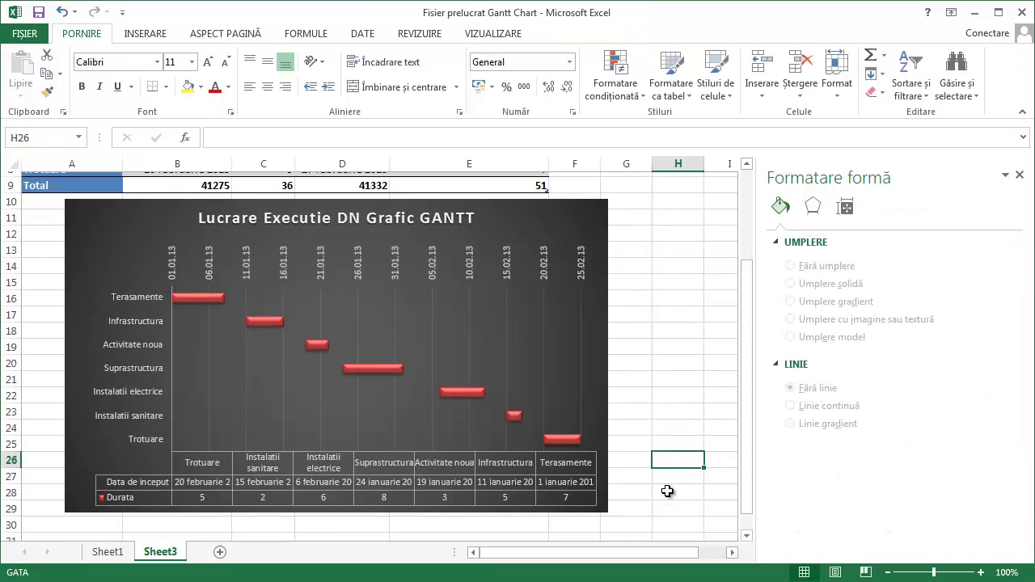
pyautogui.scroll(-1, 667, 490)
pyautogui.click(110, 254)
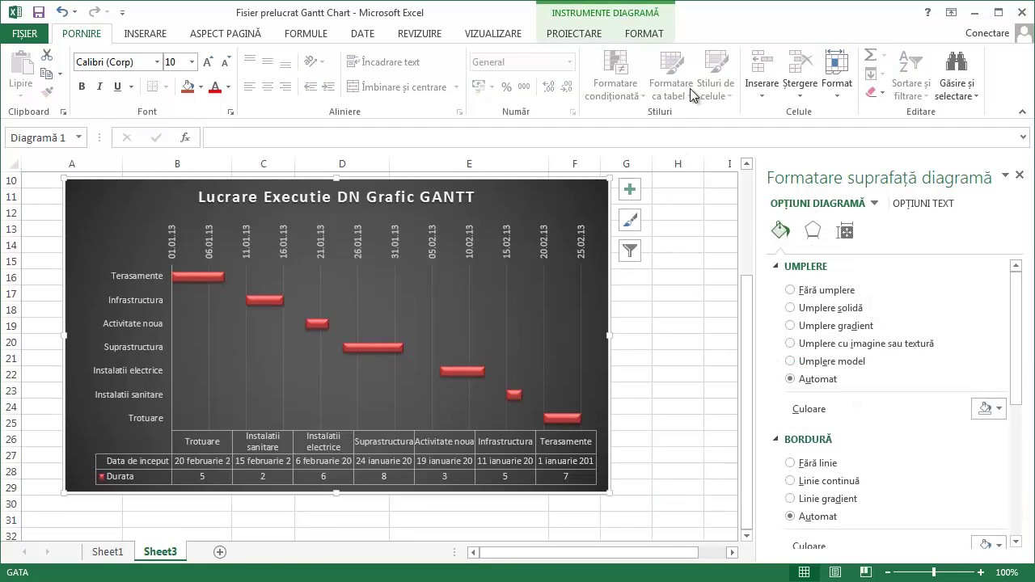
# Step: Apply the dark chart style, giving a black background with glossy blue and red bars
pyautogui.click(650, 36)
pyautogui.click(579, 38)
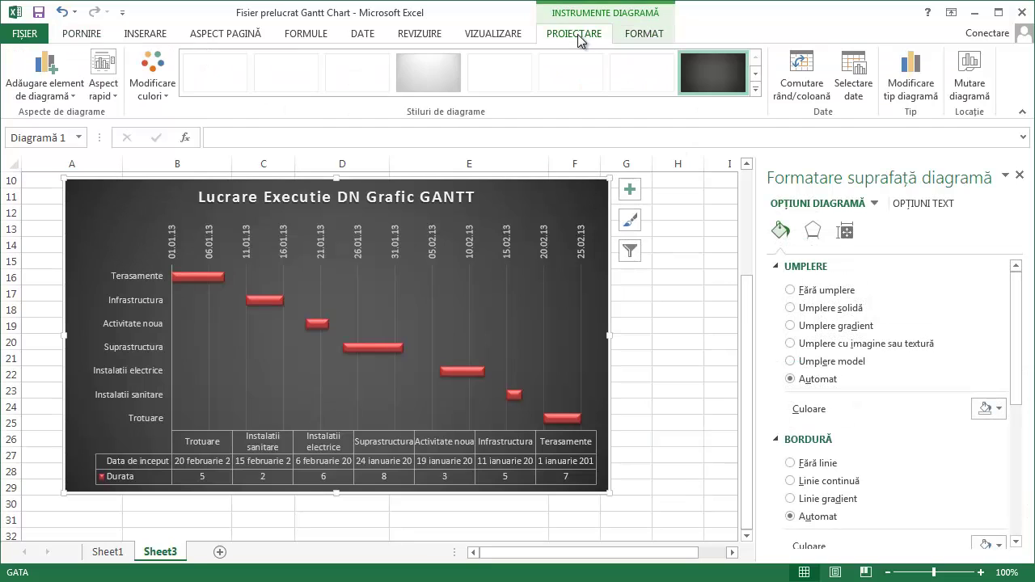
pyautogui.click(754, 90)
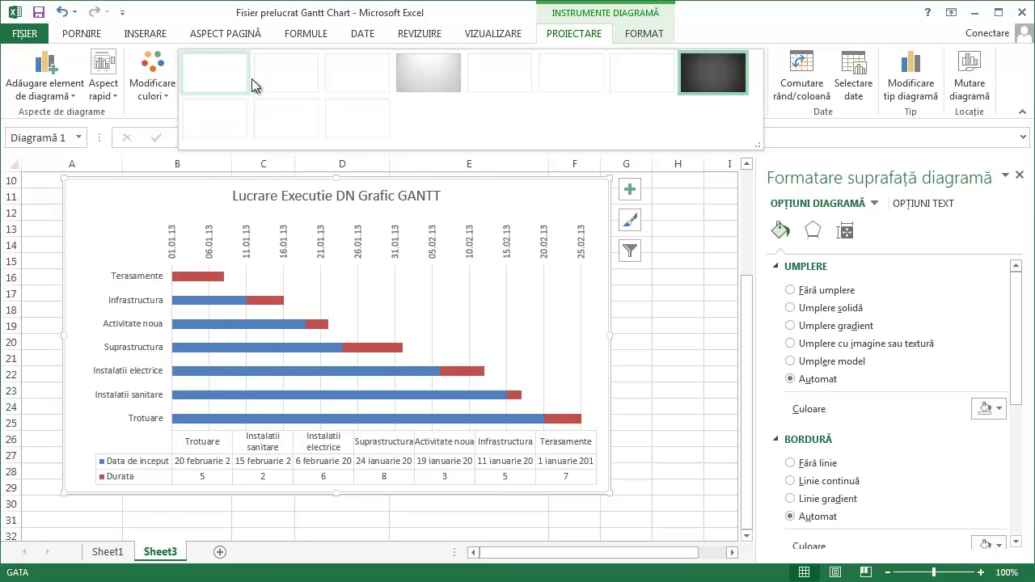
pyautogui.click(707, 75)
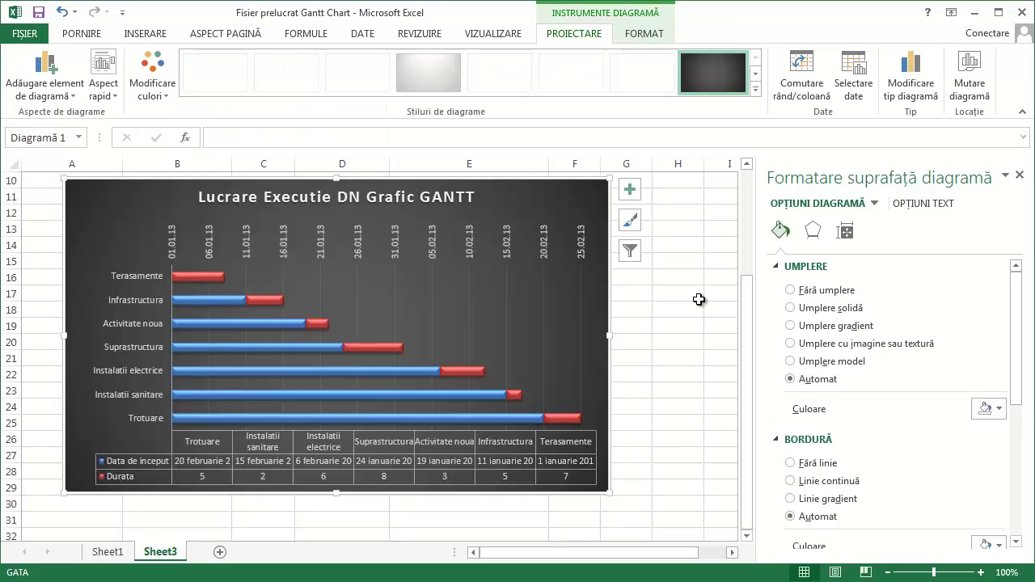
pyautogui.click(683, 376)
pyautogui.scroll(3, 685, 408)
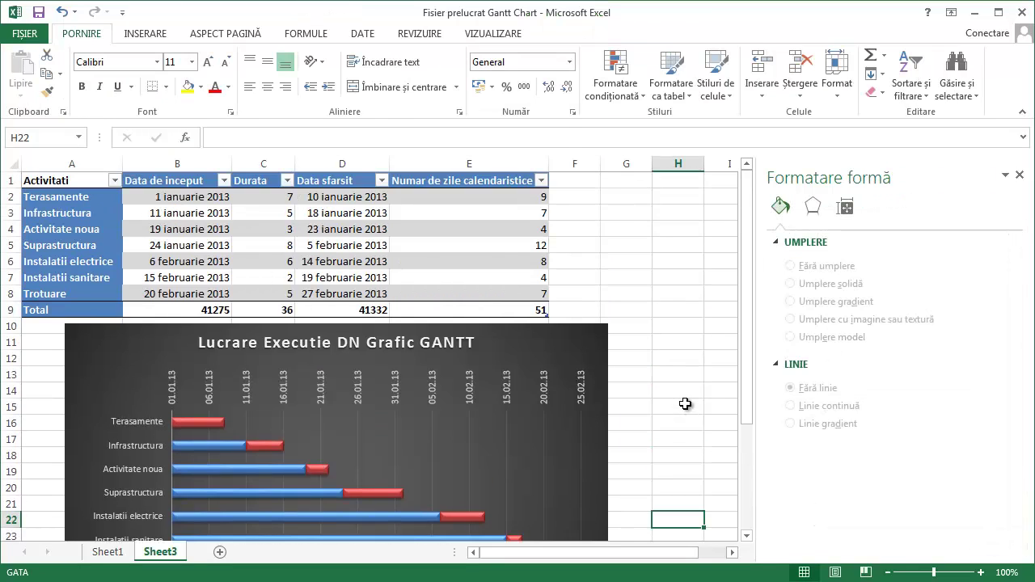
pyautogui.scroll(-2, 684, 403)
pyautogui.scroll(2, 684, 403)
pyautogui.scroll(-2, 685, 403)
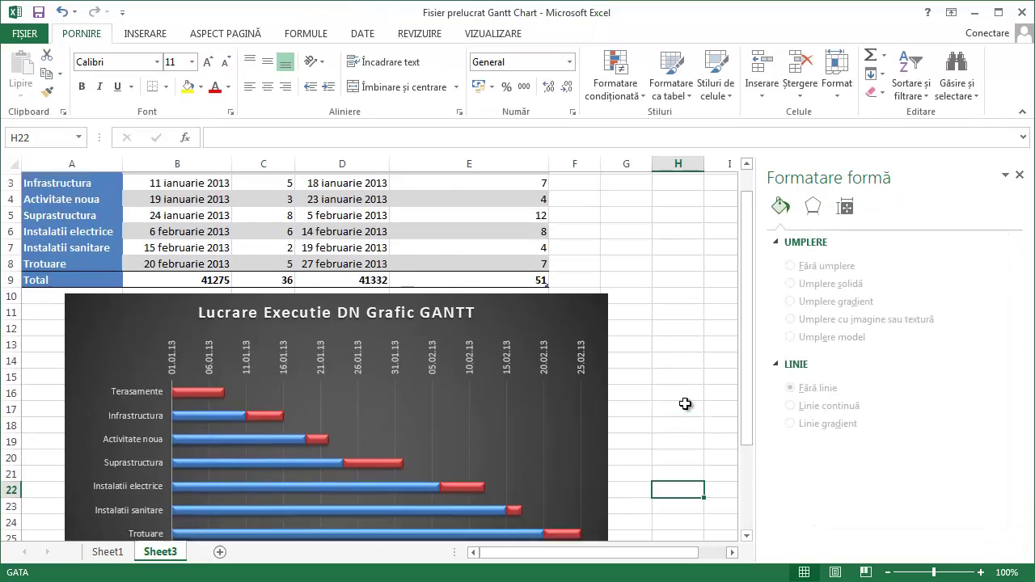